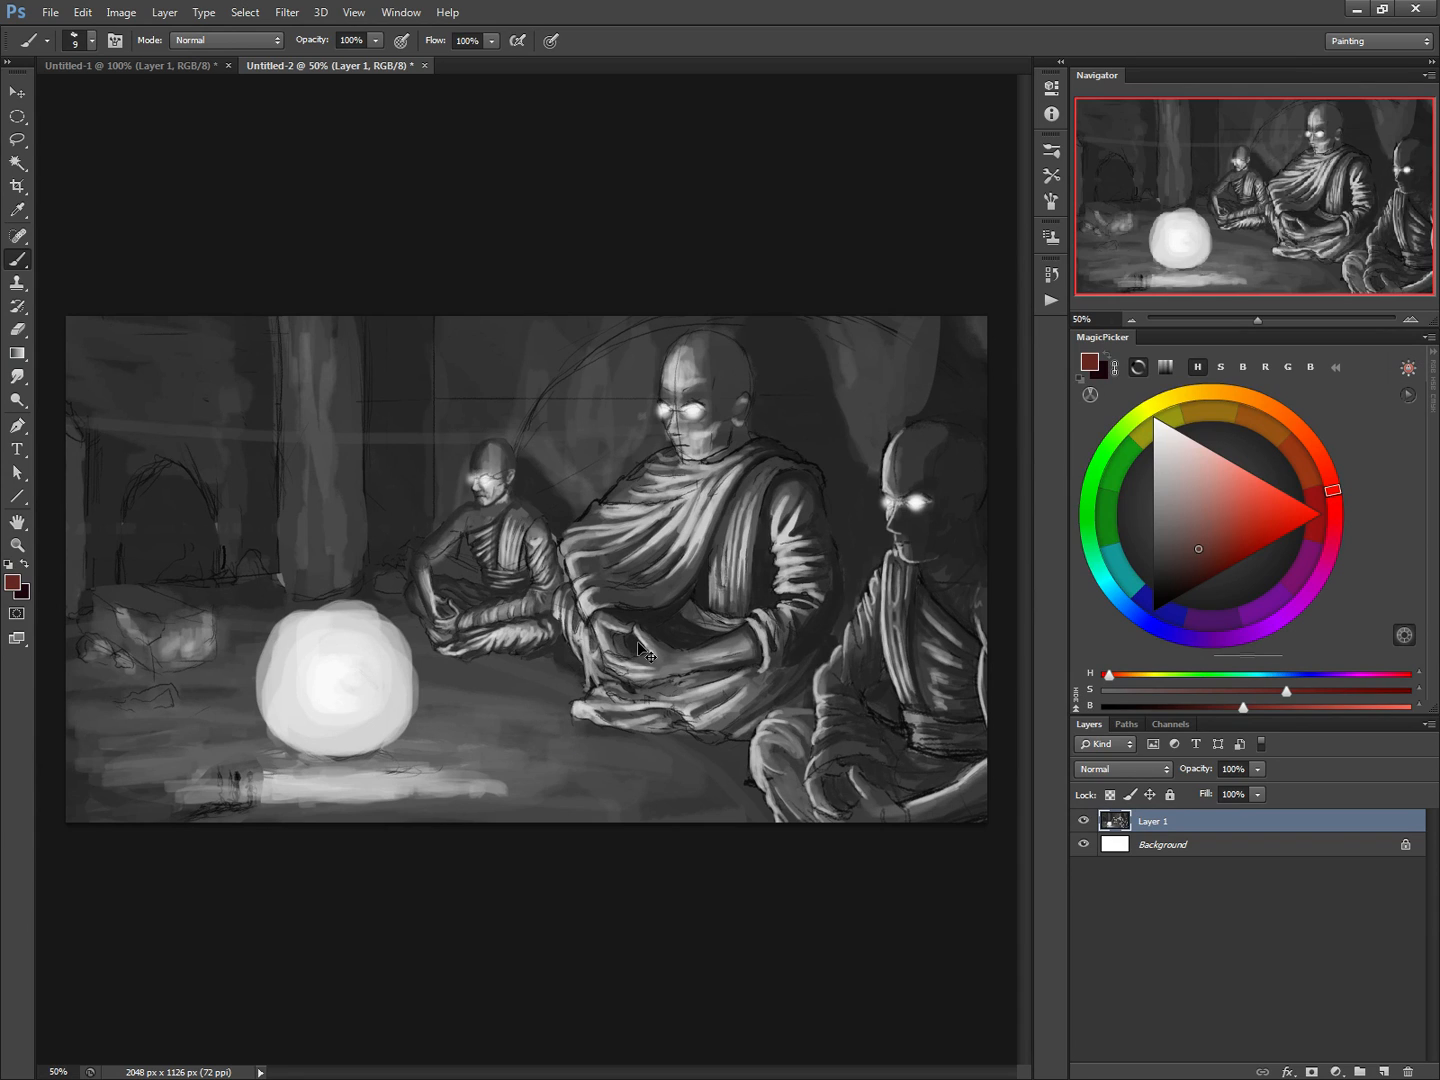
Merge the painting layer into the background, with a new empty layer and a duplicate of the background above it
key(ctrl+e)
key(ctrl+shift+n)
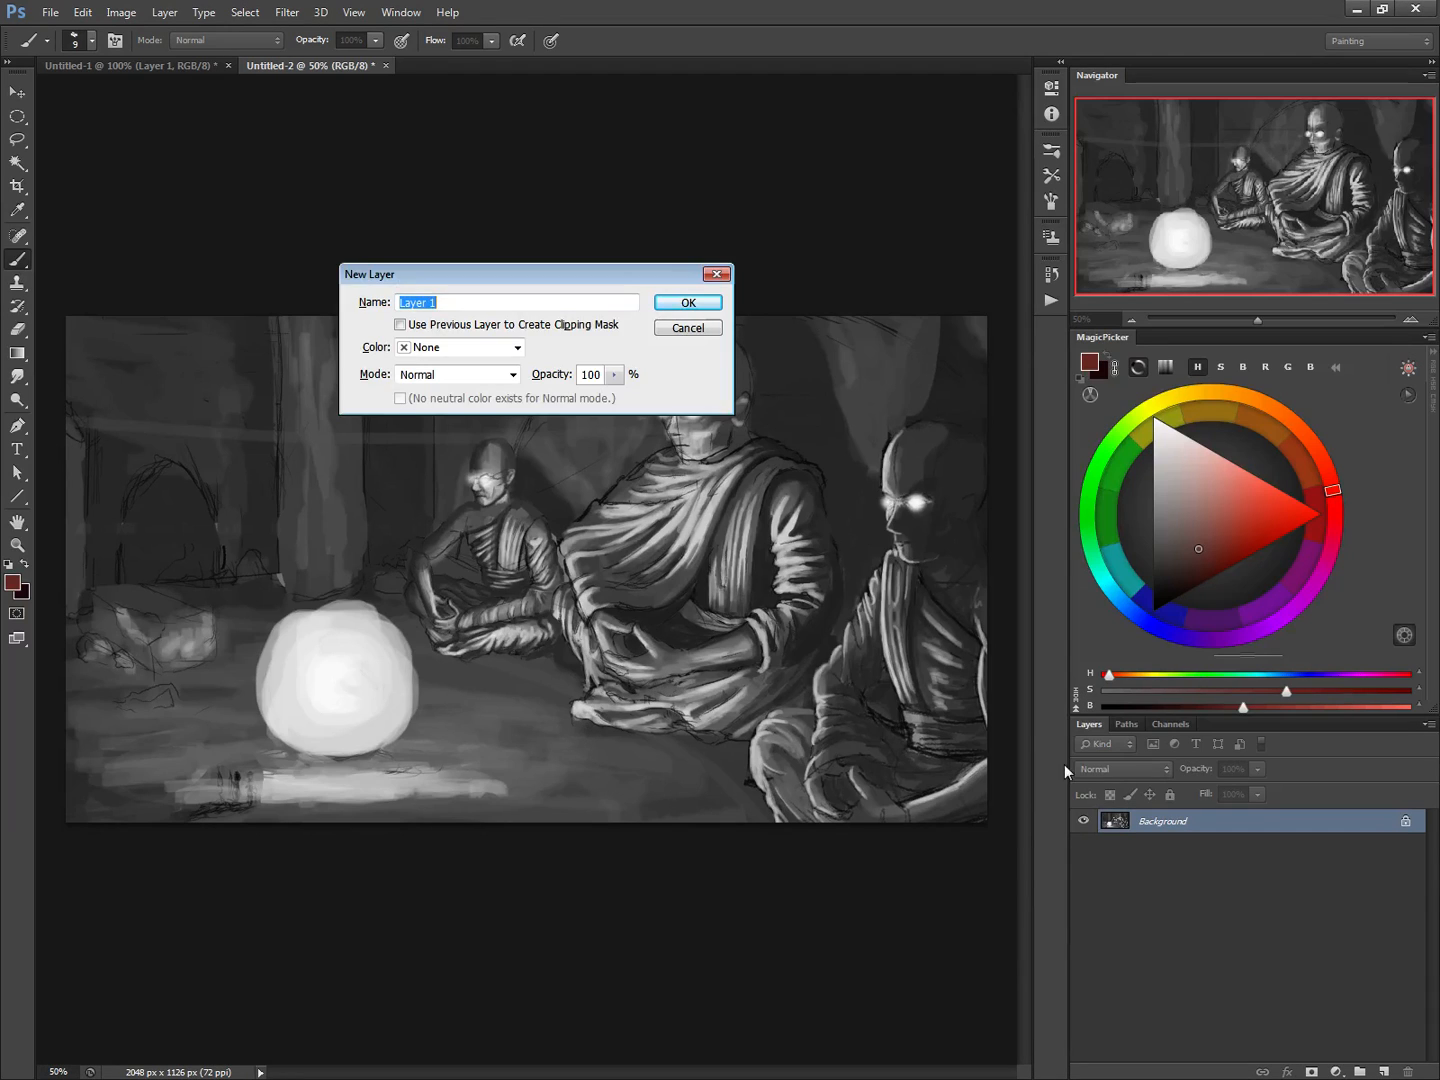
click(690, 301)
drag(1175, 877, 1384, 1060)
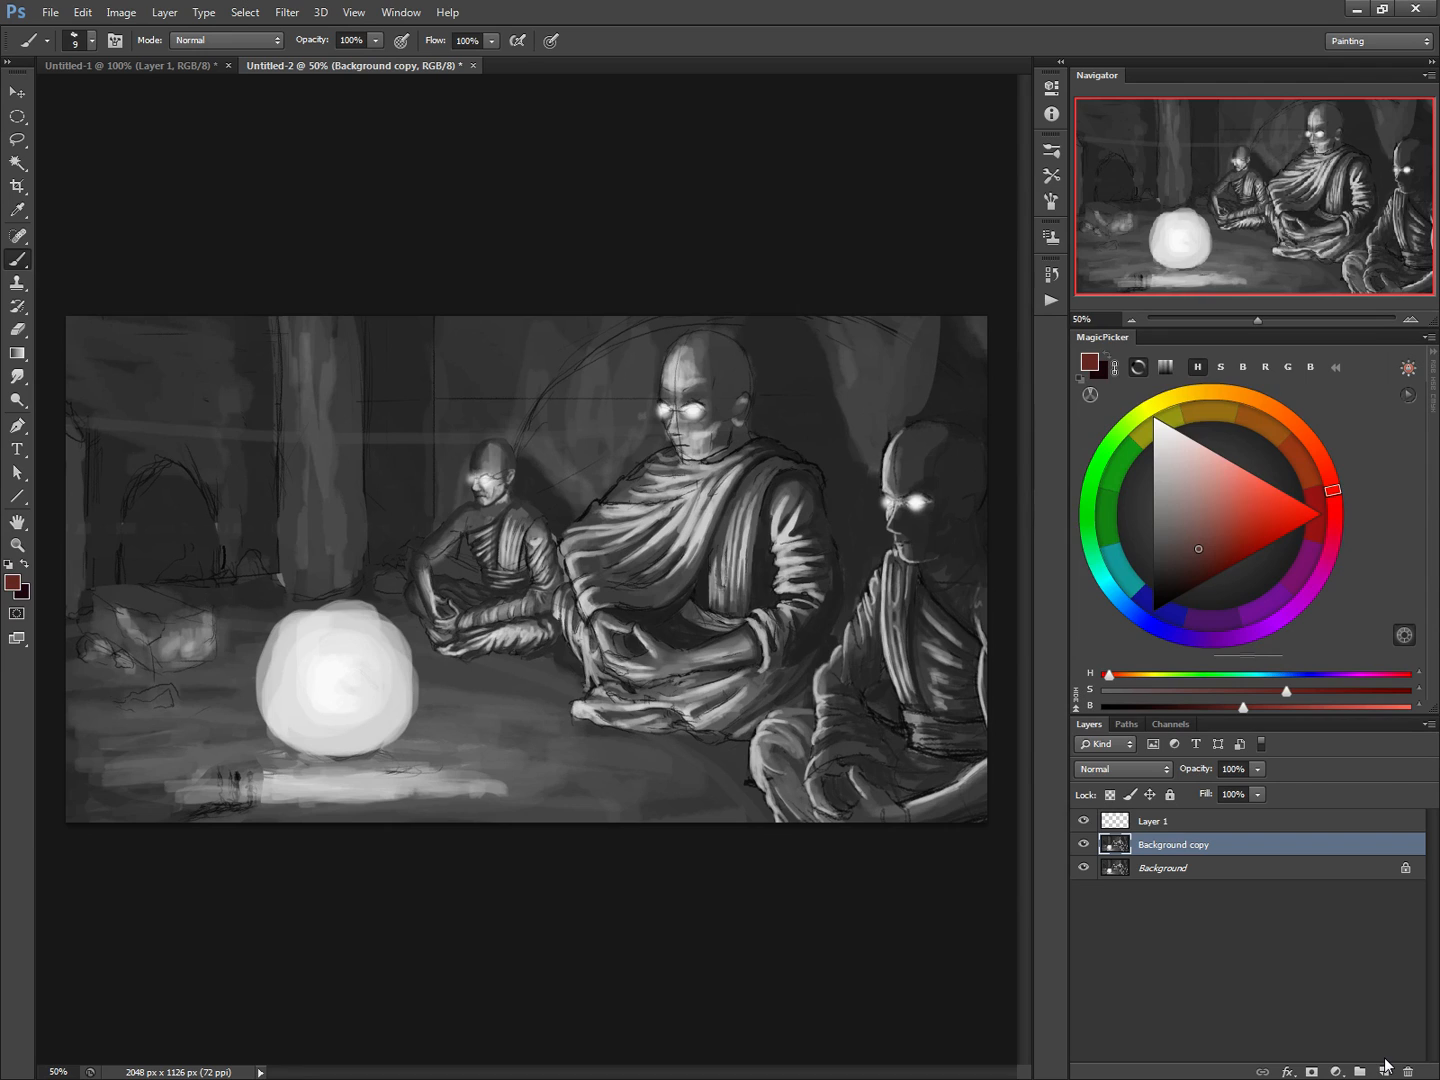
On Layer 1, draw three pure red 2 px straight perspective lines across the scene, crossing over the seated figures
click(1120, 823)
click(1318, 519)
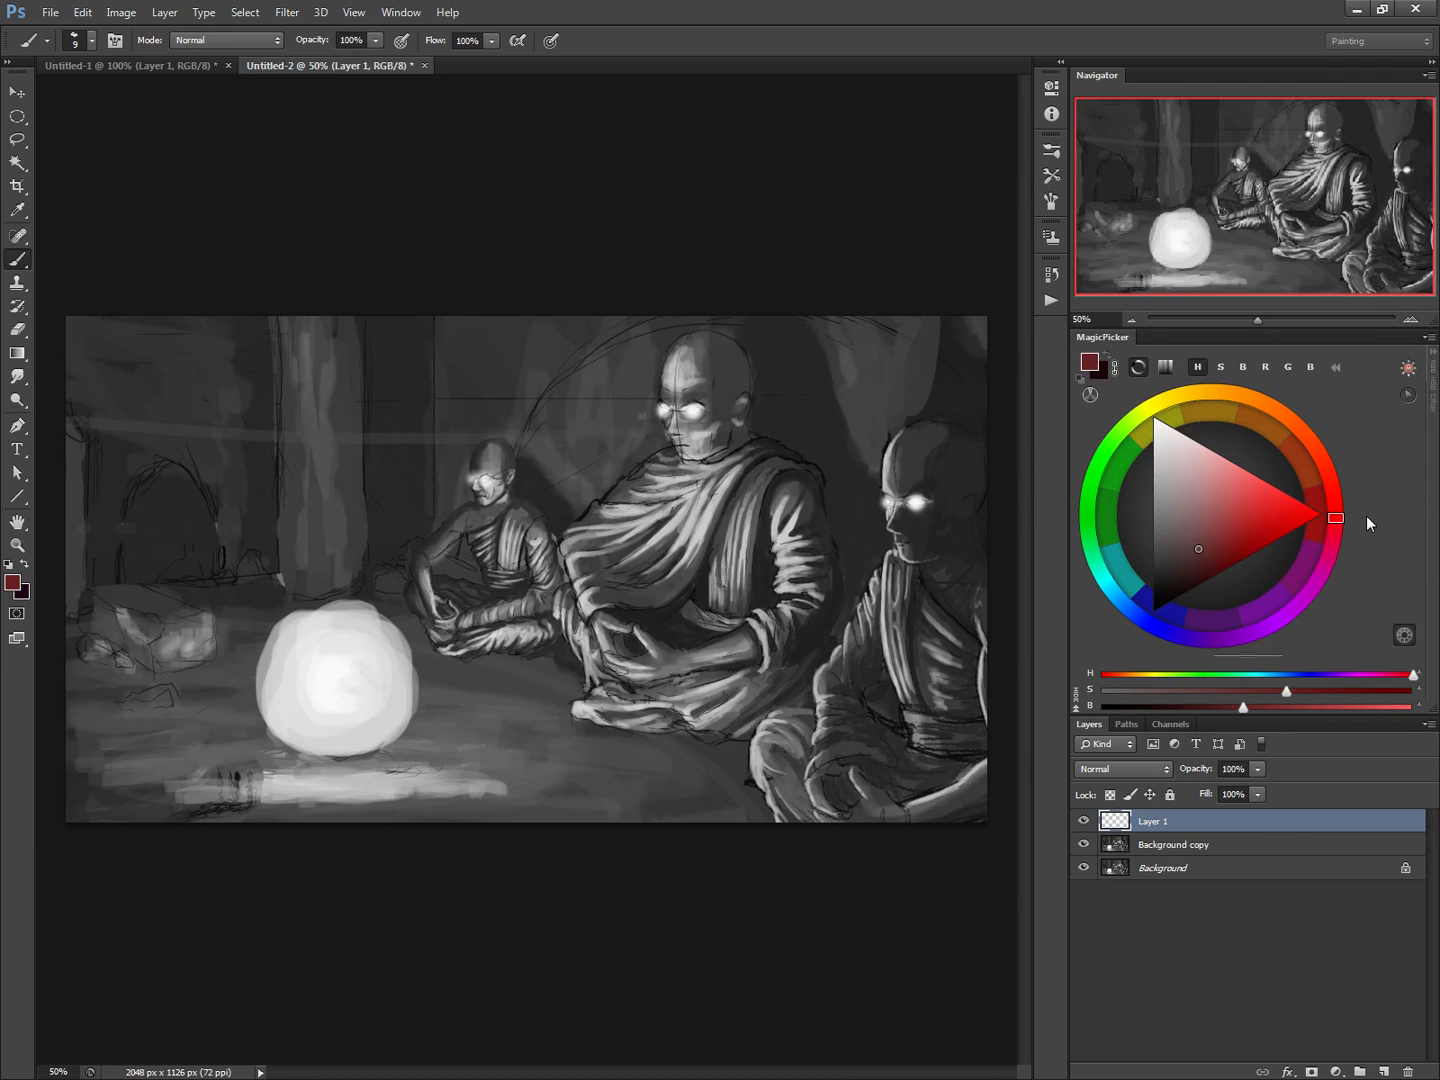
drag(1291, 524, 1335, 525)
click(17, 498)
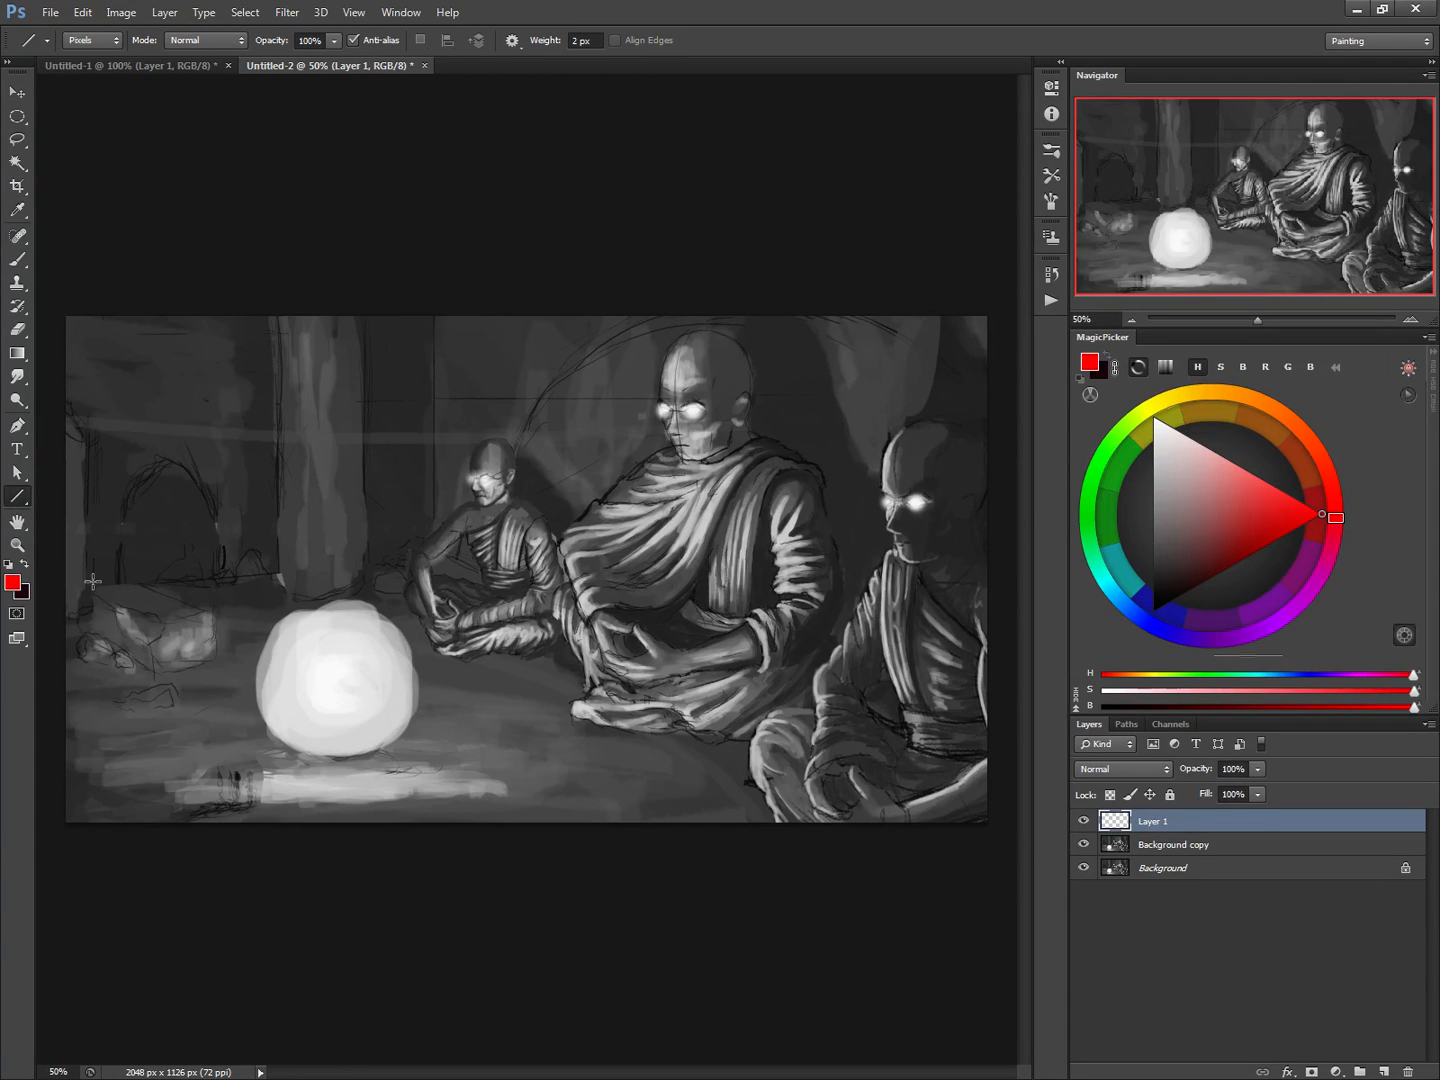
drag(55, 589, 1063, 489)
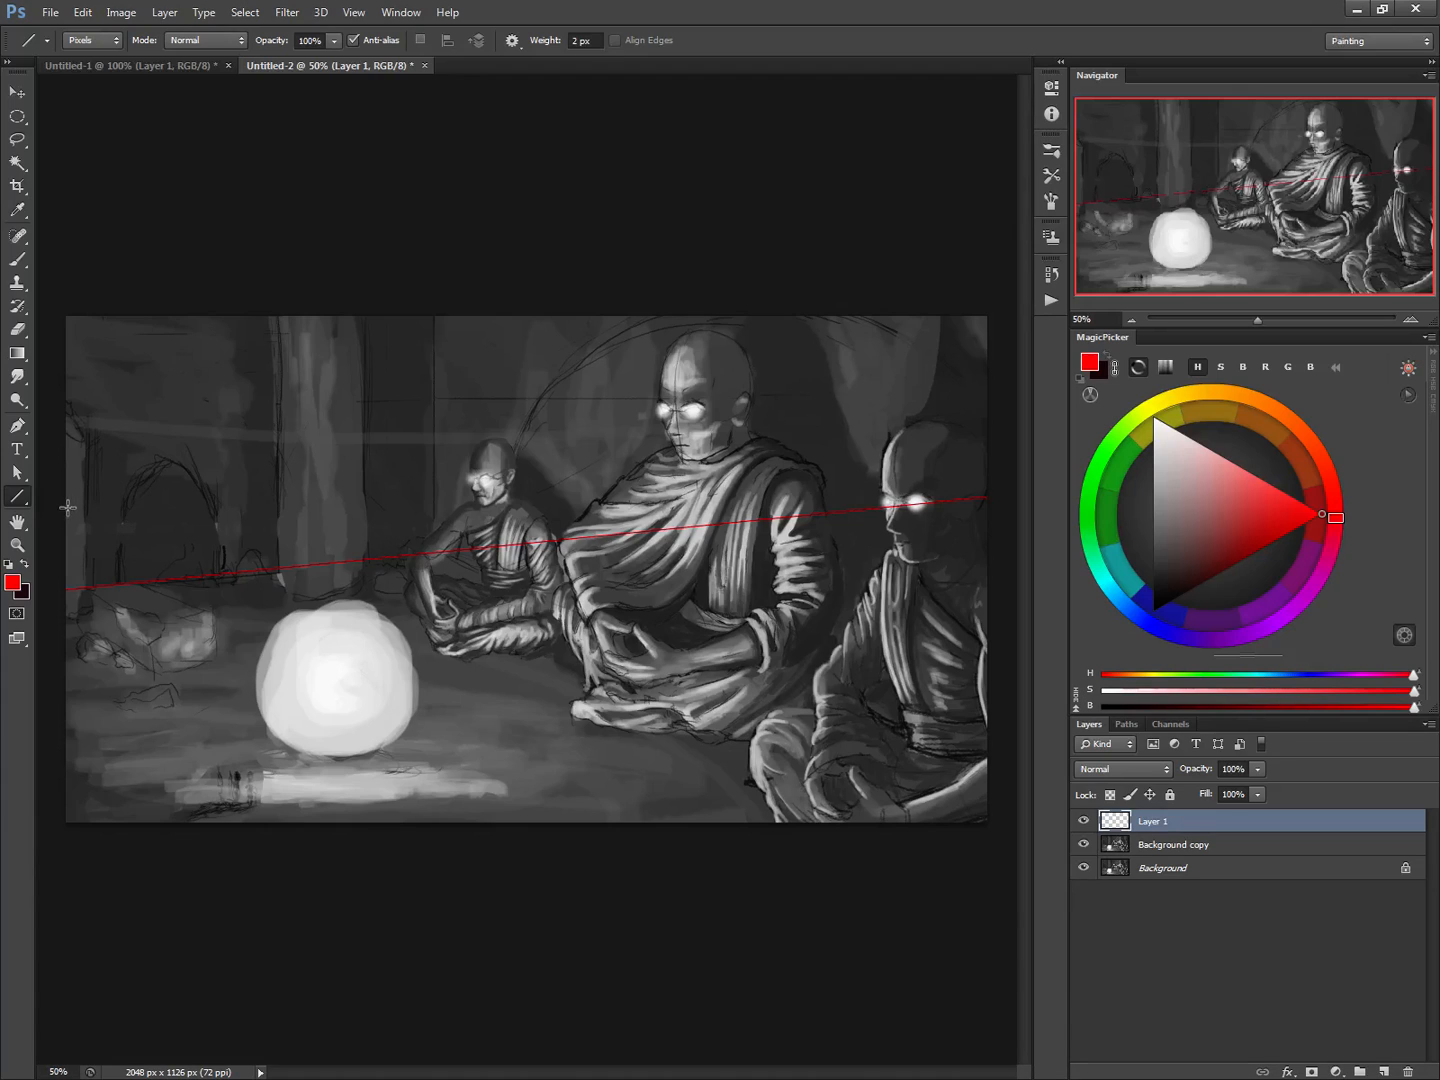
drag(47, 496, 1022, 671)
drag(51, 518, 967, 862)
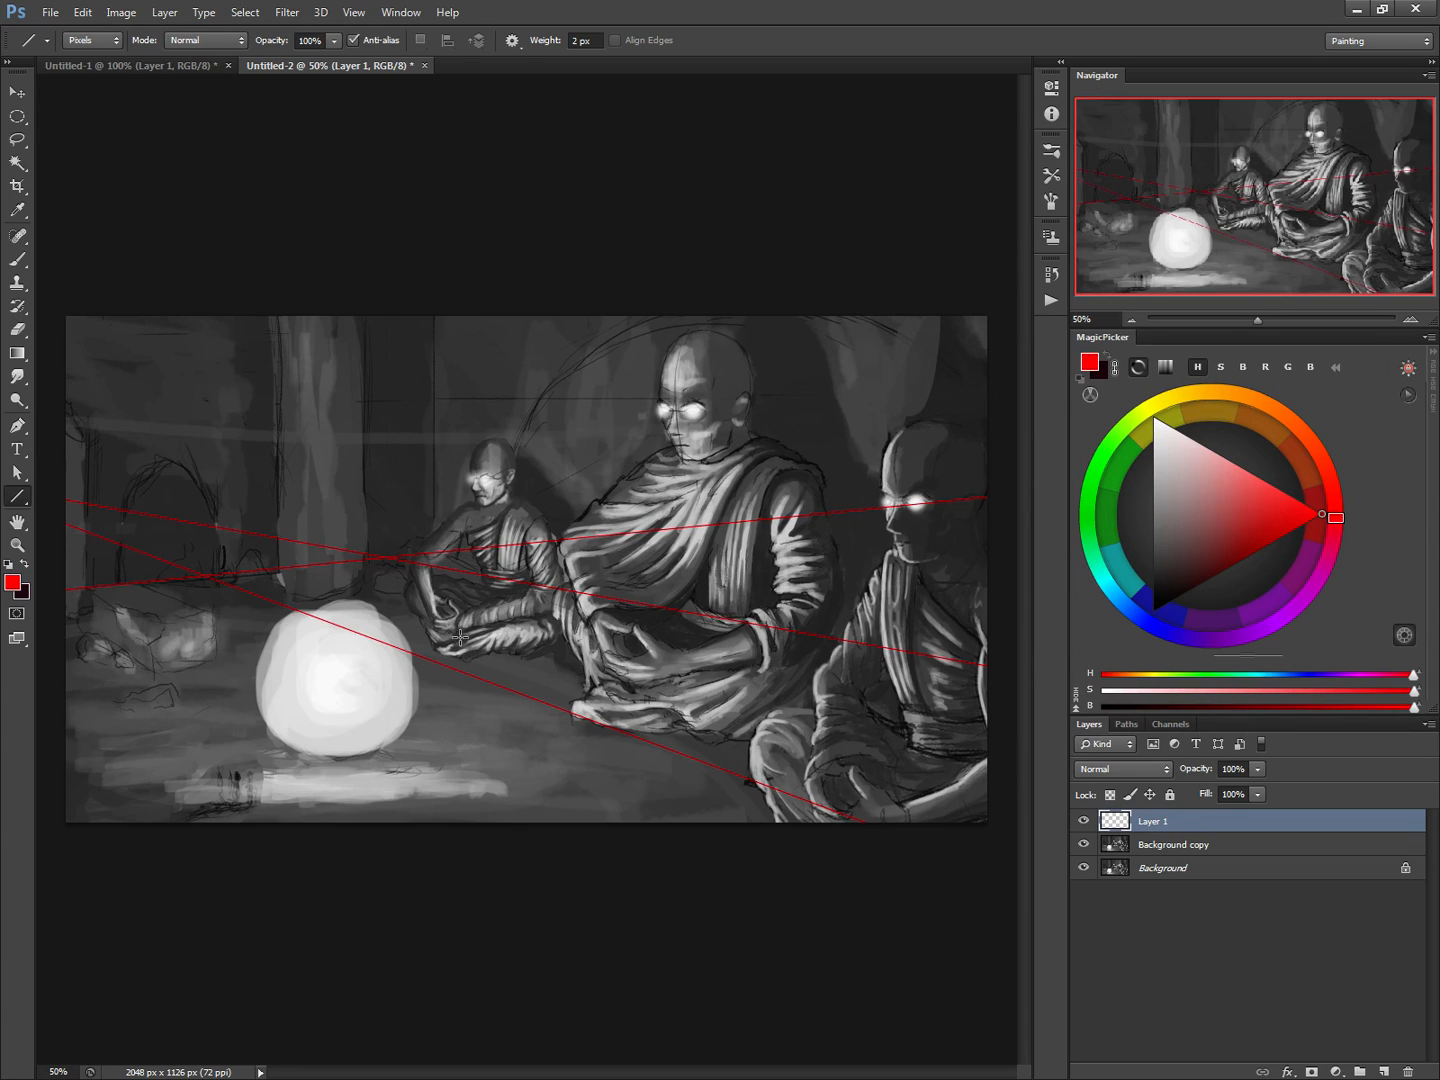
Add a fourth red perspective line across the full canvas width, passing over the small monk's head and the large monk's face
key(b)
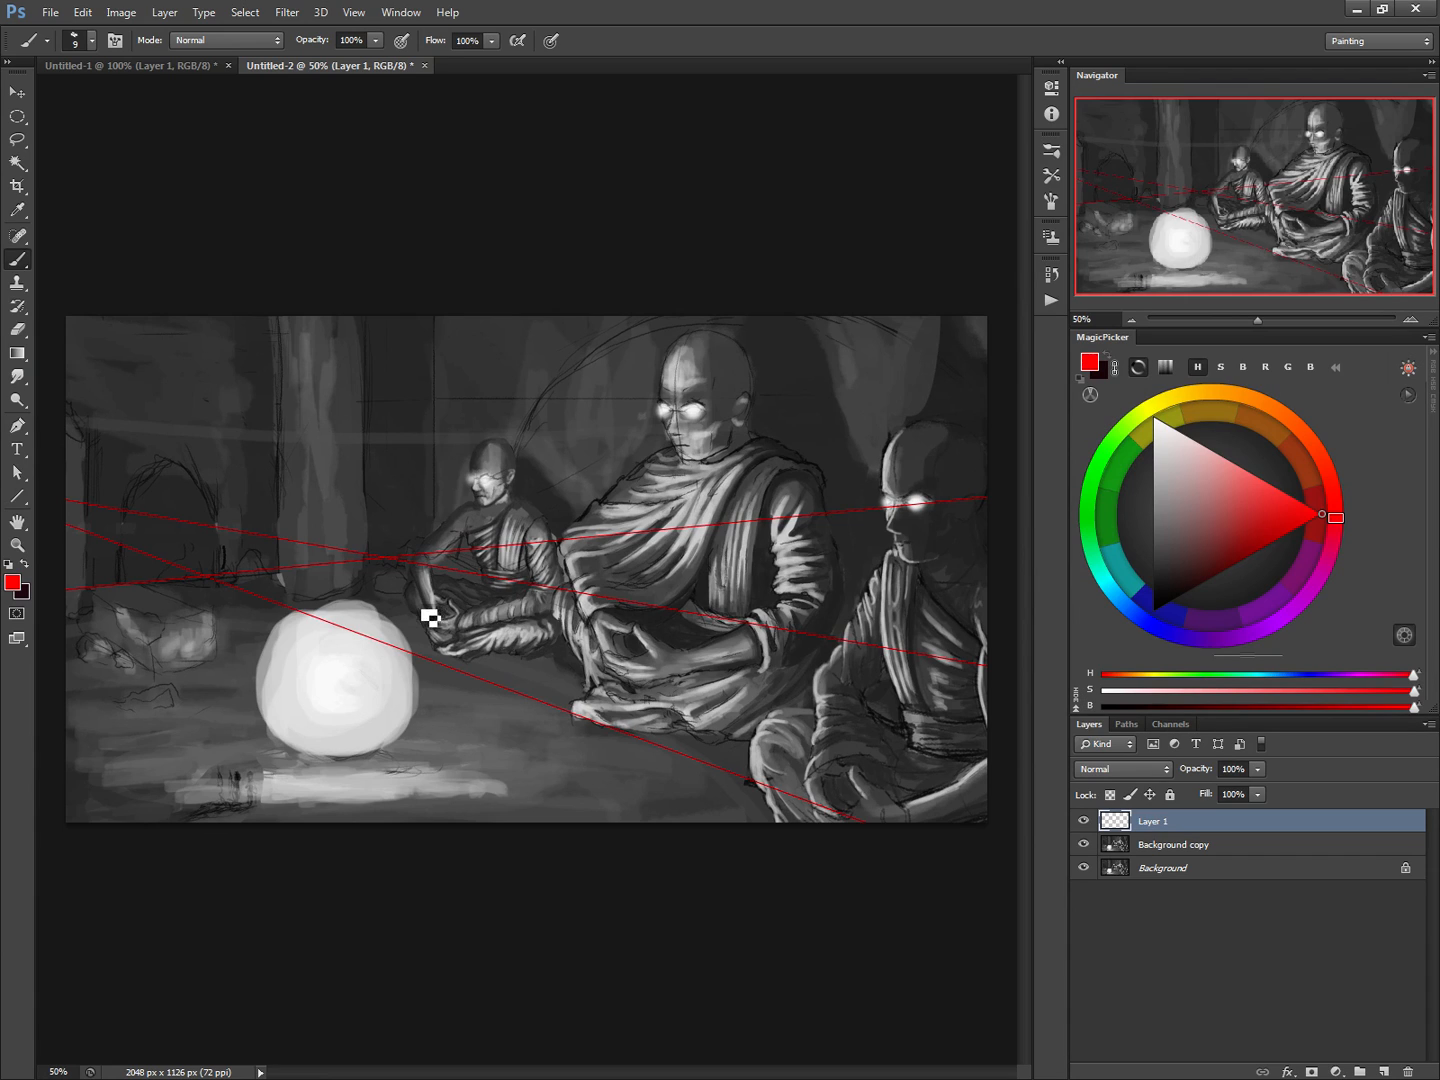
click(18, 496)
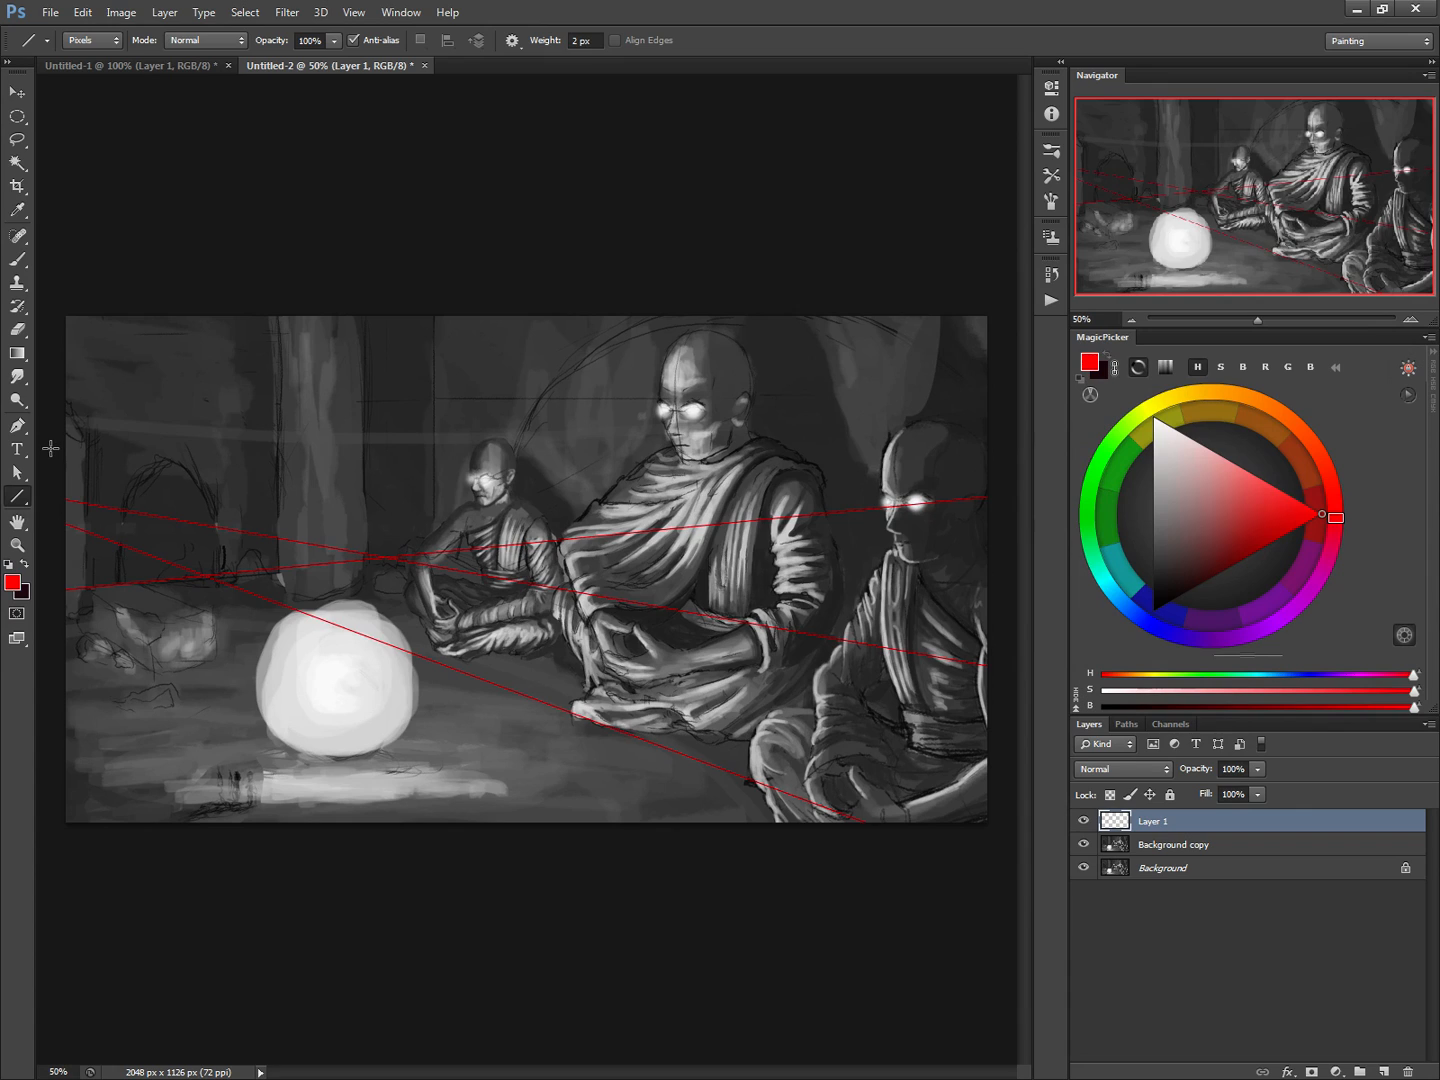
drag(51, 448, 986, 415)
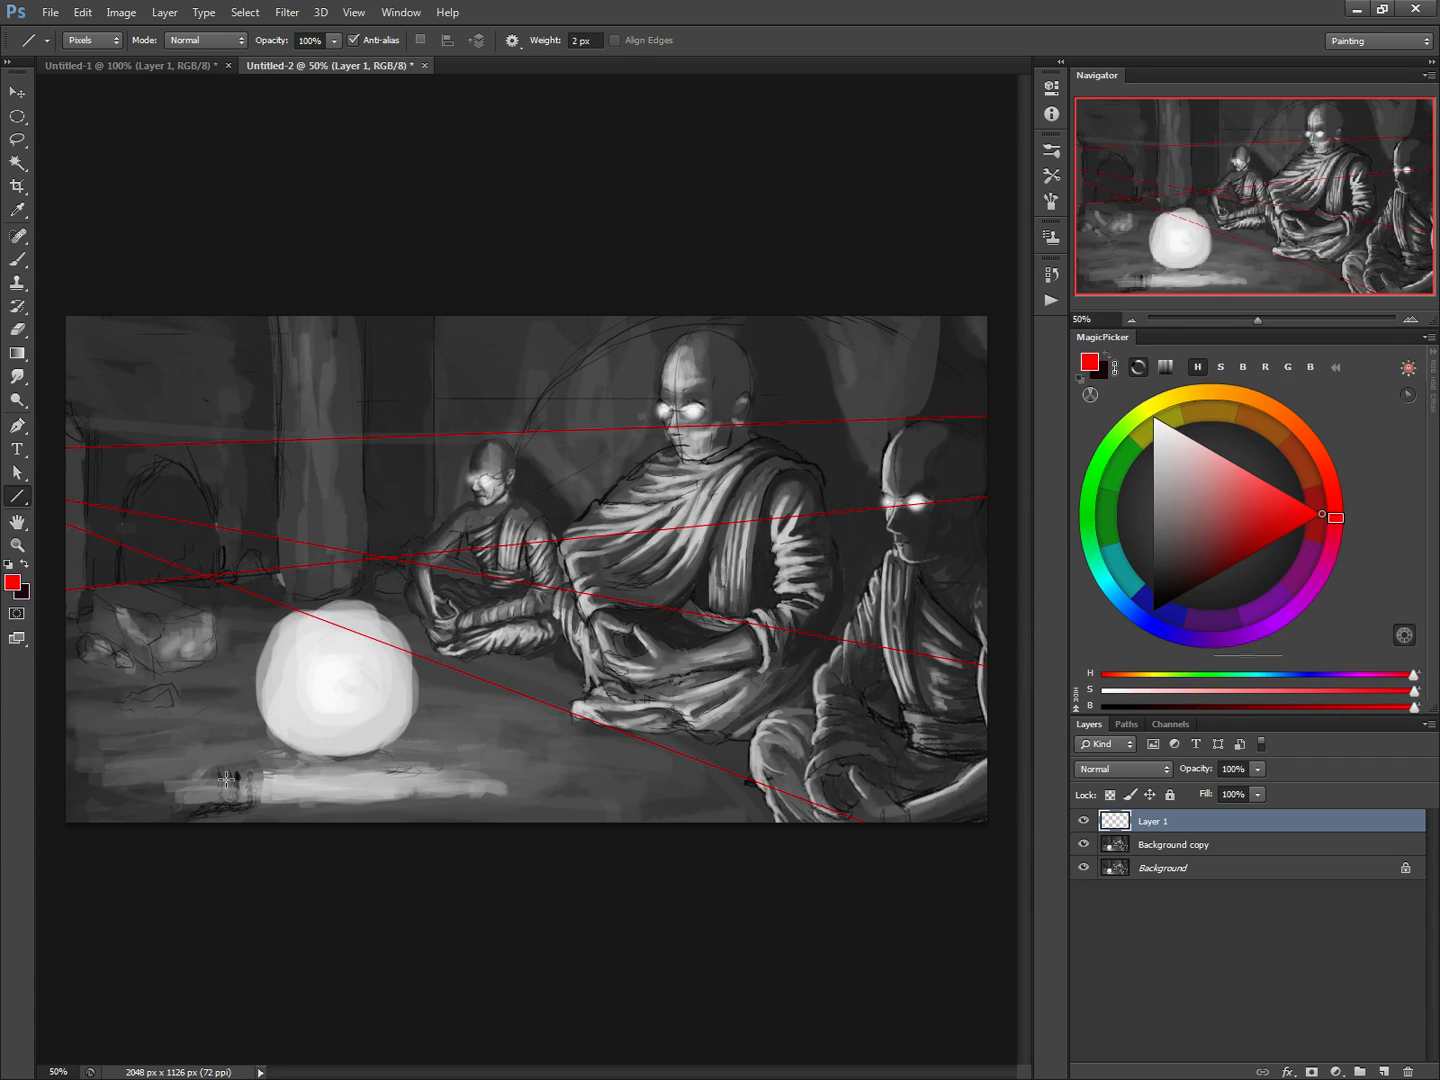
Lasso the right-hand monk on the Background copy layer, scale him to about 89% wide and 88% high, and move him up to the guides
click(1113, 843)
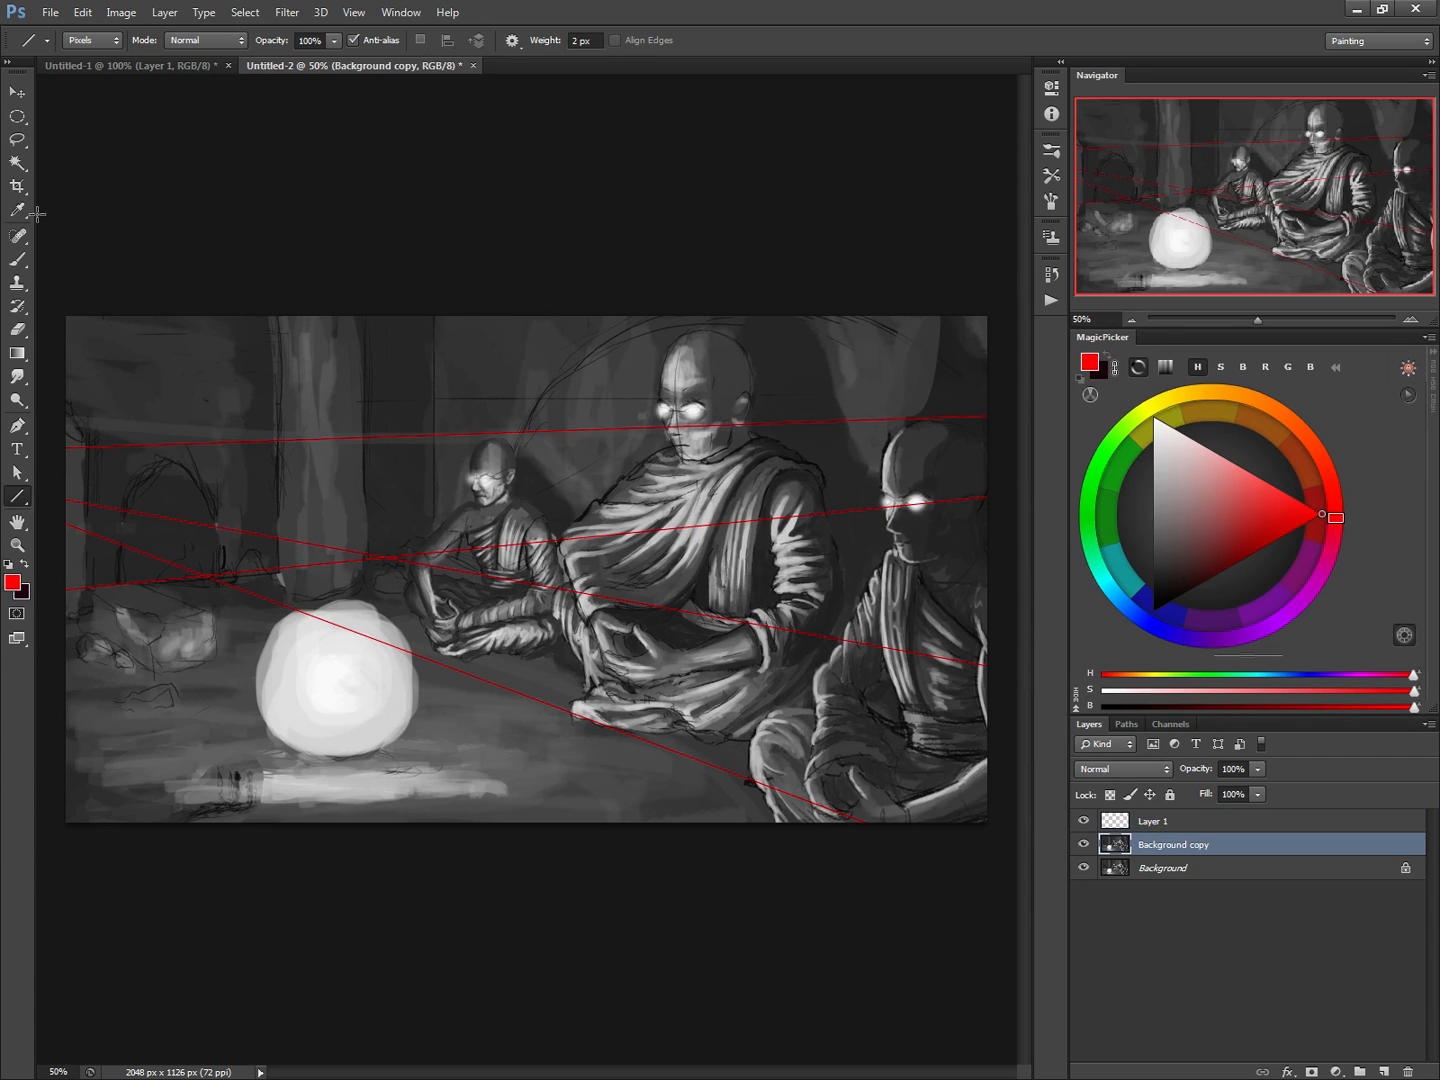
click(18, 139)
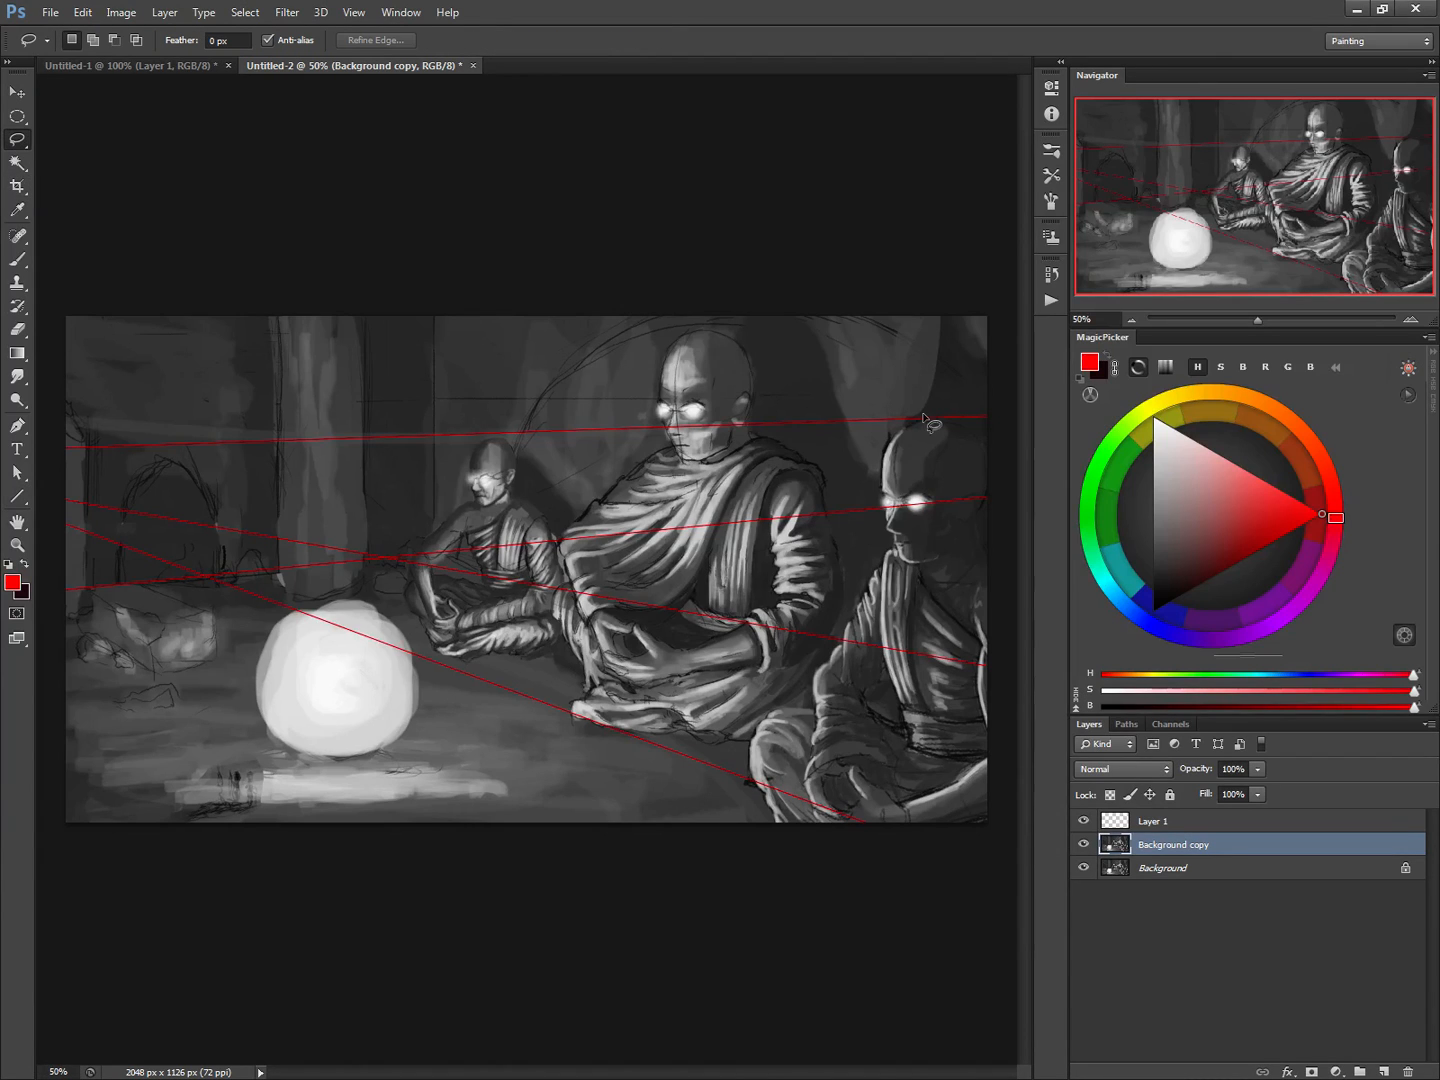
mouse_move(924, 414)
mouse_down()
mouse_move(877, 454)
mouse_move(887, 543)
mouse_move(806, 701)
mouse_move(749, 721)
mouse_move(743, 759)
mouse_move(790, 874)
mouse_move(1008, 854)
mouse_move(1007, 417)
mouse_move(938, 418)
mouse_up()
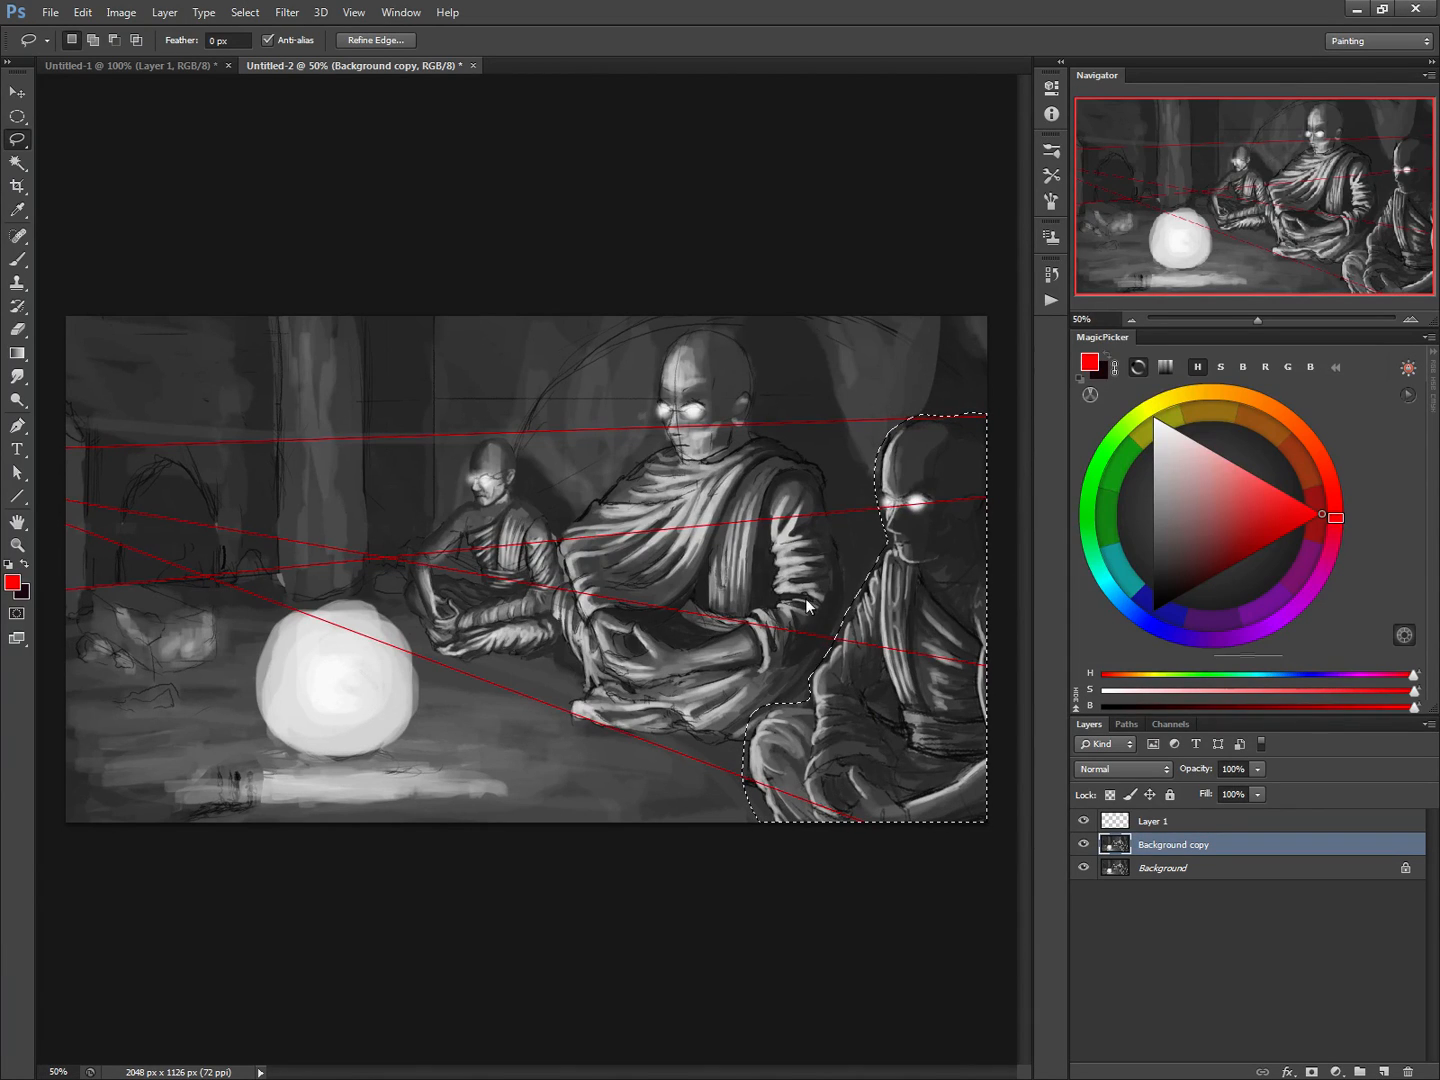
key(ctrl+t)
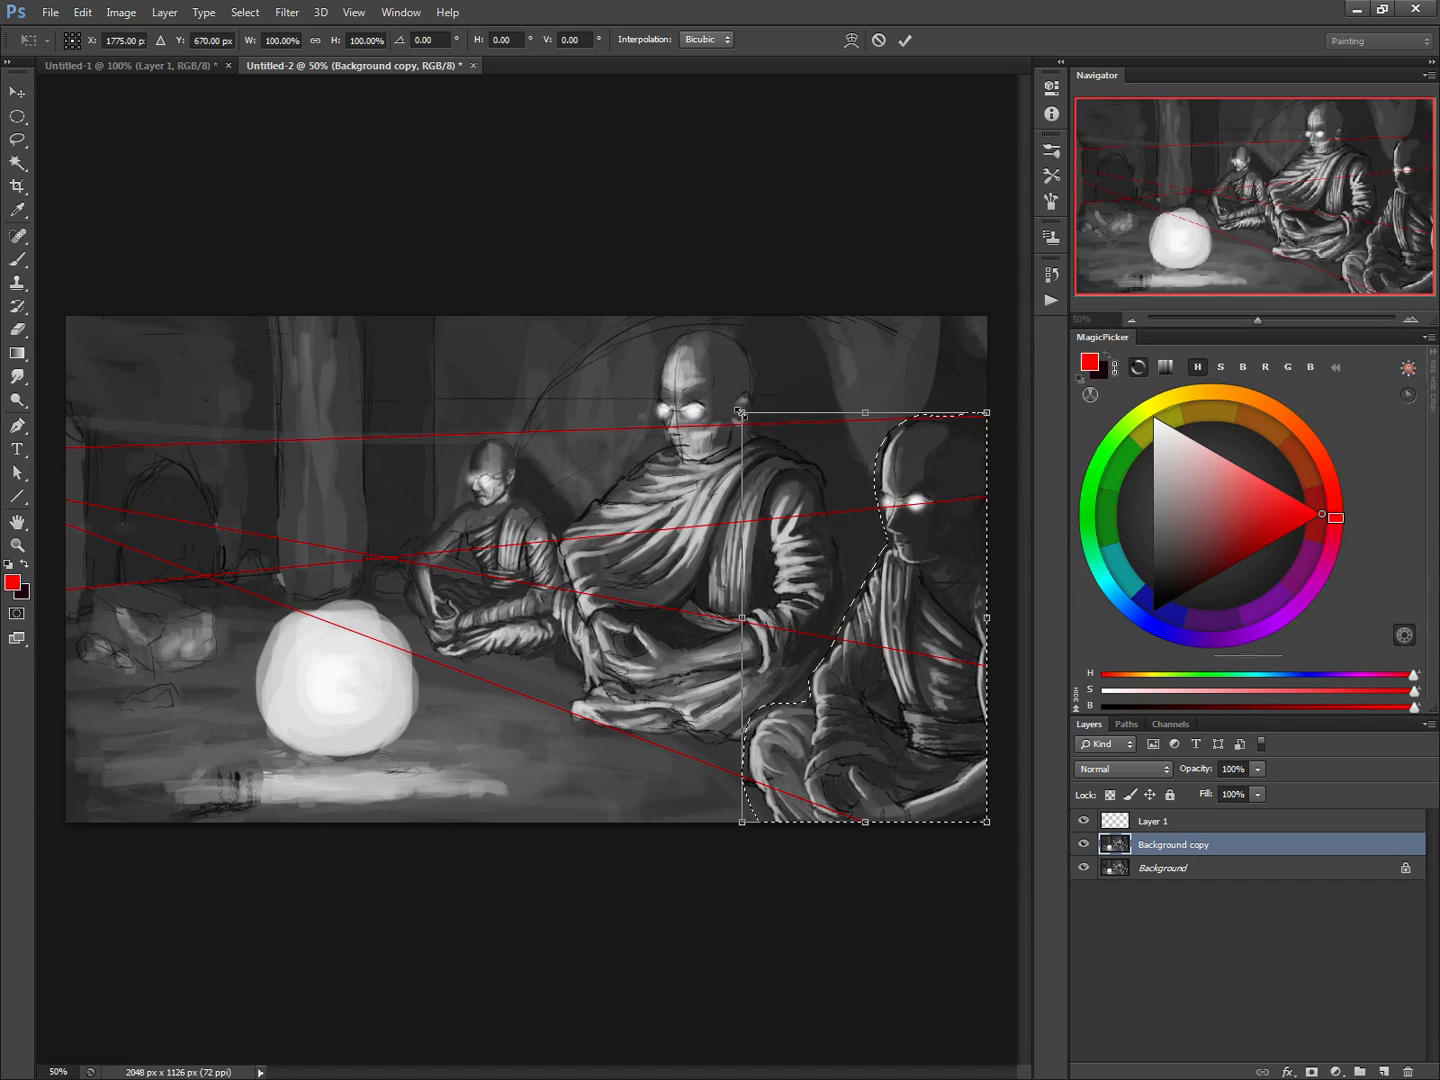
drag(742, 413, 772, 463)
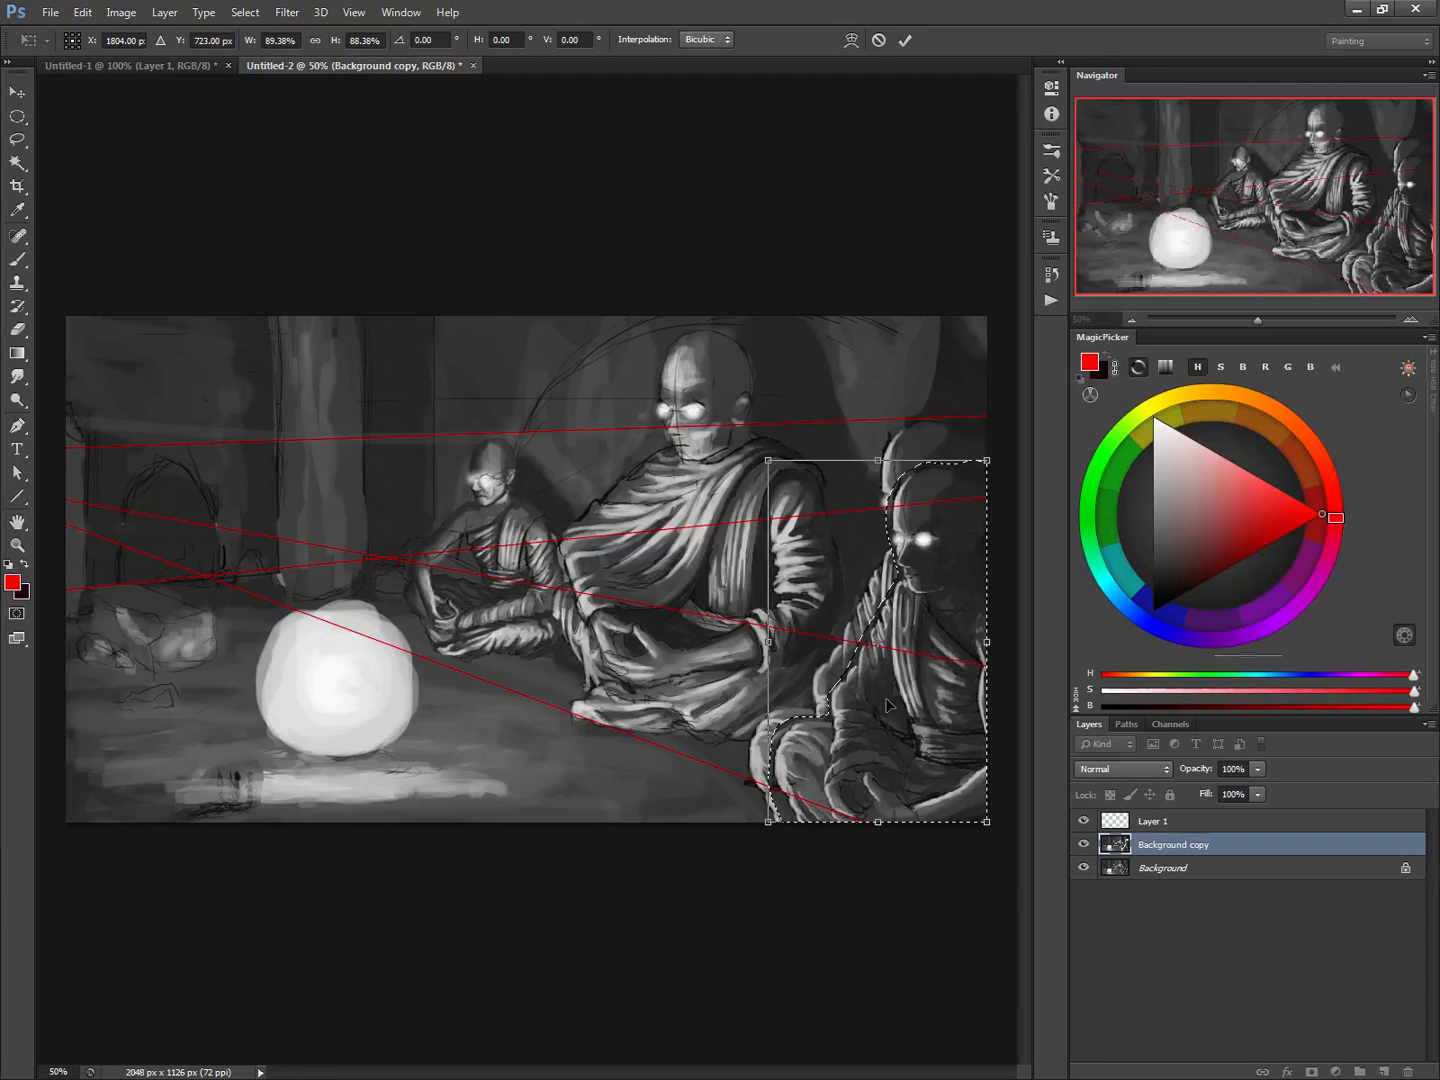
mouse_move(891, 710)
mouse_down()
mouse_move(890, 672)
mouse_move(896, 712)
mouse_up()
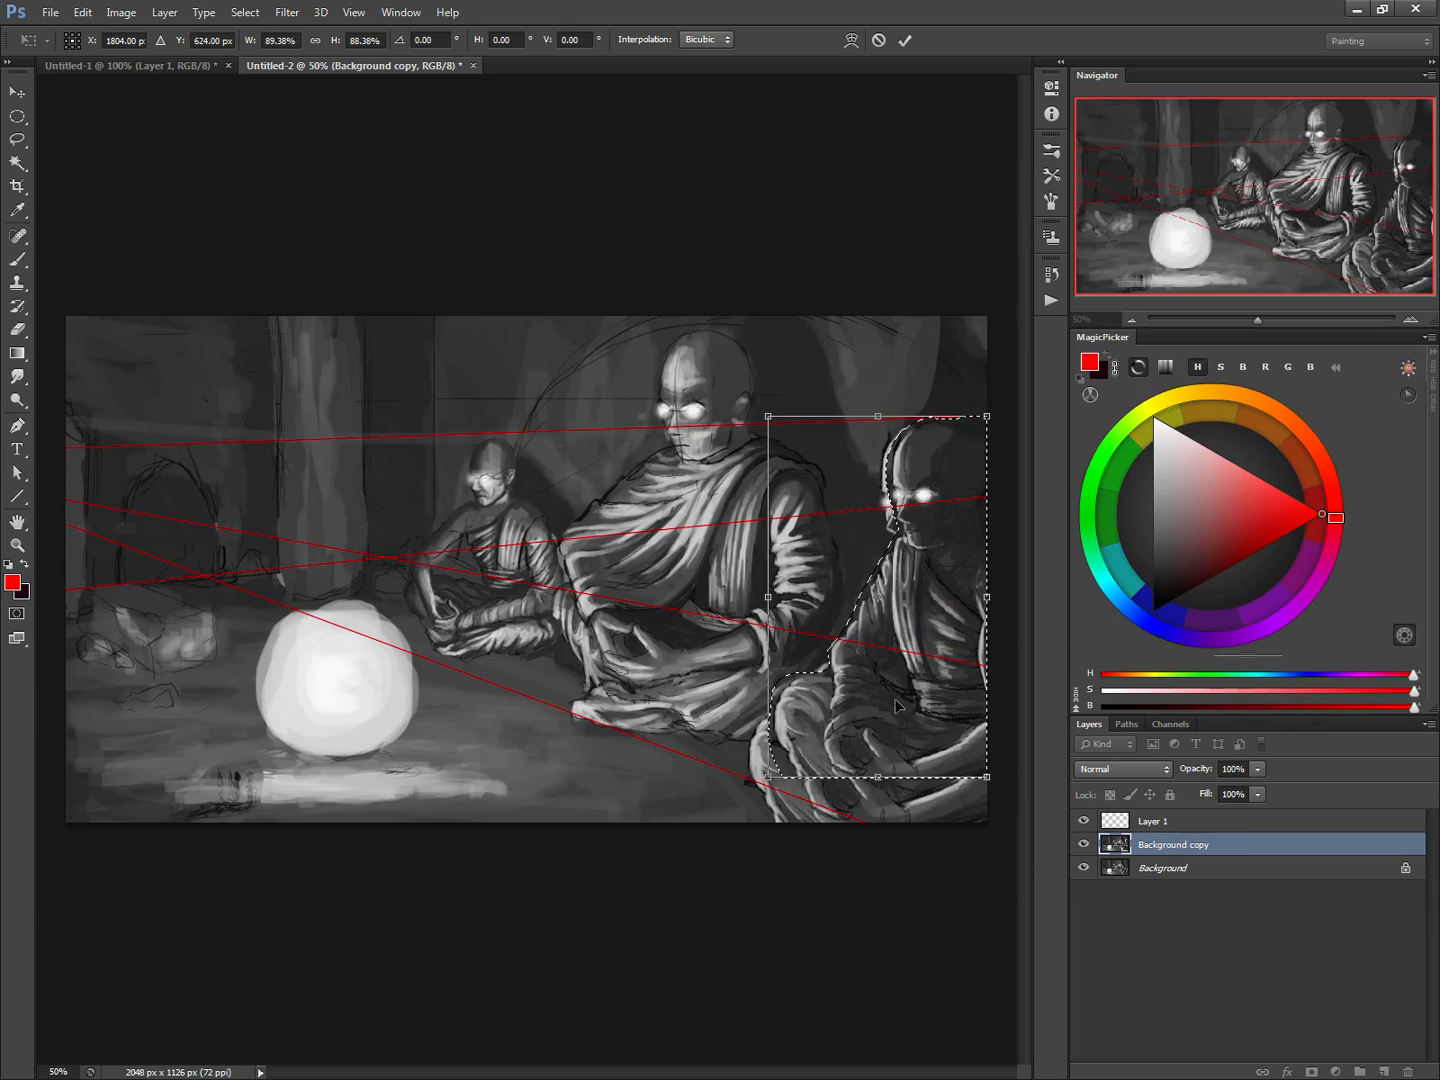
key(Return)
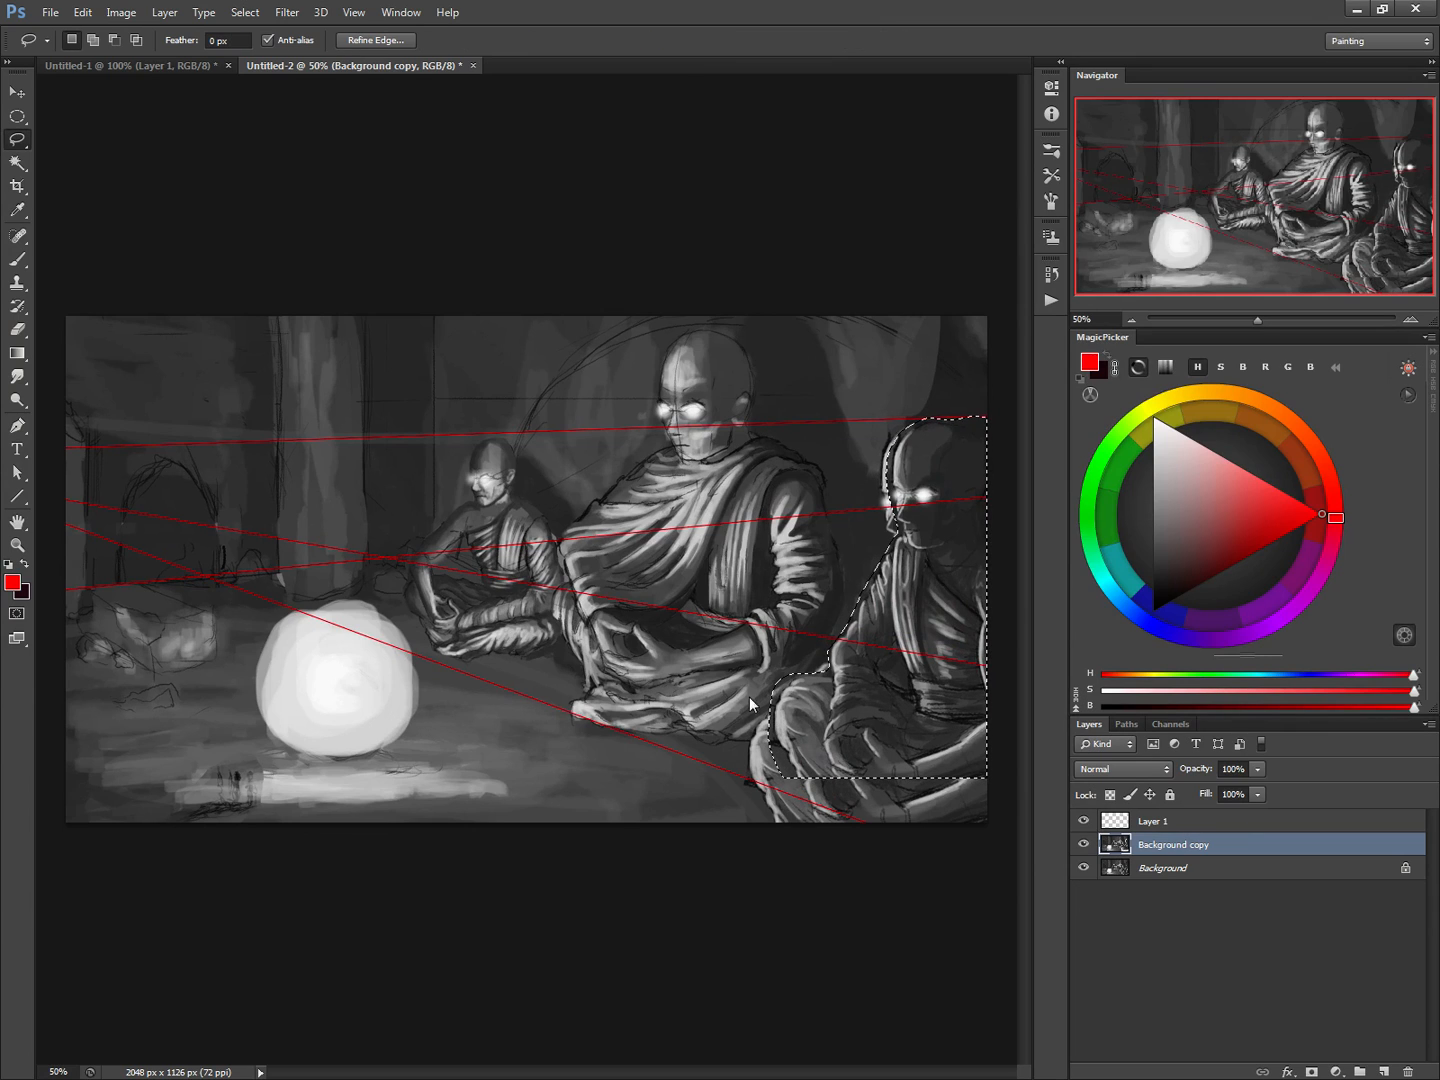
key(ctrl+d)
With a 60 px brush in a sampled floor grey, paint over the leftover robe folds beside the right-hand monk's knee
key(b)
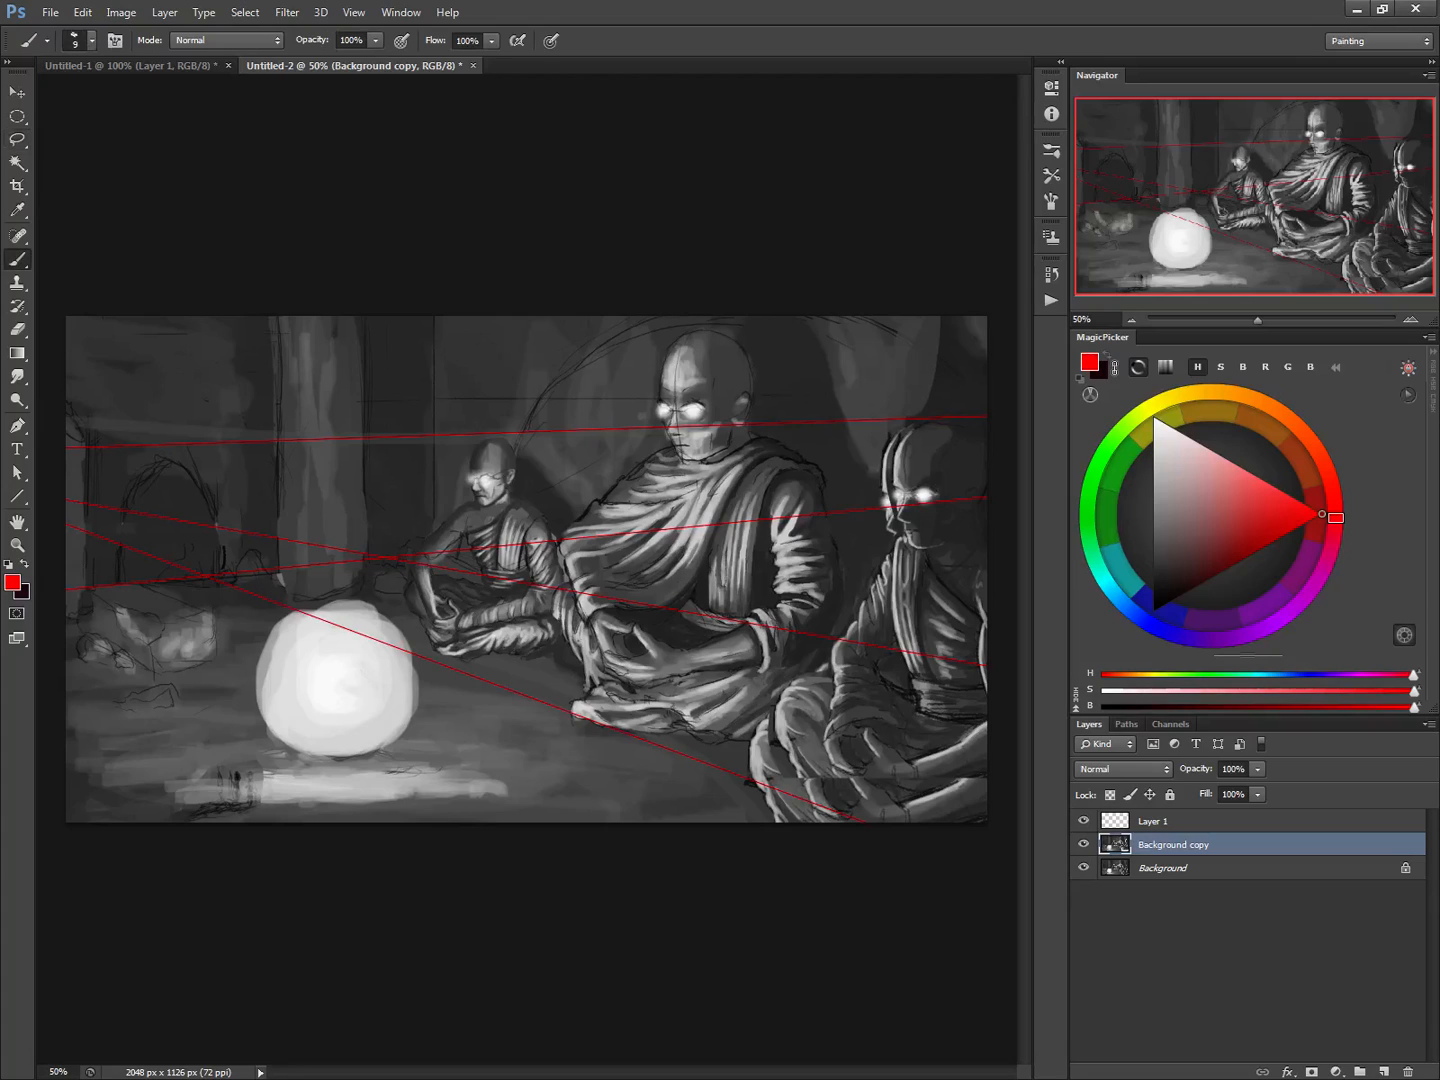
alt+click(737, 790)
key(bracketright)
key(bracketright)
key(bracketright)
key(bracketright)
key(bracketright)
key(bracketright)
key(bracketright)
key(bracketright)
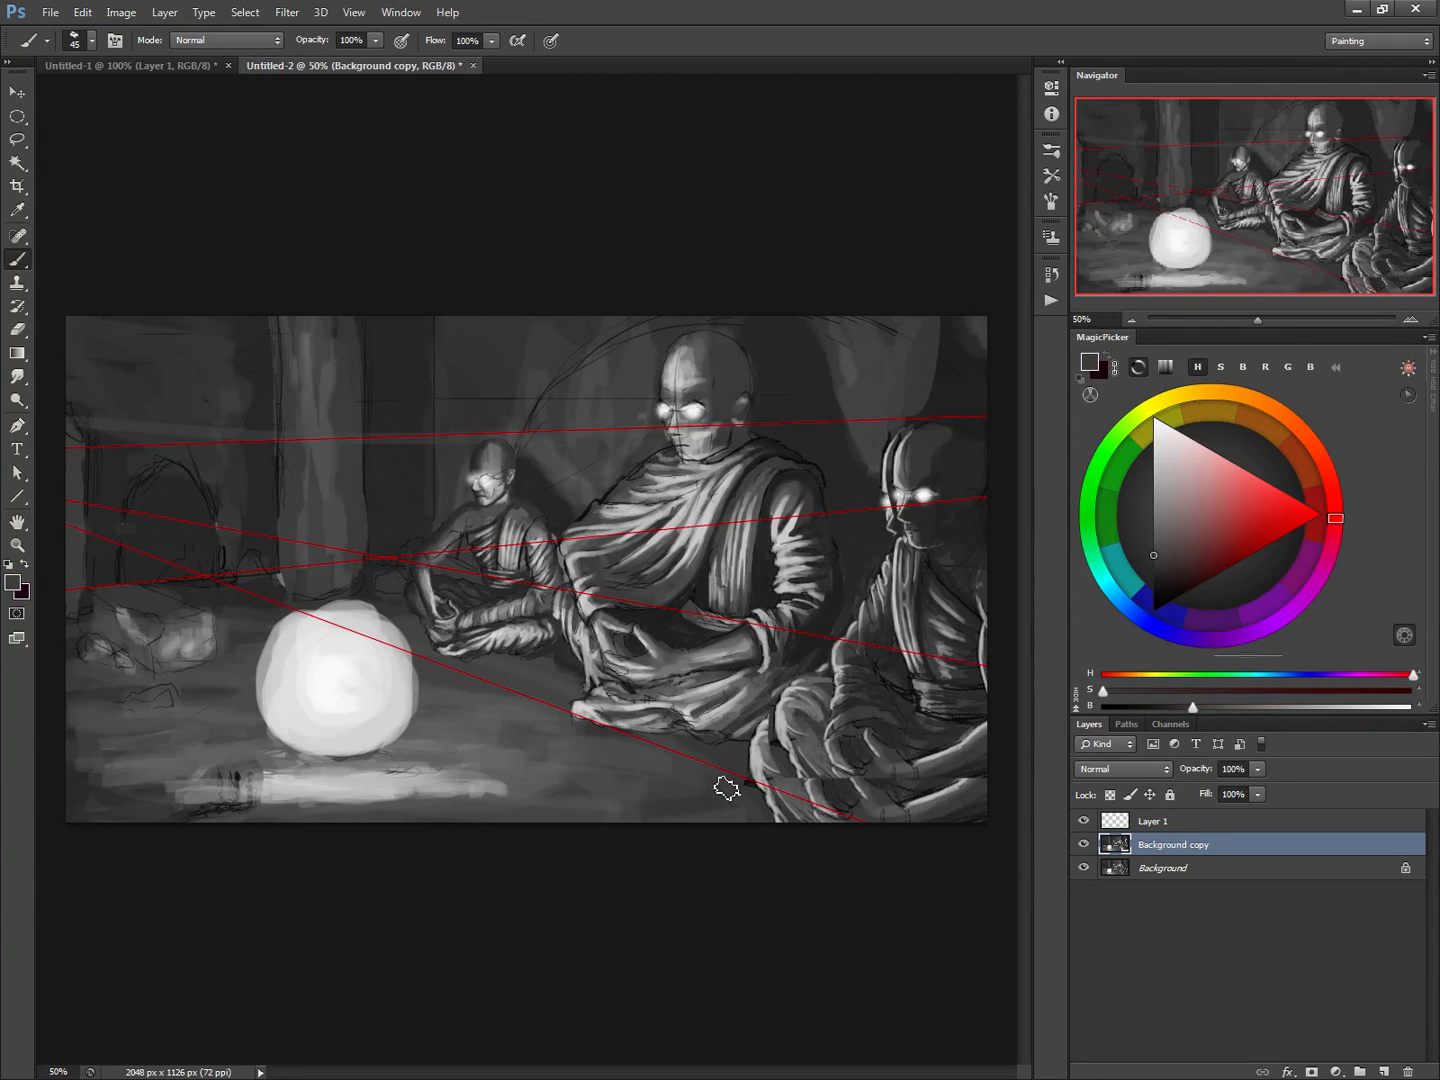
key(bracketright)
key(bracketright)
key(bracketright)
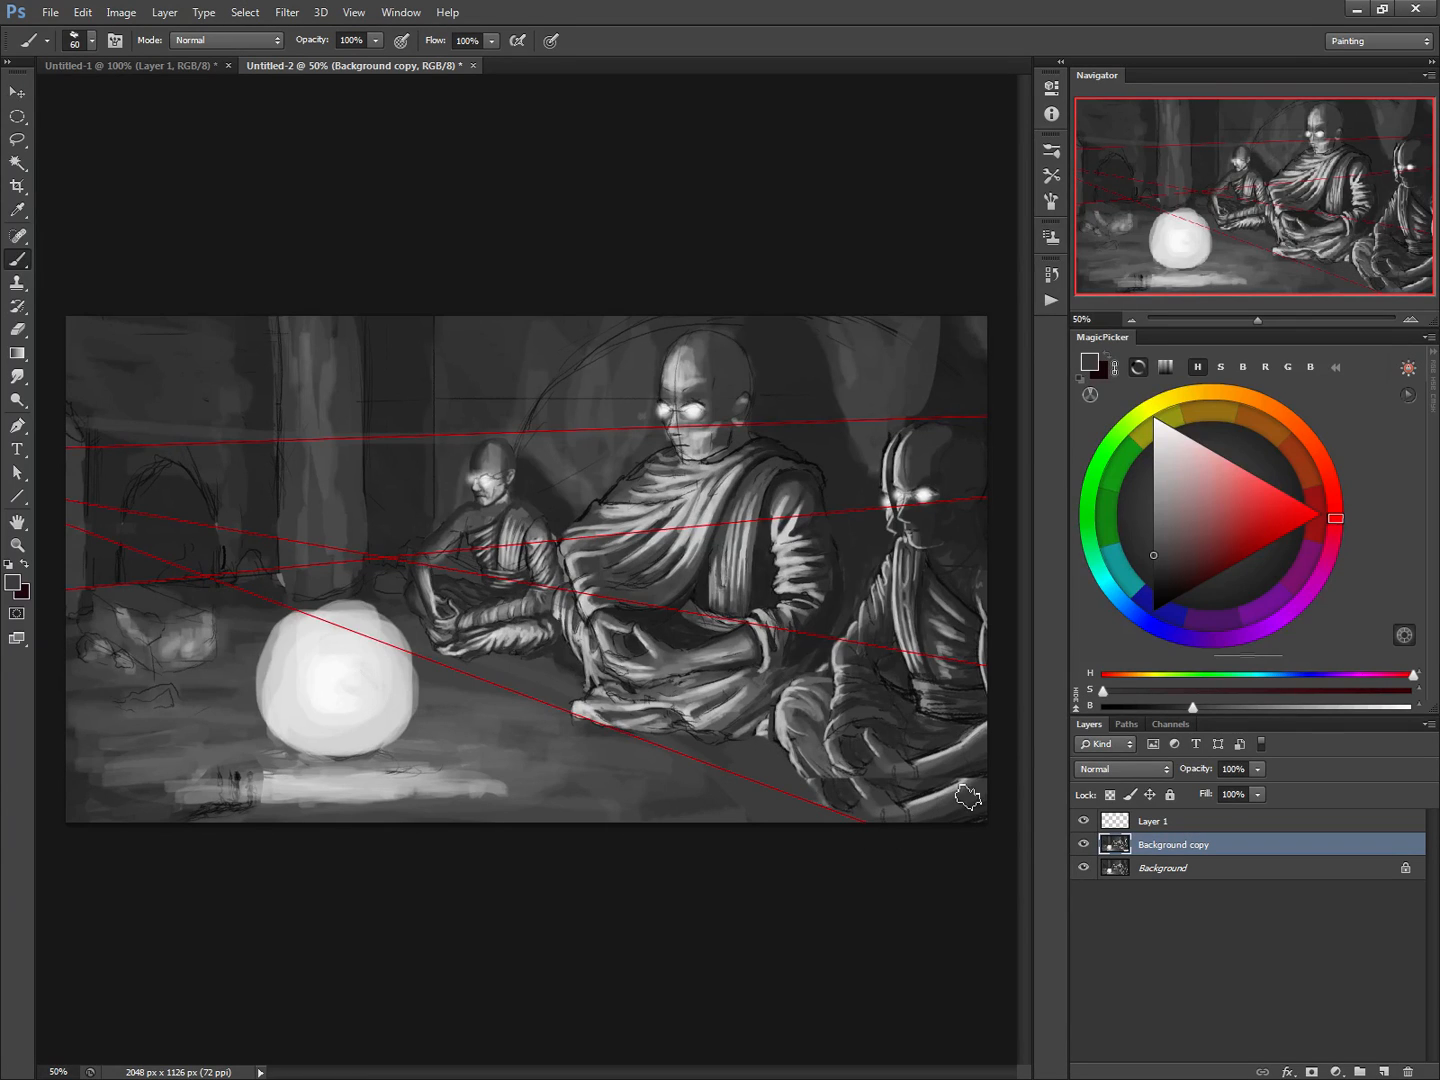
Paint out the leftover fragments beneath the right-hand monk's legs and beside his head using sampled surrounding greys
alt+click(689, 640)
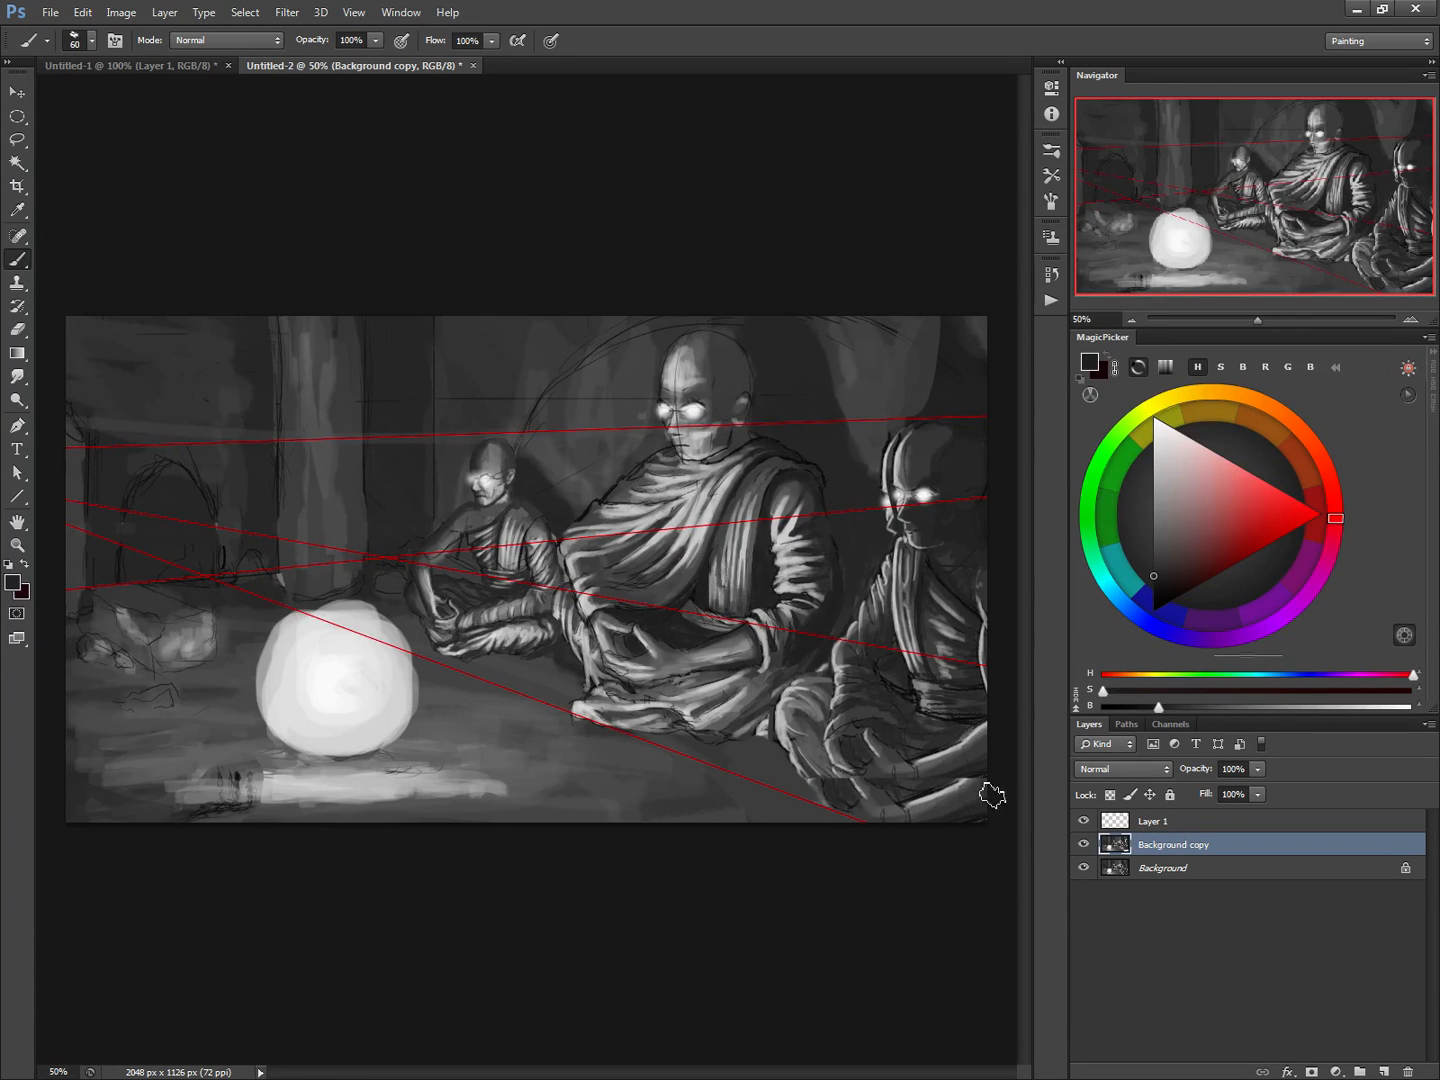
mouse_move(992, 797)
mouse_down()
mouse_move(941, 811)
mouse_move(906, 800)
mouse_up()
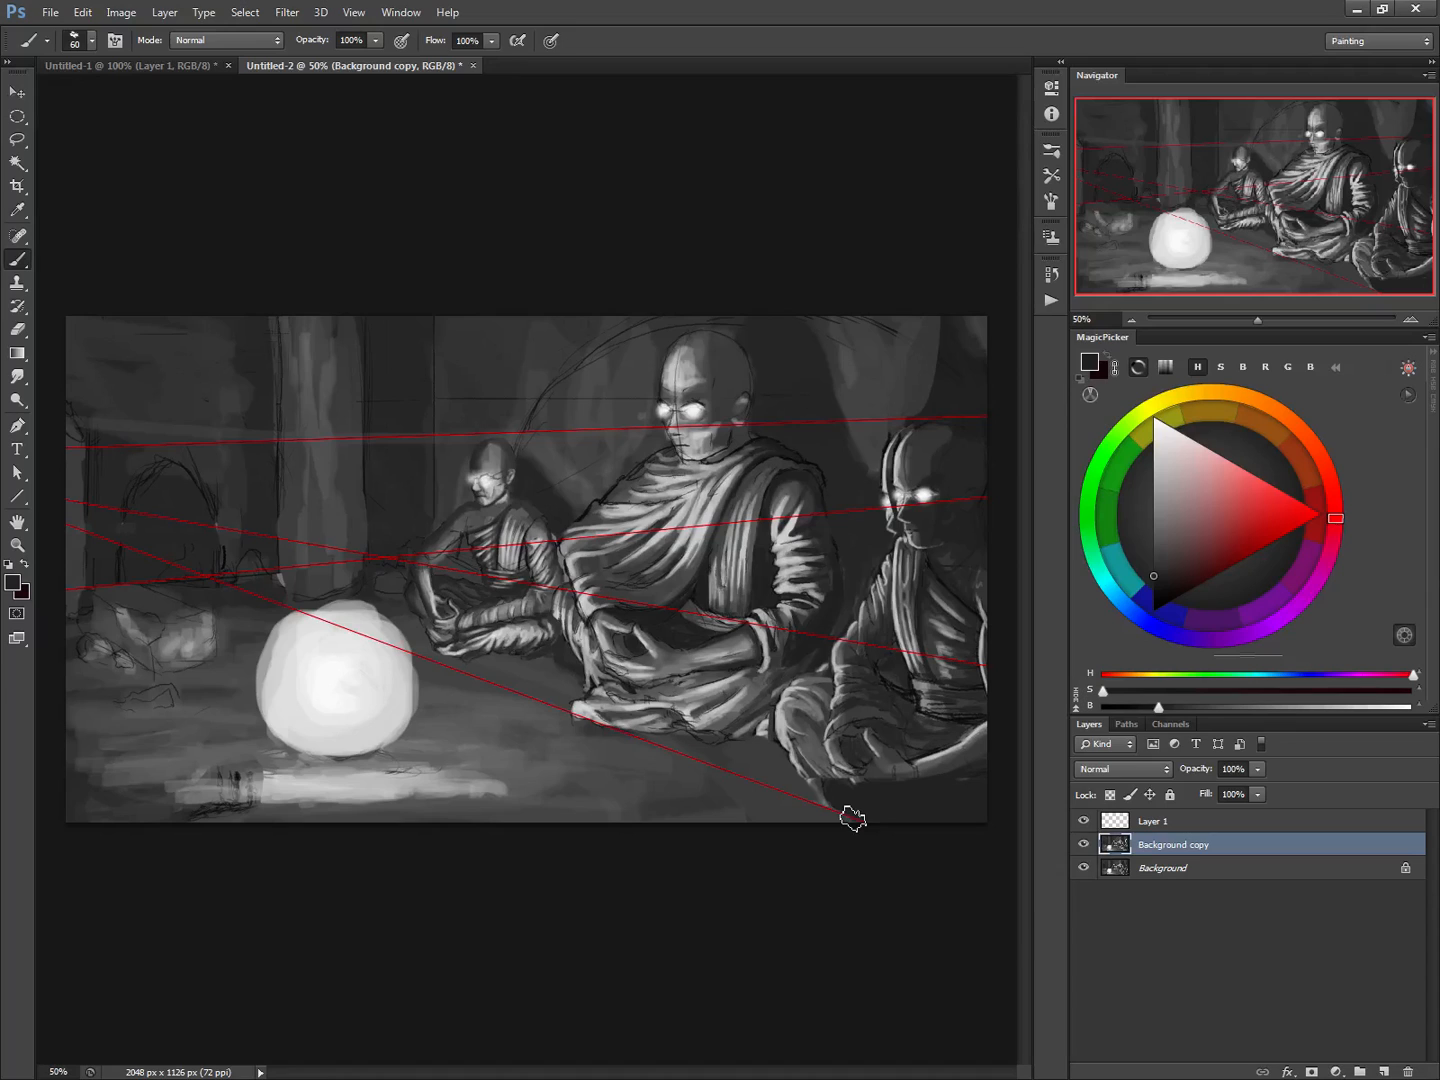
alt+click(880, 442)
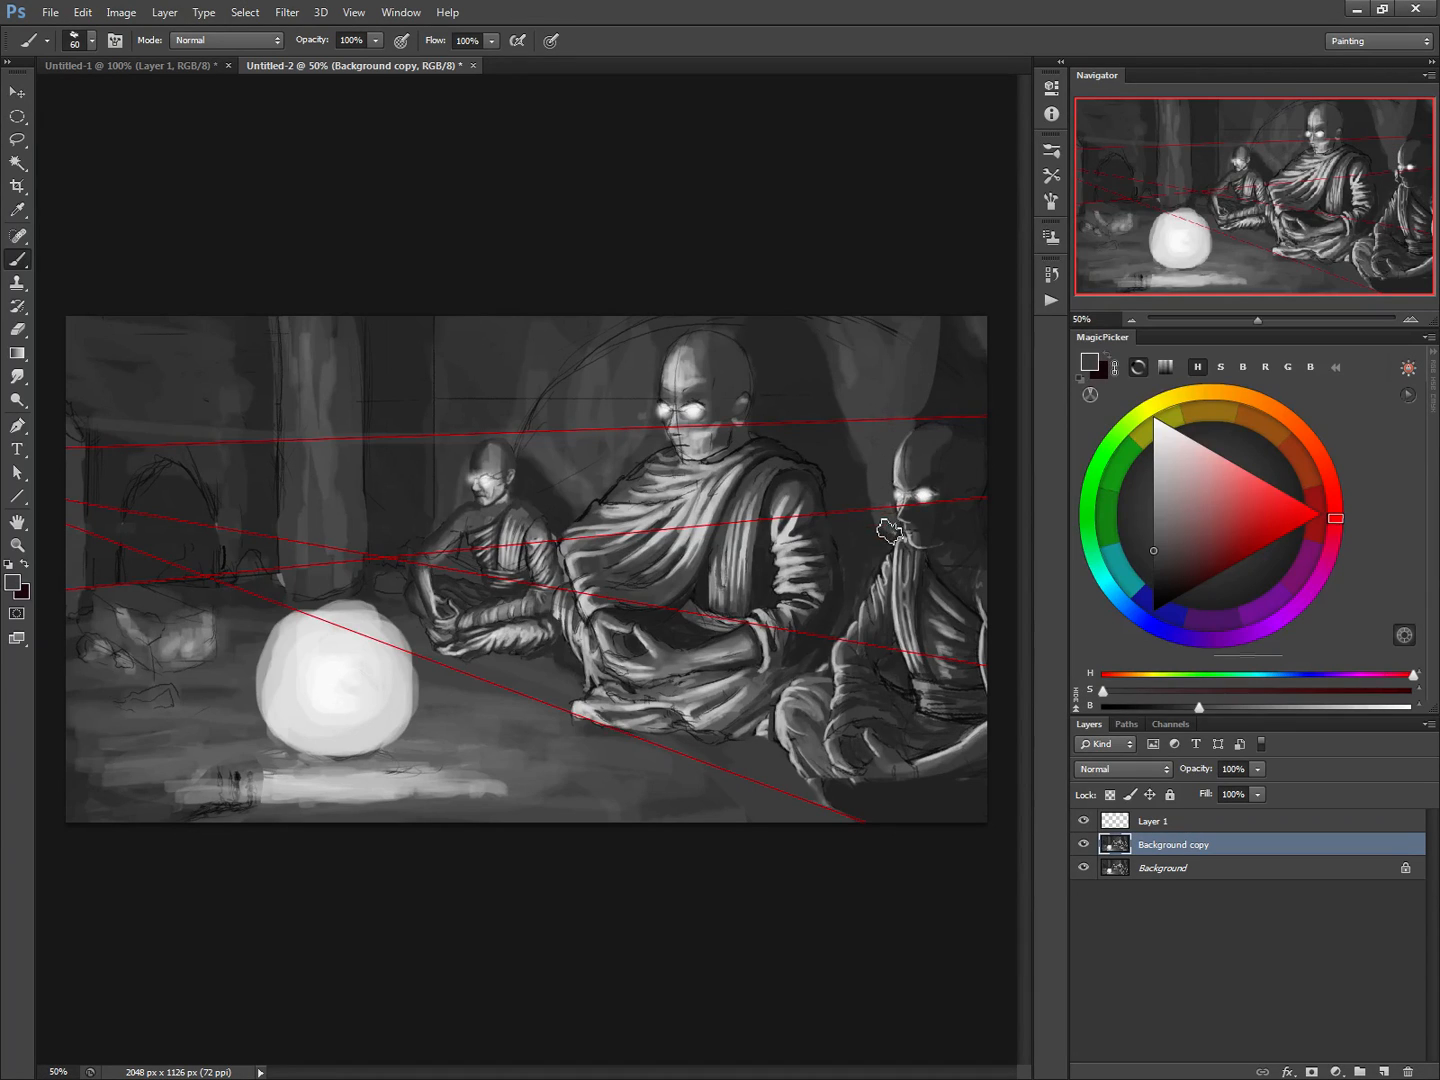
alt+click(852, 466)
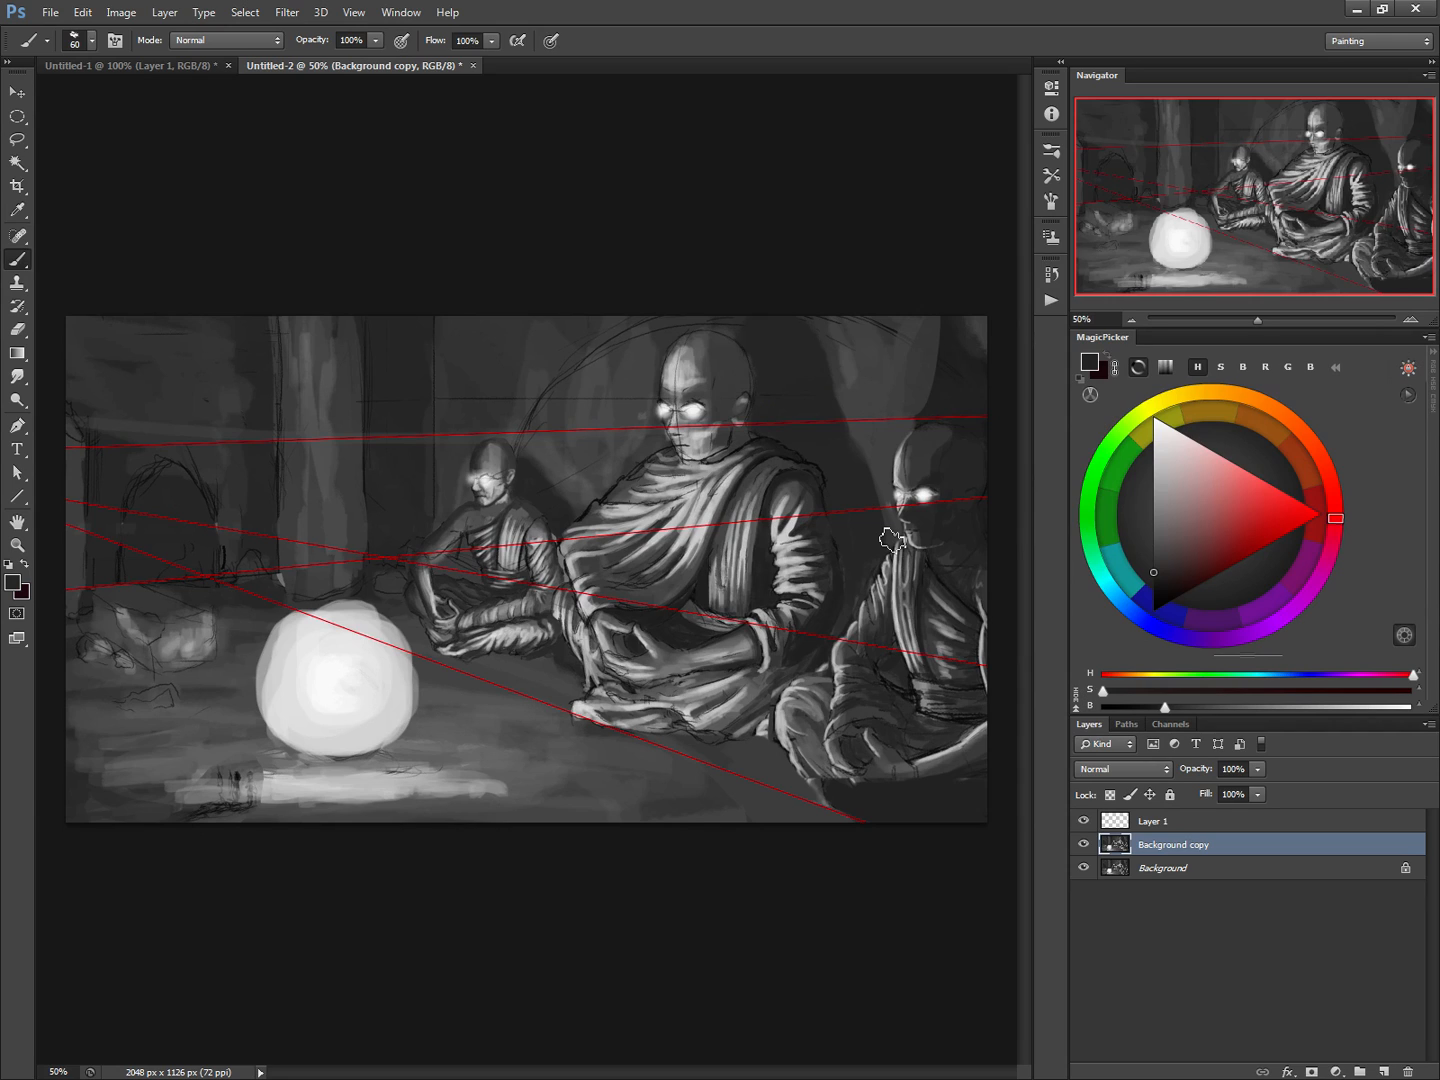
Lasso the small monk beside the glowing orb, enlarge him to about 107%, and move him up slightly
click(17, 140)
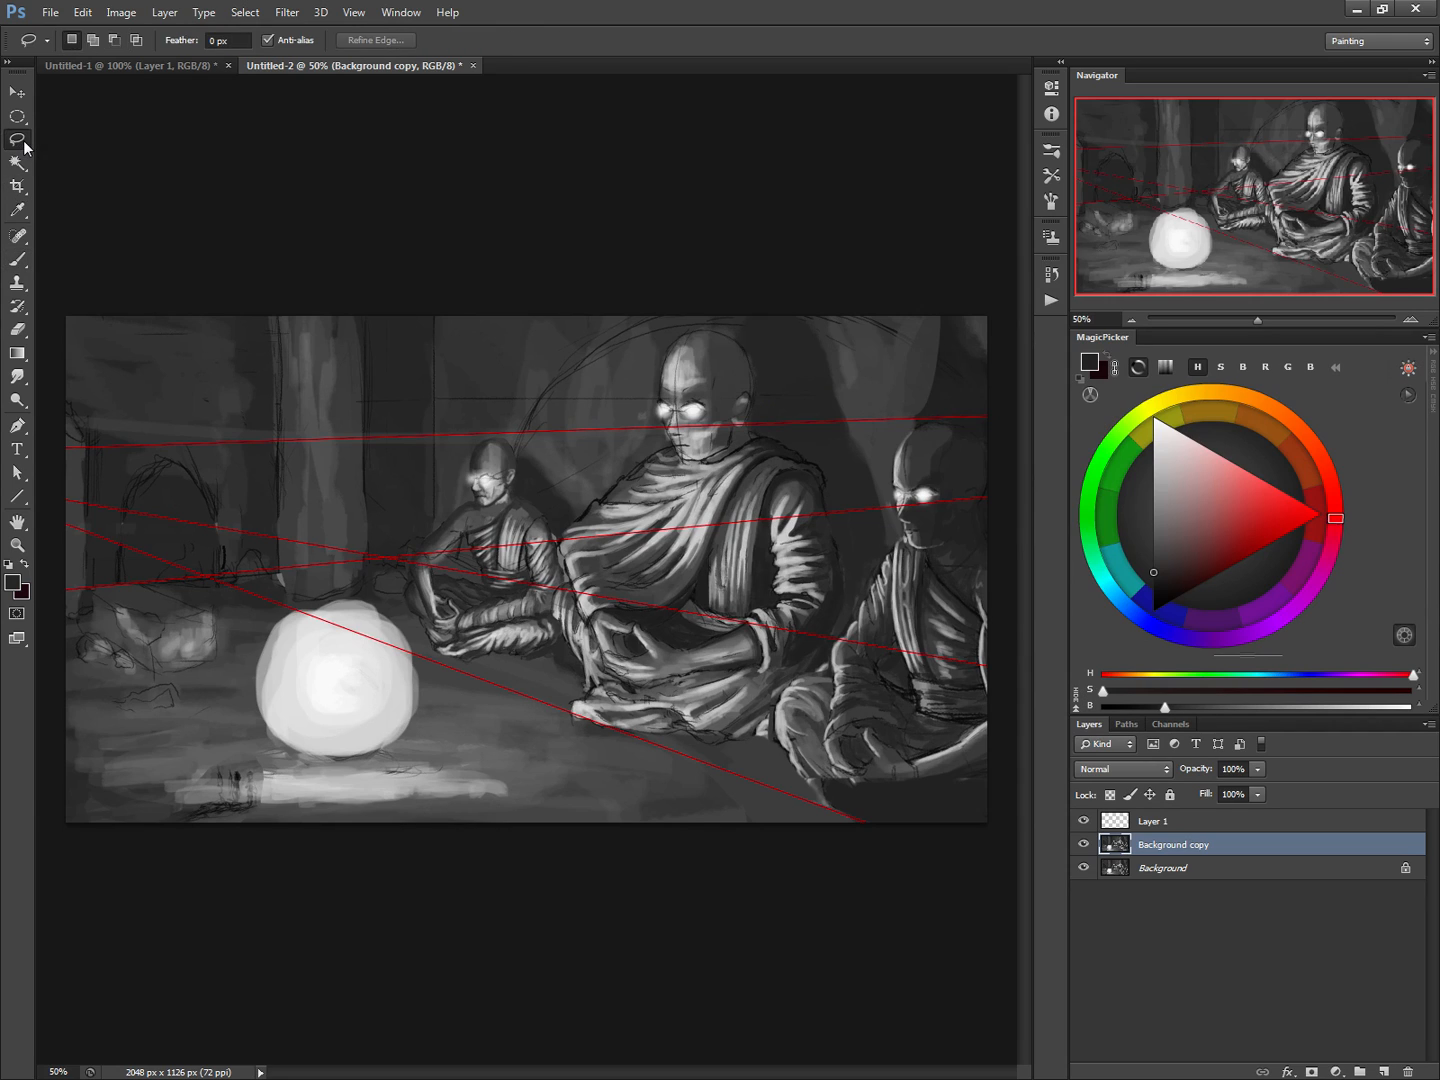
mouse_move(437, 660)
mouse_down()
mouse_move(523, 662)
mouse_move(560, 643)
mouse_move(552, 603)
mouse_move(564, 582)
mouse_move(520, 448)
mouse_move(487, 431)
mouse_move(466, 447)
mouse_move(459, 489)
mouse_move(400, 562)
mouse_move(408, 622)
mouse_up()
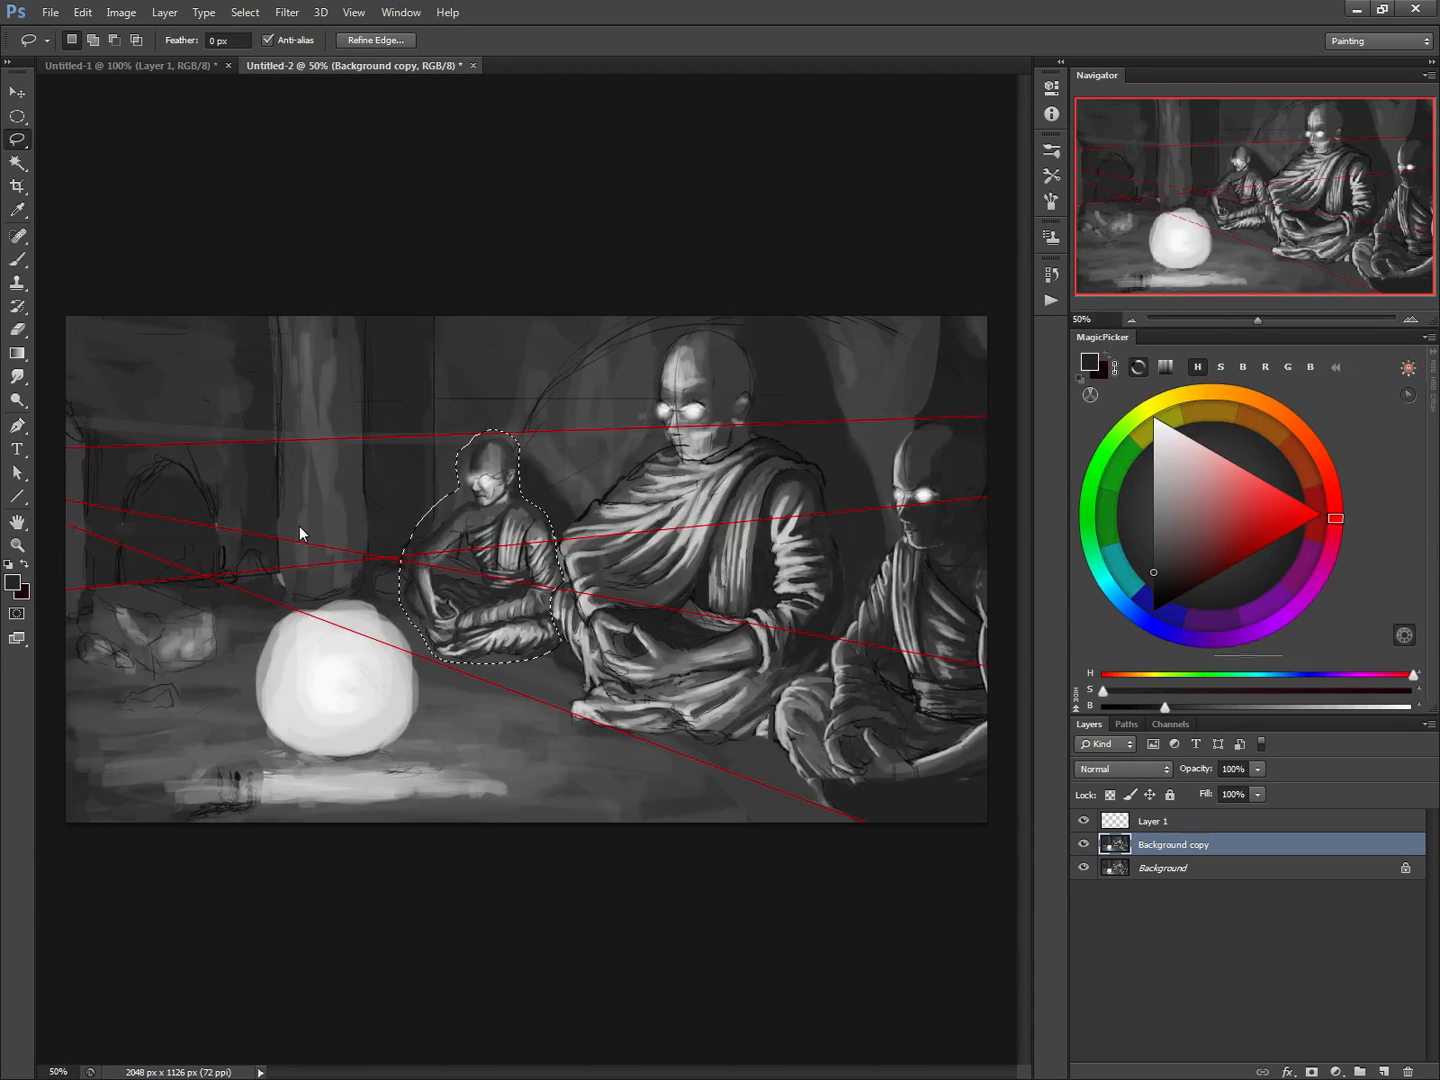
key(ctrl+t)
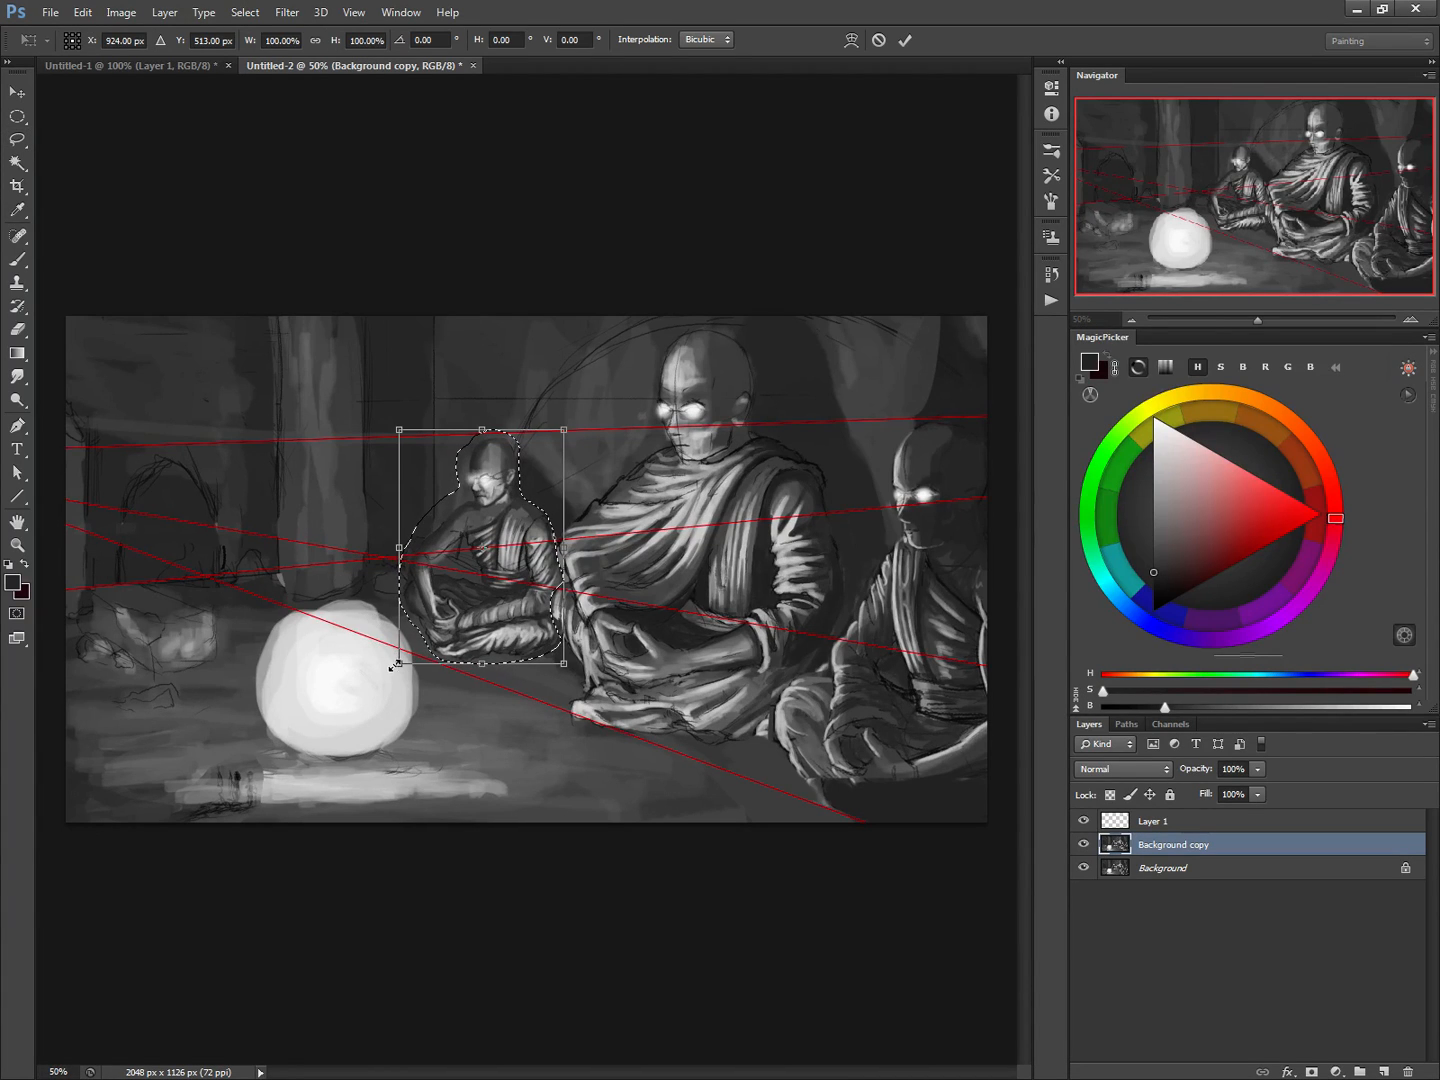
drag(399, 664, 389, 682)
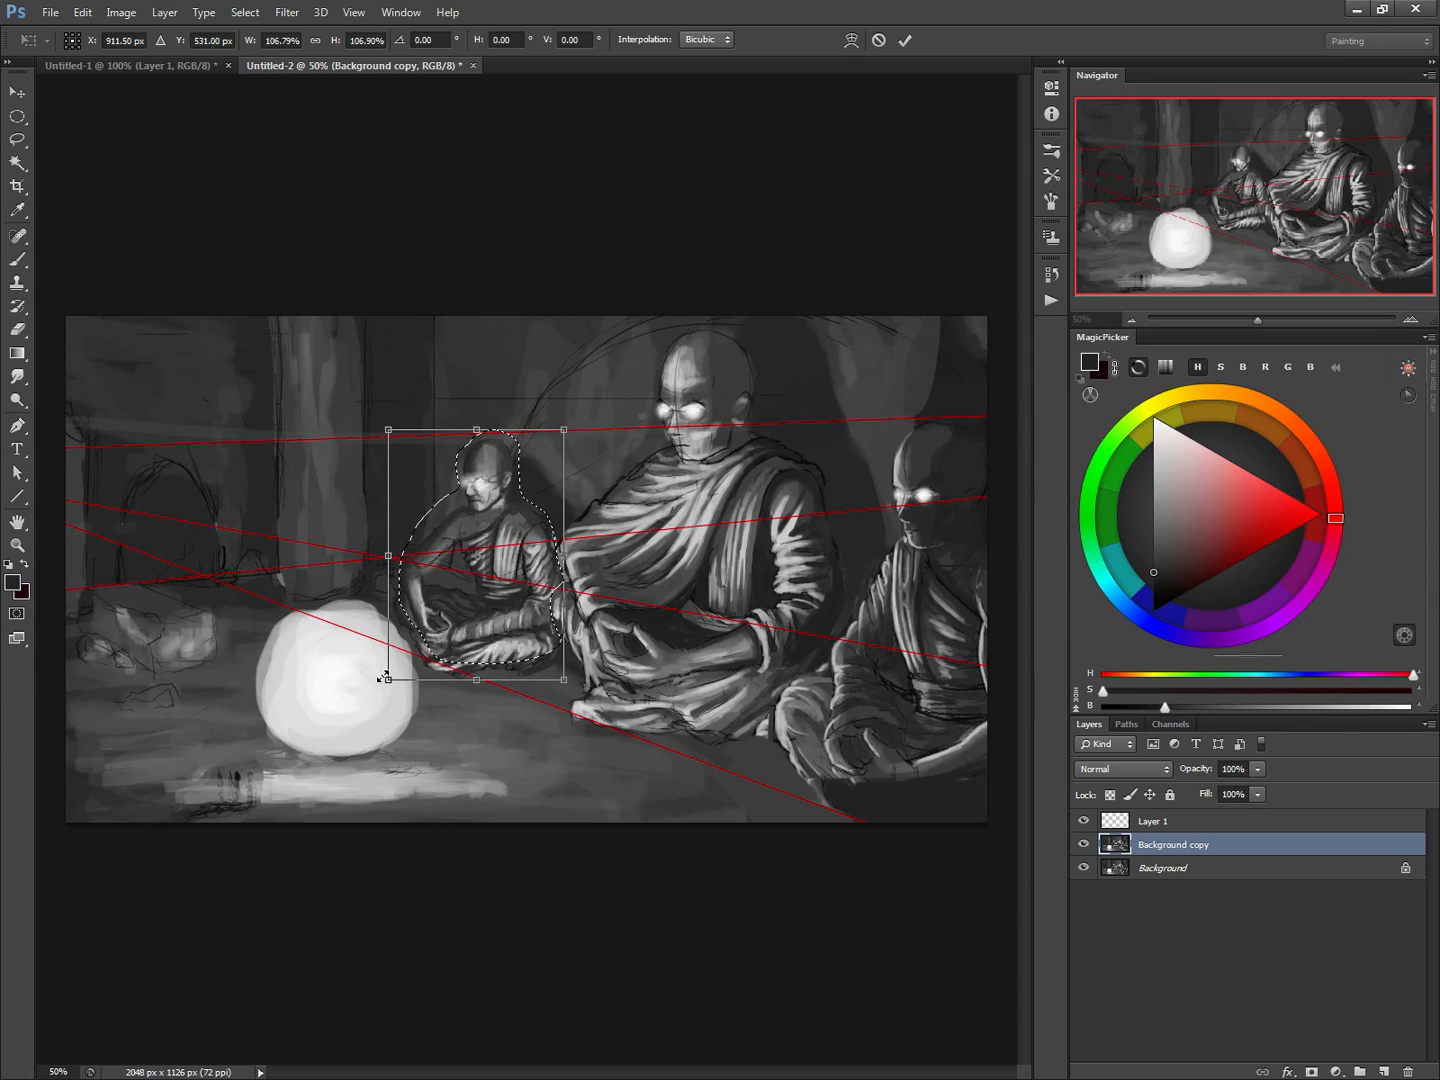
drag(491, 621, 491, 605)
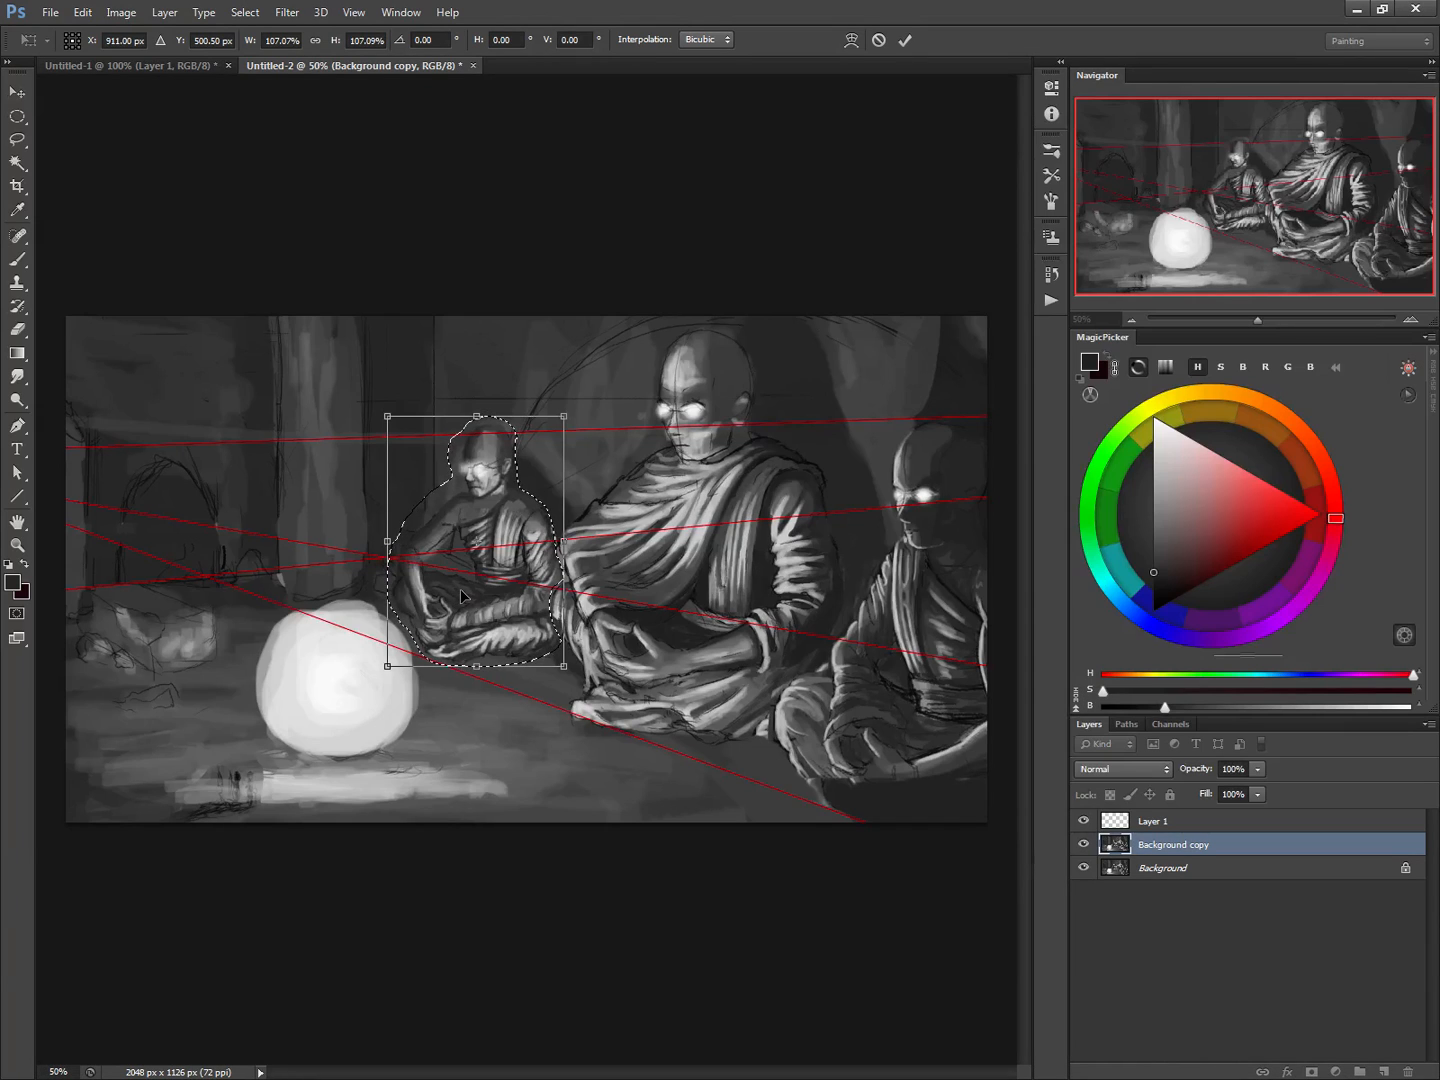
key(Return)
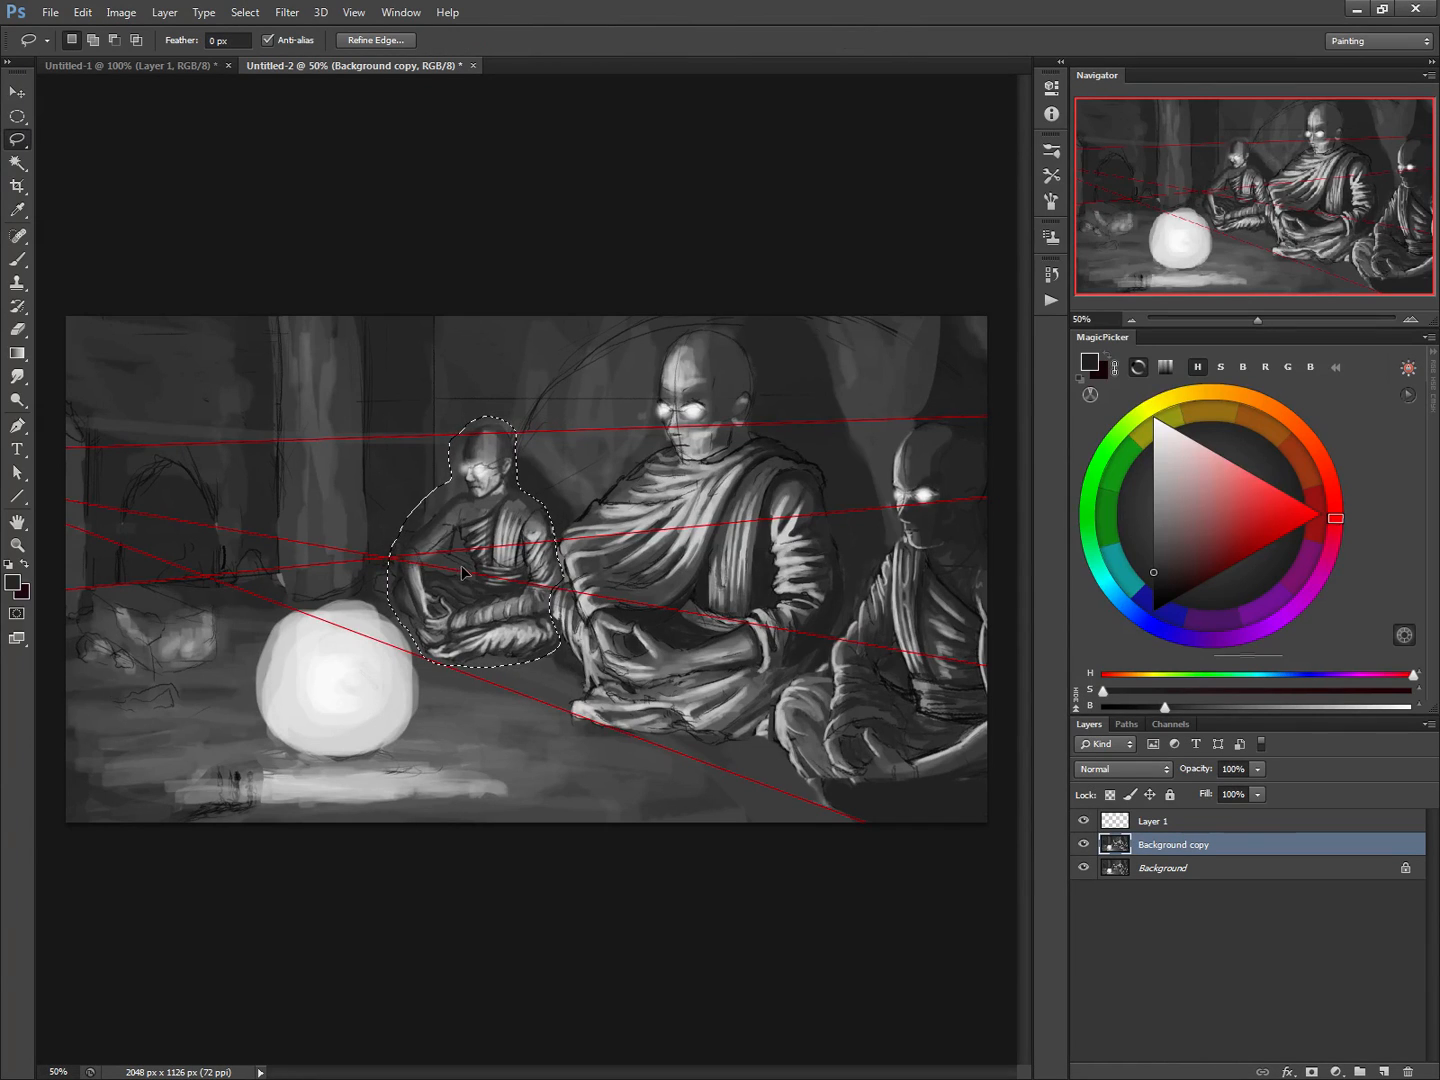
key(ctrl+d)
Paint sampled grey around the small monk's head with a 45 px brush, and reduce the brush to 35 px
key(b)
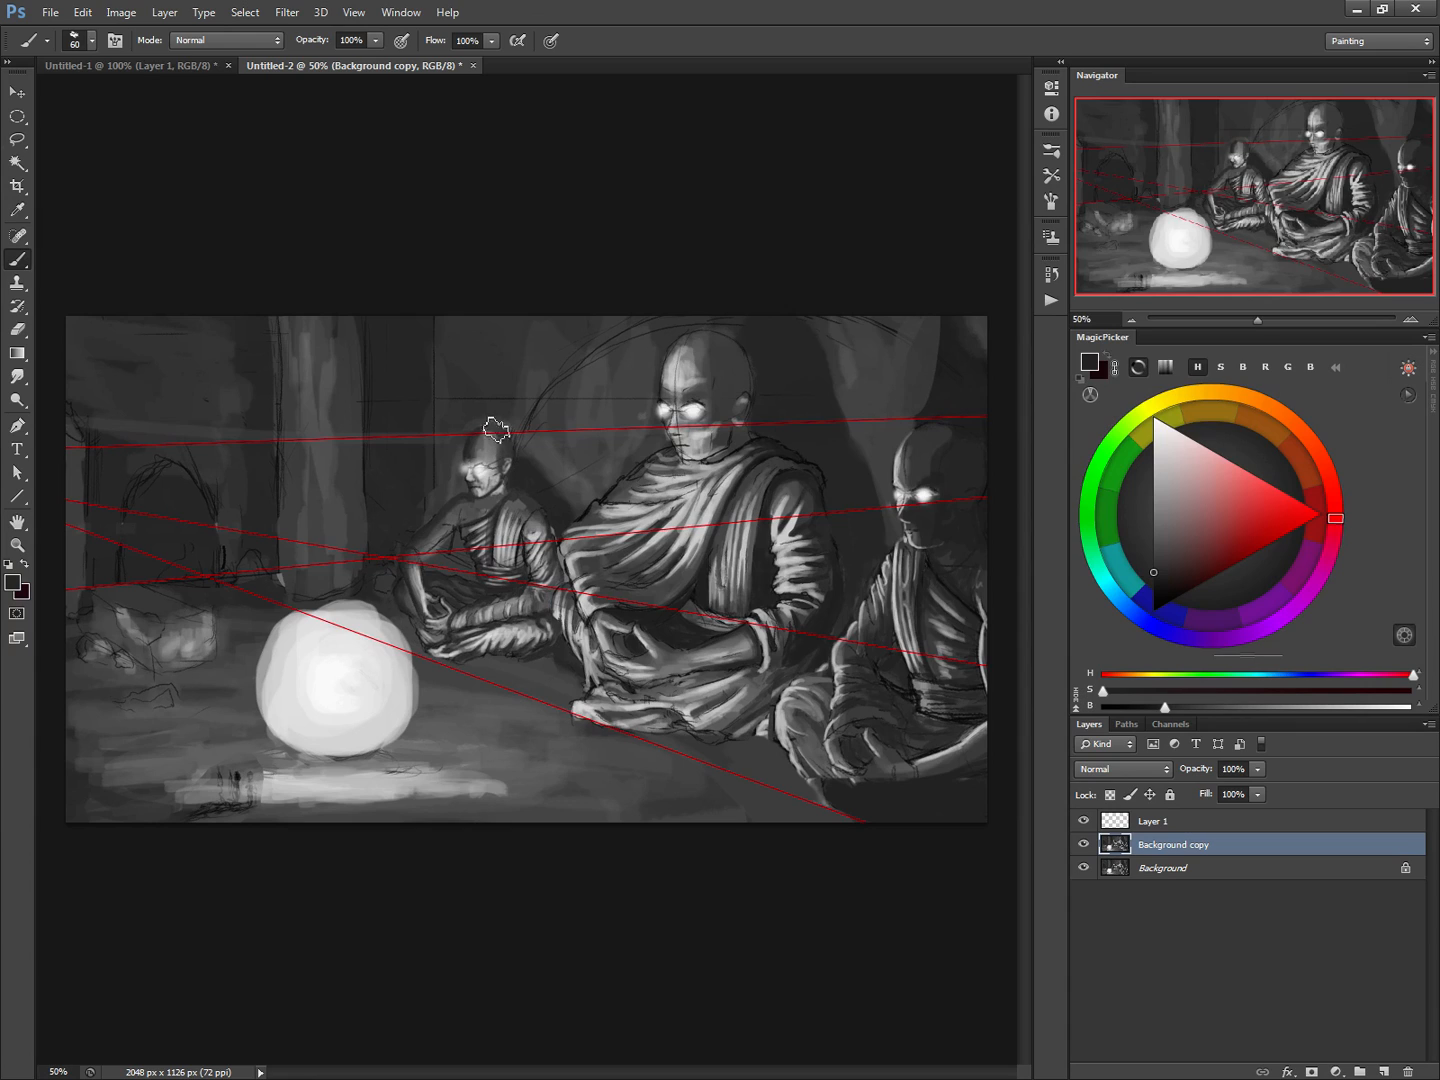
alt+click(506, 423)
key([)
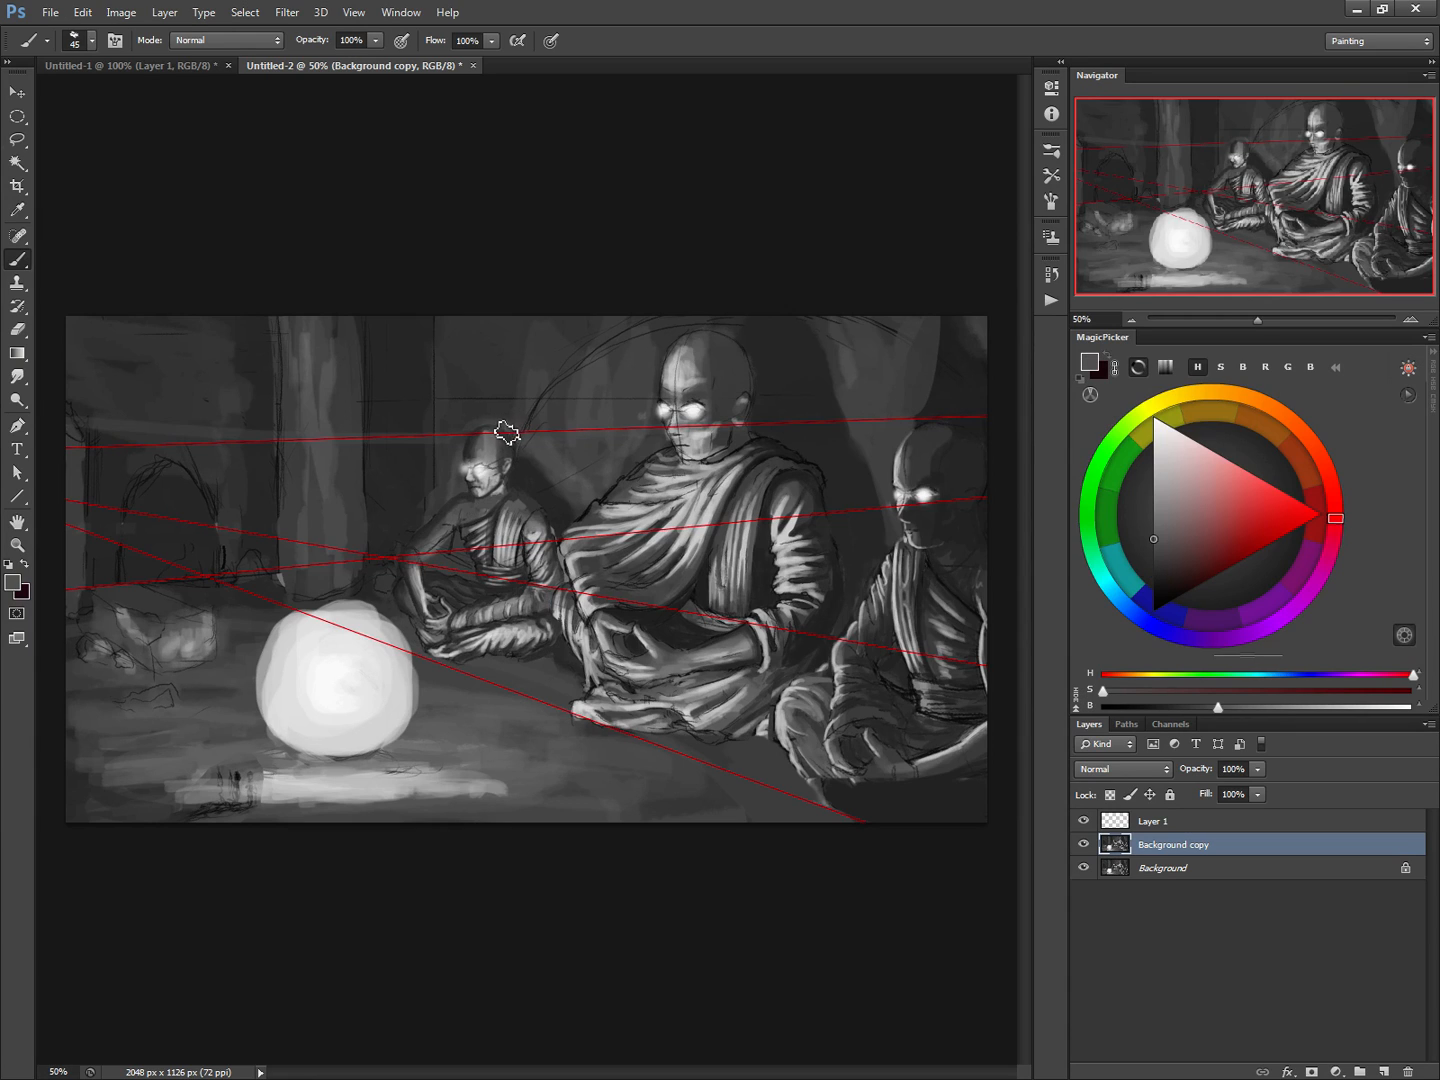
drag(472, 437, 509, 433)
key([)
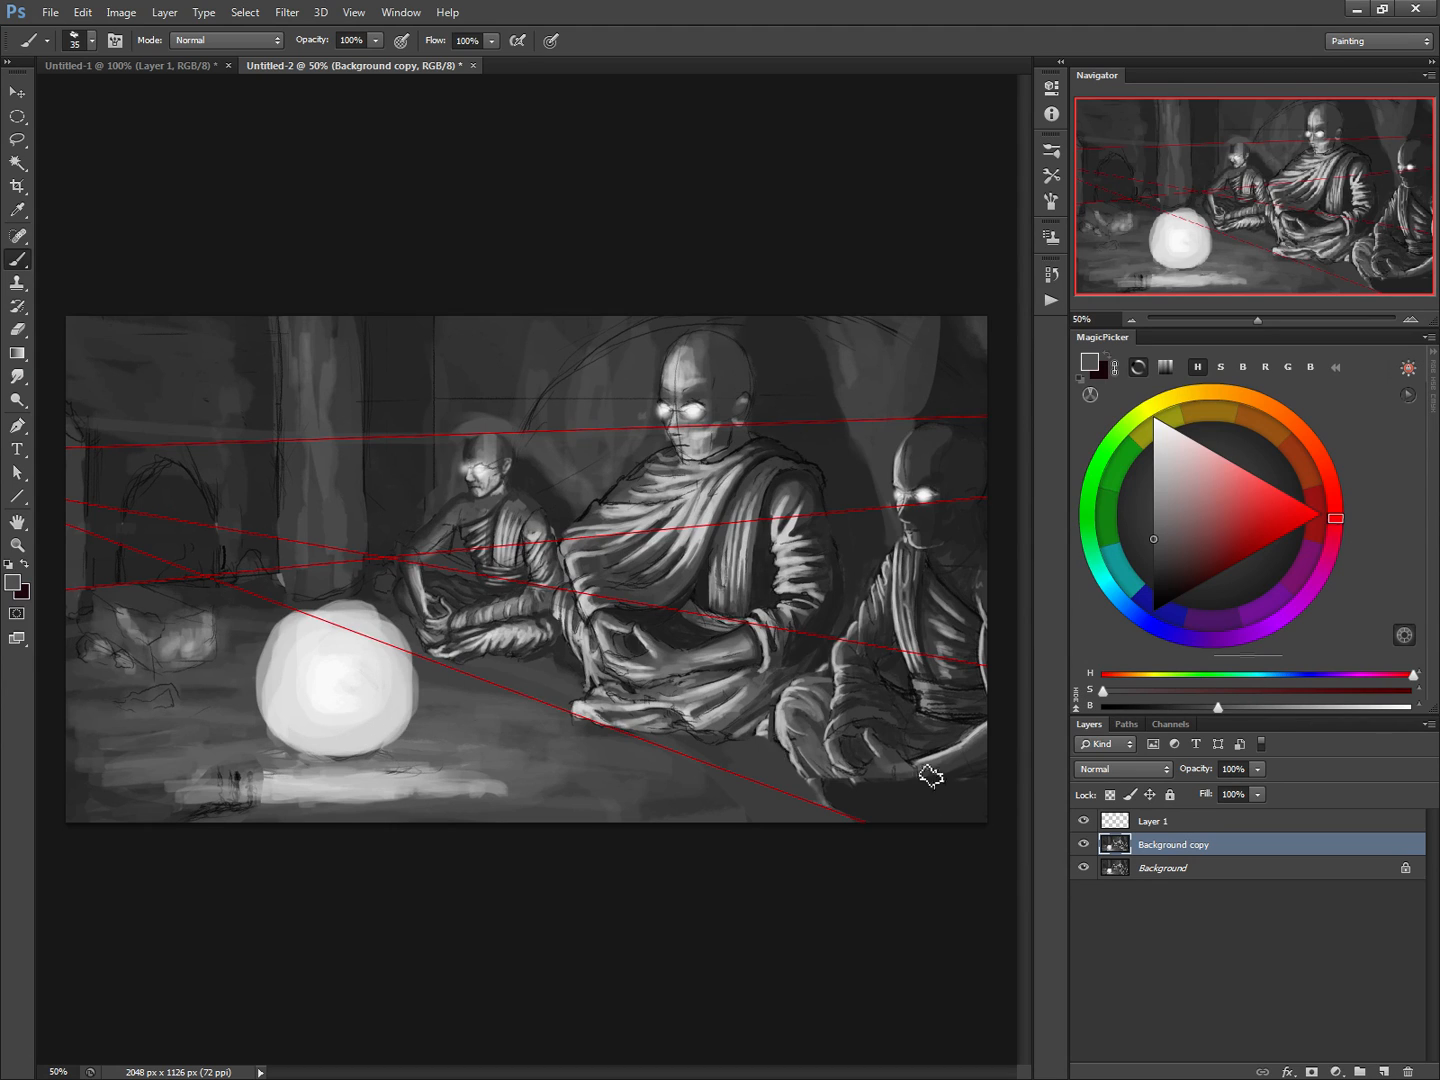
Hide the red guide-line layer and draw a large elliptical selection spanning the orb and the three monks on a new layer
click(1083, 820)
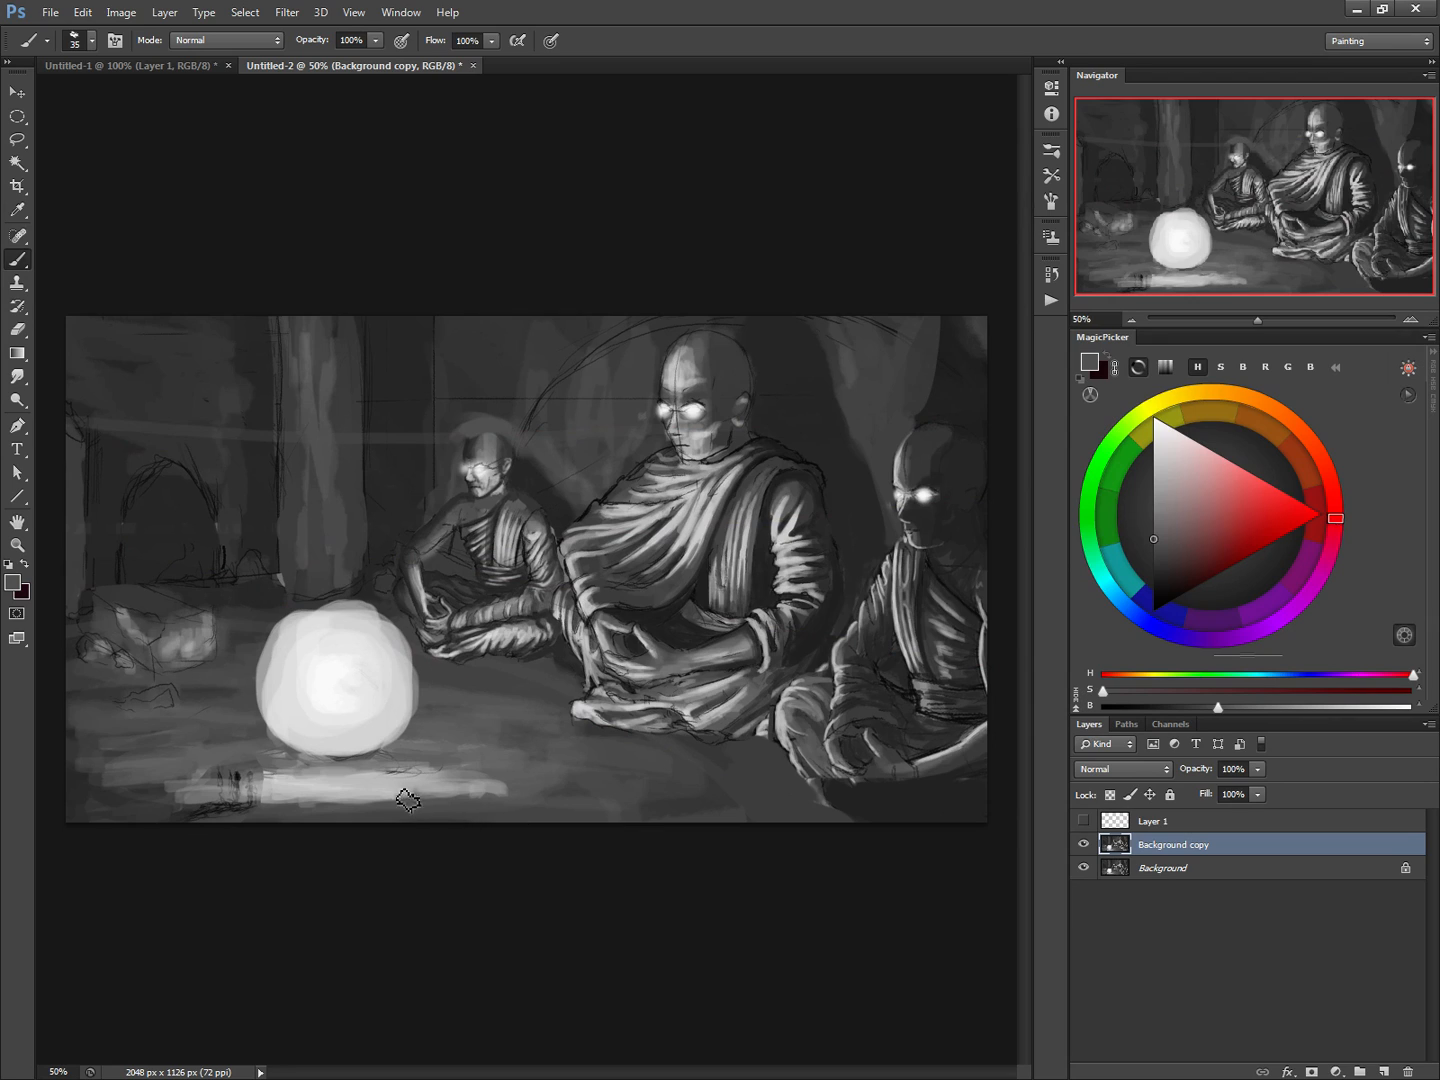
click(16, 116)
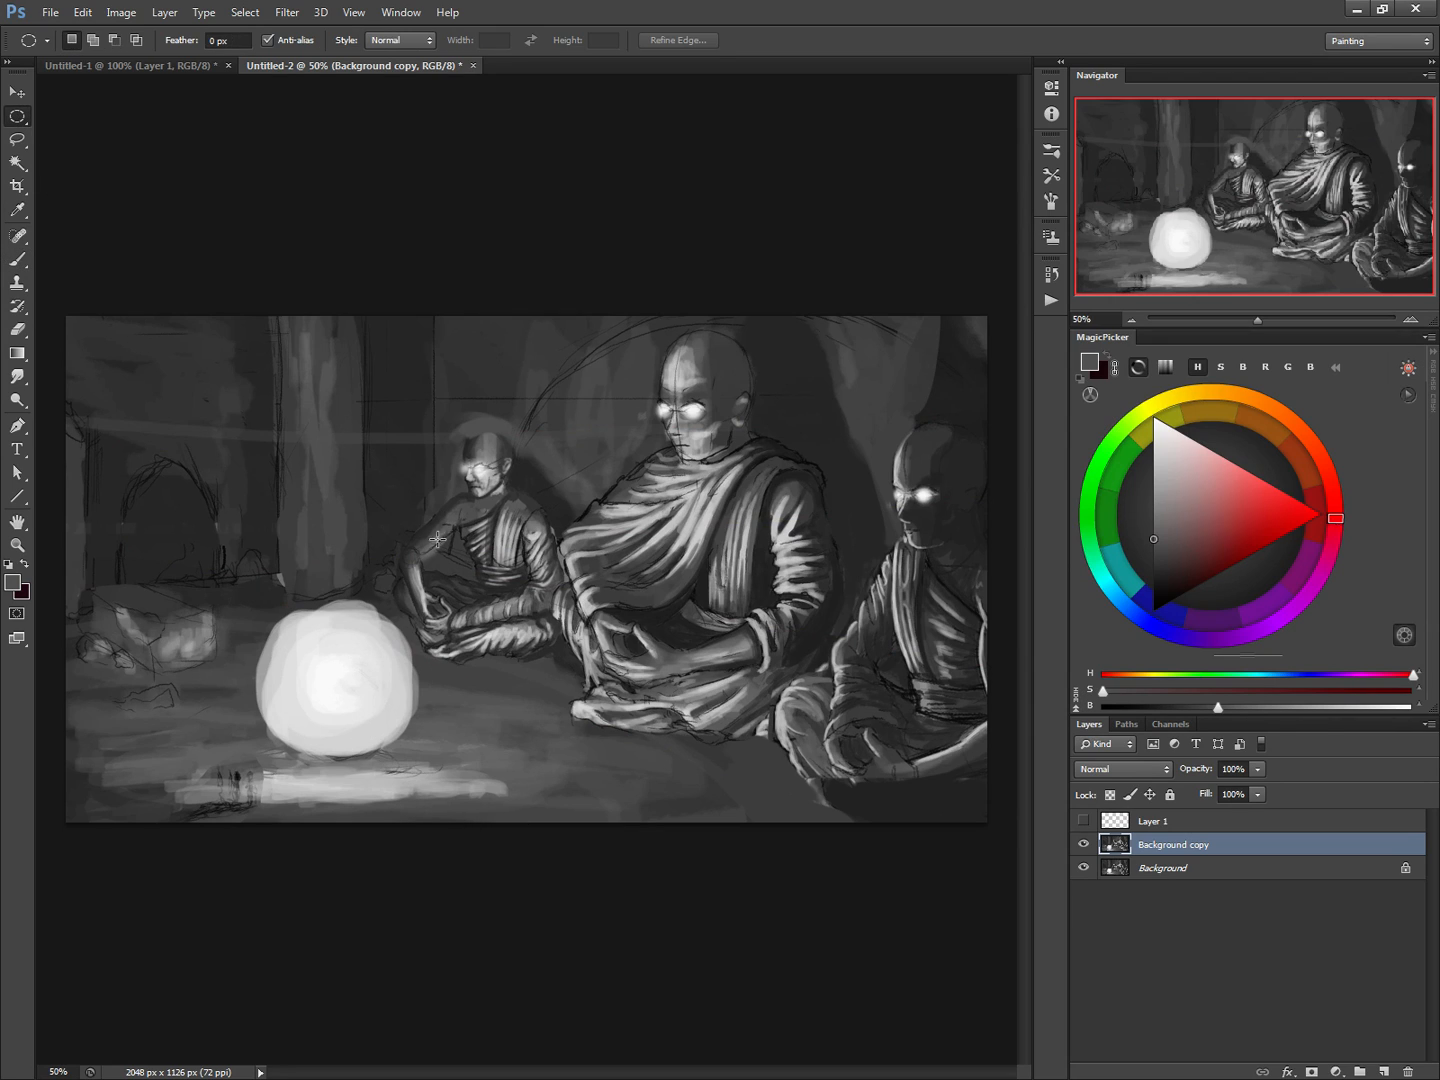
key(ctrl+shift+n)
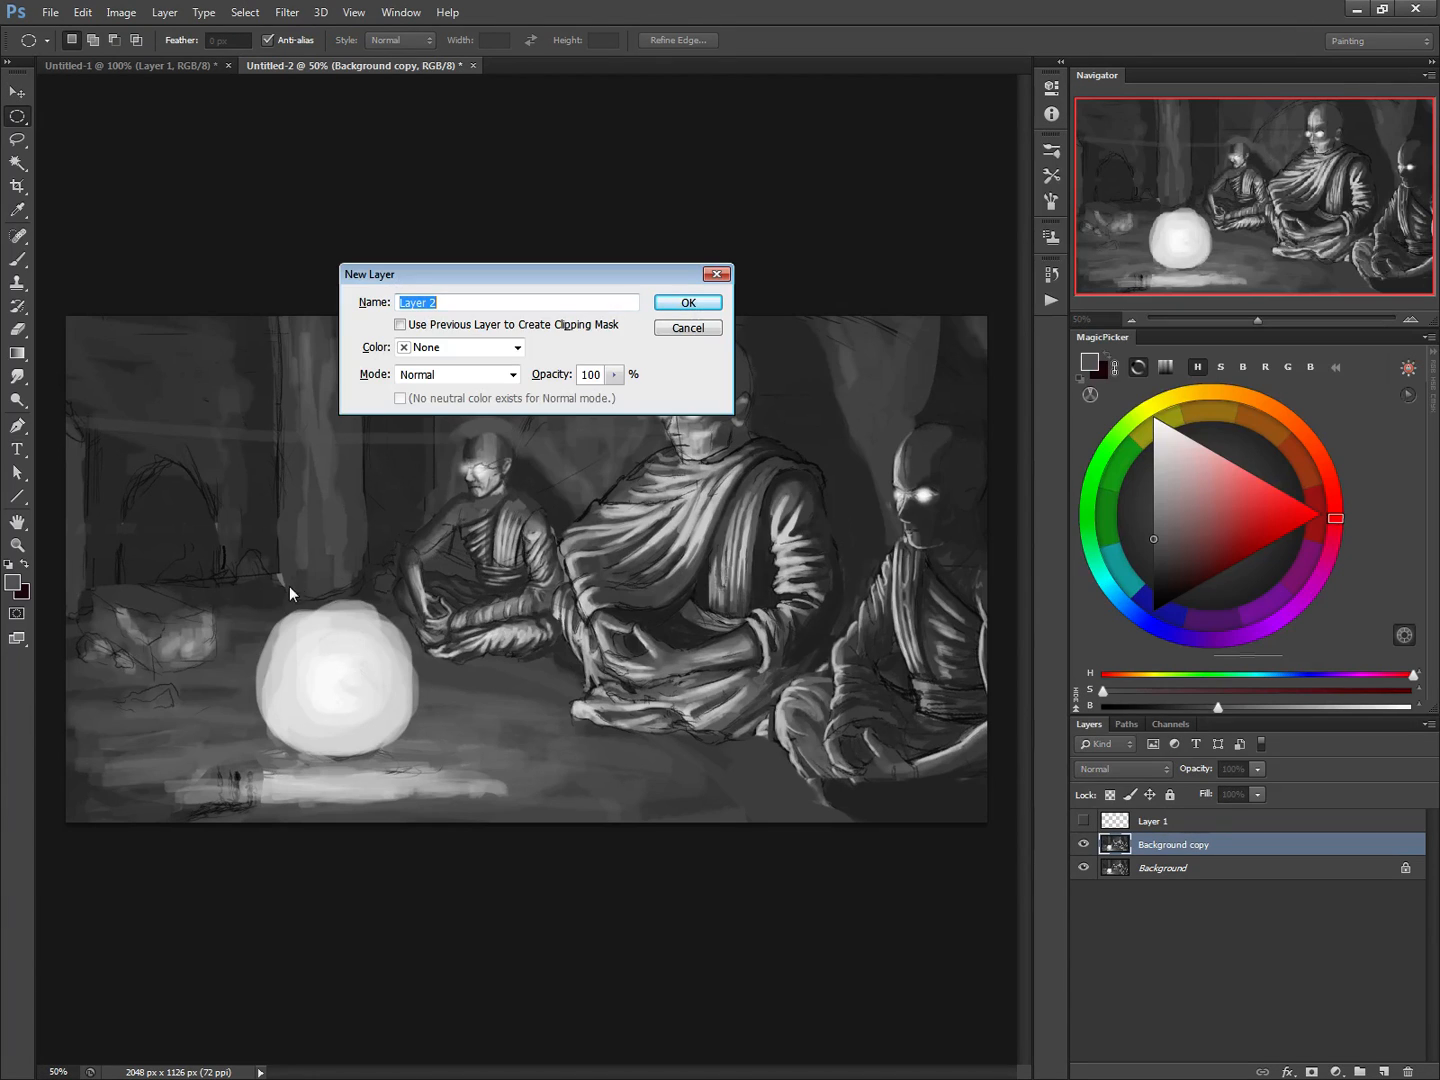
key(Return)
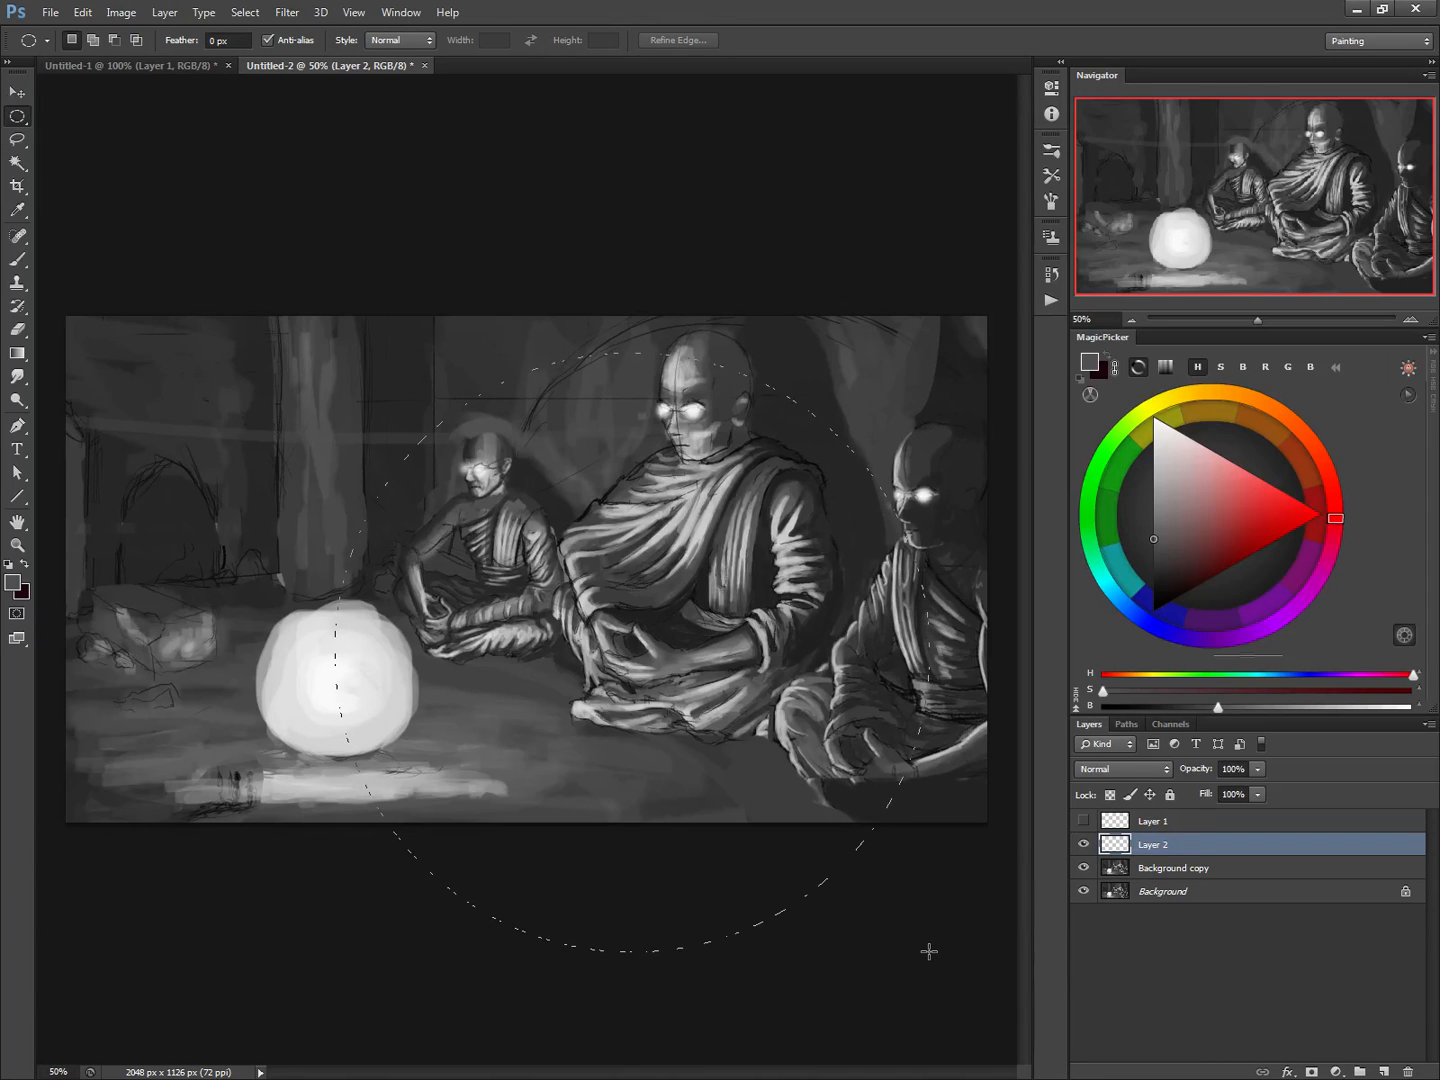
drag(923, 959, 923, 959)
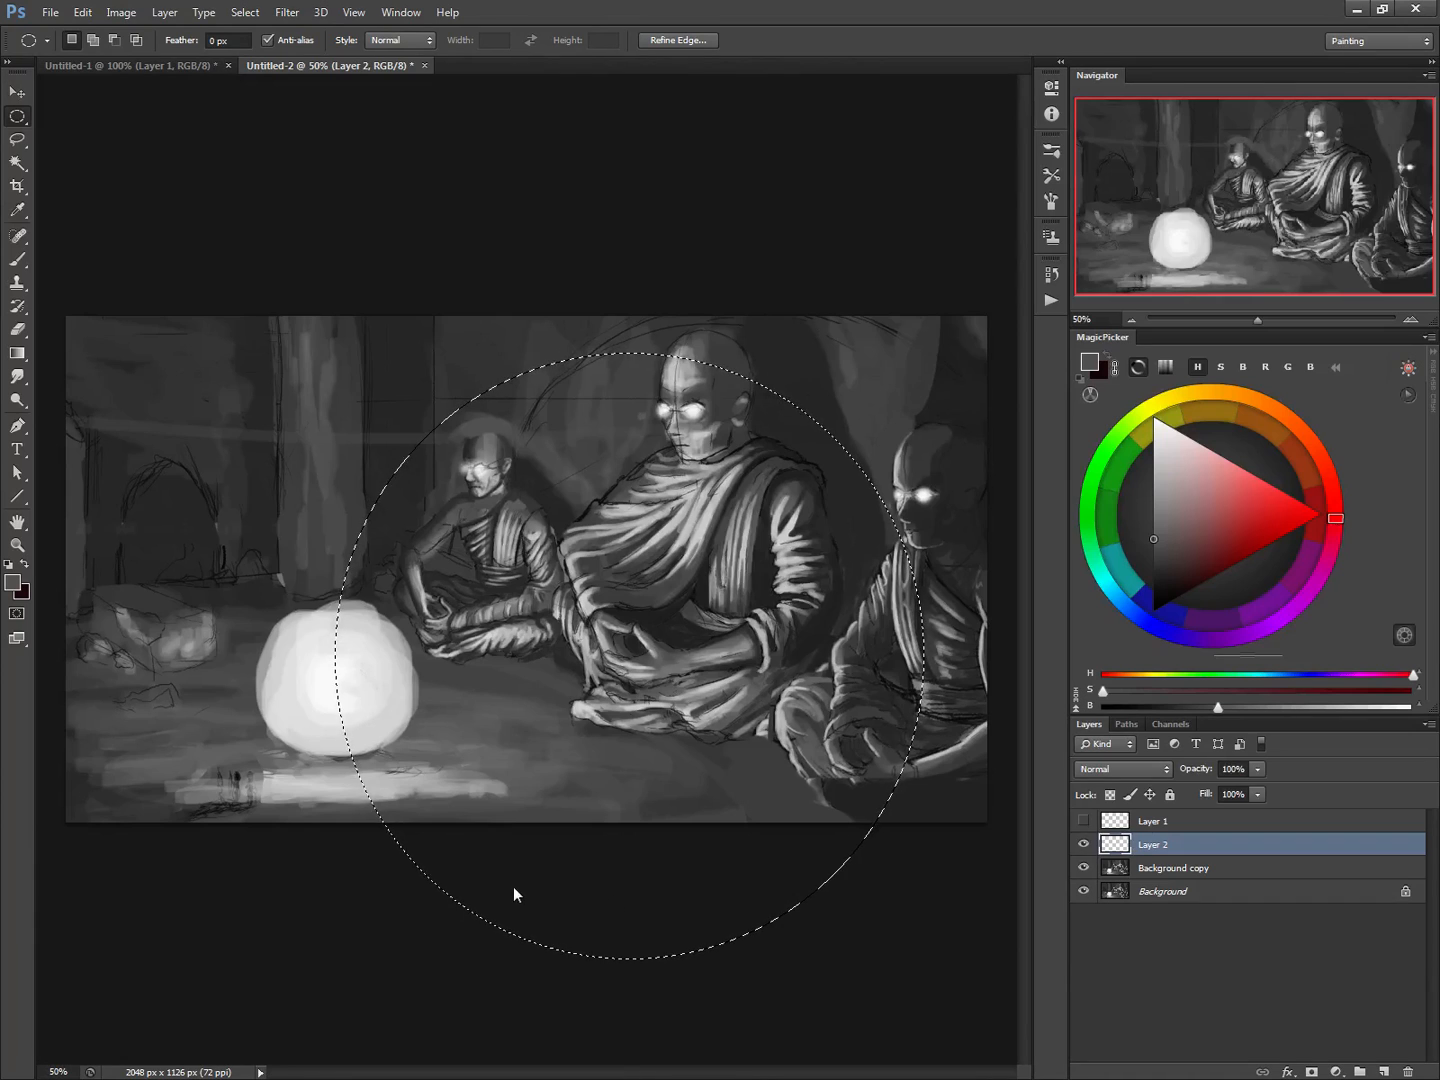
Fill the elliptical selection with the foreground grey and set the layer's blend mode to Multiply
key(alt+BackSpace)
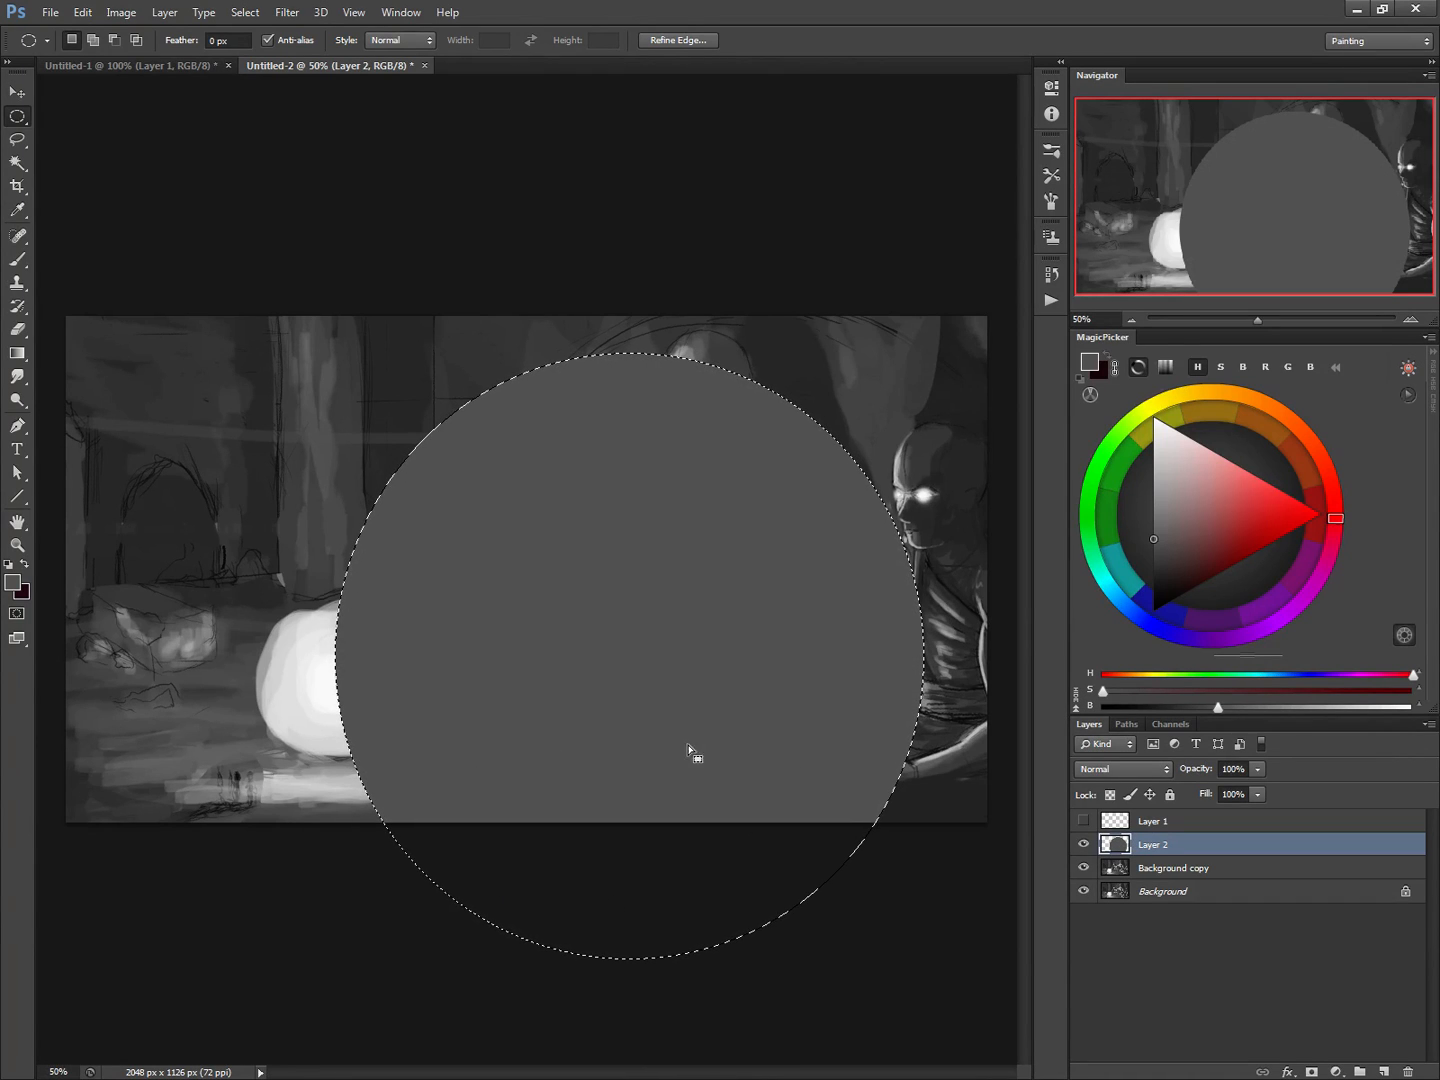
click(1113, 770)
click(1090, 363)
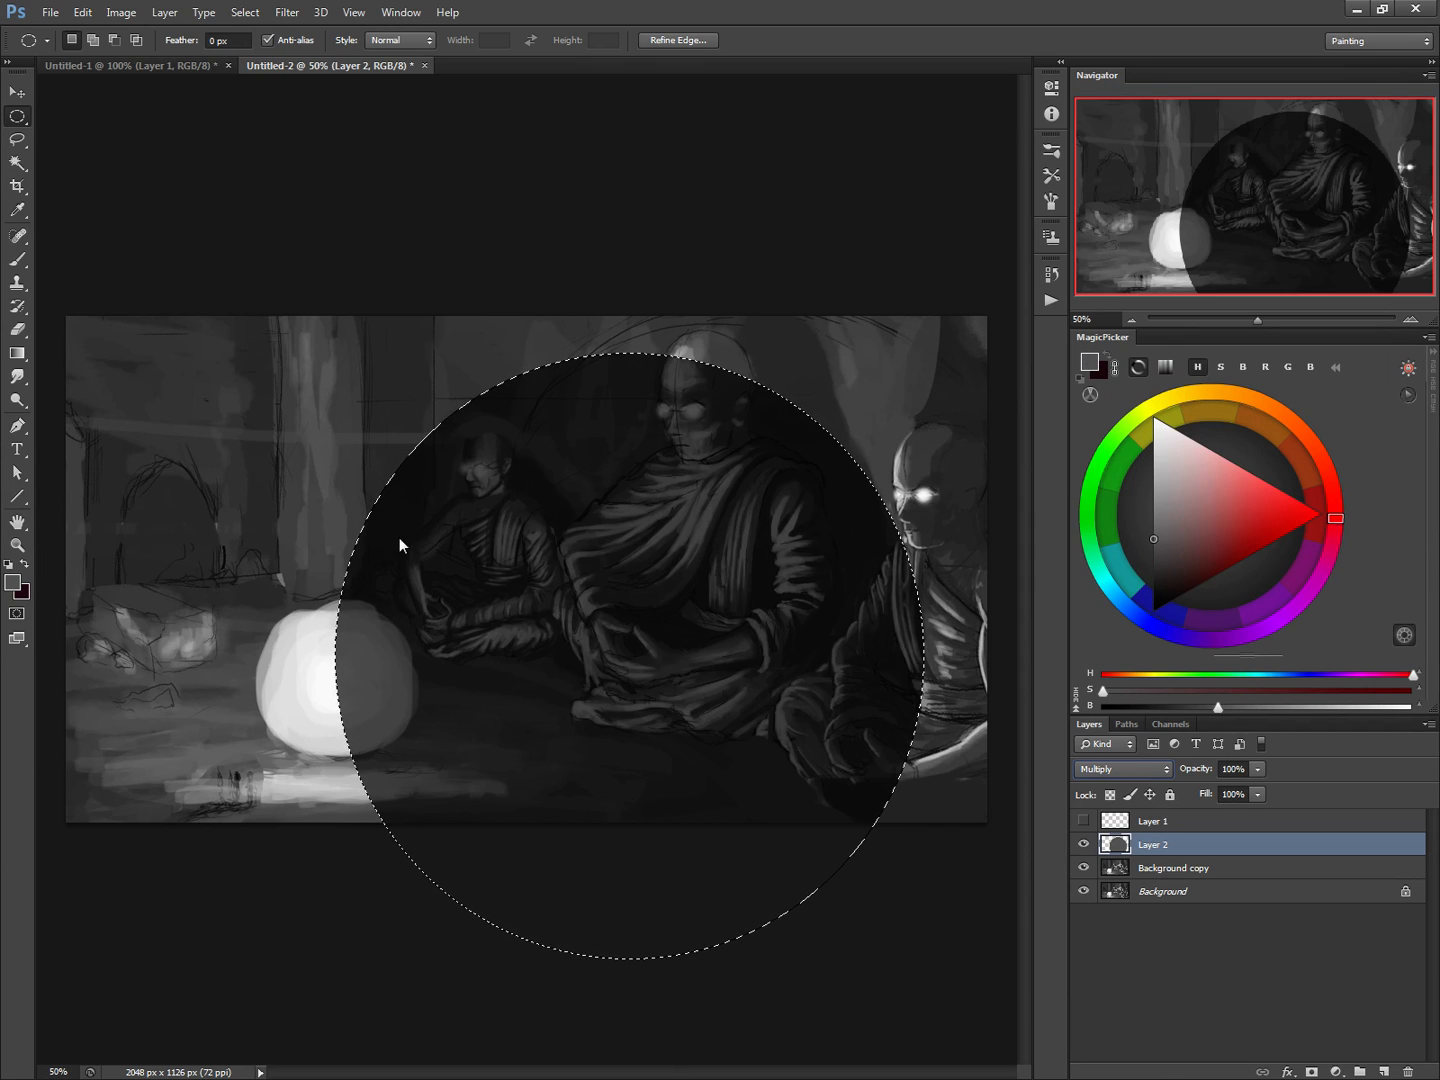
Transform the dark ellipse: move it over the middle and right-hand monks, skew it into perspective with its near side compressed, and deselect
key(ctrl+t)
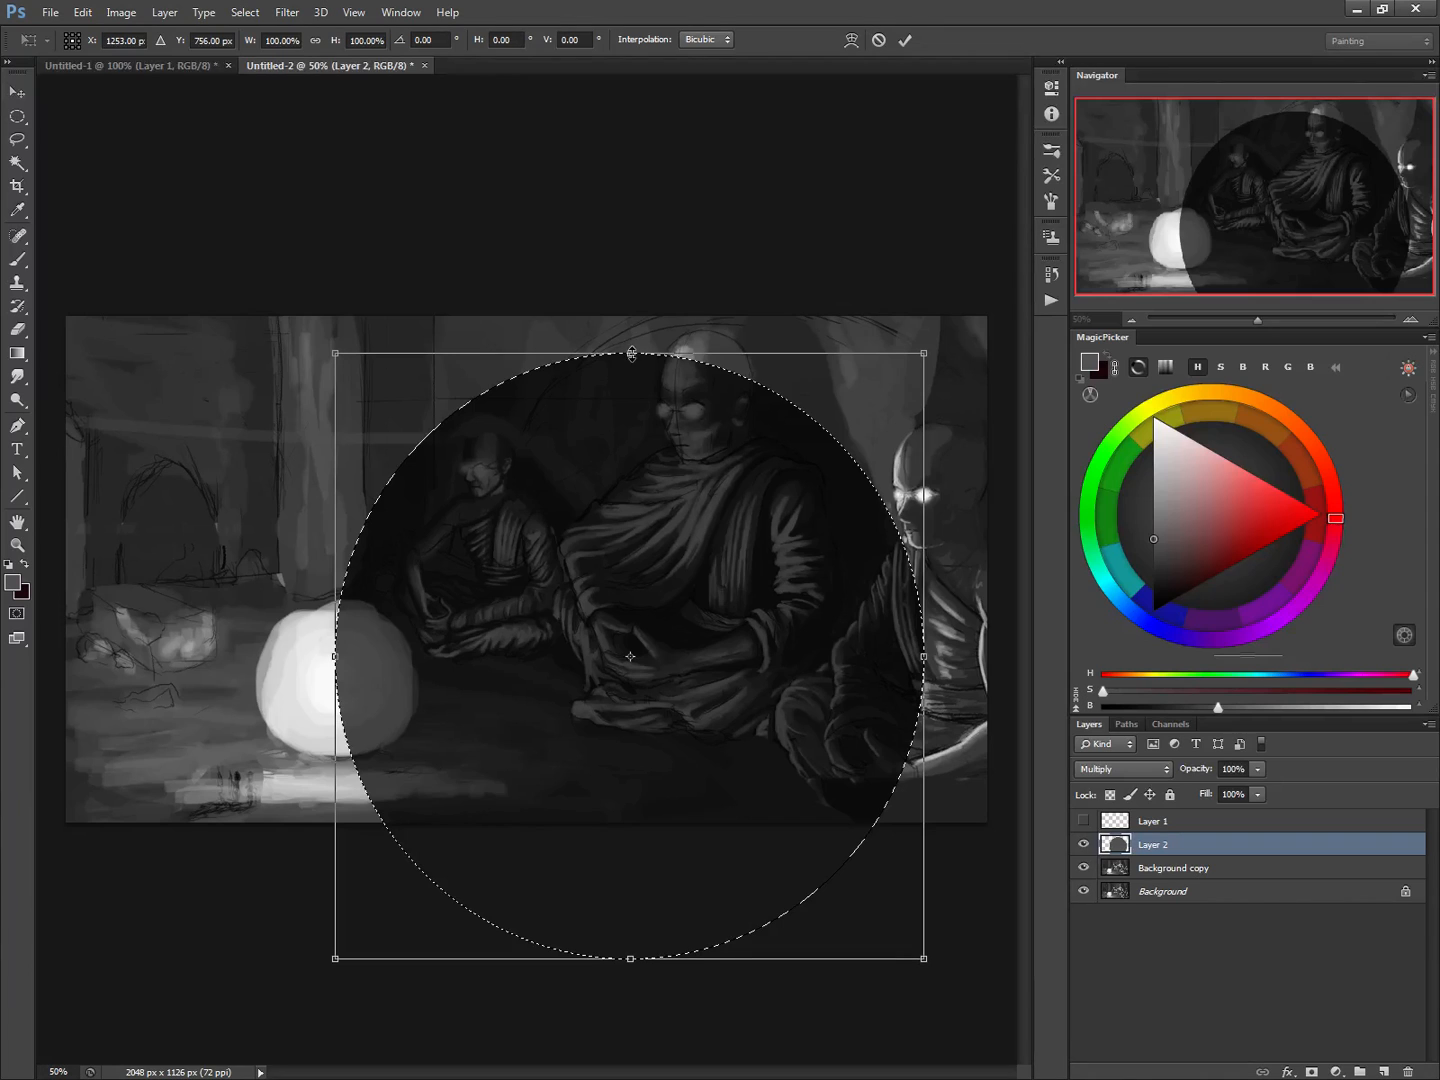
drag(575, 668, 695, 616)
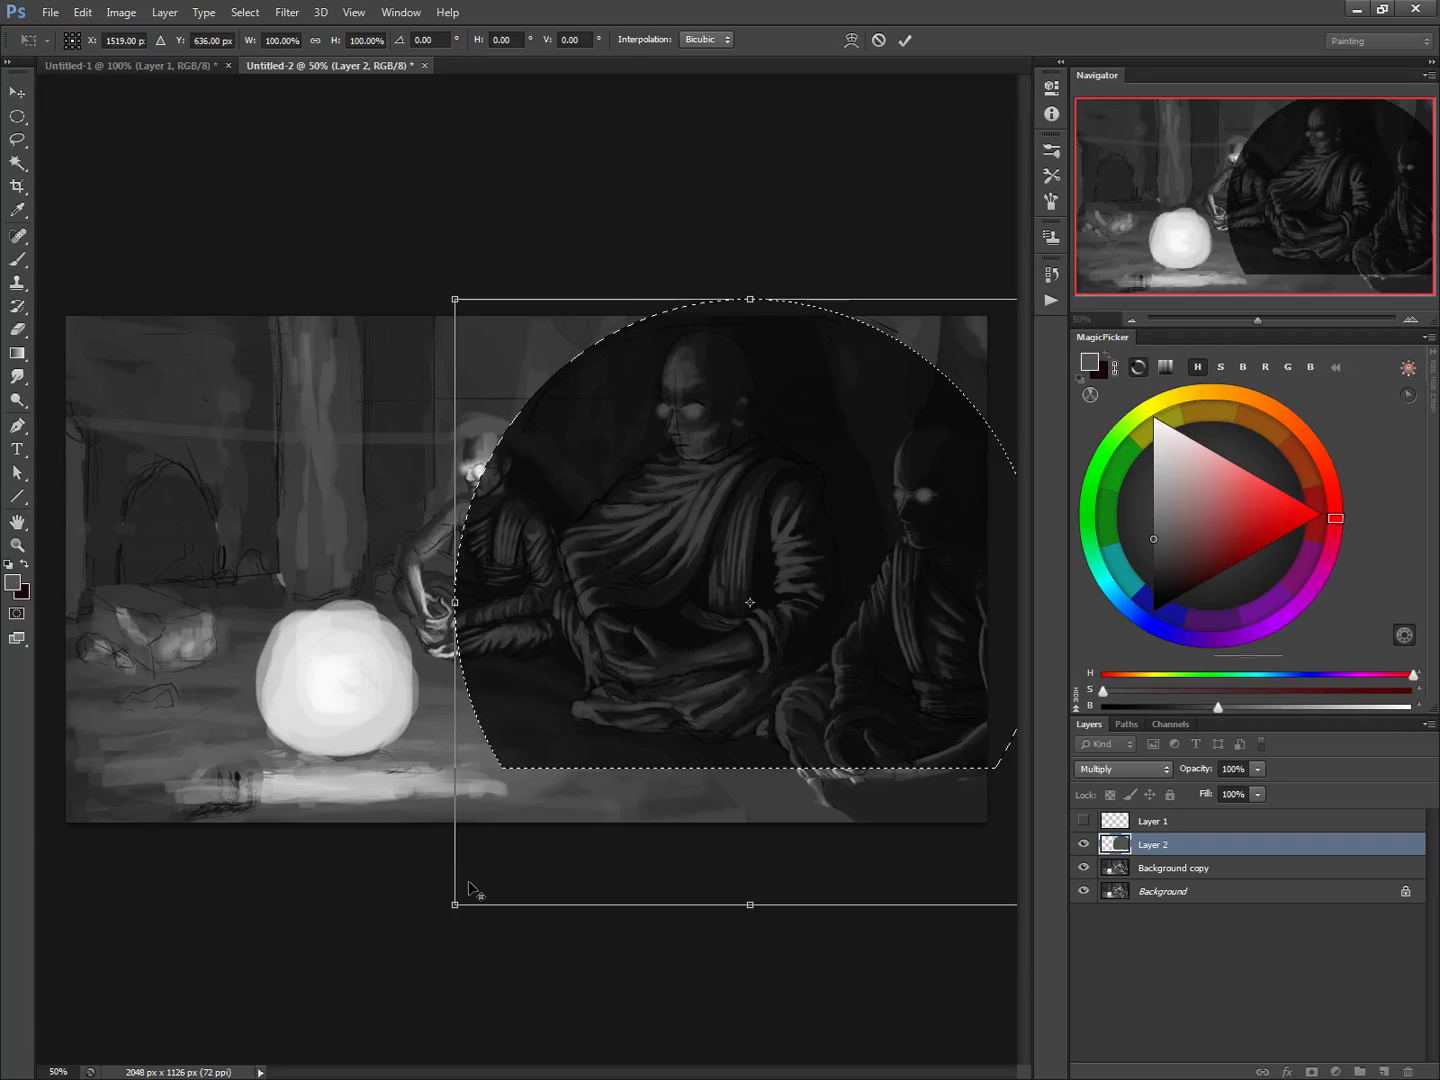
drag(454, 904, 461, 763)
drag(455, 299, 456, 376)
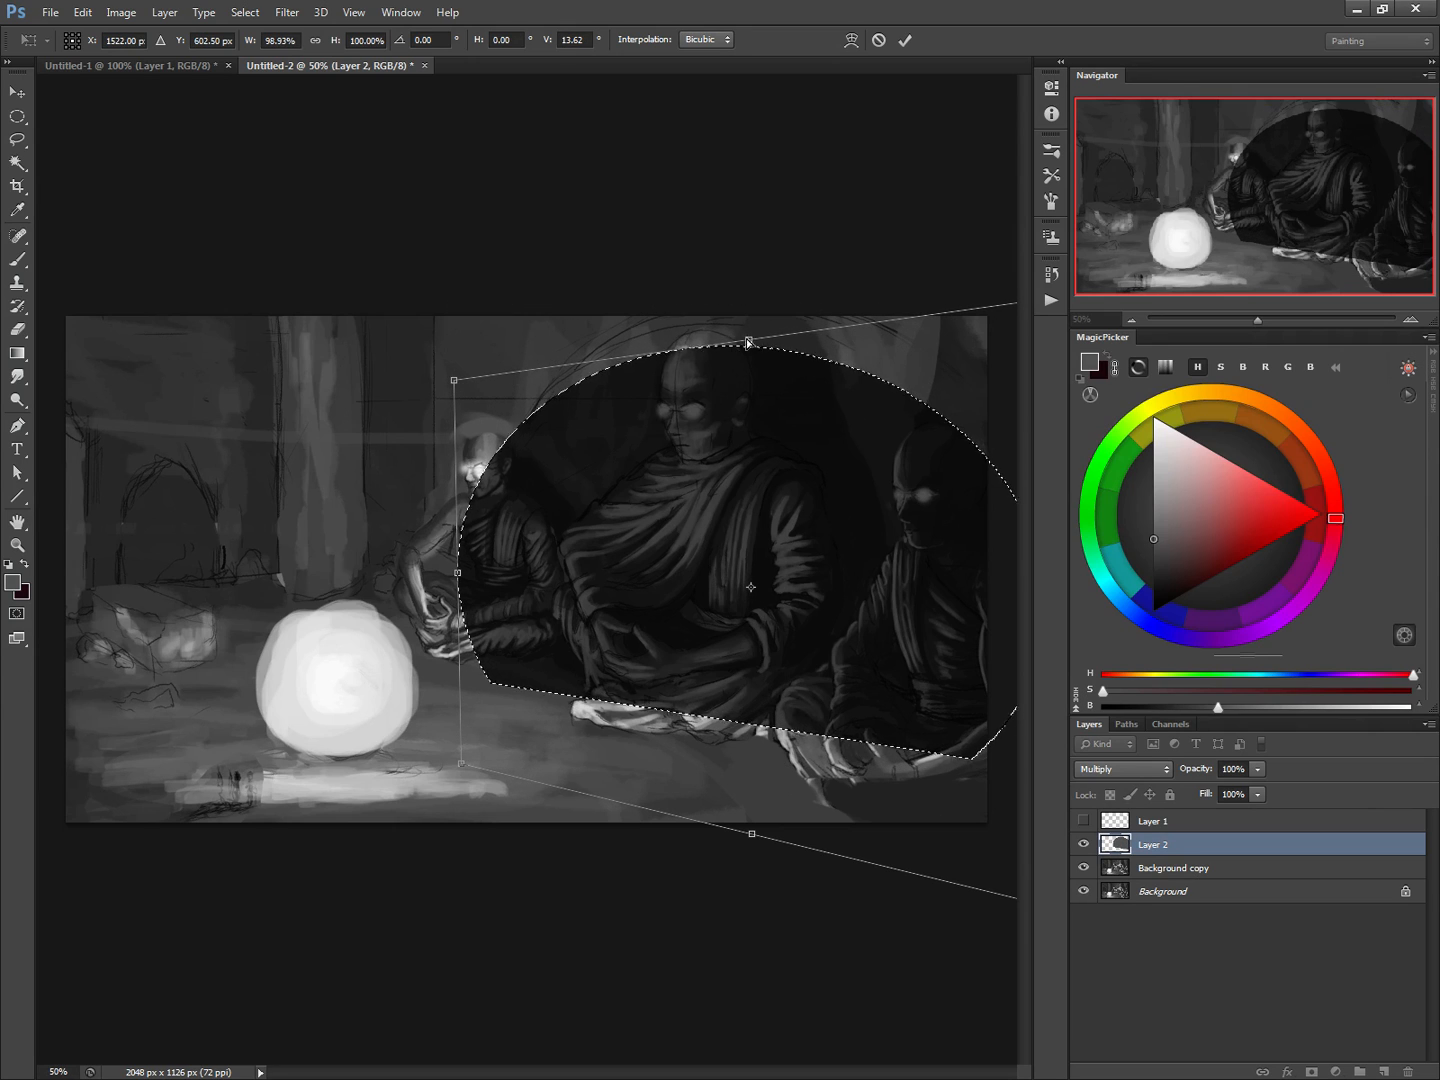
drag(751, 344, 752, 281)
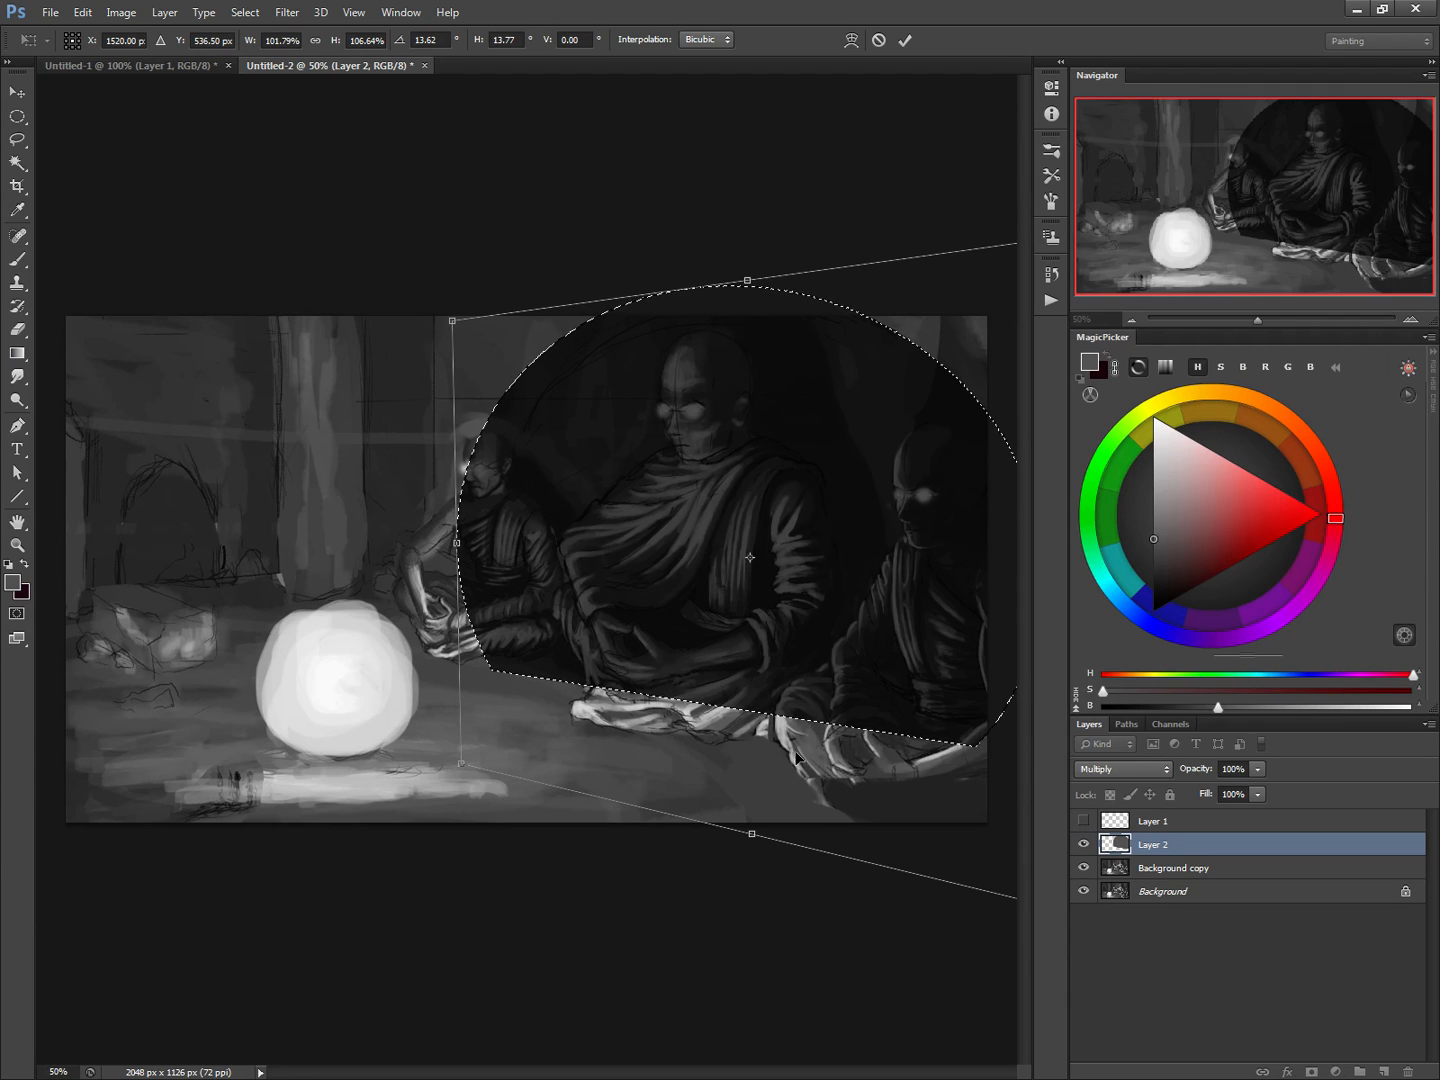
drag(461, 763, 466, 721)
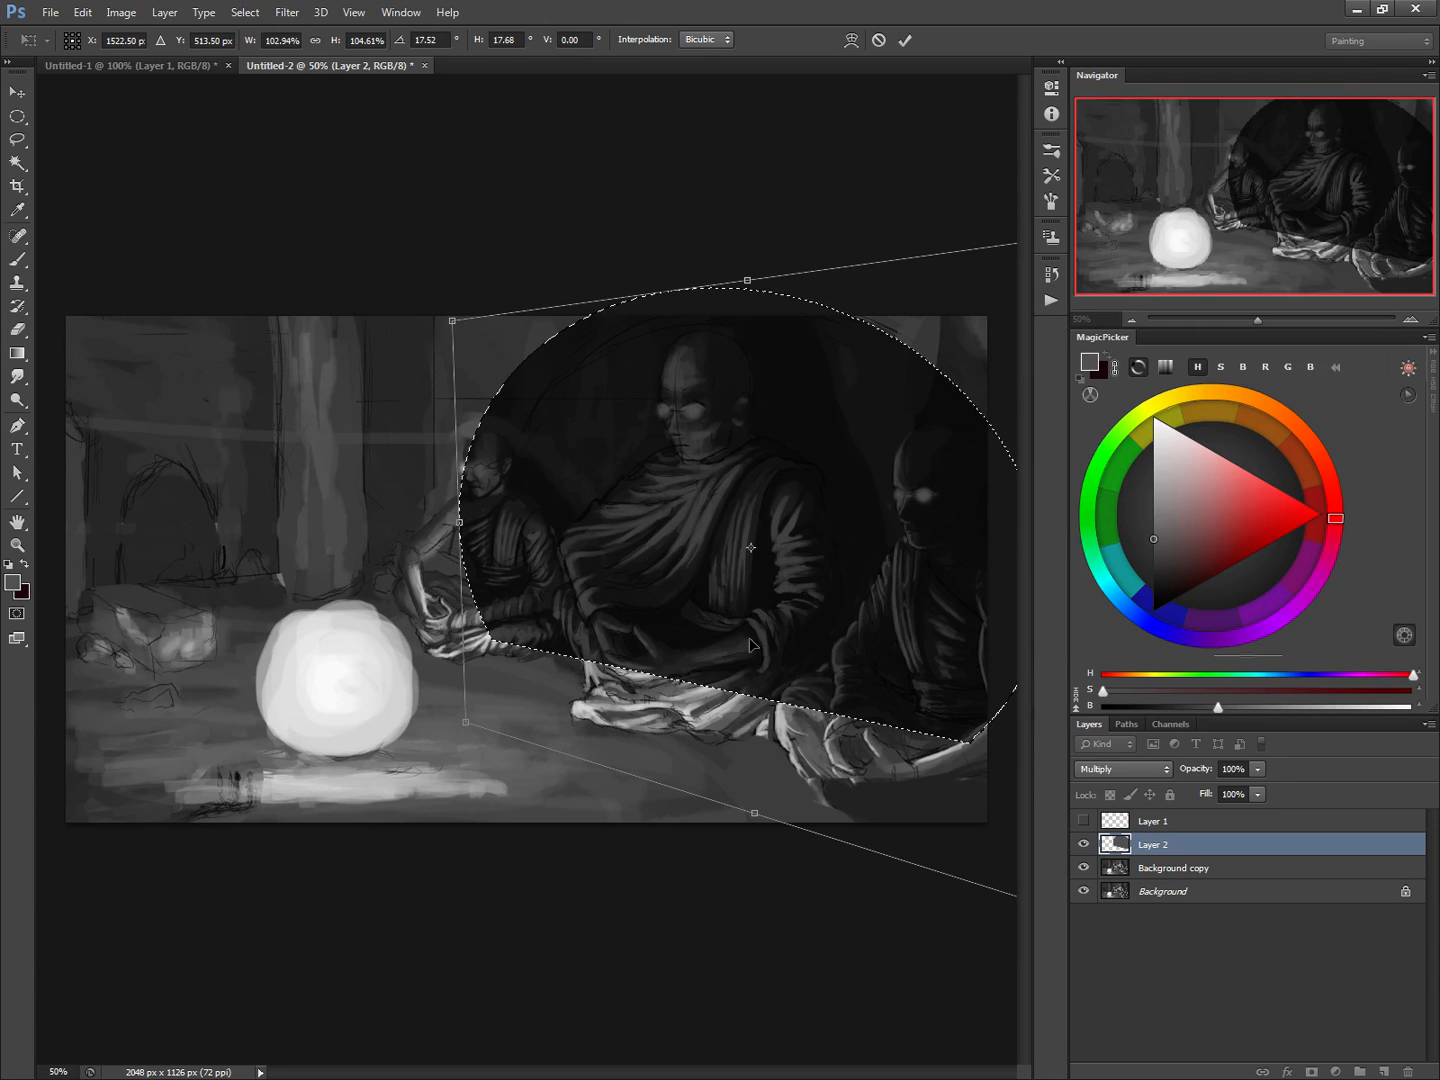
key(Return)
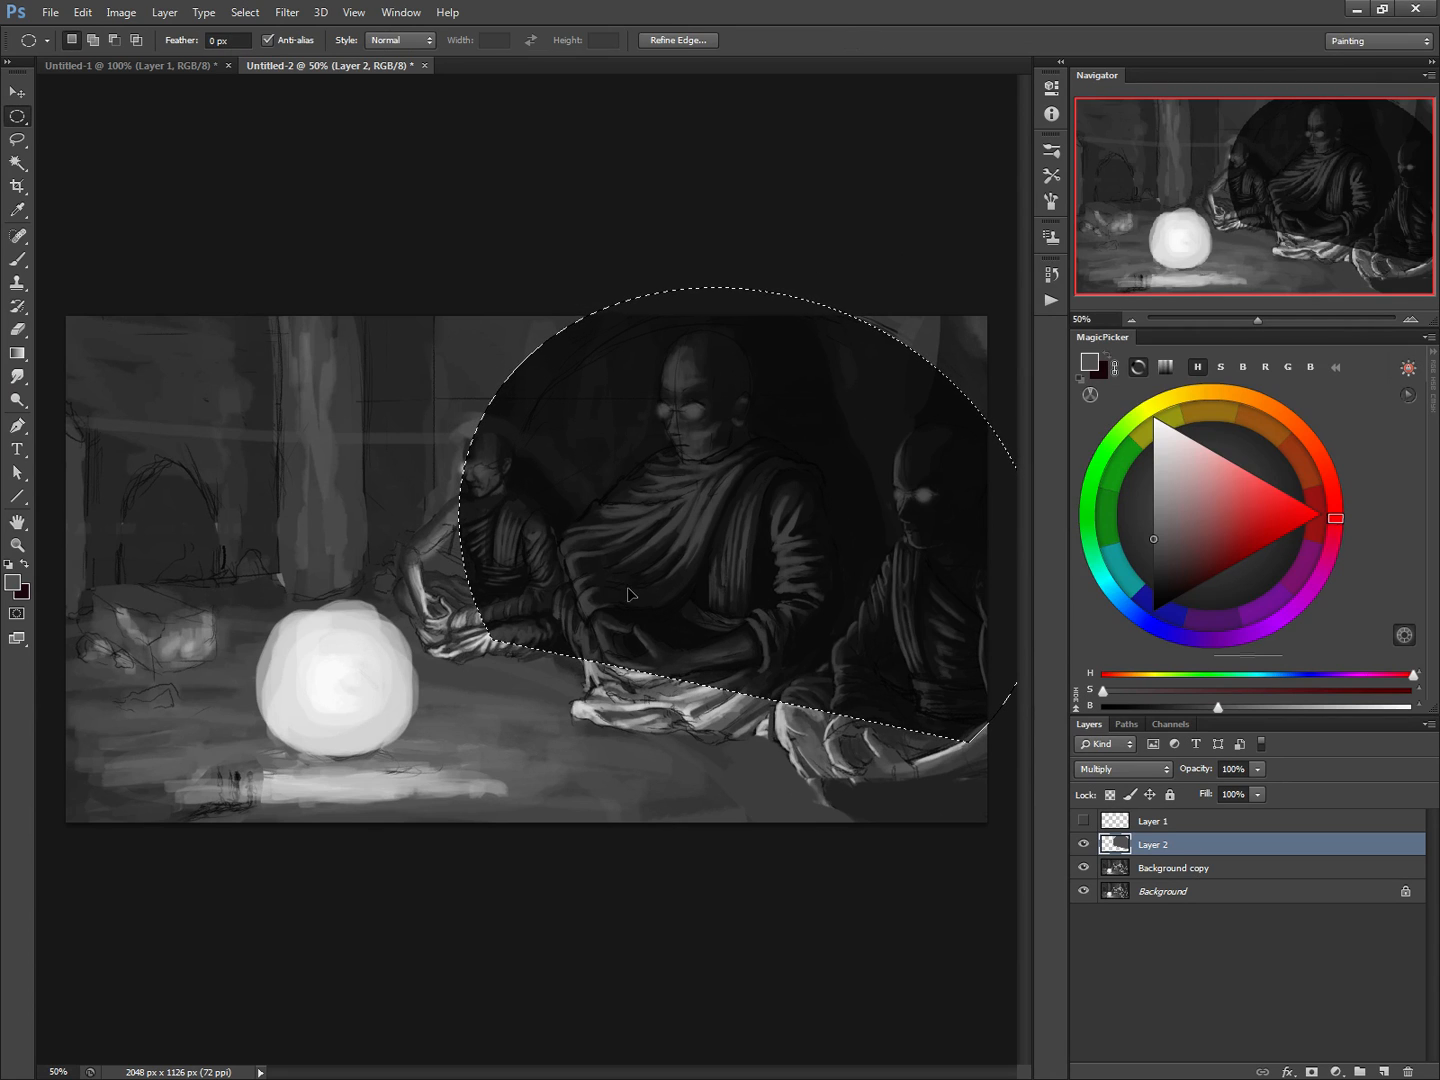
key(ctrl+d)
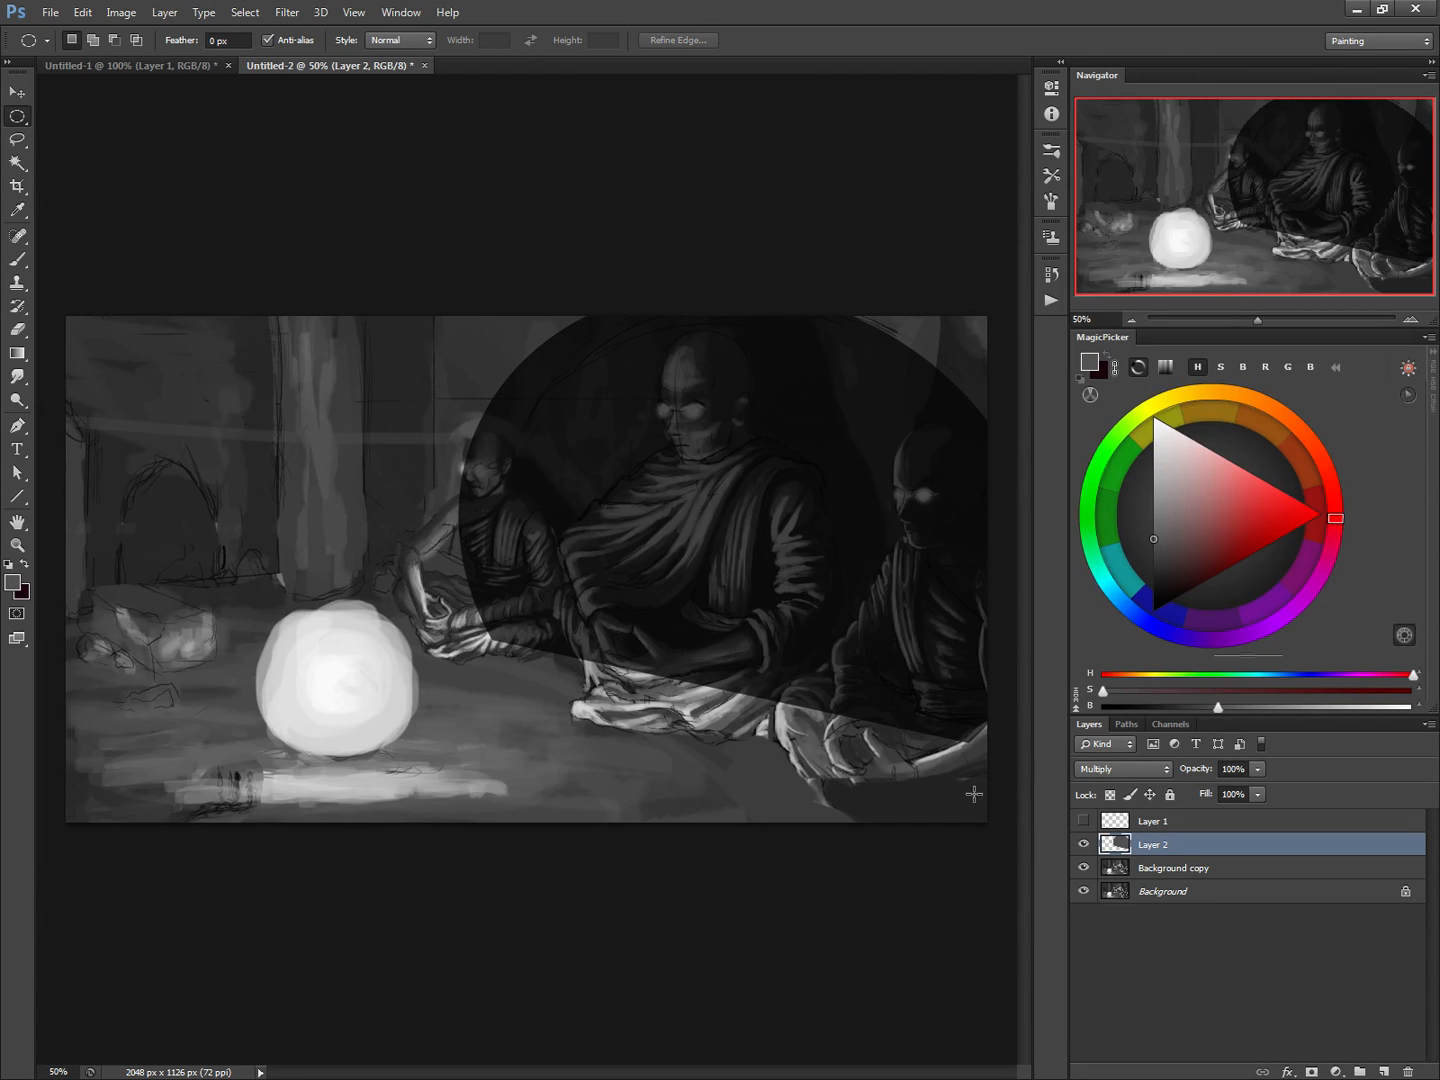
Erase the dark ellipse over the three monks' heads and robes with 150 px and 90 px erasers, leaving the shade behind them
key(e)
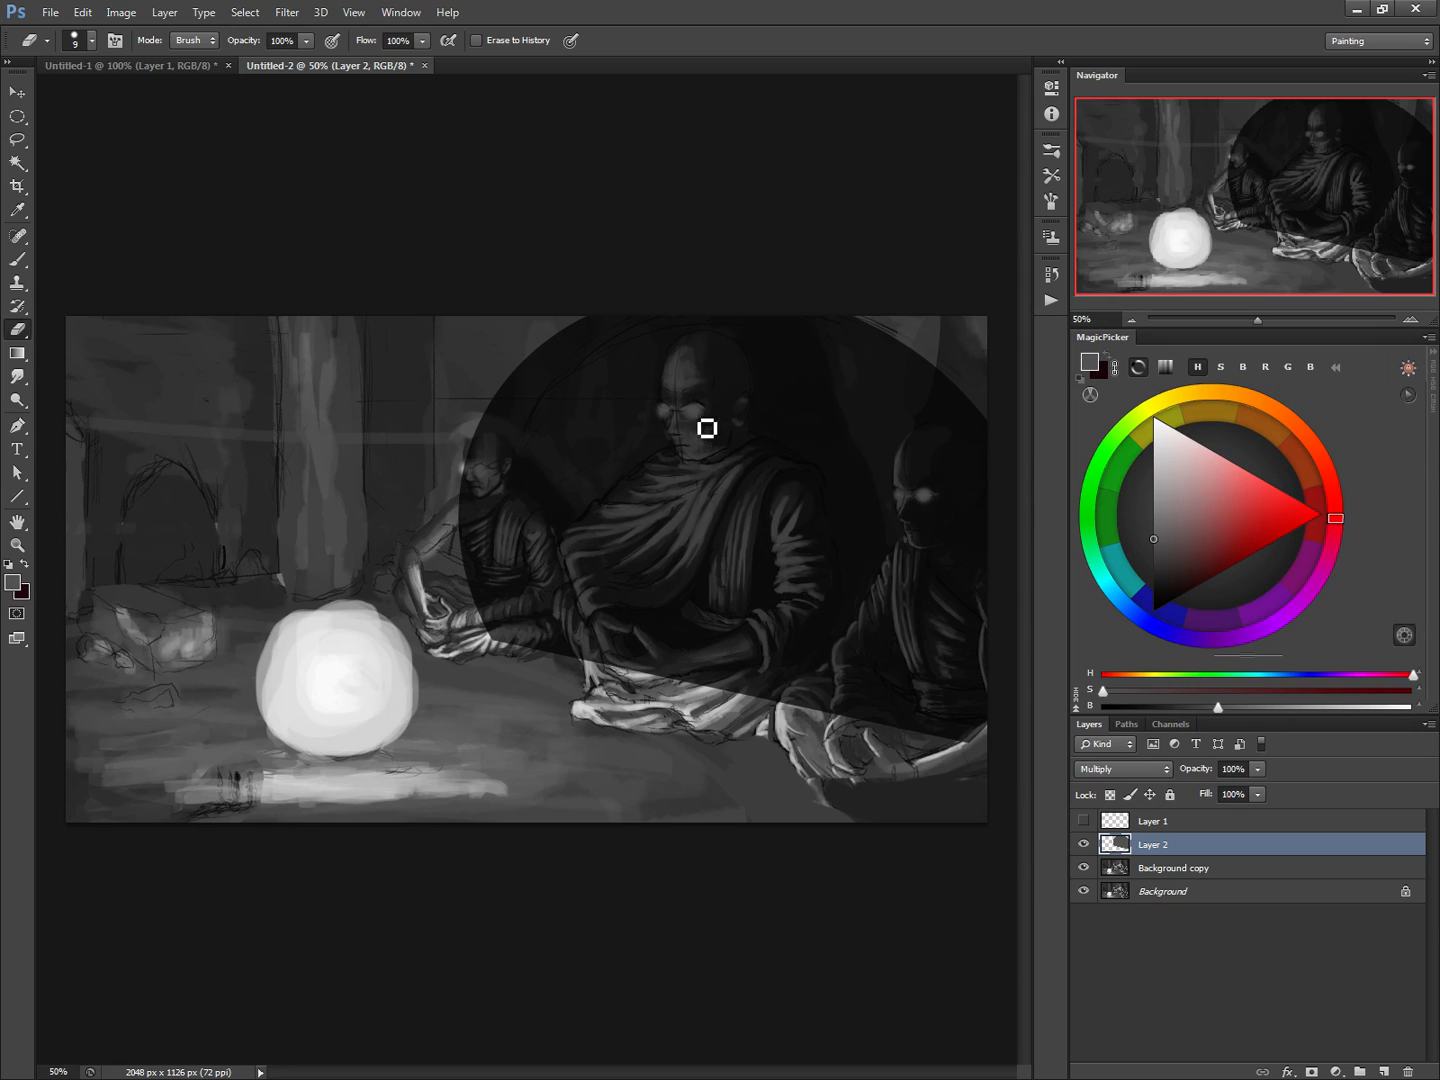
key(bracketright)
key(bracketright)
key(bracketright)
key(bracketright)
mouse_move(681, 337)
mouse_down()
mouse_move(687, 367)
mouse_move(691, 422)
mouse_move(678, 352)
mouse_move(697, 435)
mouse_move(688, 416)
mouse_move(741, 537)
mouse_move(736, 480)
mouse_move(760, 562)
mouse_move(724, 535)
mouse_move(722, 568)
mouse_move(650, 521)
mouse_move(661, 472)
mouse_move(566, 543)
mouse_move(588, 561)
mouse_move(612, 652)
mouse_move(578, 562)
mouse_move(662, 609)
mouse_move(755, 558)
mouse_move(731, 670)
mouse_move(841, 691)
mouse_move(817, 695)
mouse_move(881, 598)
mouse_move(921, 486)
mouse_move(918, 430)
mouse_move(939, 472)
mouse_move(953, 652)
mouse_move(901, 640)
mouse_move(864, 685)
mouse_up()
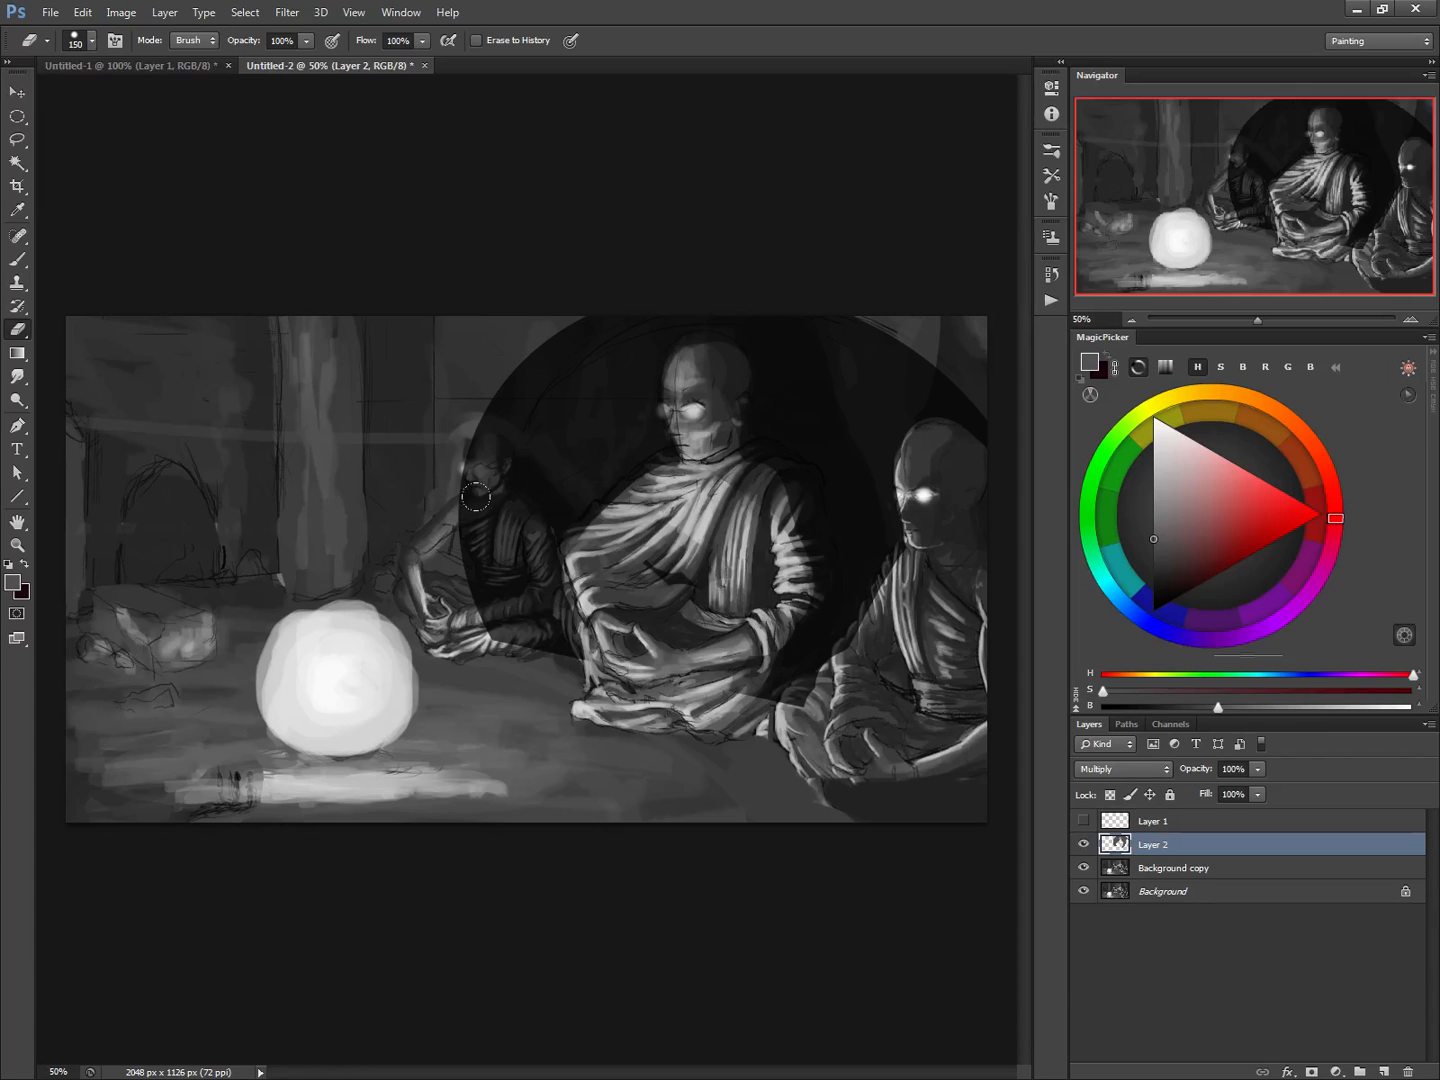
mouse_move(455, 437)
mouse_down()
mouse_move(491, 593)
mouse_move(482, 516)
mouse_move(527, 537)
mouse_move(526, 626)
mouse_move(486, 619)
mouse_move(531, 629)
mouse_move(542, 673)
mouse_move(580, 569)
mouse_move(610, 690)
mouse_up()
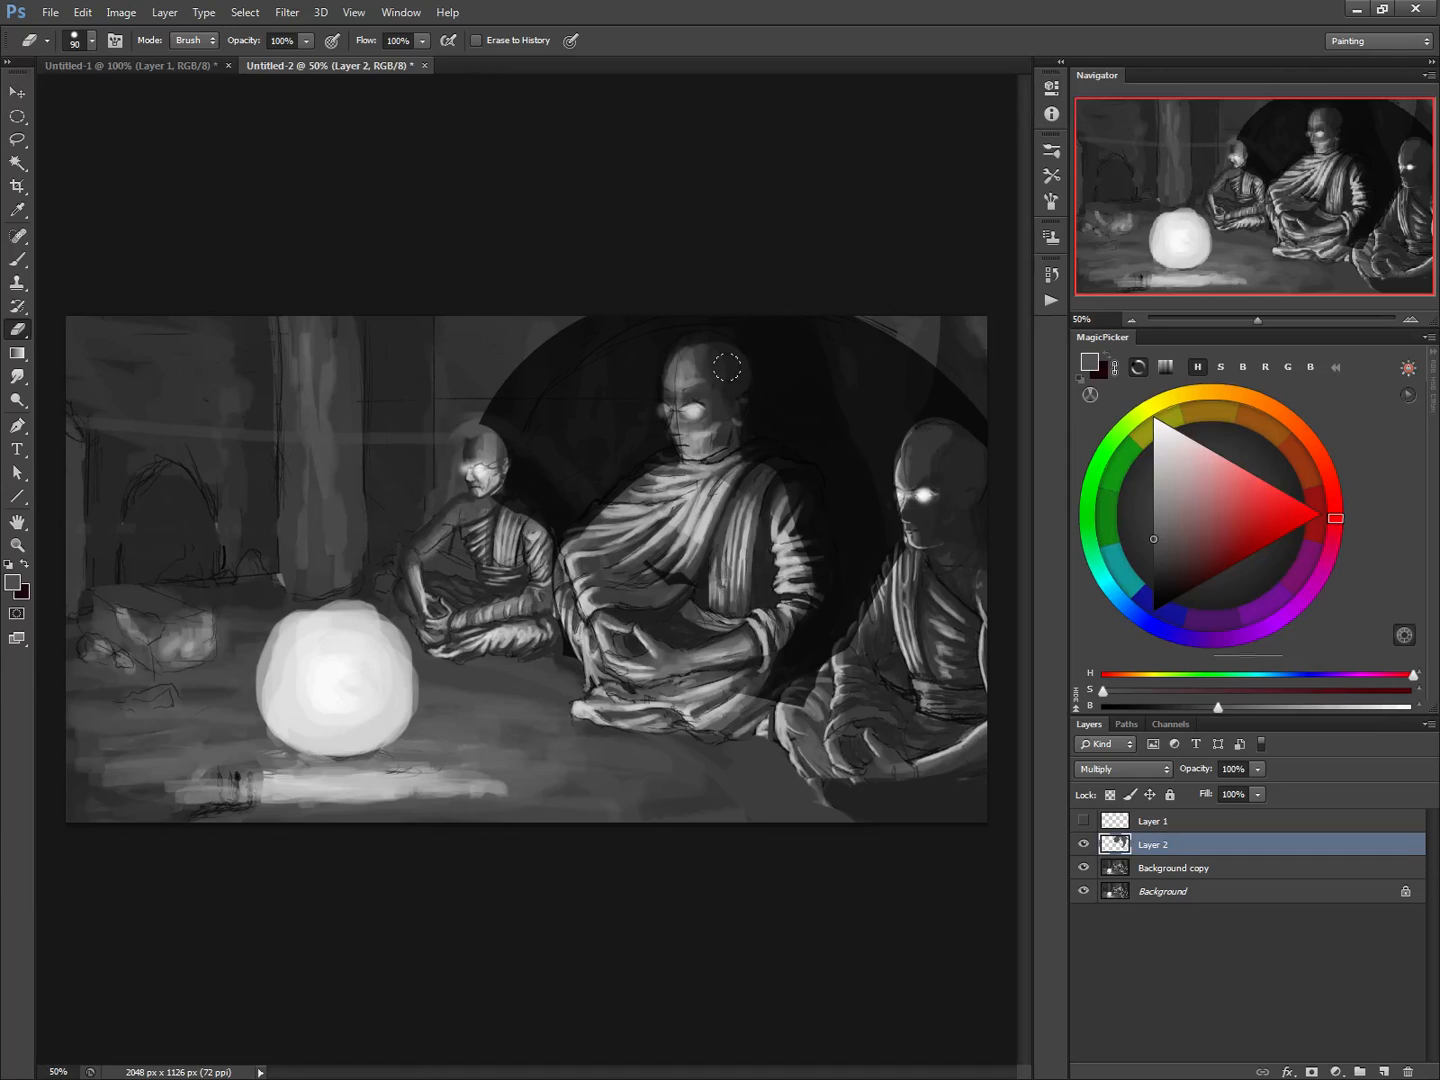
mouse_move(726, 368)
mouse_down()
mouse_move(725, 450)
mouse_move(790, 508)
mouse_move(815, 596)
mouse_up()
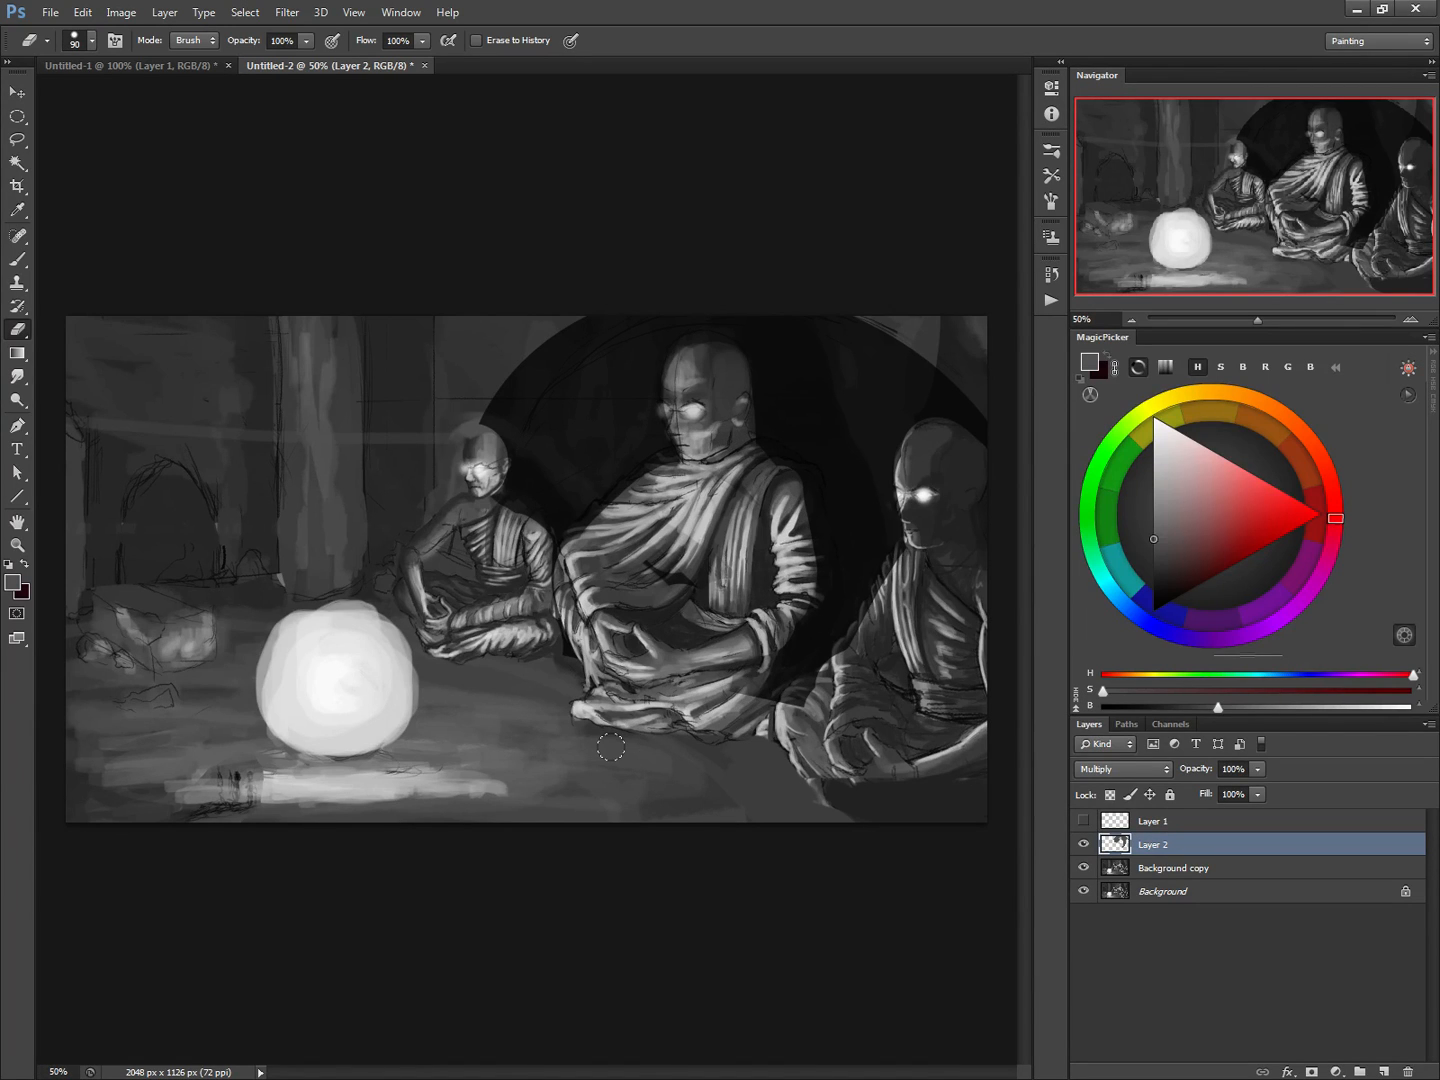
Darken the small monk's torso with sampled near-black at 35 px, and erase the shade around the right-hand monk's knee at 90 px
key(b)
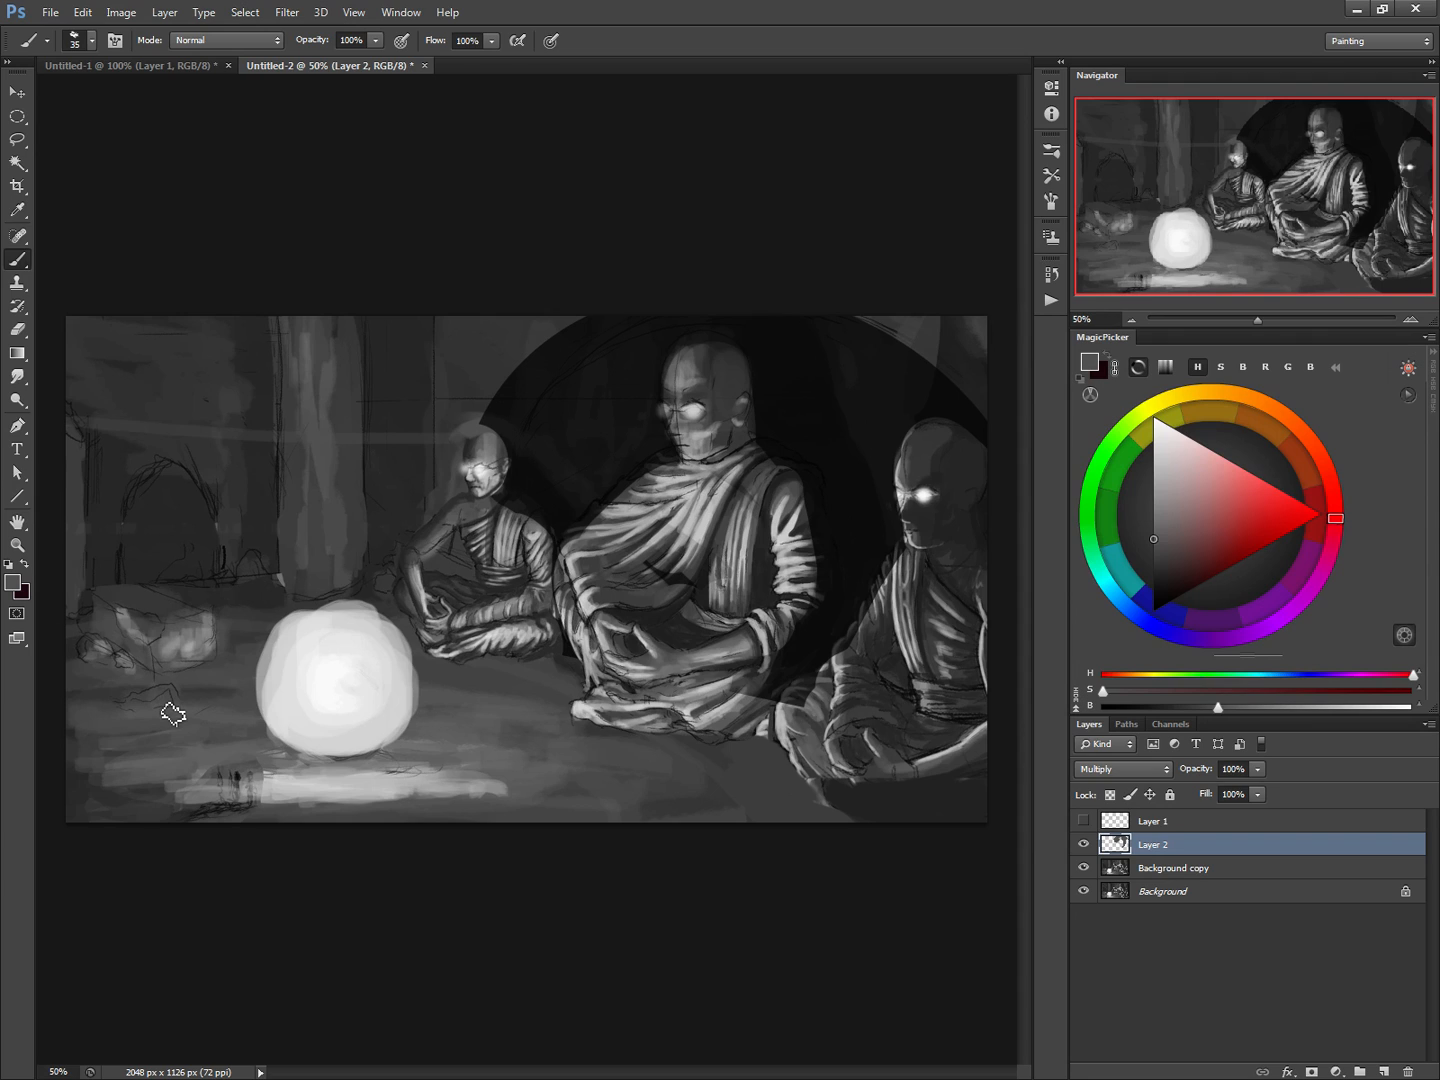
alt+click(529, 499)
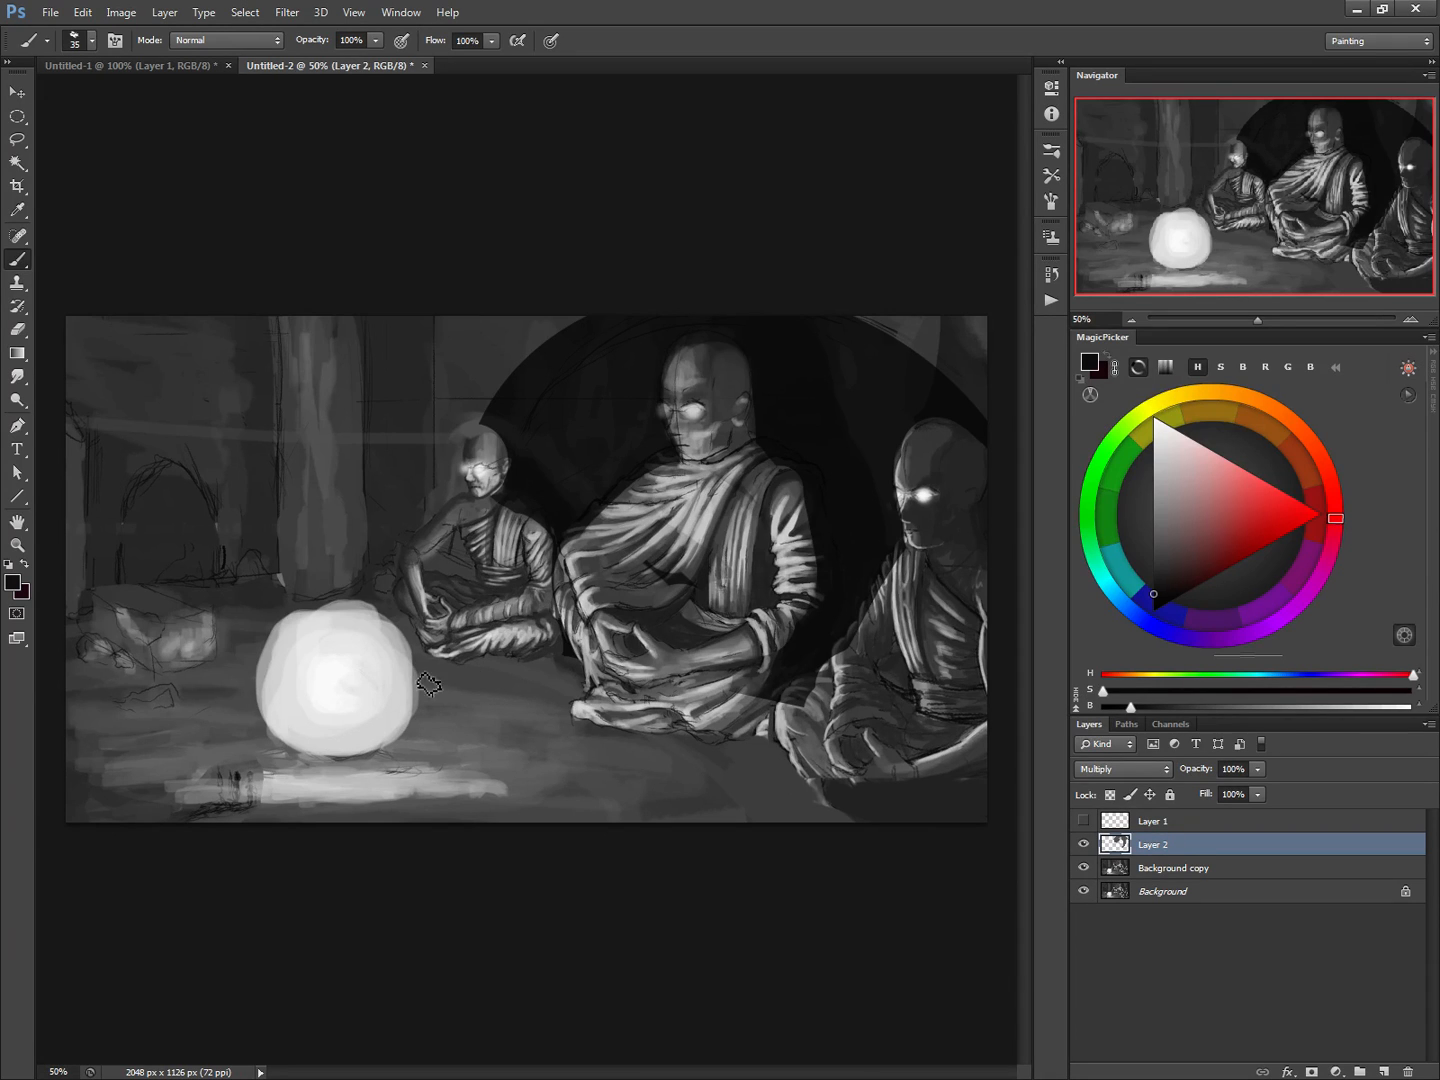
drag(465, 544, 472, 580)
key(e)
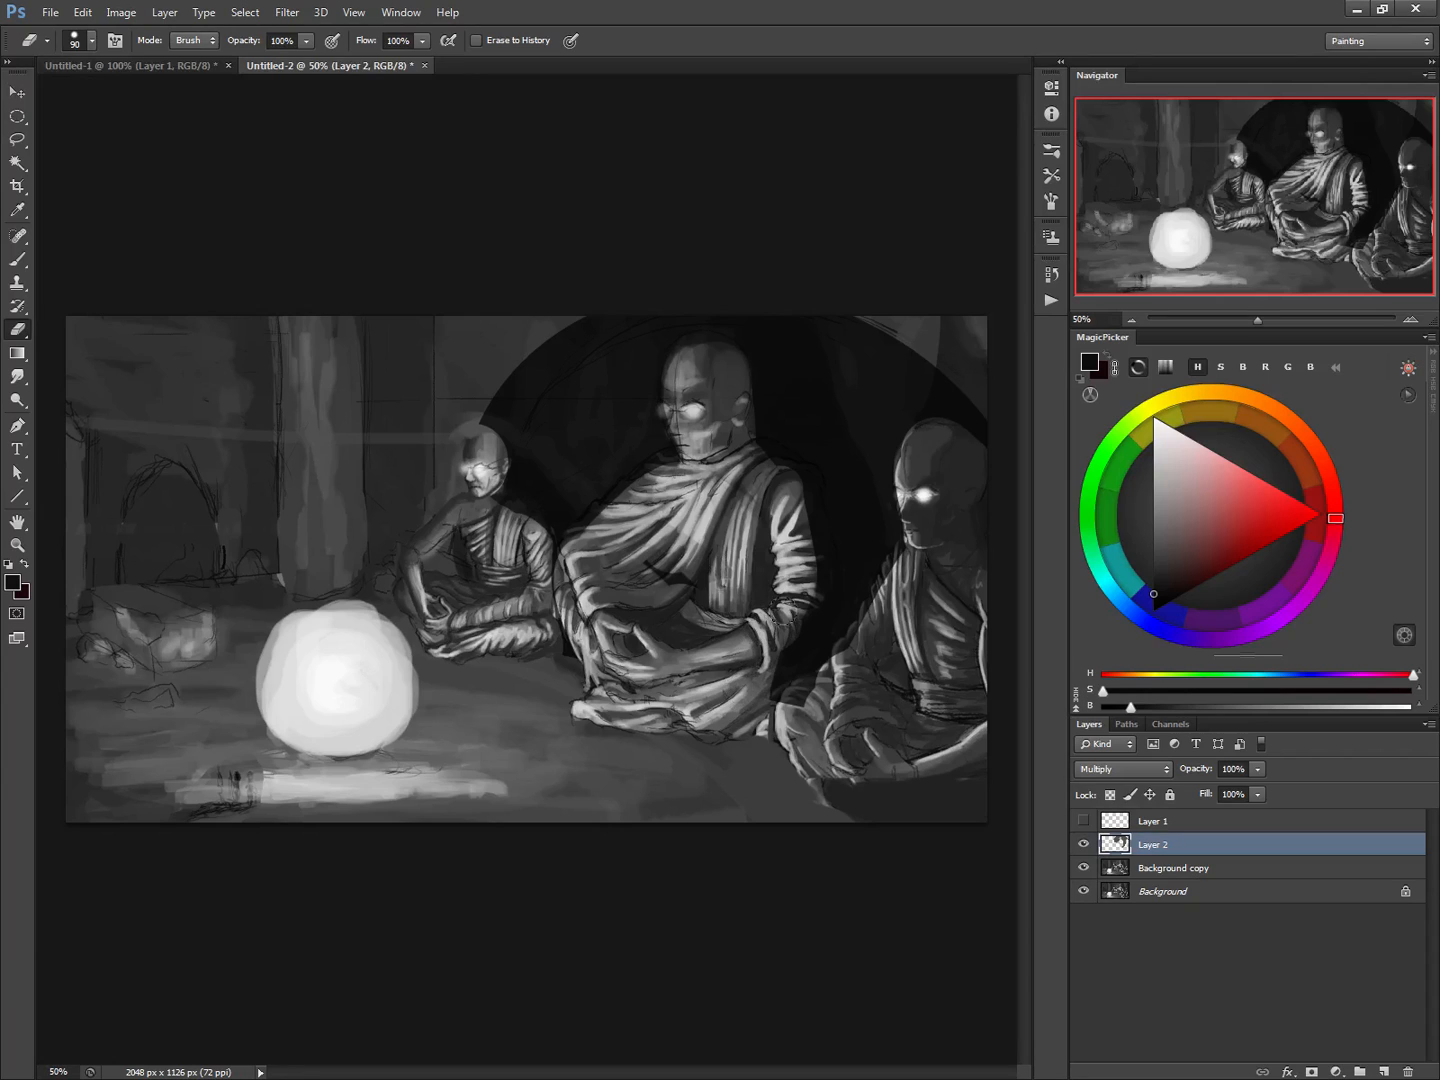
mouse_move(785, 595)
mouse_down()
mouse_move(810, 620)
mouse_move(768, 662)
mouse_move(886, 561)
mouse_move(851, 640)
mouse_move(770, 705)
mouse_up()
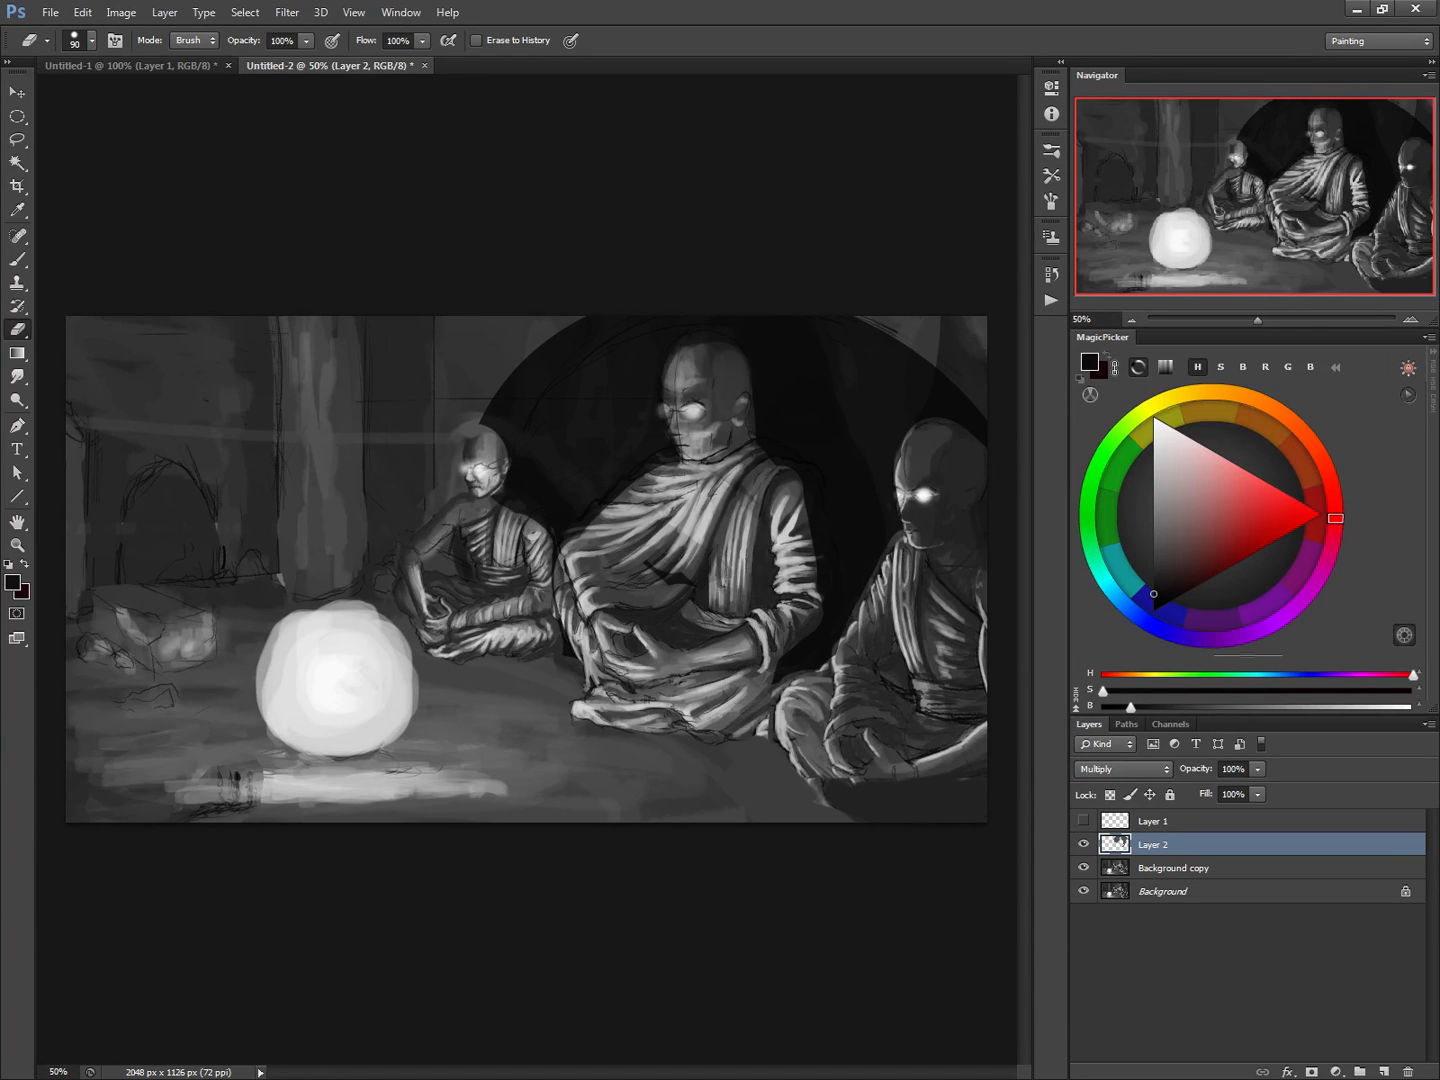
Add a new layer and draw a large radial white-to-transparent gradient on it using white sampled from the orb
key(b)
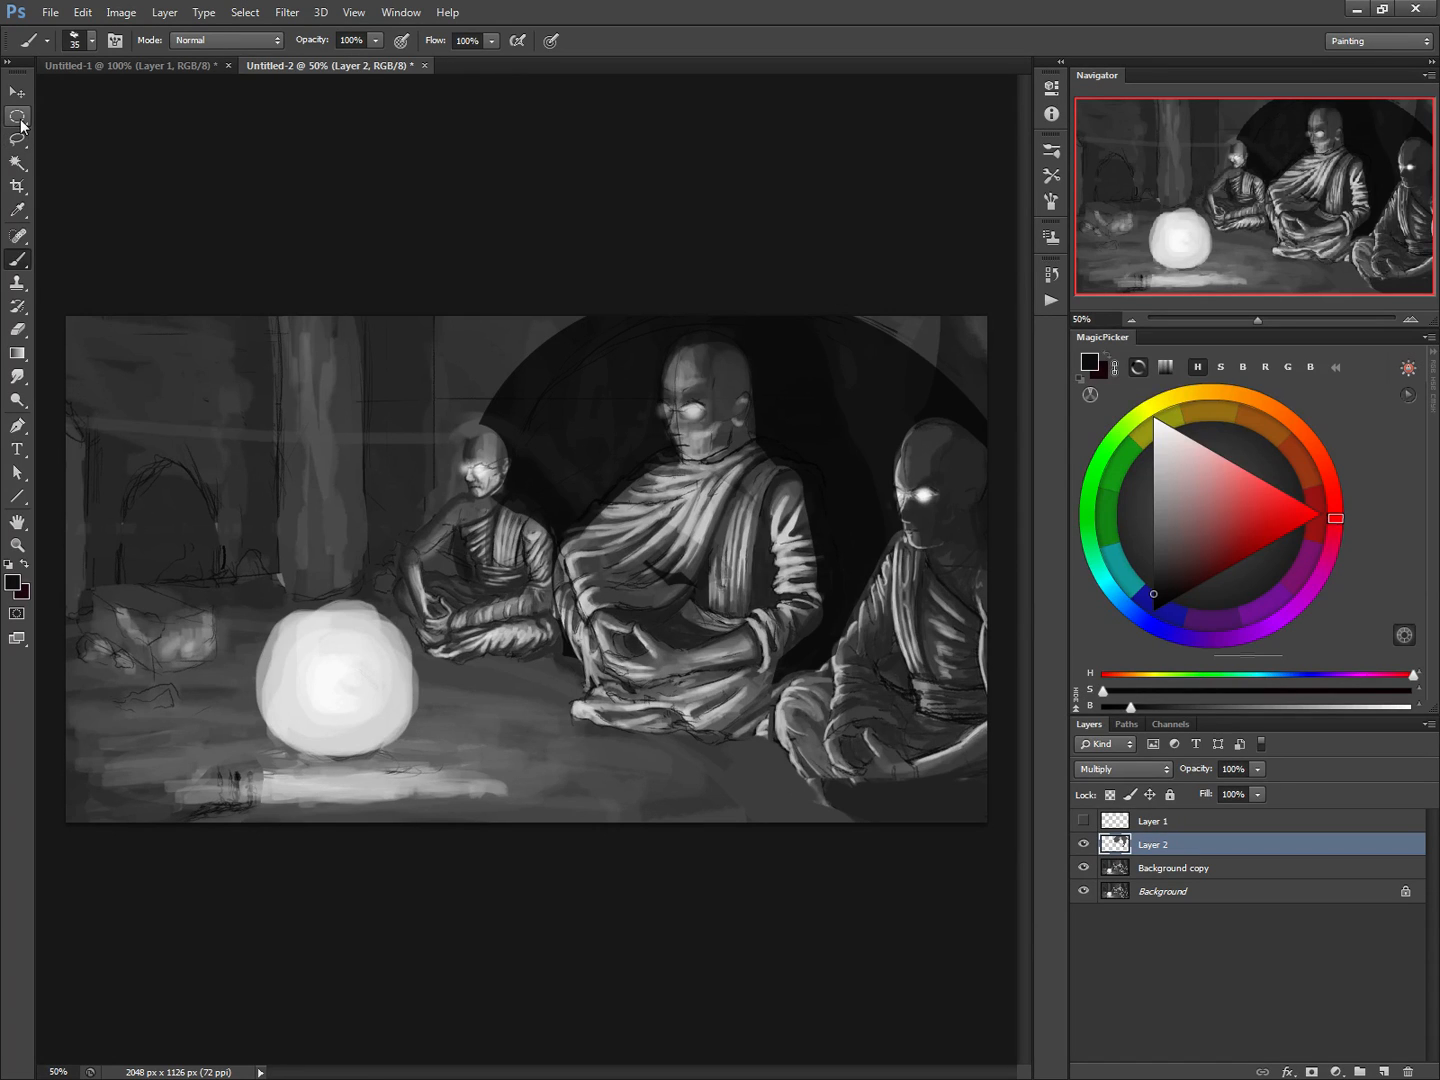
click(23, 356)
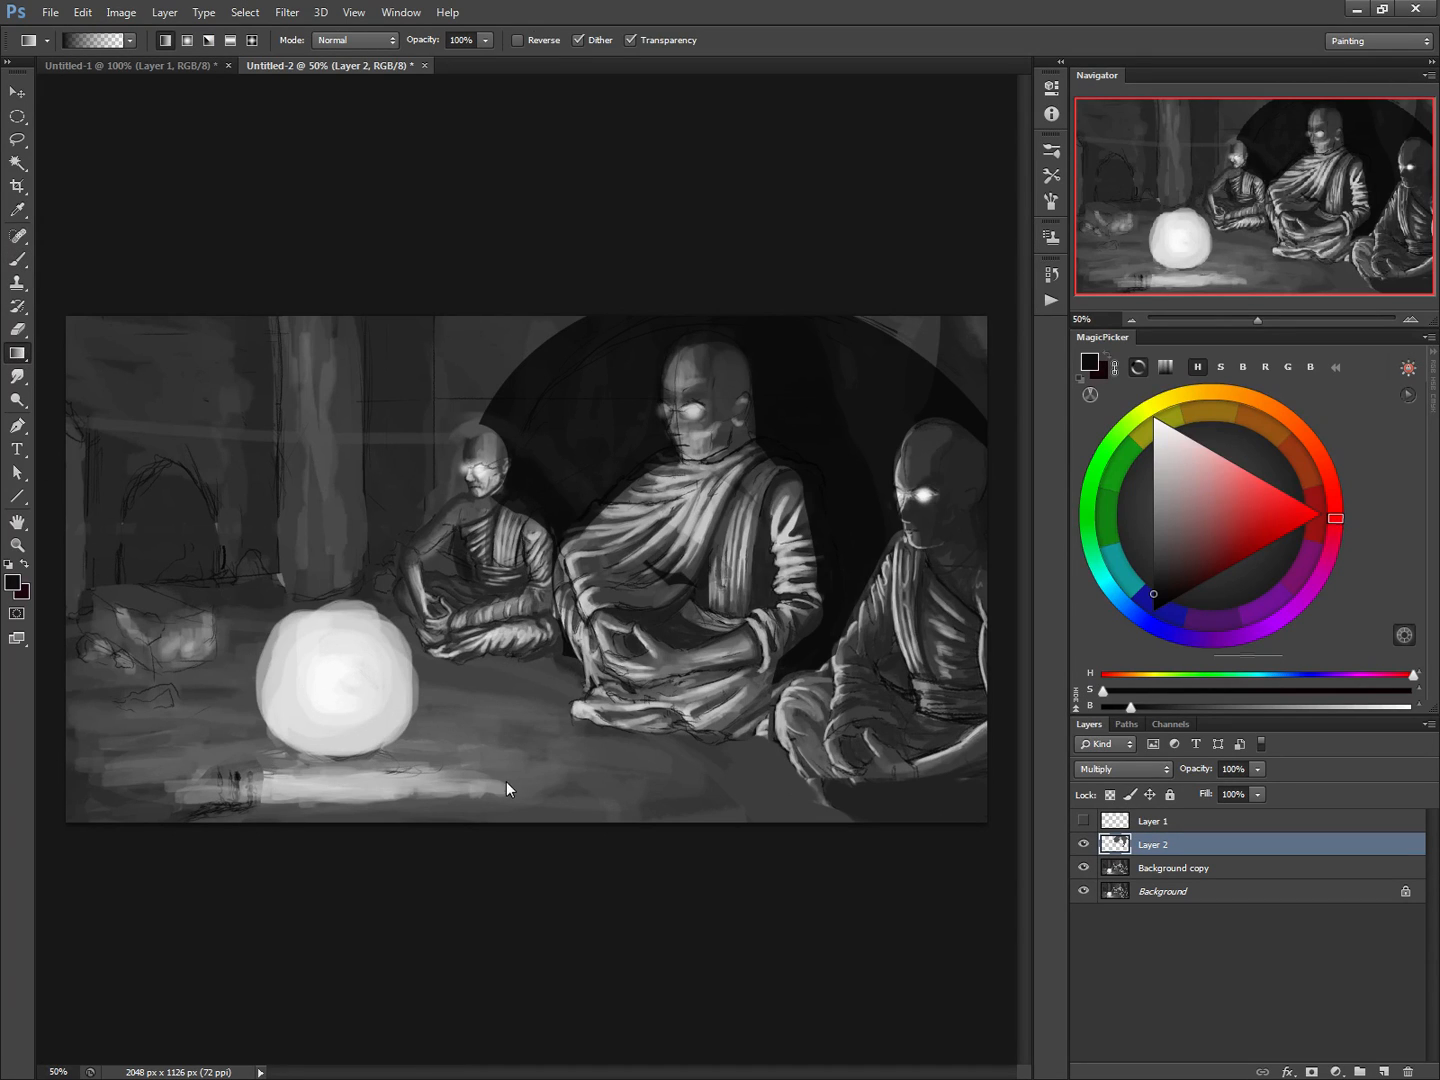
key(ctrl+shift+n)
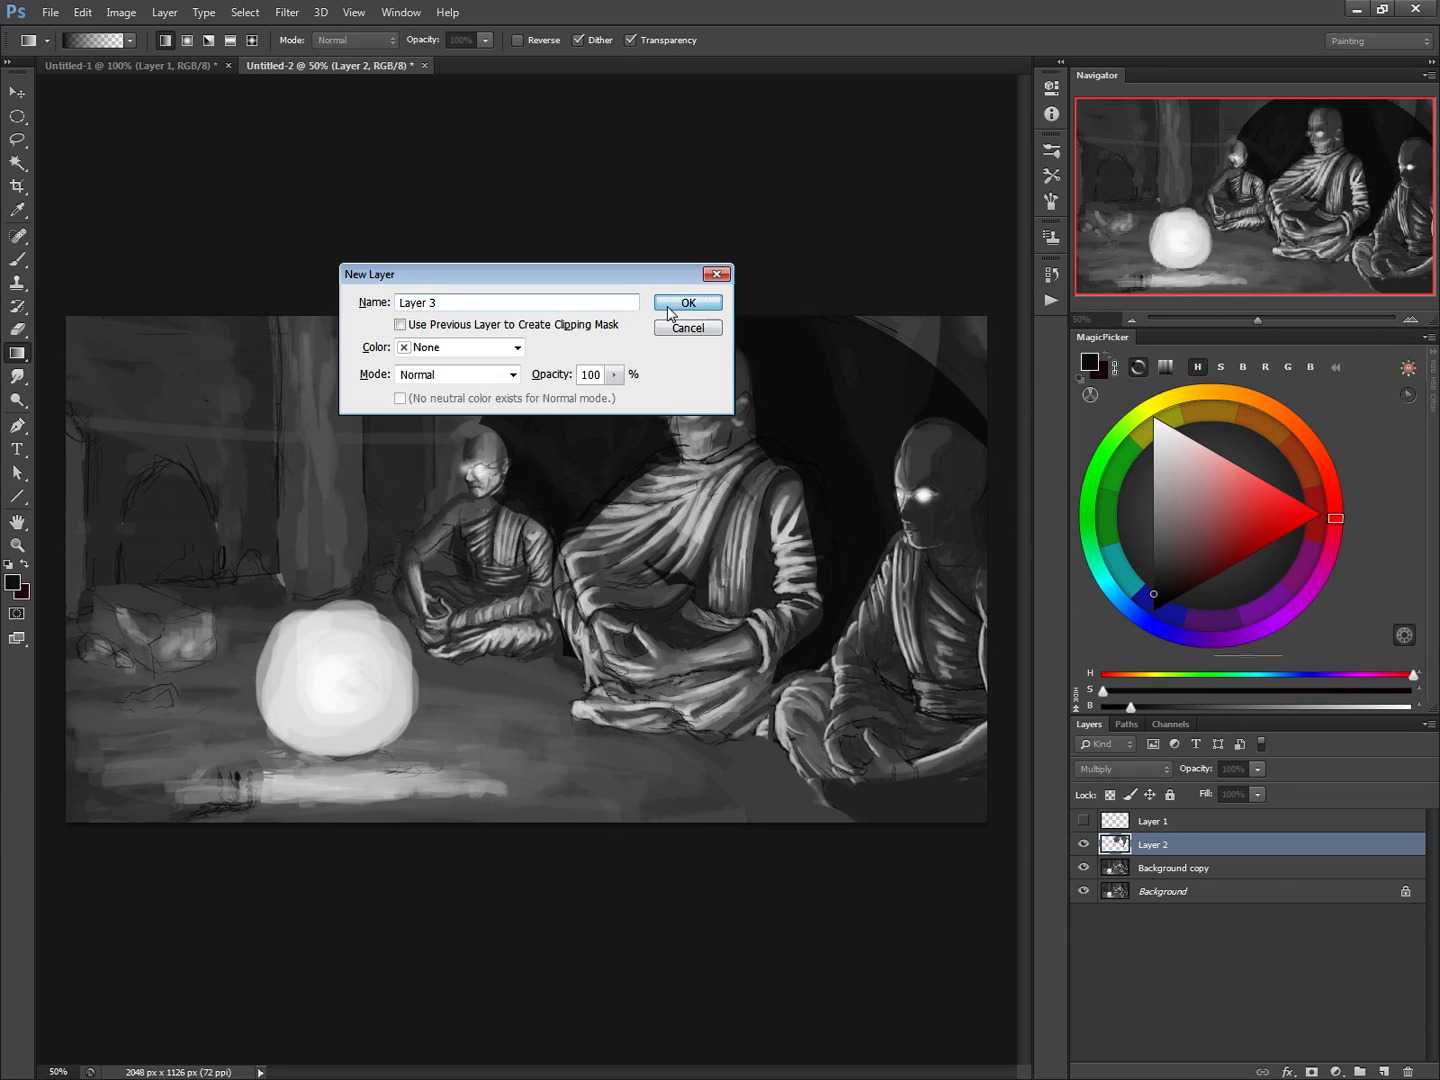
click(678, 299)
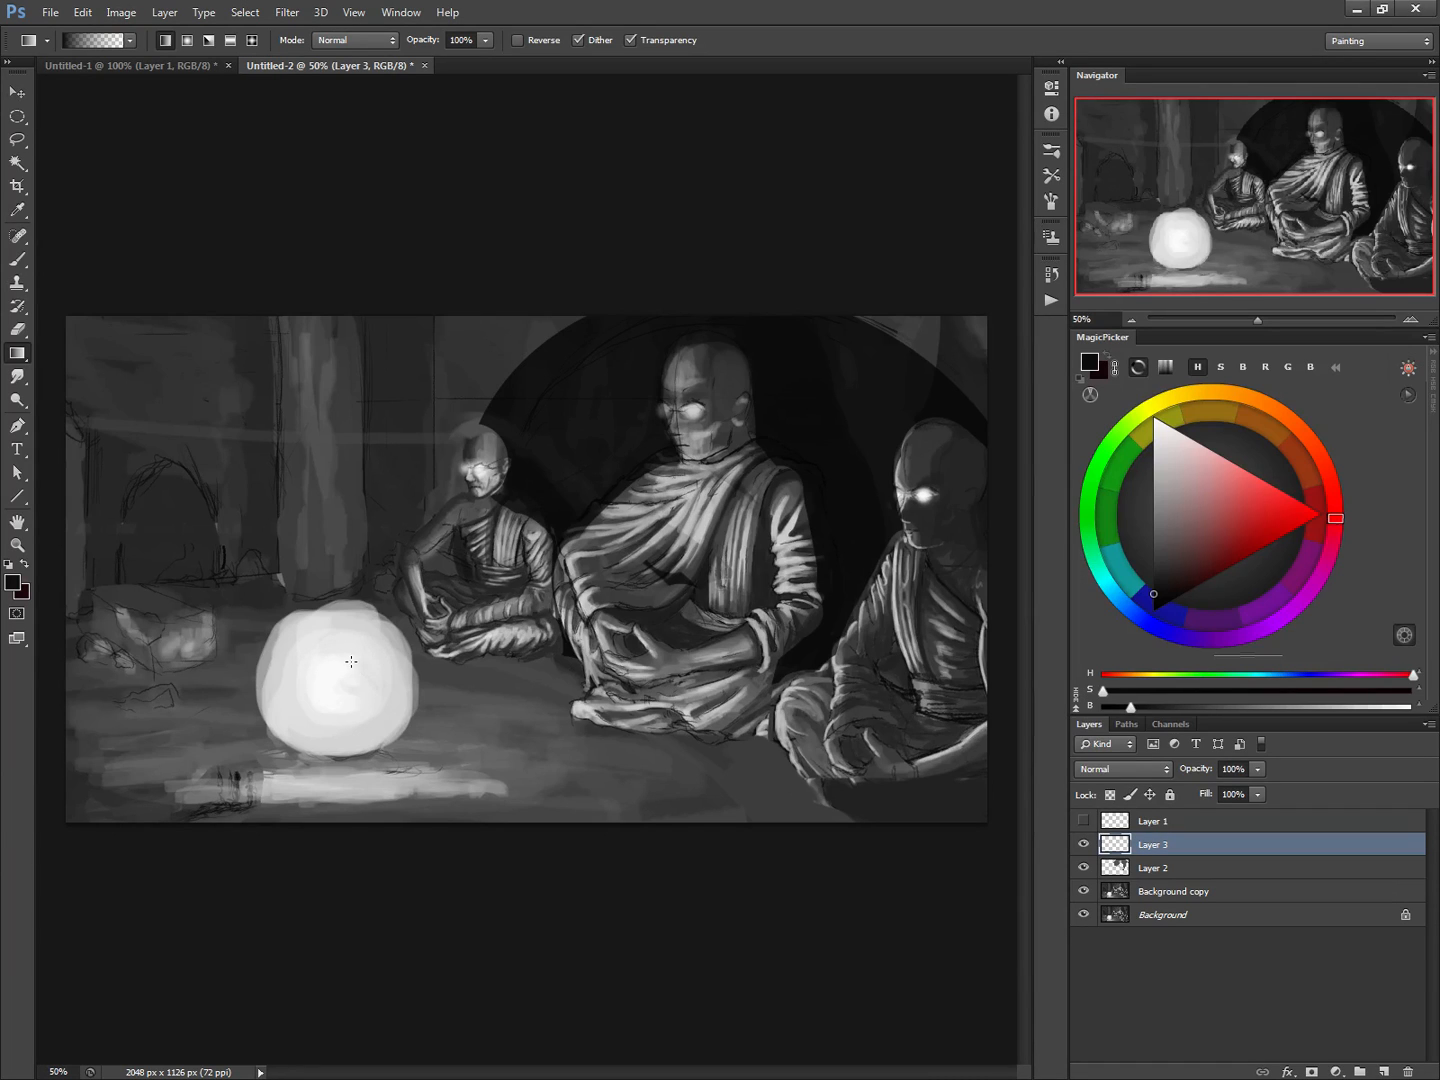
alt+click(340, 679)
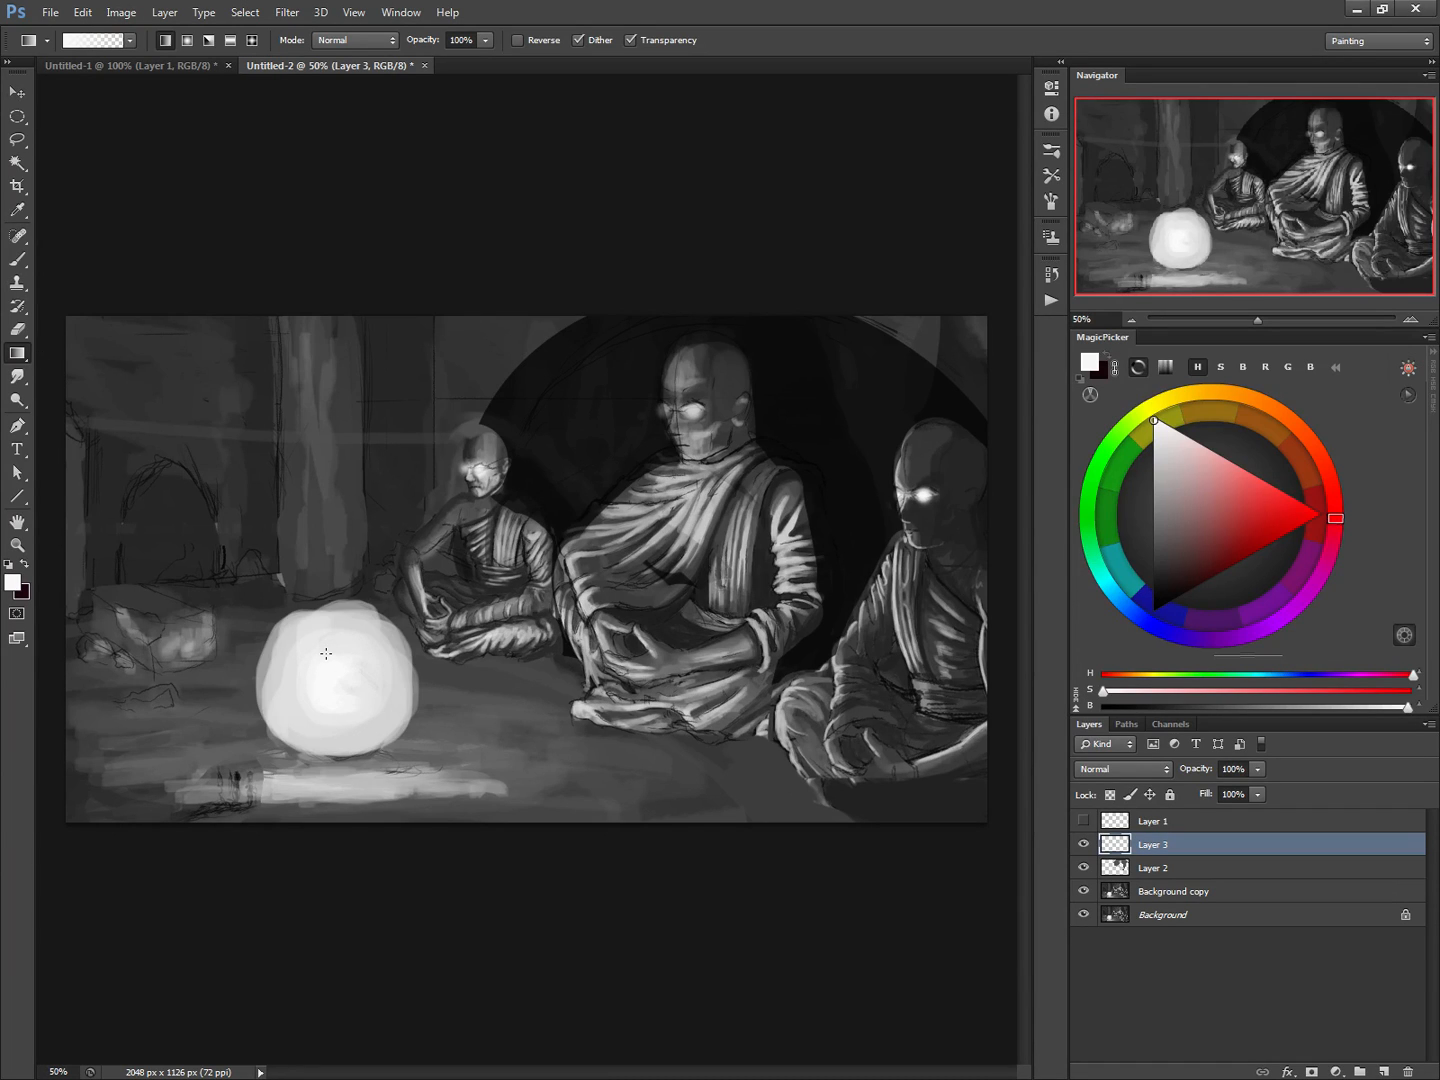
click(188, 45)
drag(398, 822, 399, 822)
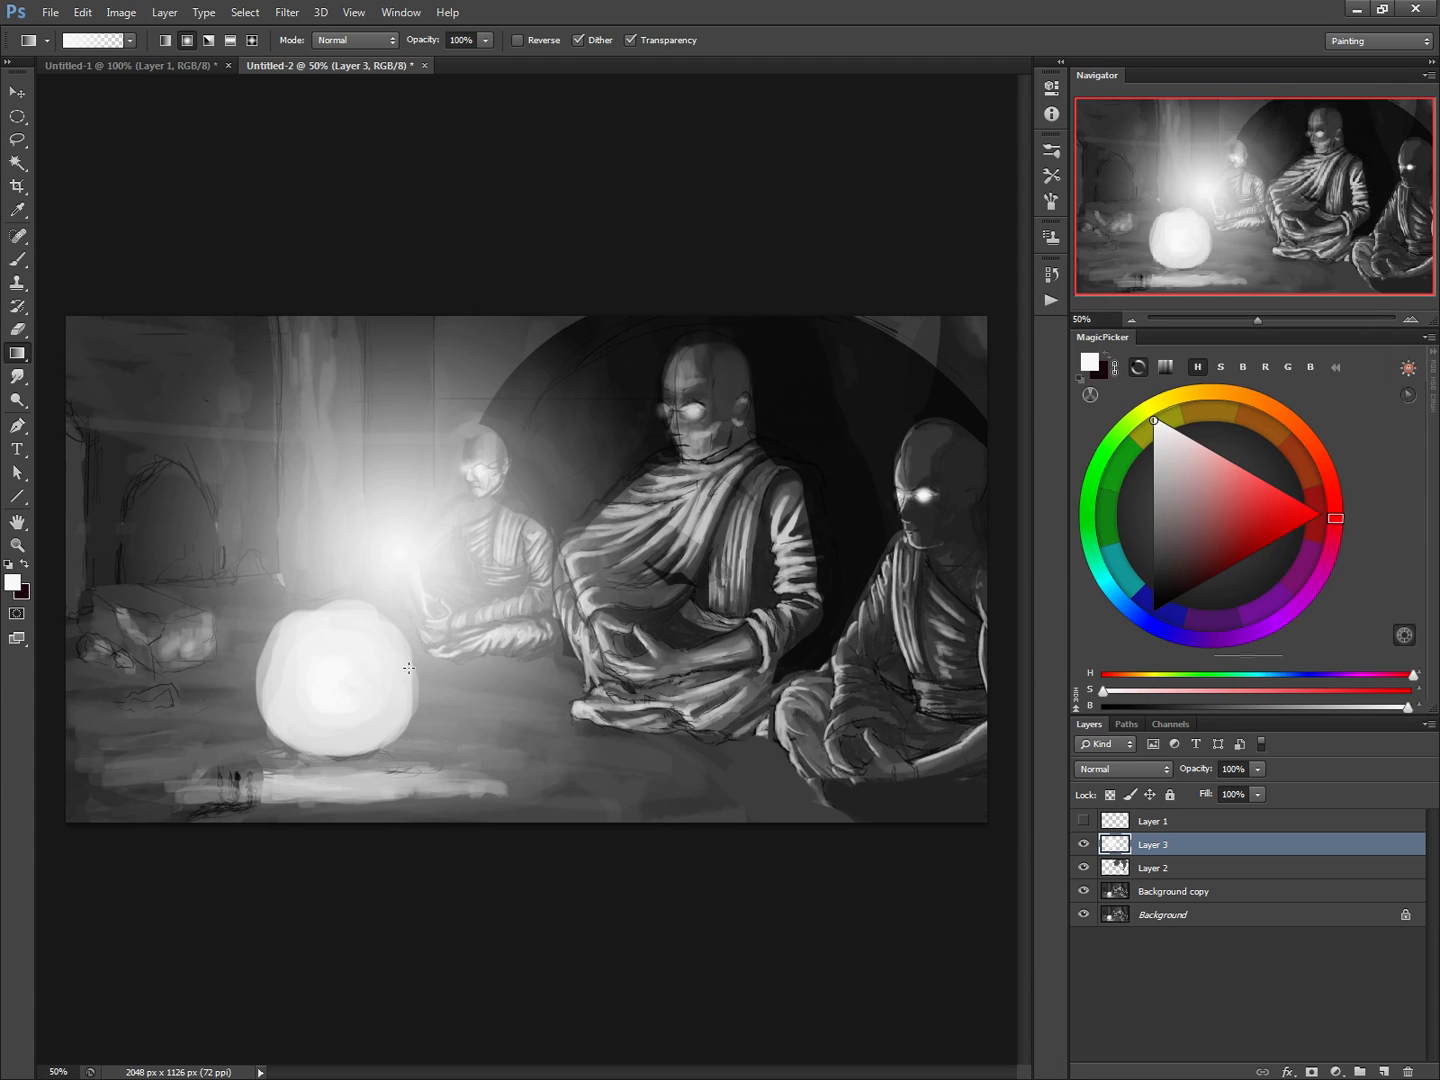
Squash the white gradient to about 26% height and place it on the floor beneath the orb as a pool of light
key(ctrl+t)
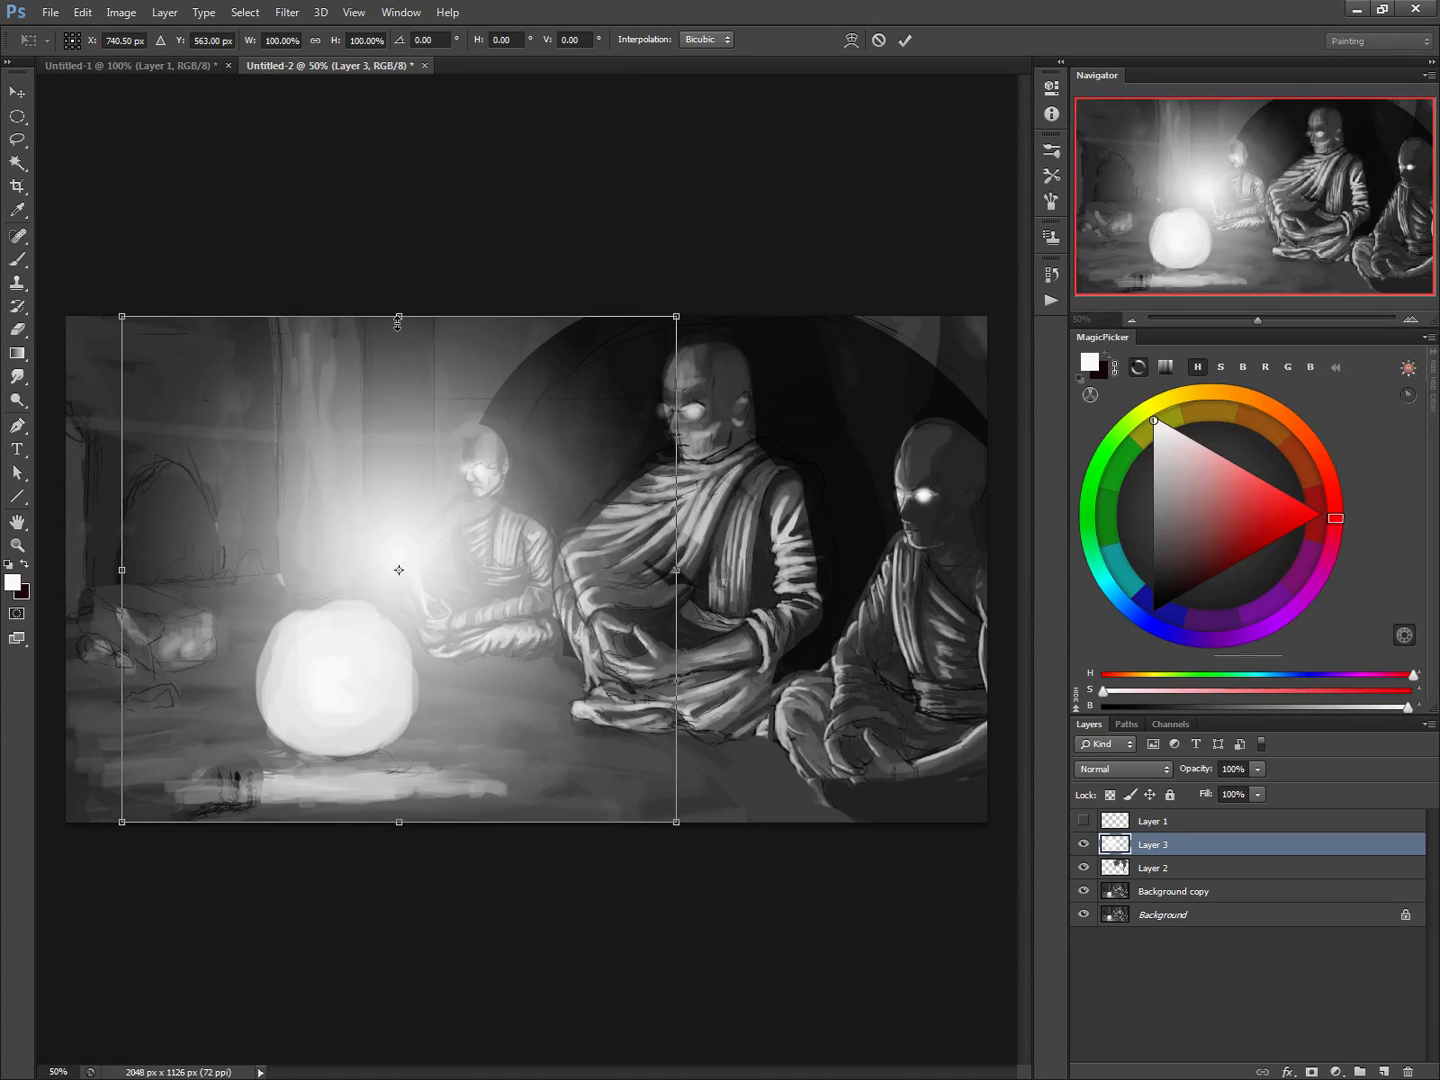
drag(398, 321, 349, 806)
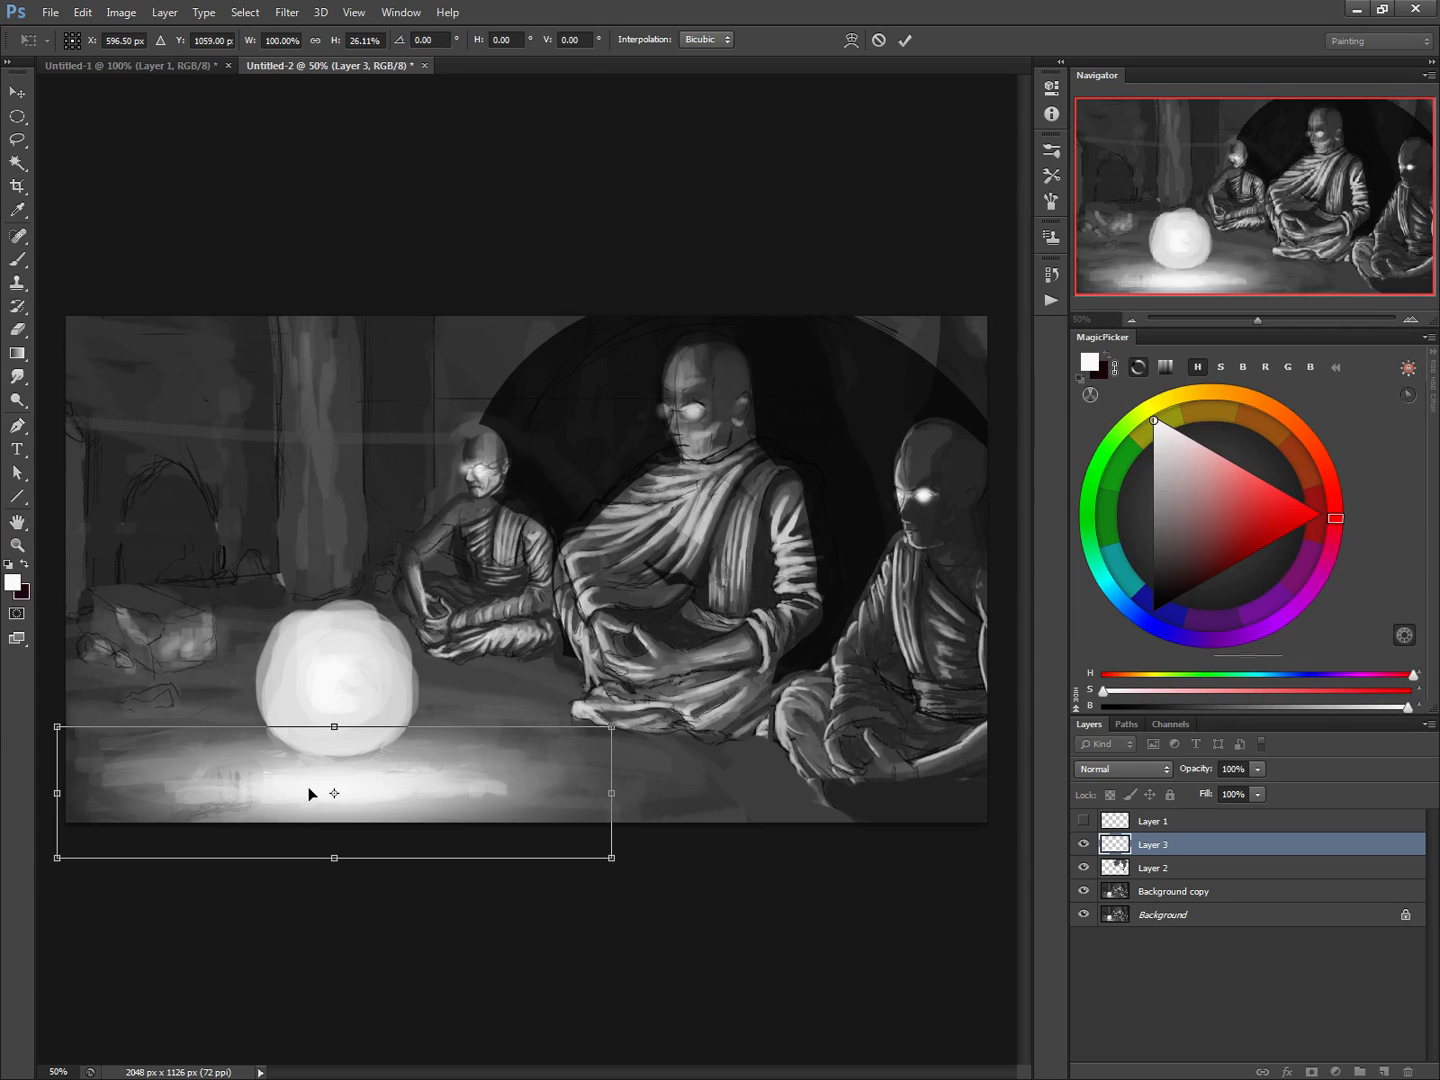
key(g)
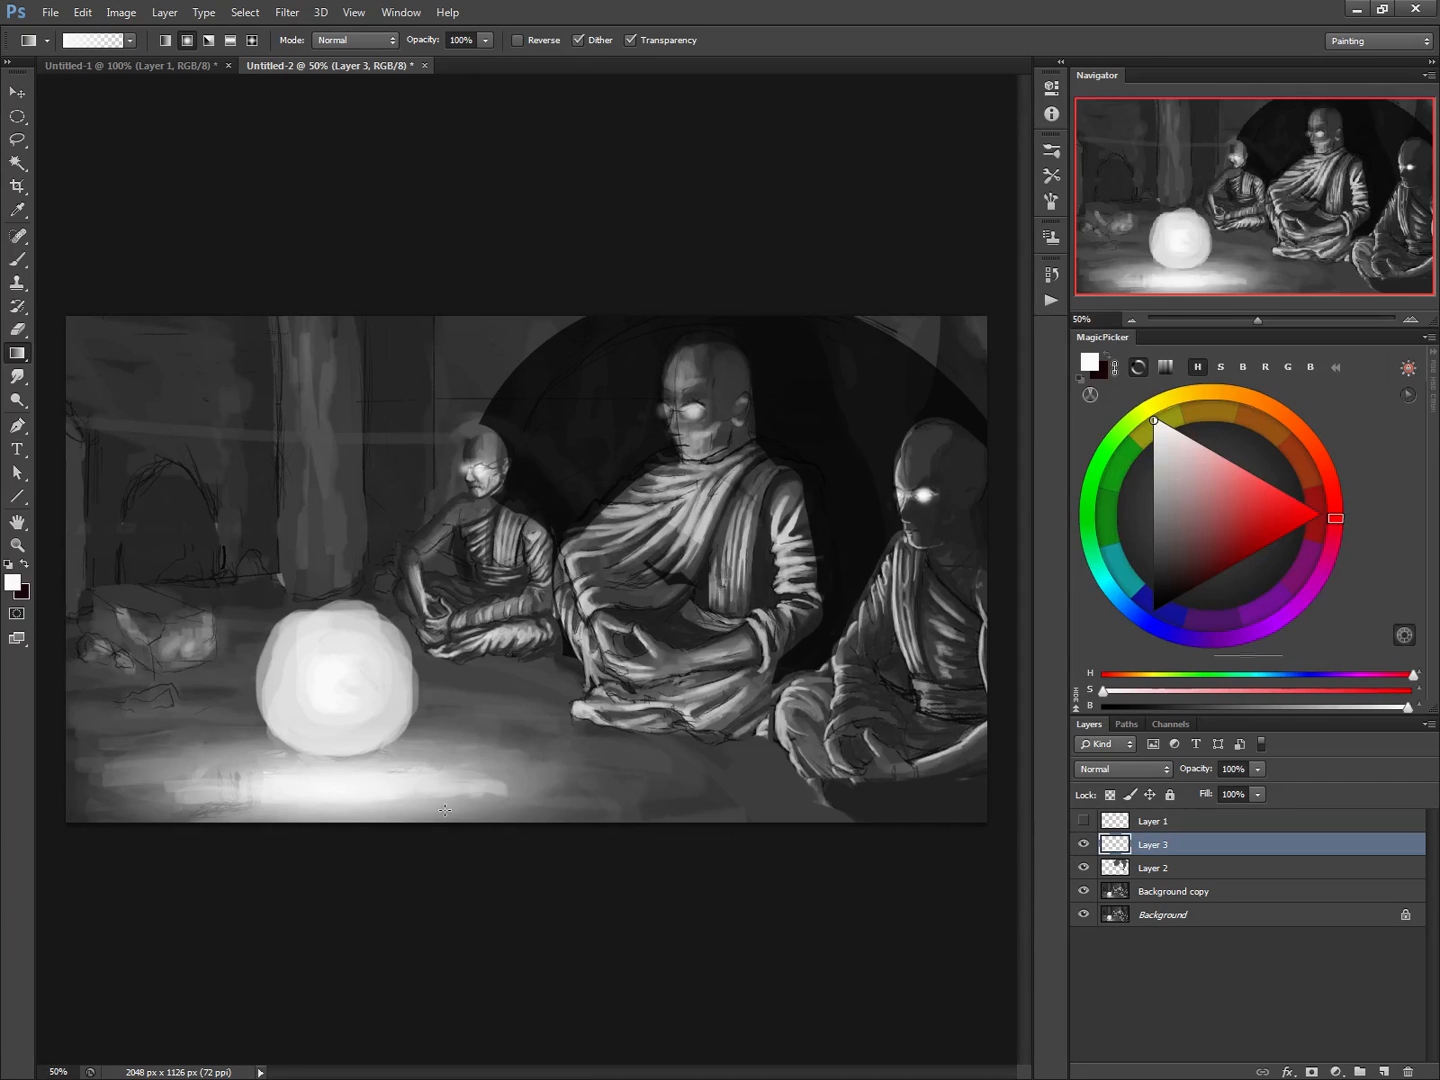
Paint white highlights with a 15 px brush on the middle monk's sleeve and hands and the right-hand monk's knee
key(b)
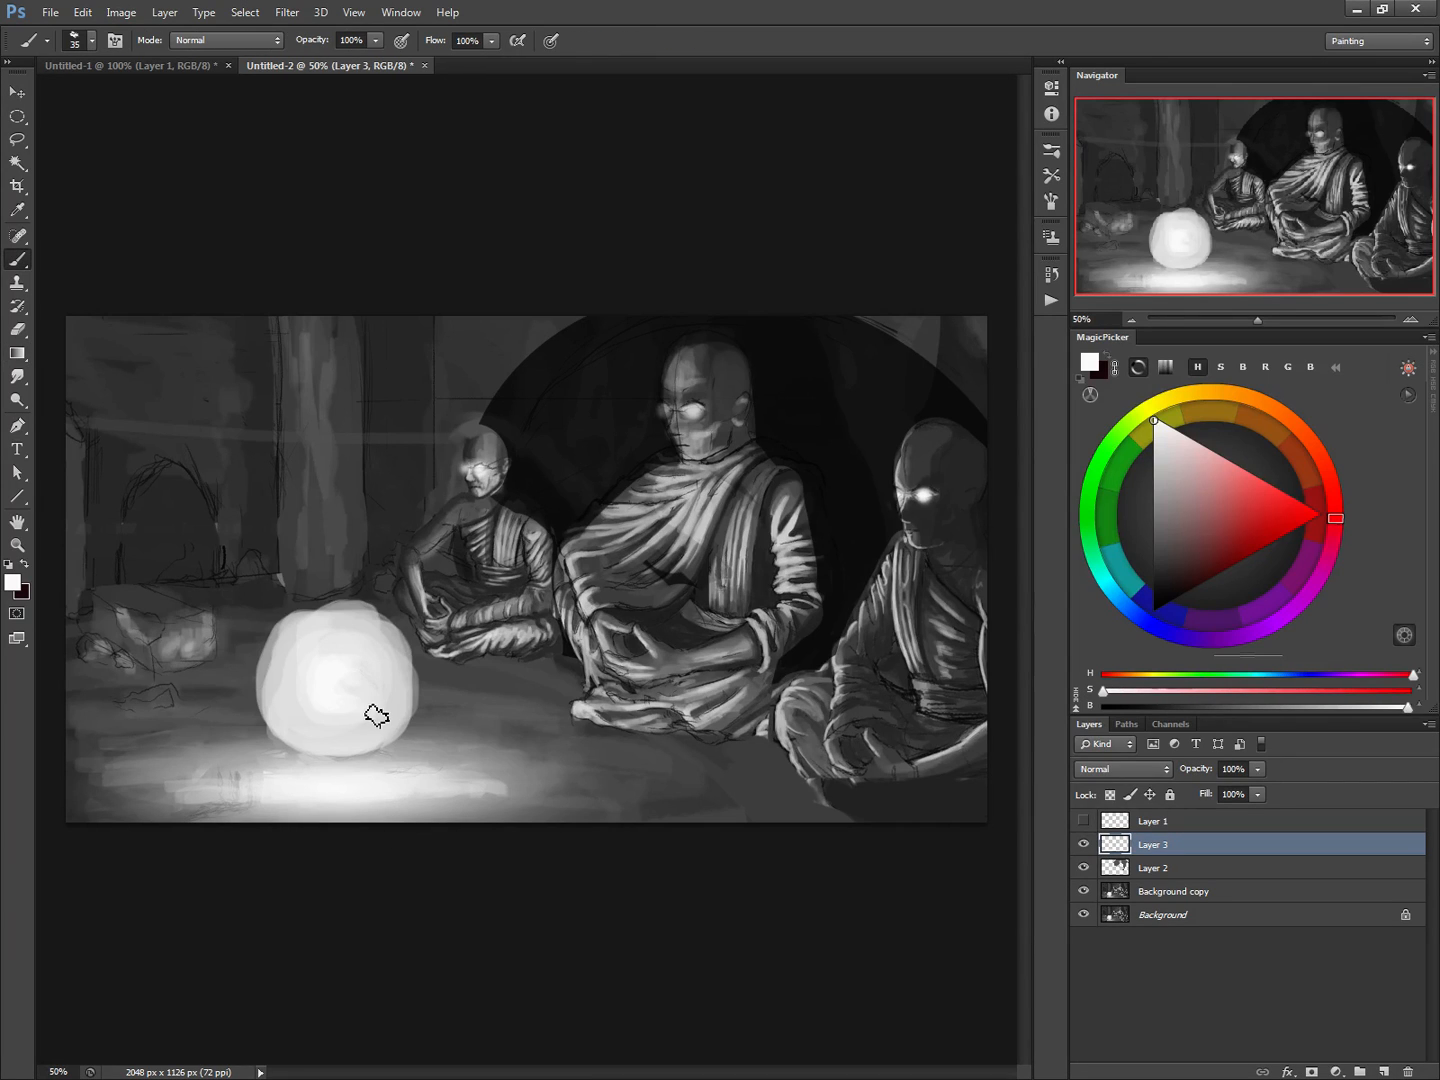
alt+right_click(321, 665)
key(bracketleft)
mouse_move(593, 628)
mouse_down()
mouse_move(573, 565)
mouse_move(646, 680)
mouse_up()
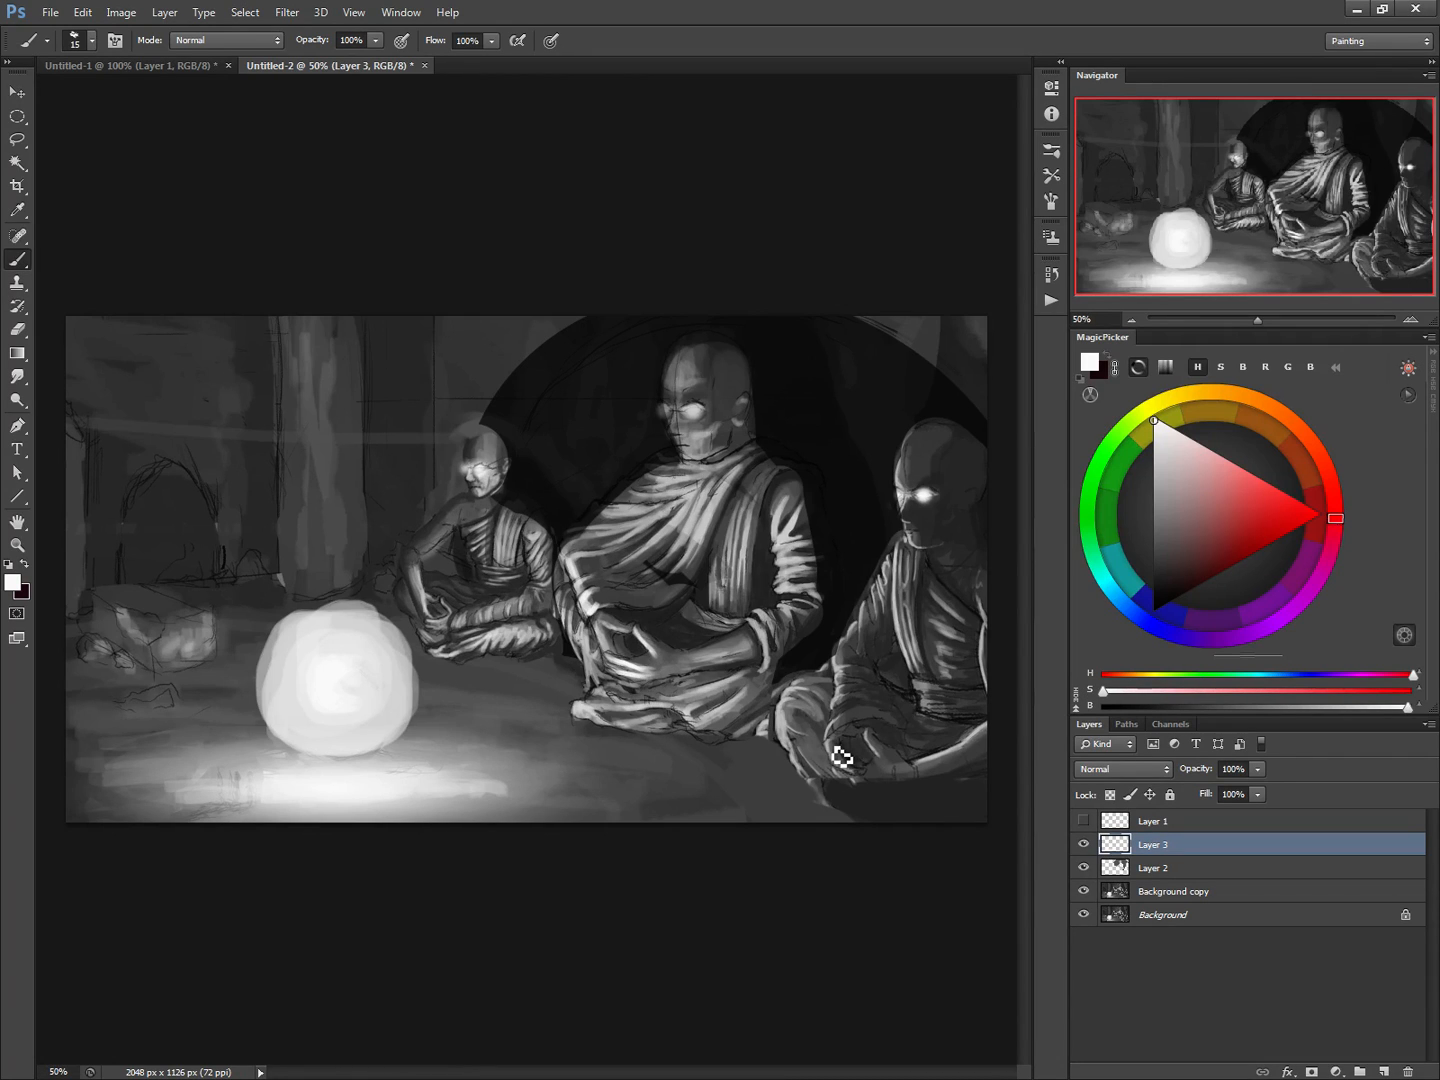
mouse_move(785, 697)
mouse_down()
mouse_move(789, 741)
mouse_move(788, 698)
mouse_up()
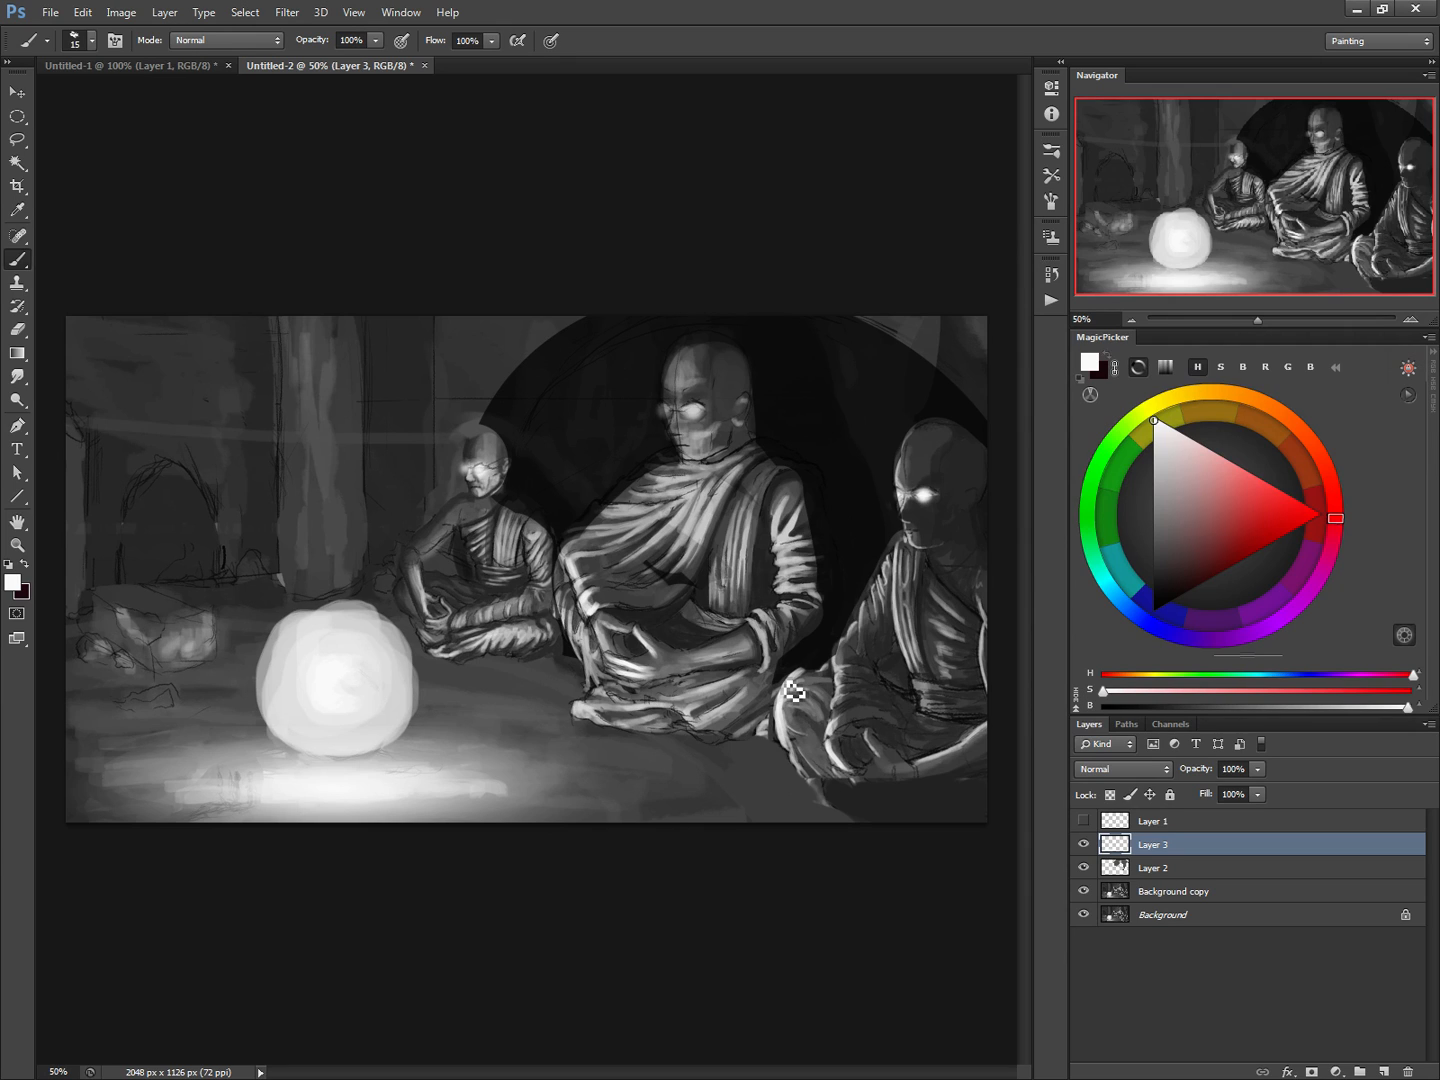
key(ctrl+e)
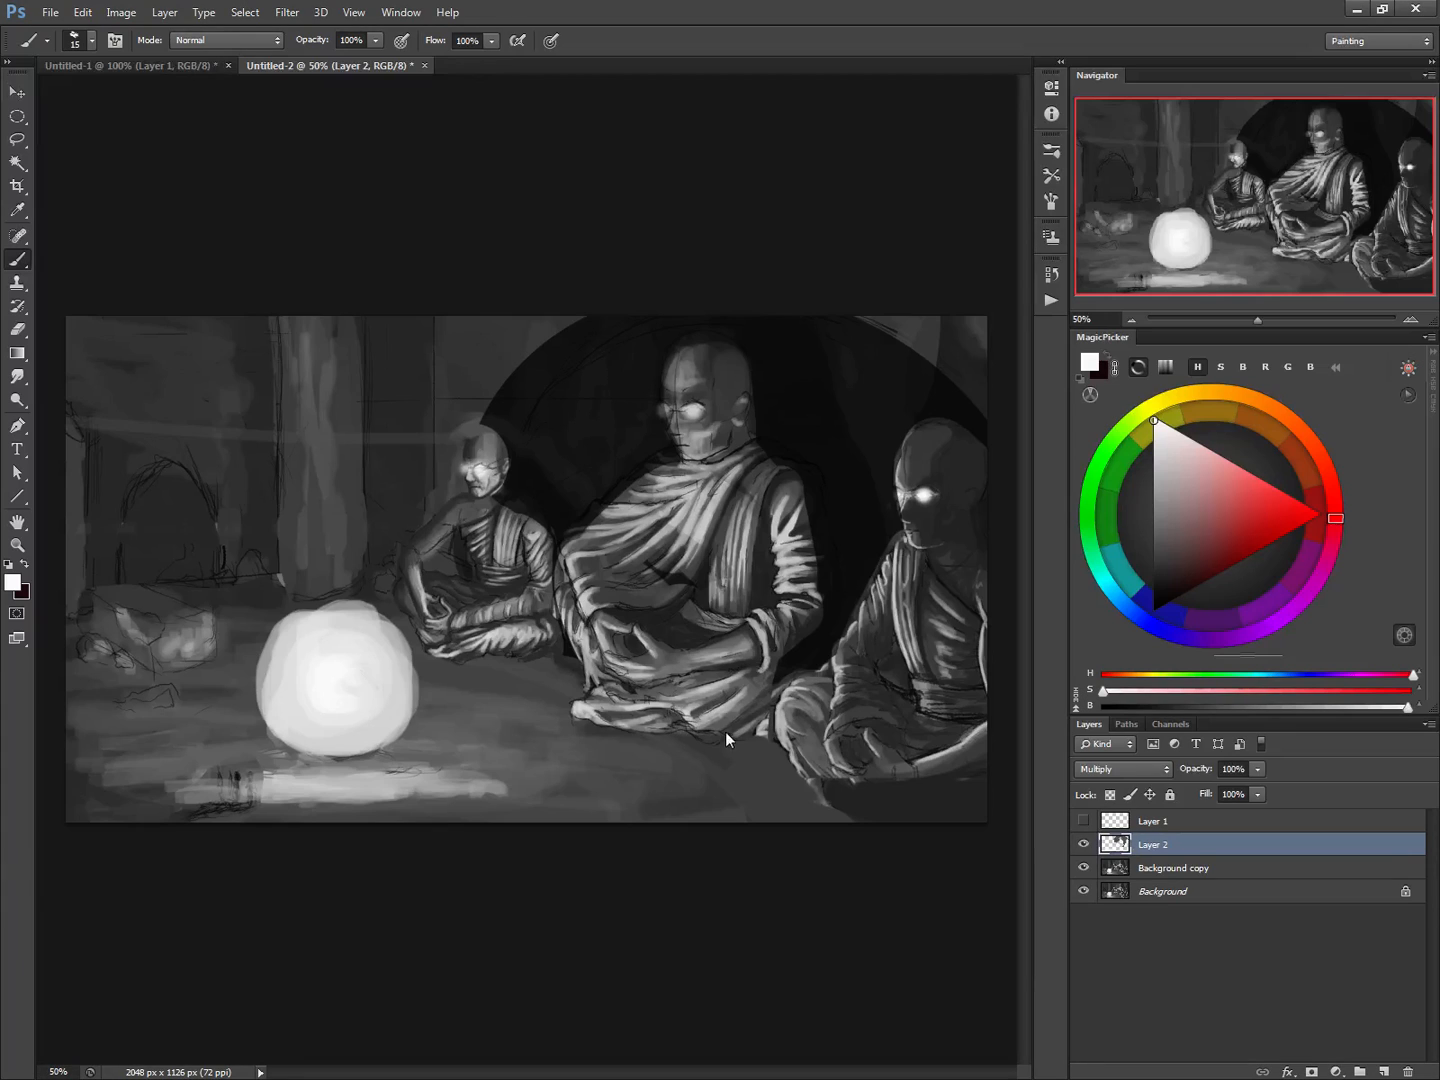
key(ctrl+e)
key(ctrl+alt+z)
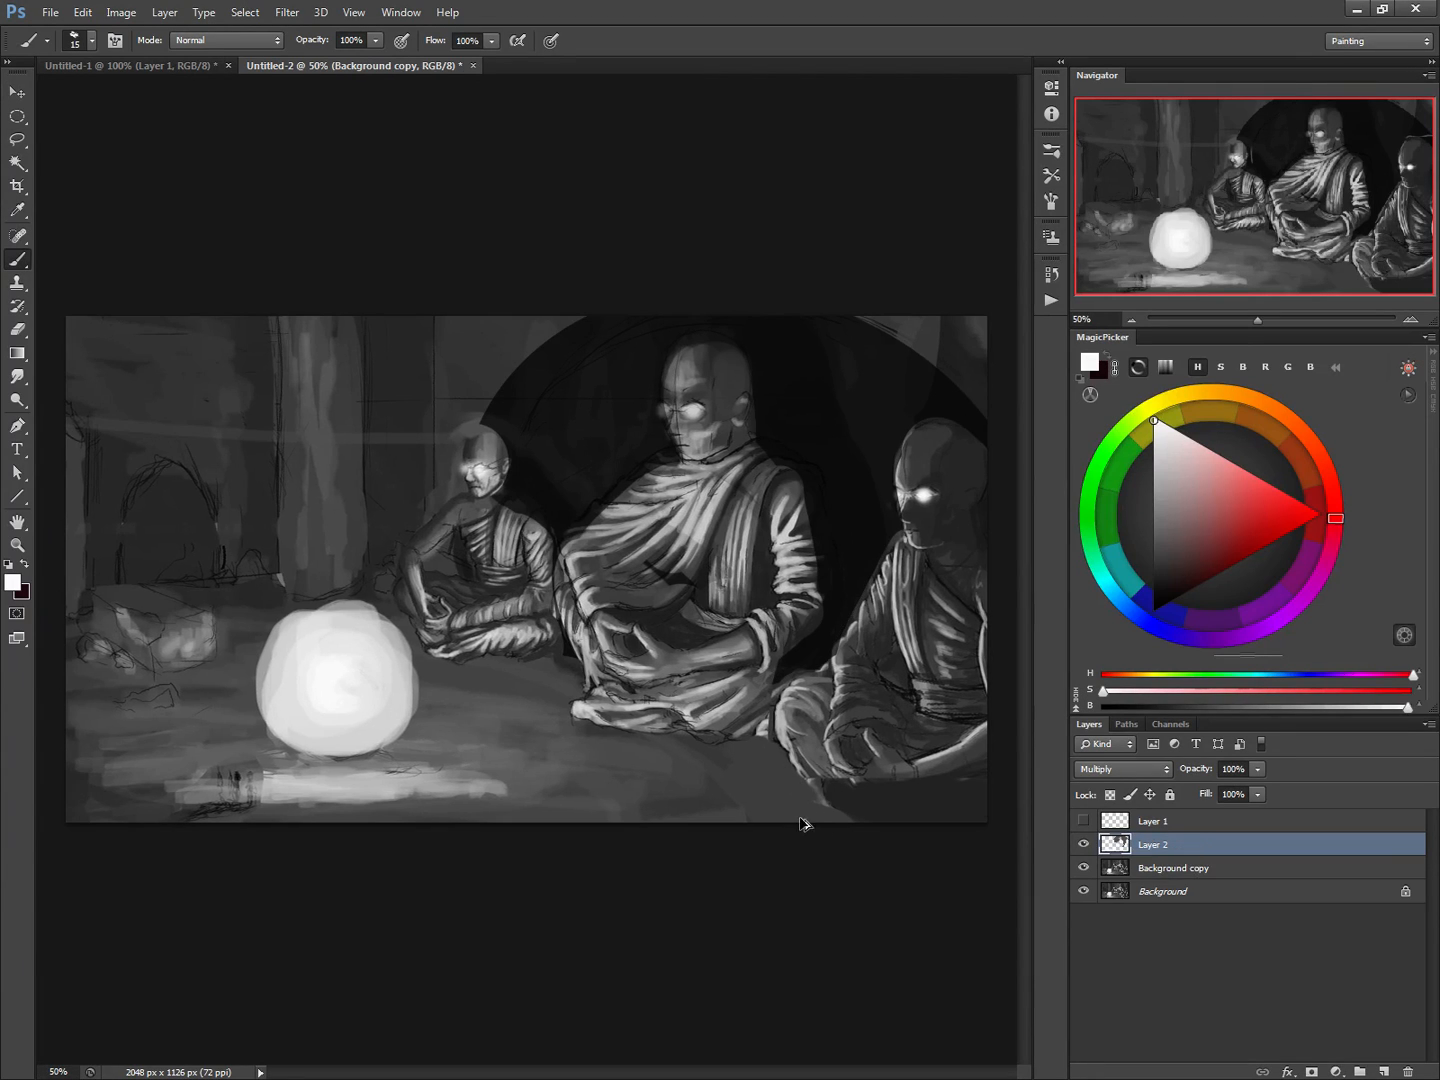
key(ctrl+alt+z)
Erase the leftover shade on Layer 2 over the middle monk's far sleeve and his head with the 90 px eraser
key(alt+bracketleft)
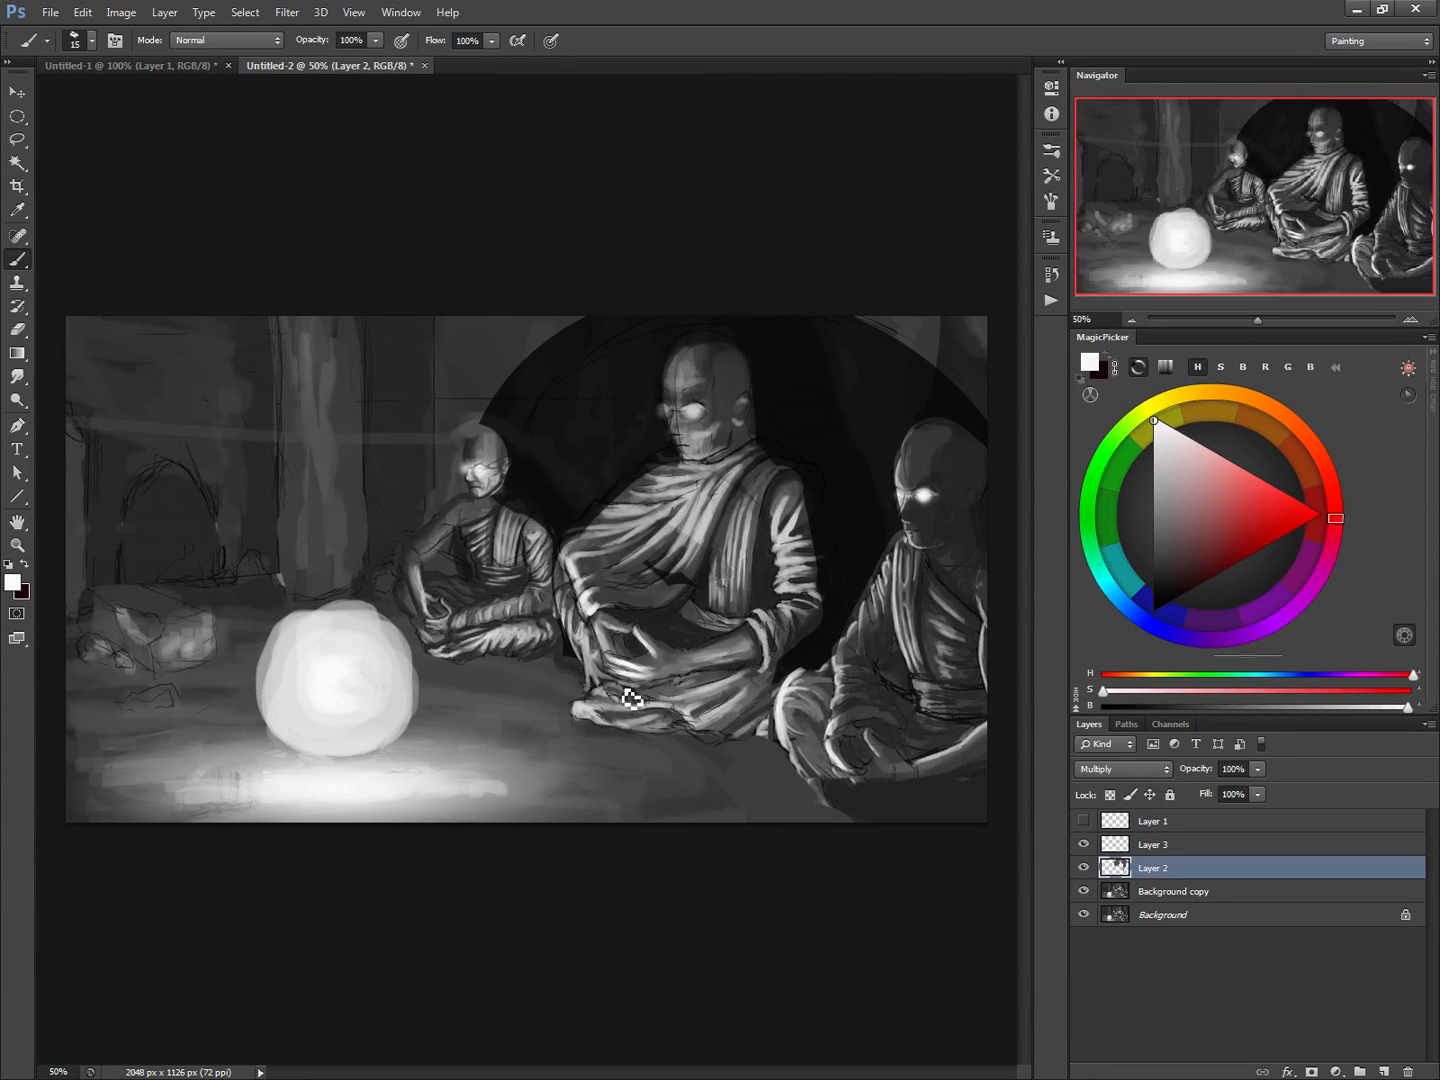
key(e)
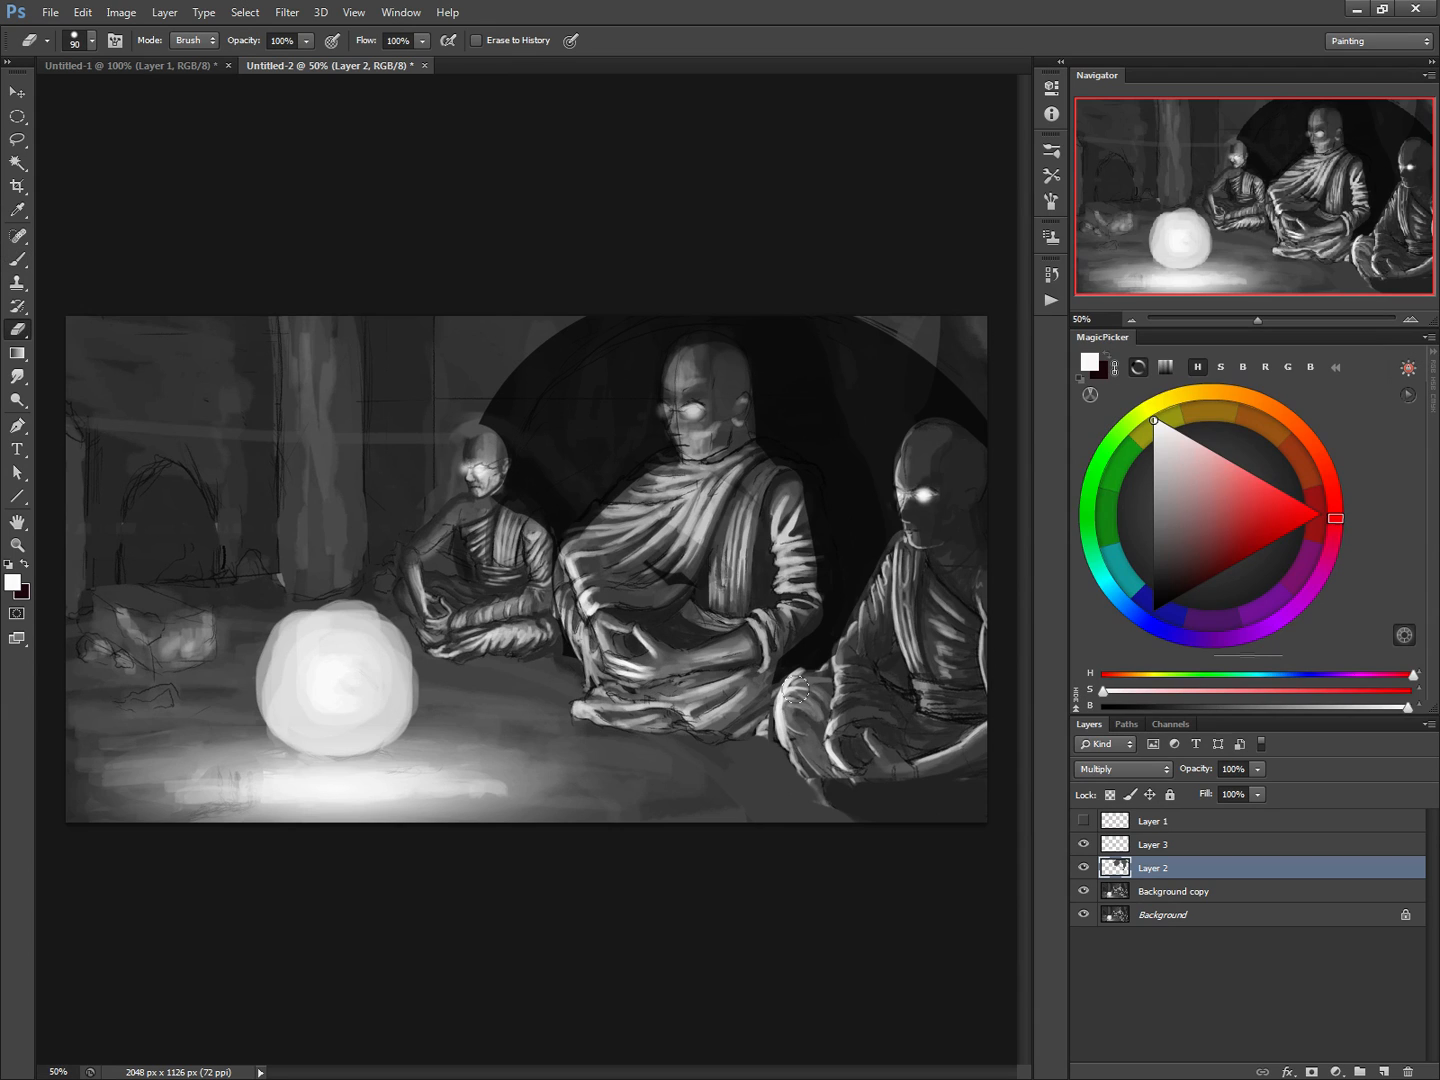
mouse_move(787, 489)
mouse_down()
mouse_move(811, 590)
mouse_move(772, 650)
mouse_move(780, 633)
mouse_move(781, 662)
mouse_move(748, 628)
mouse_up()
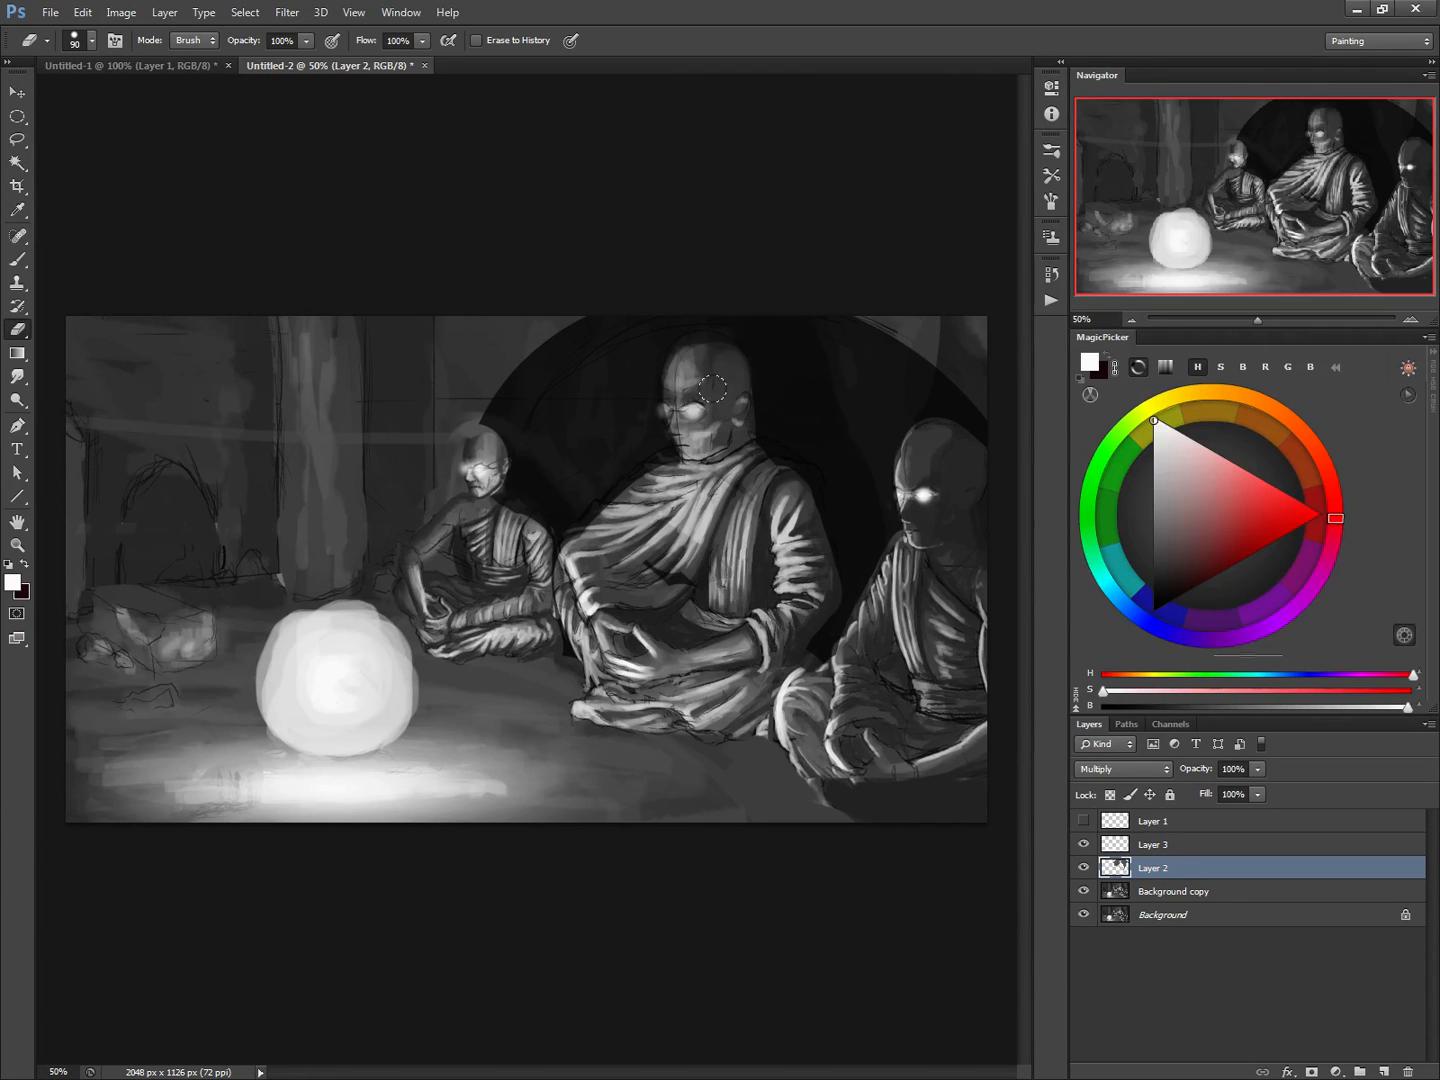
mouse_move(713, 388)
mouse_down()
mouse_move(652, 377)
mouse_move(679, 404)
mouse_move(679, 449)
mouse_move(666, 400)
mouse_move(678, 363)
mouse_move(664, 410)
mouse_up()
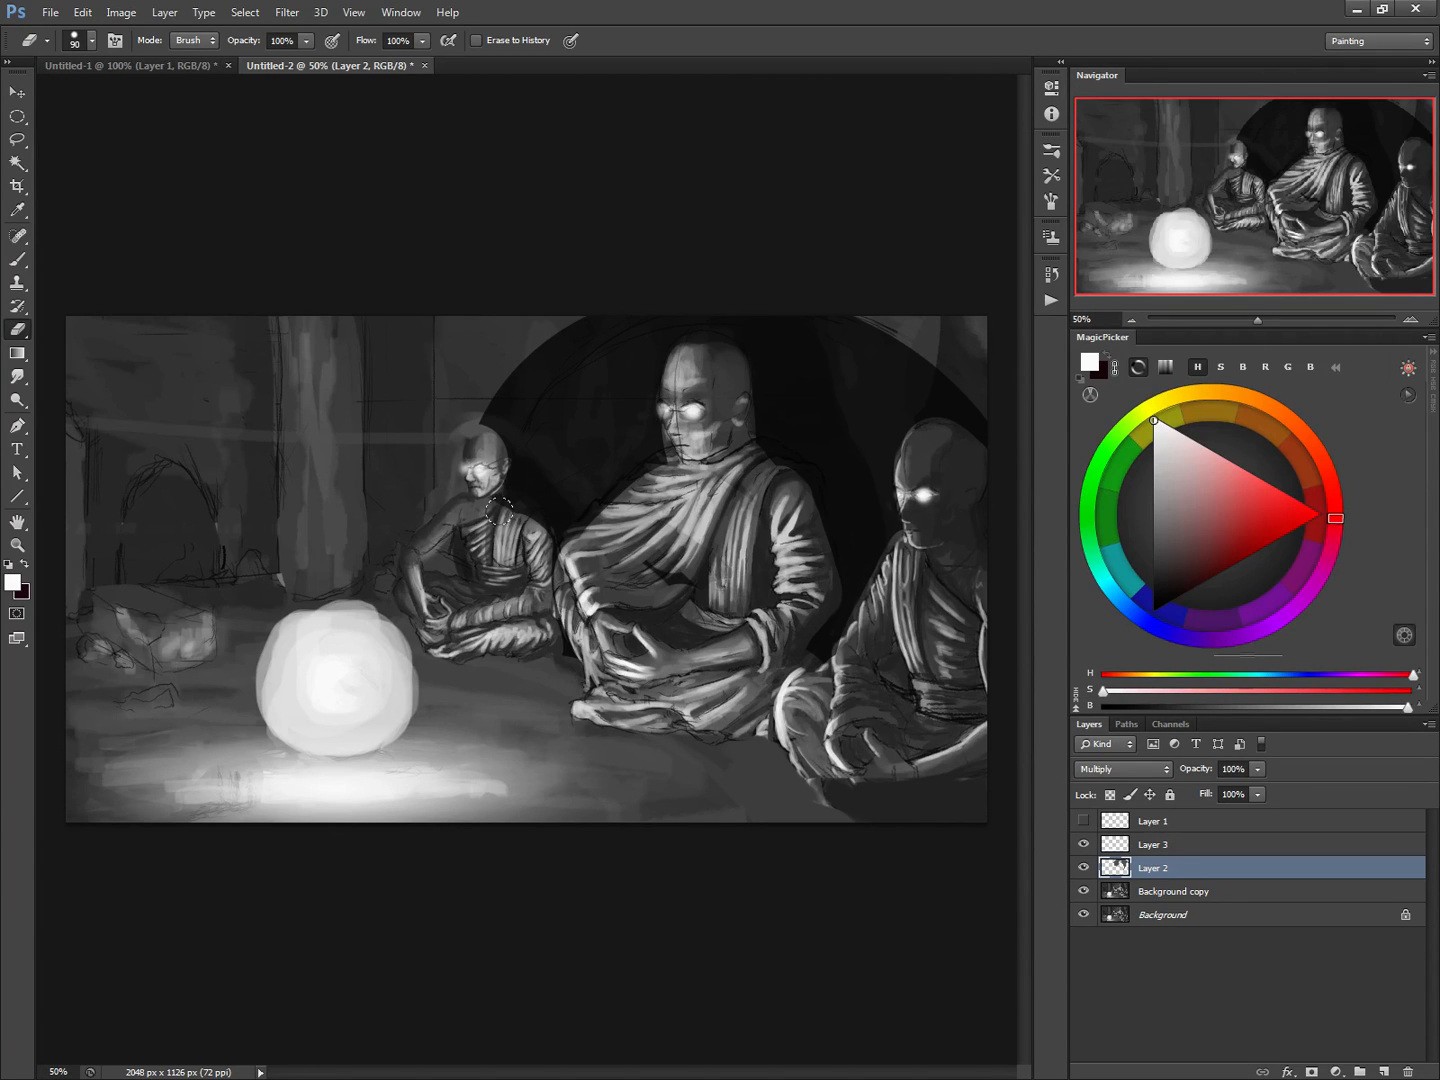
Erase the remaining shade over the smallest monk's shoulder on Layer 2, and merge Layers 2 and 3 into Background copy
mouse_move(499, 513)
mouse_down()
mouse_move(520, 520)
mouse_move(505, 536)
mouse_move(489, 497)
mouse_up()
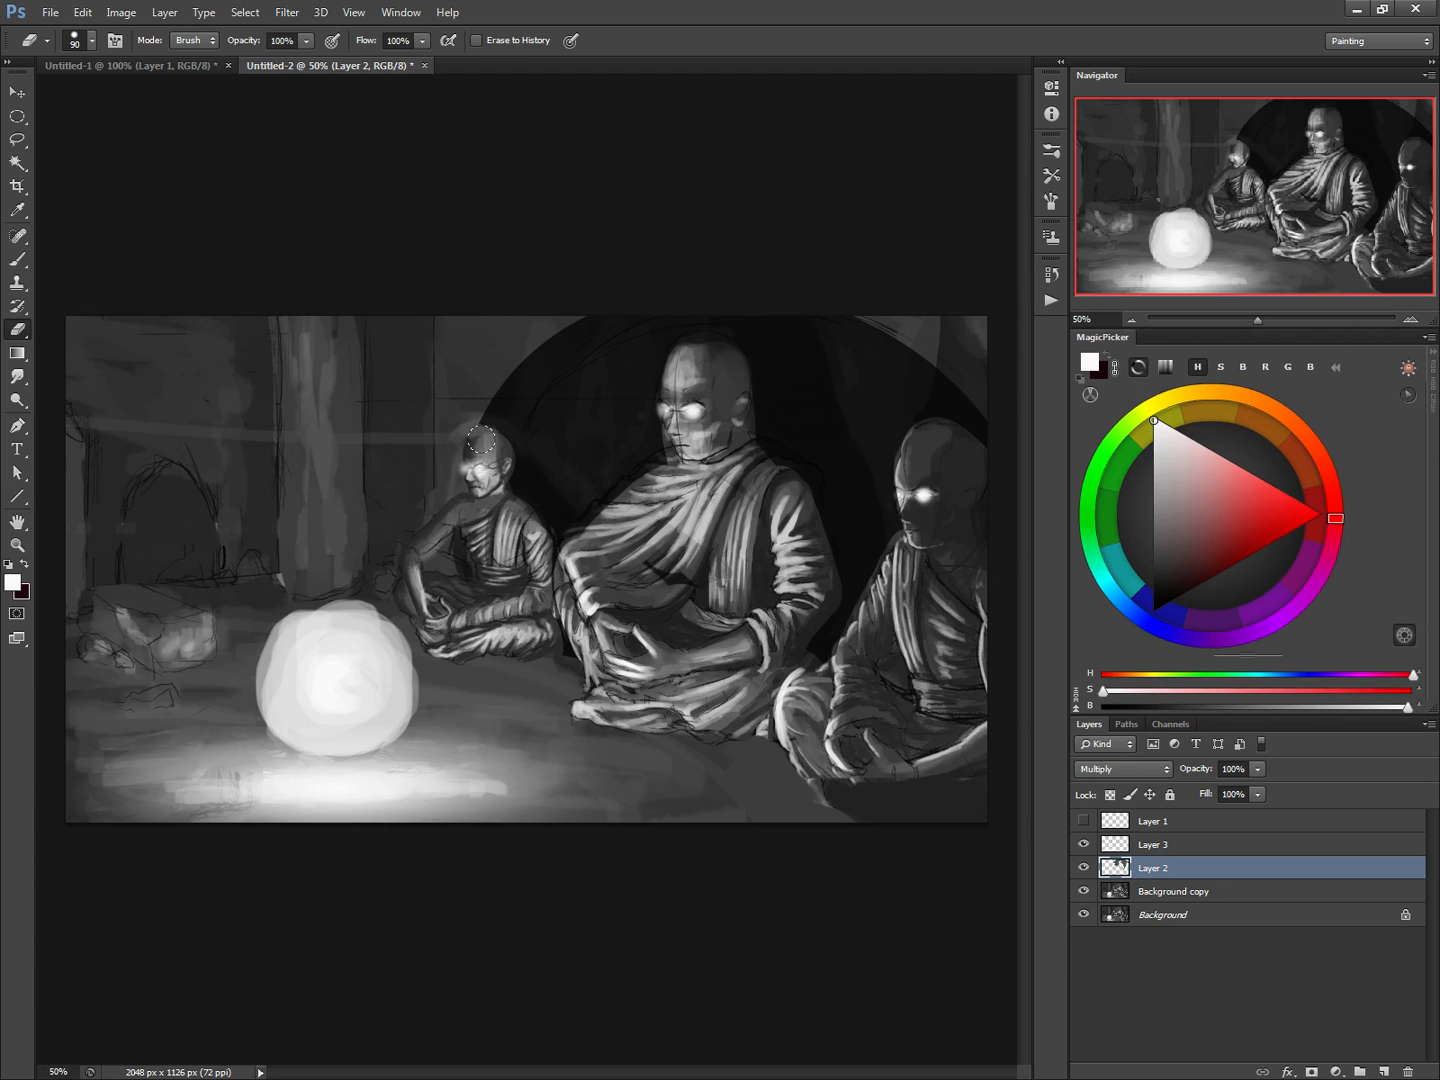
key(ctrl+e)
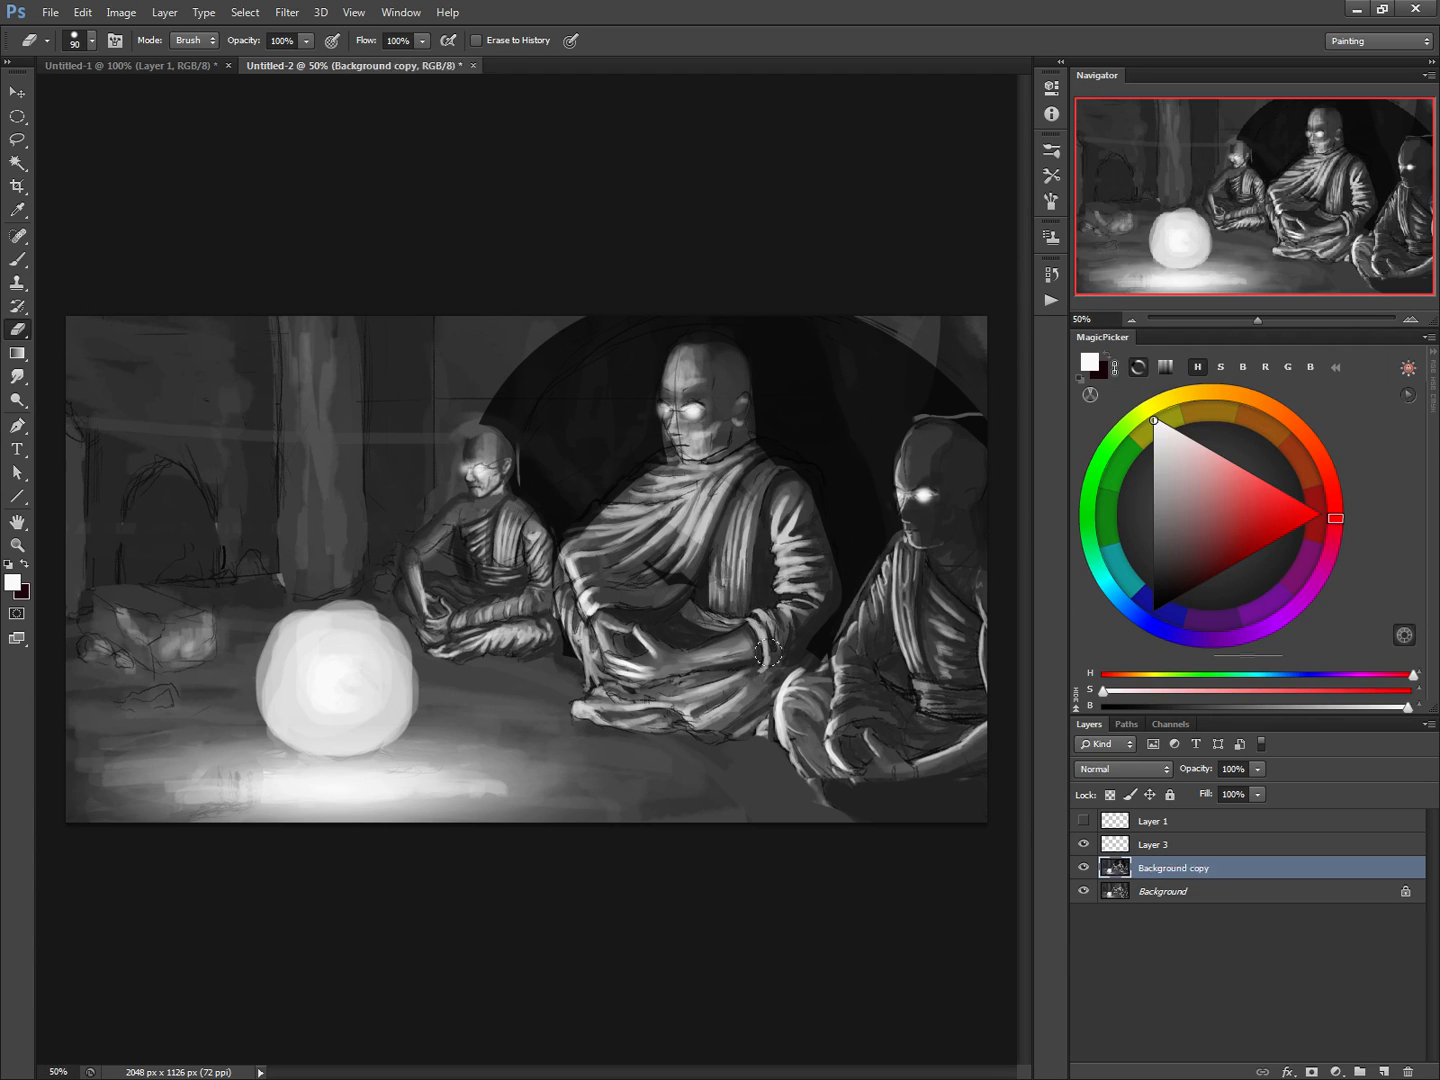
click(1107, 851)
key(ctrl+e)
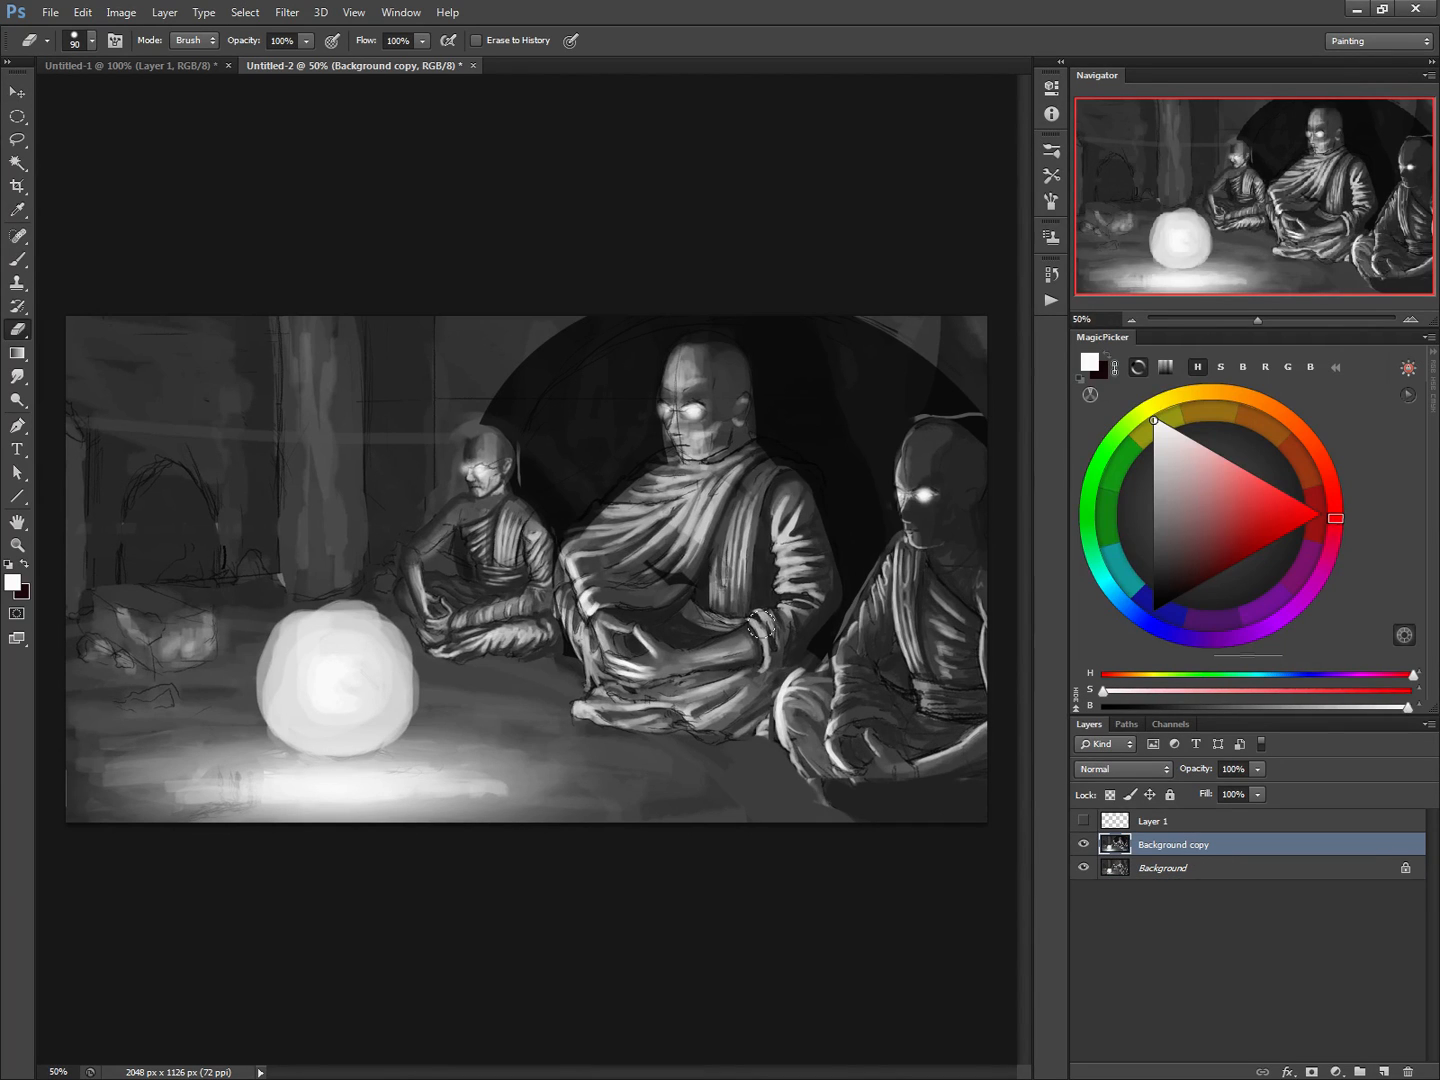
Fill the arched doorway in the back wall with near-black sampled from the dark circle, using a brush of up to 60 px
key(b)
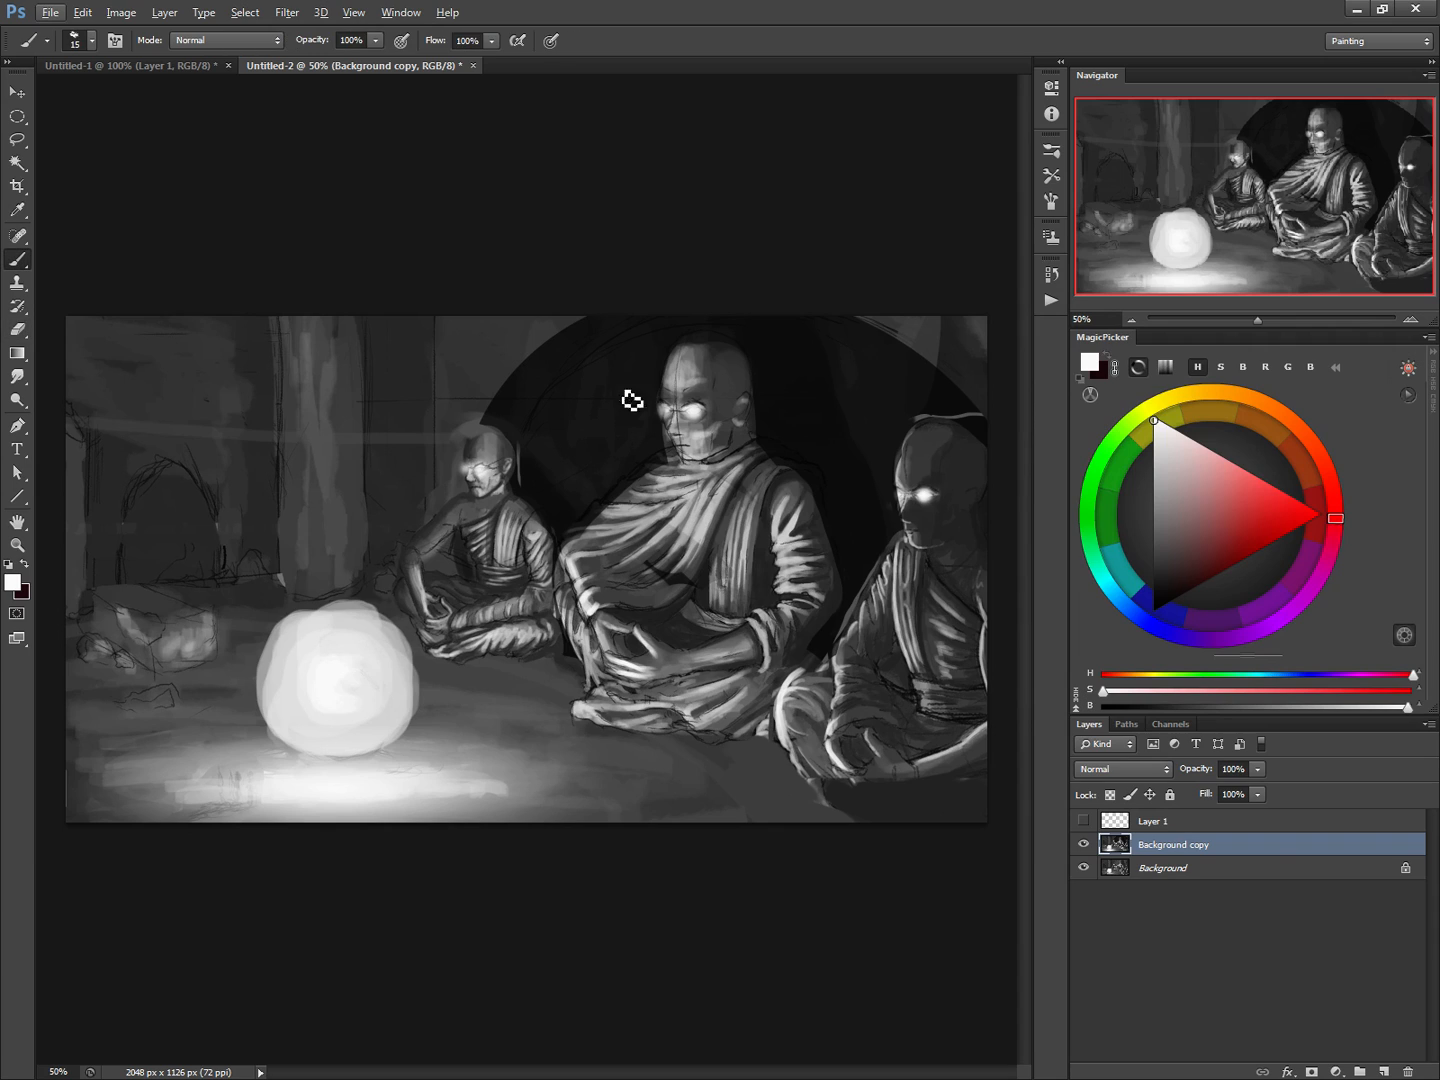
alt+click(829, 463)
key(bracketright)
key(bracketright)
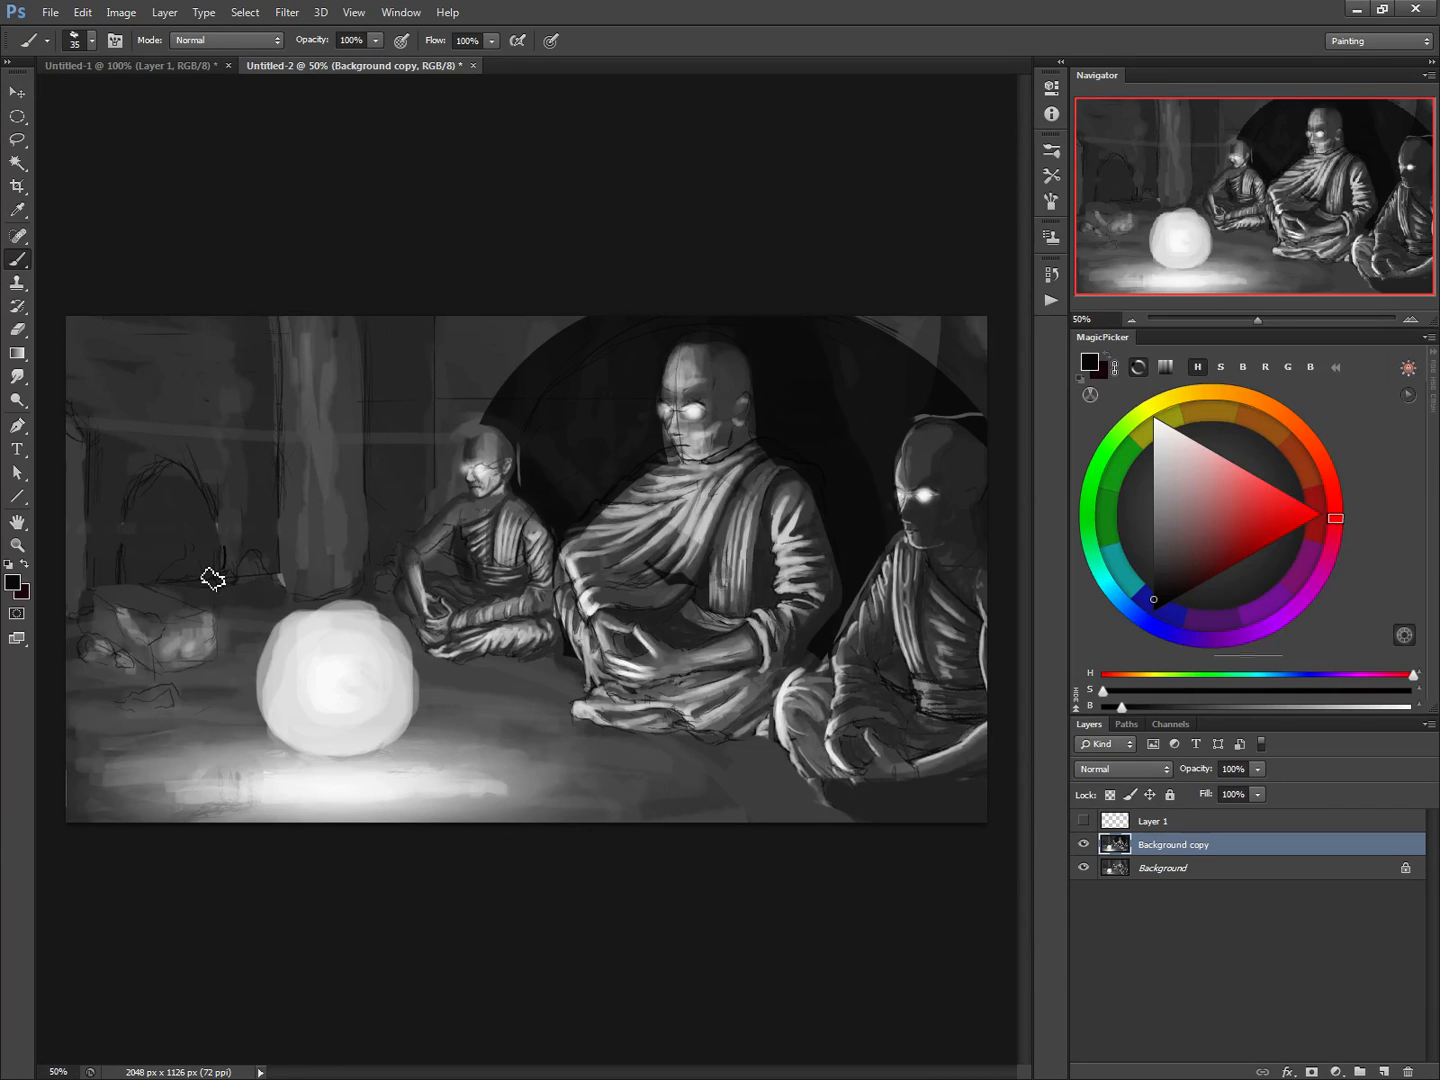
key(bracketright)
mouse_move(210, 571)
mouse_down()
mouse_move(205, 520)
mouse_move(191, 500)
mouse_move(211, 578)
mouse_move(182, 487)
mouse_move(183, 548)
mouse_up()
key(bracketright)
key(bracketright)
mouse_move(178, 578)
mouse_down()
mouse_move(157, 485)
mouse_move(151, 574)
mouse_move(136, 559)
mouse_move(133, 577)
mouse_move(147, 498)
mouse_move(173, 563)
mouse_move(184, 517)
mouse_move(162, 491)
mouse_move(189, 561)
mouse_move(149, 544)
mouse_move(195, 549)
mouse_up()
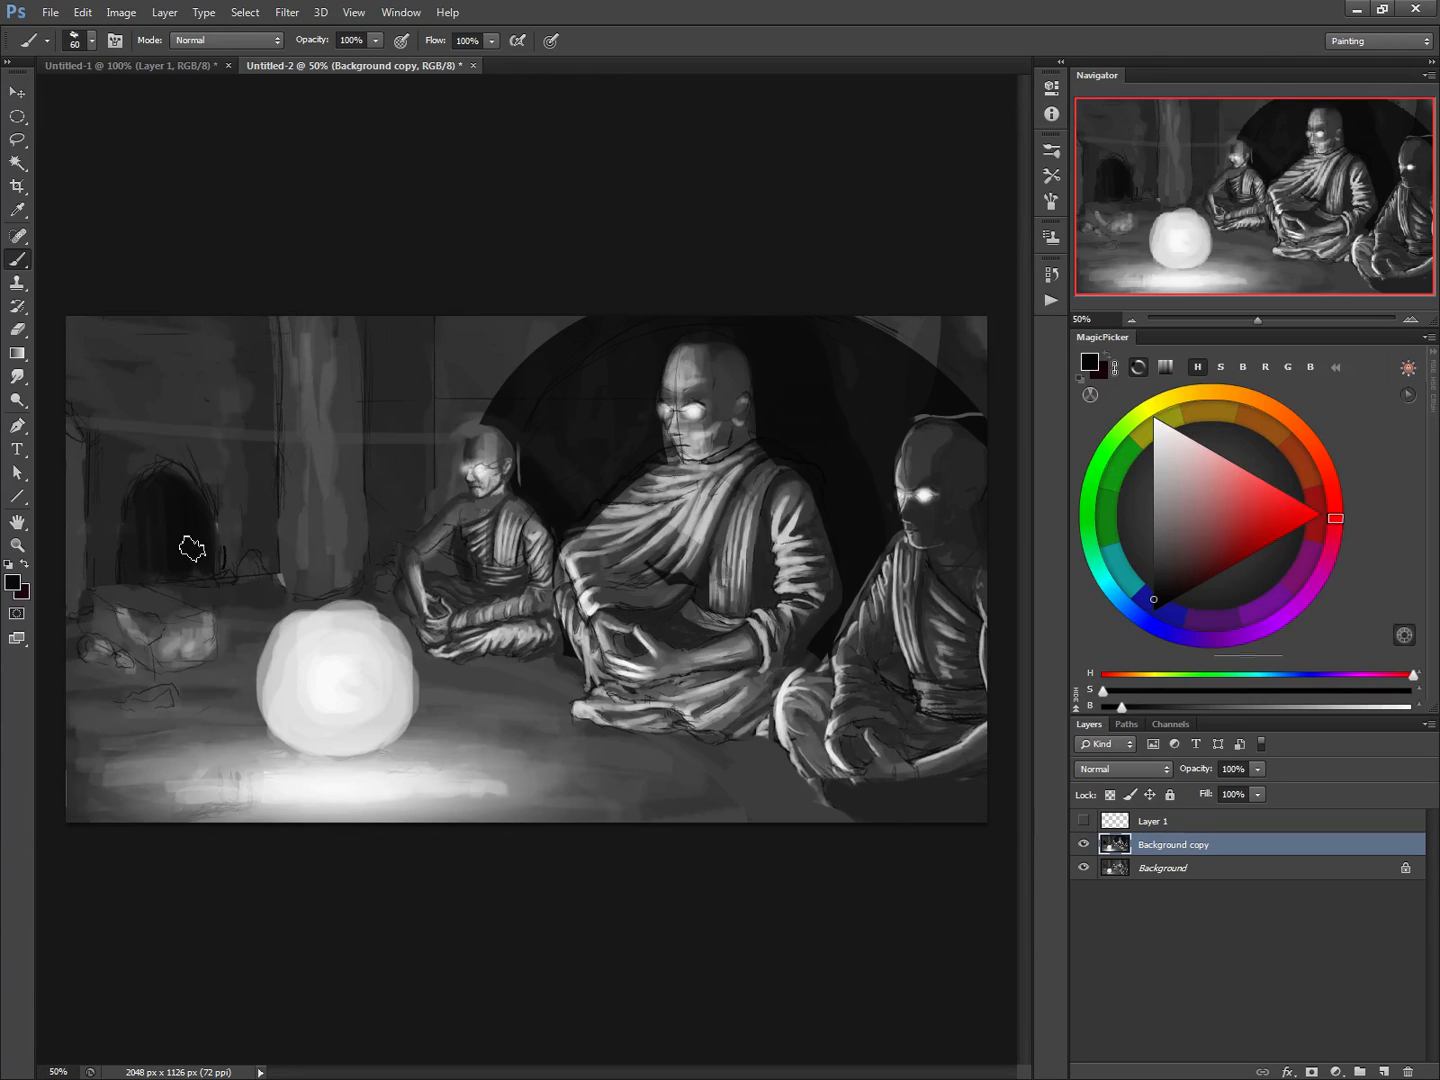
Paint two tiny near-black standing figures with cast shadows on the lit floor in front of the orb, using a 15 px brush
key(bracketleft)
key(bracketleft)
key(bracketleft)
key(bracketleft)
key(bracketleft)
key(bracketleft)
key(bracketleft)
click(238, 776)
mouse_move(237, 812)
mouse_down()
mouse_move(183, 829)
mouse_move(216, 823)
mouse_move(204, 833)
mouse_up()
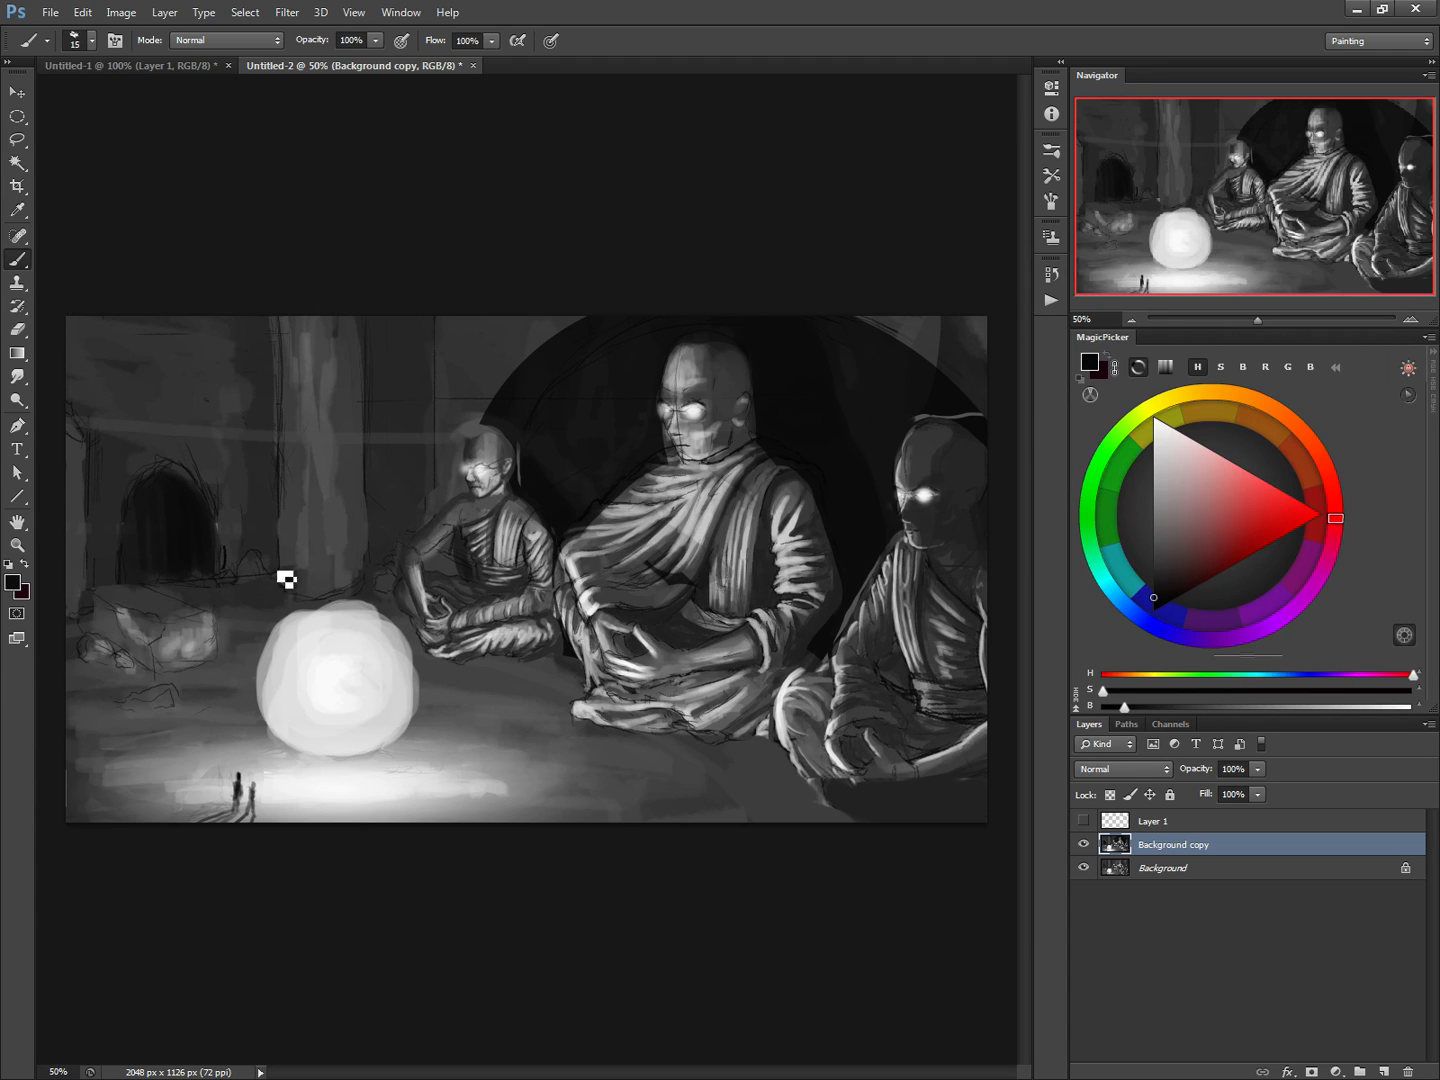
Paint over the light pillar behind the orb with sampled dark wall grey at 90 px, and soften the wall edge beside it at 60 px
key(bracketright)
key(bracketright)
key(bracketright)
key(bracketright)
key(bracketright)
key(bracketright)
key(bracketright)
key(bracketright)
key(bracketright)
alt+click(376, 483)
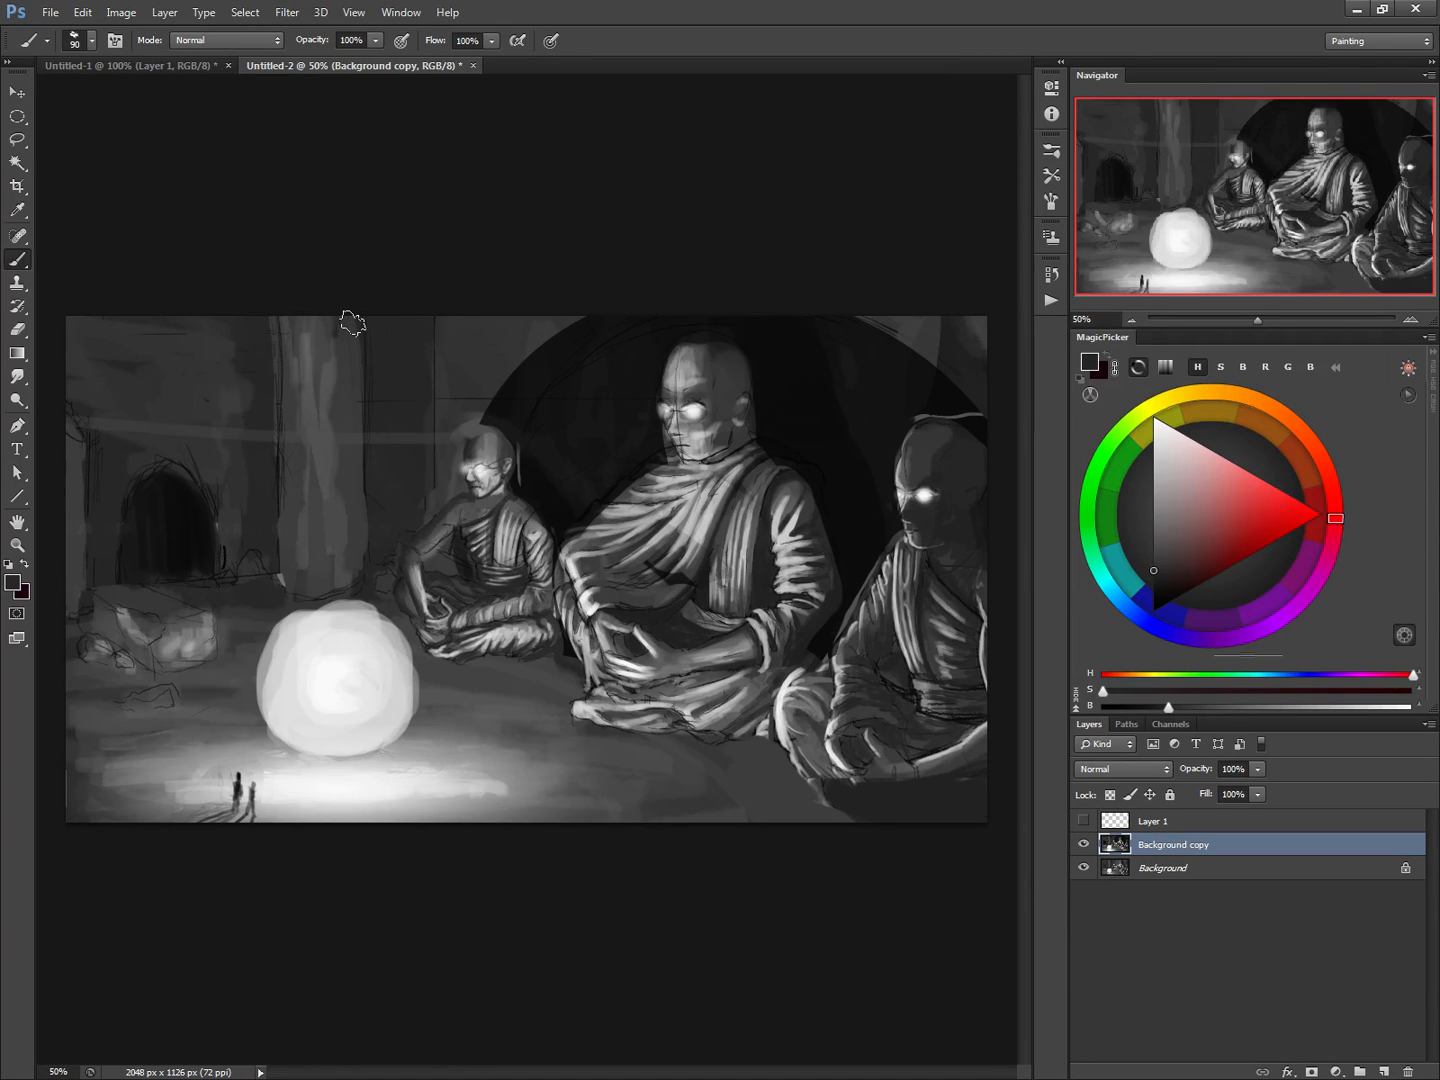
mouse_move(352, 326)
mouse_down()
mouse_move(354, 556)
mouse_move(333, 375)
mouse_move(328, 443)
mouse_move(309, 464)
mouse_move(305, 357)
mouse_move(286, 509)
mouse_move(275, 323)
mouse_move(283, 554)
mouse_up()
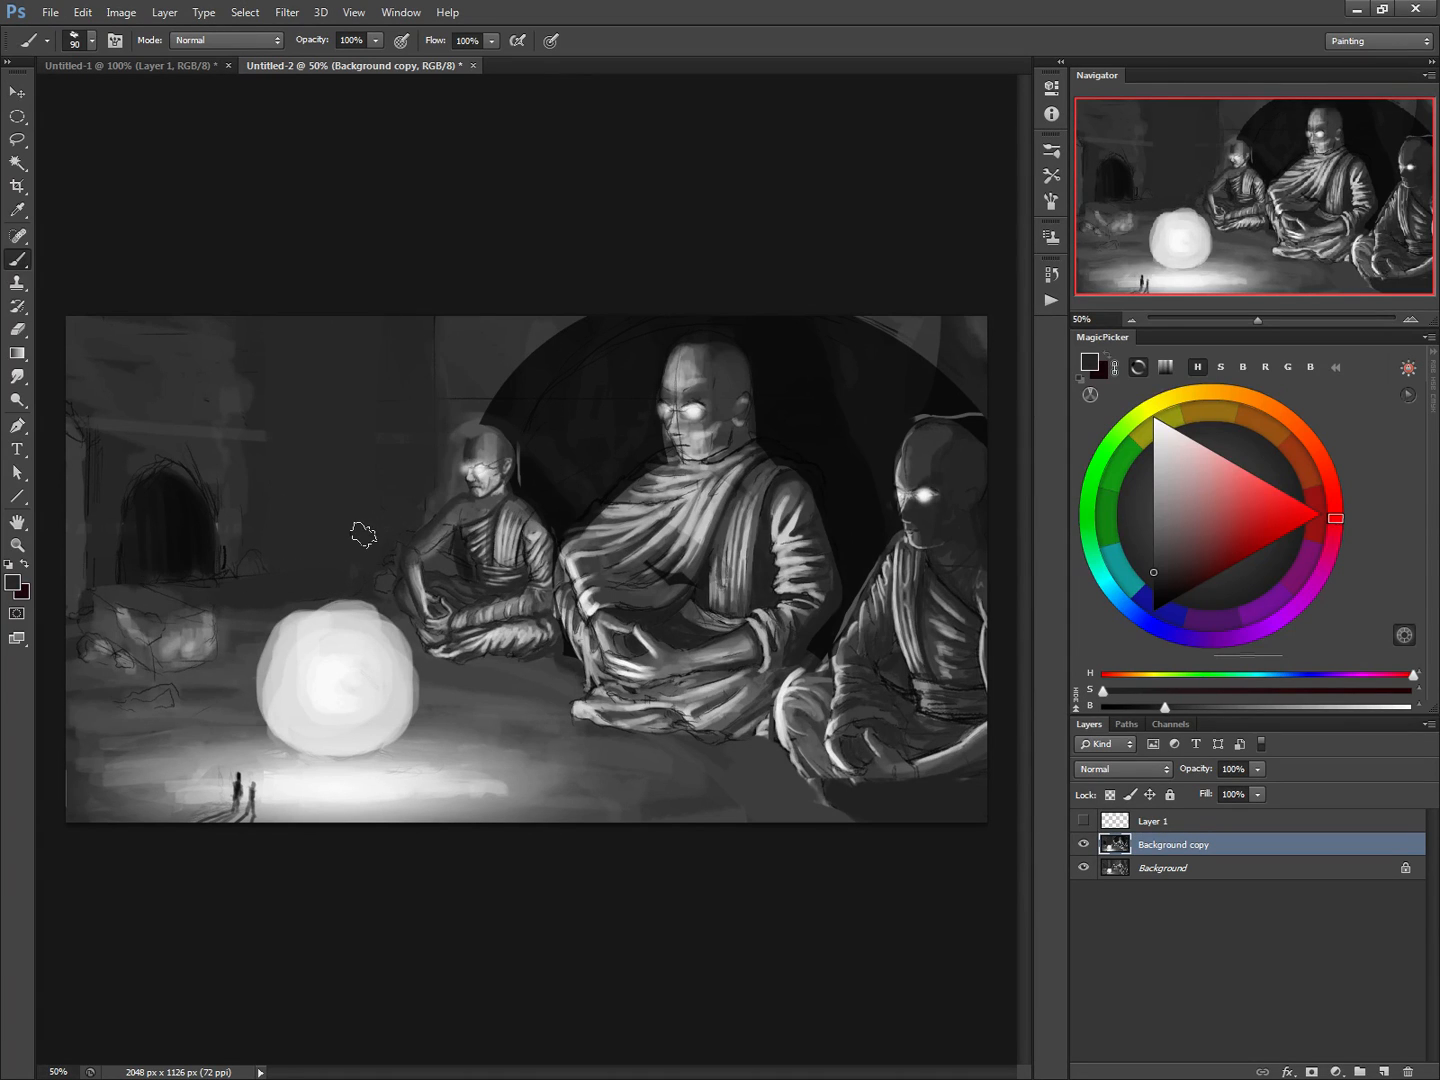
alt+click(447, 329)
key(bracketleft)
key(bracketleft)
key(bracketleft)
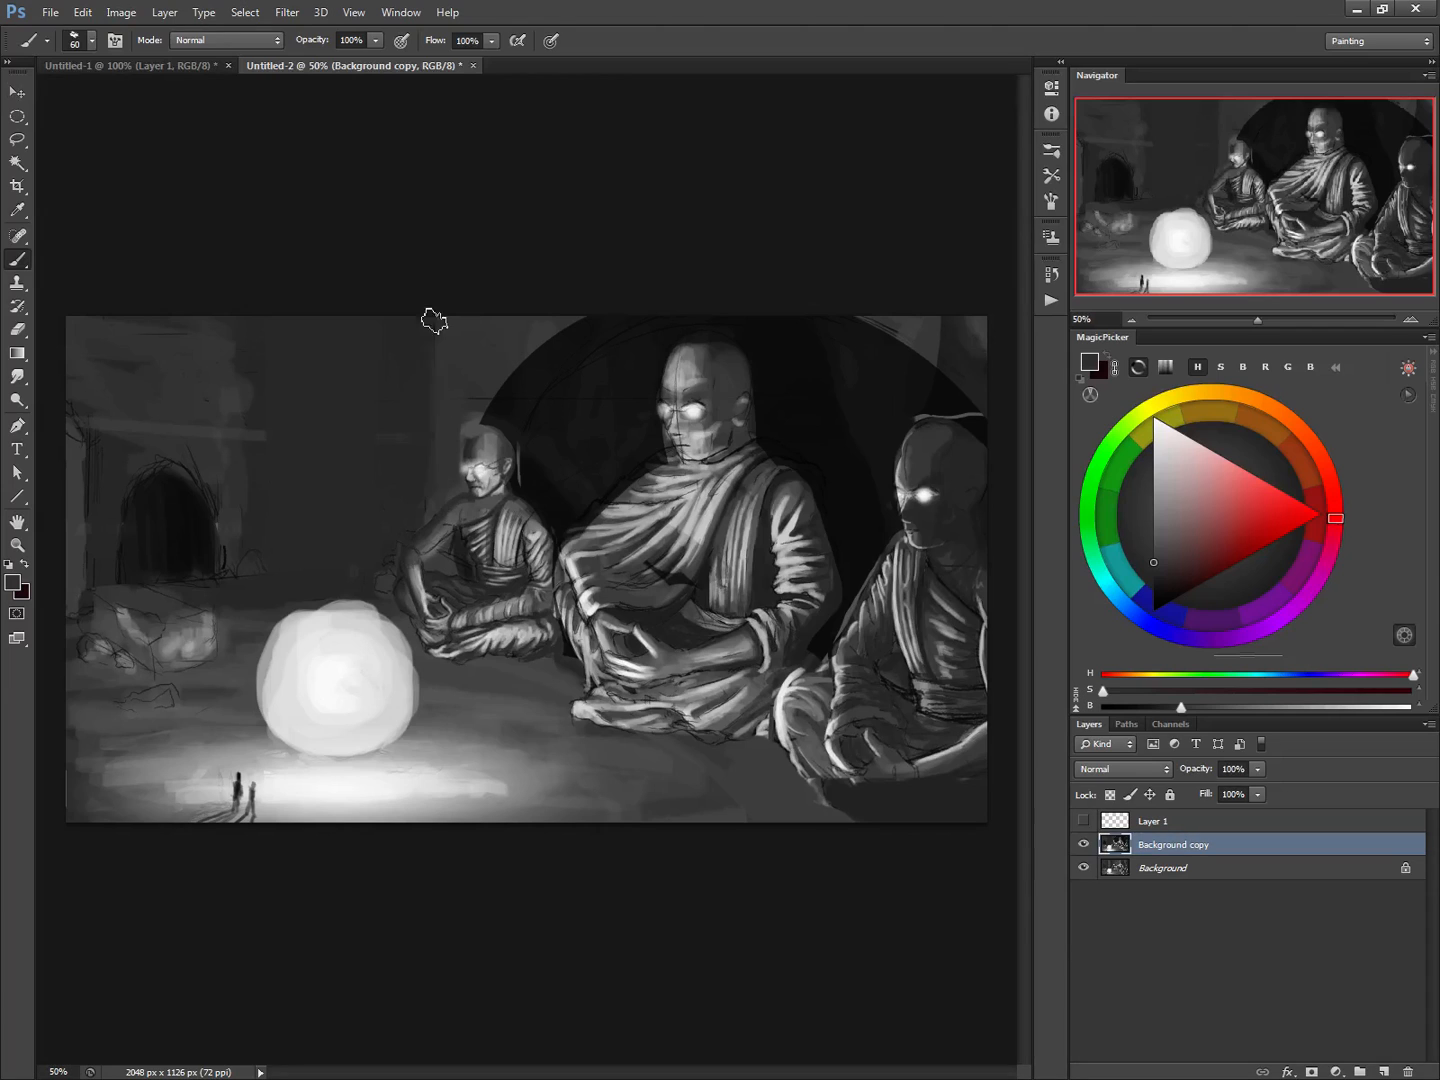
Show the Layer 1 perspective guides and paint a 20 px near-black line along the upper guide above the doorway
alt+click(177, 527)
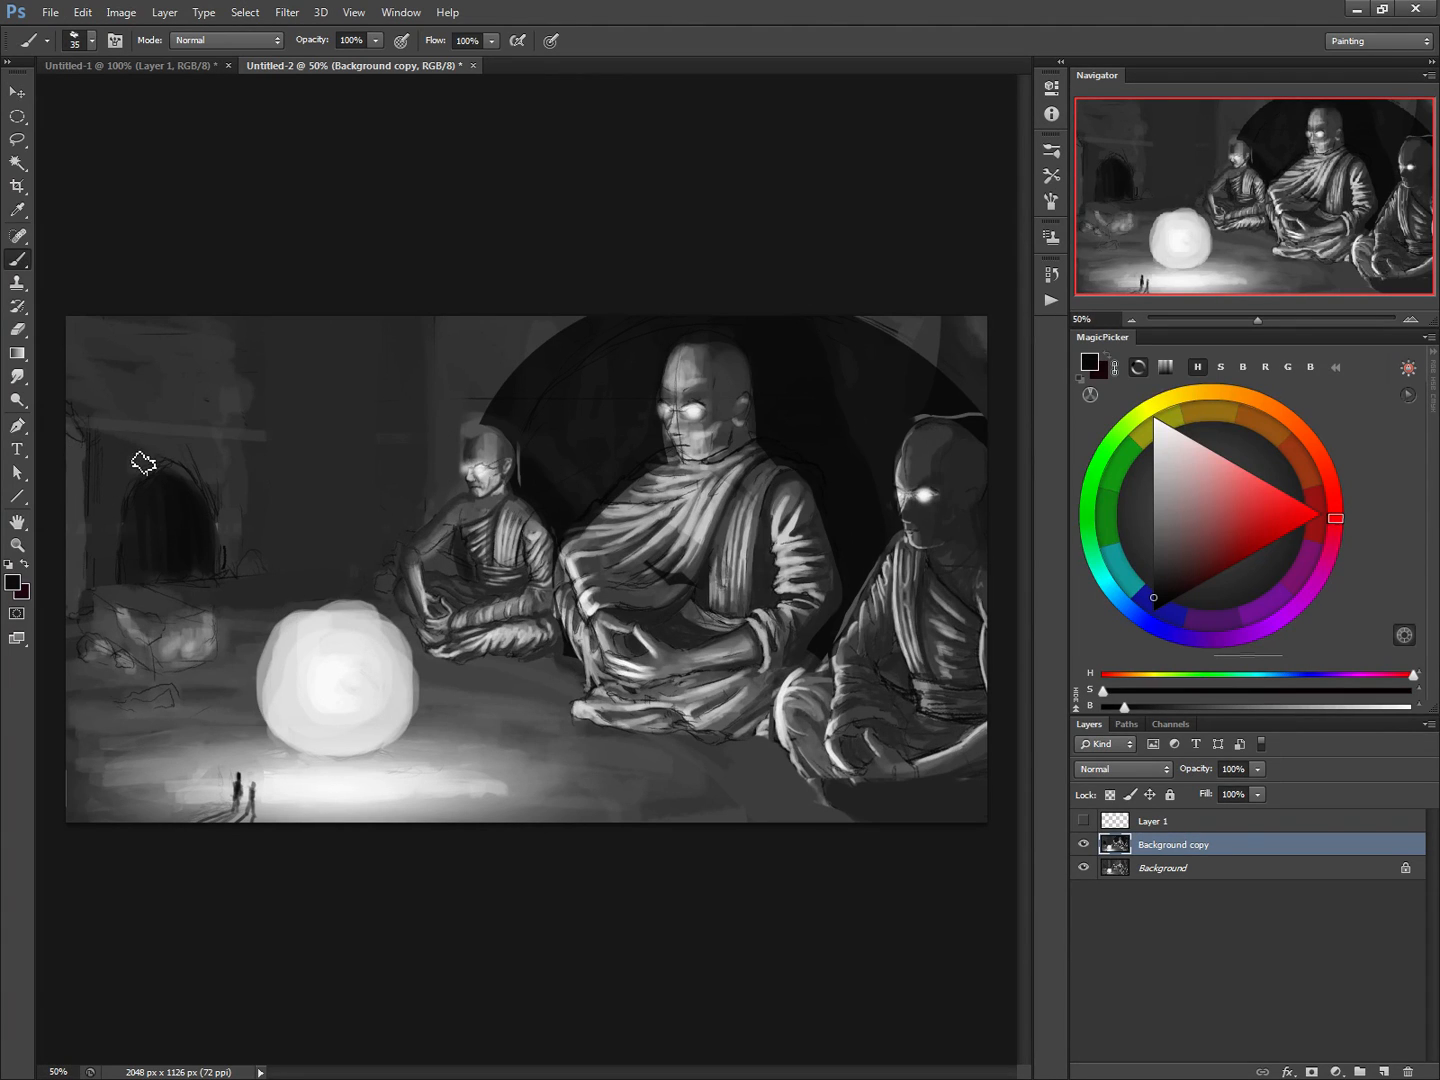
click(1084, 817)
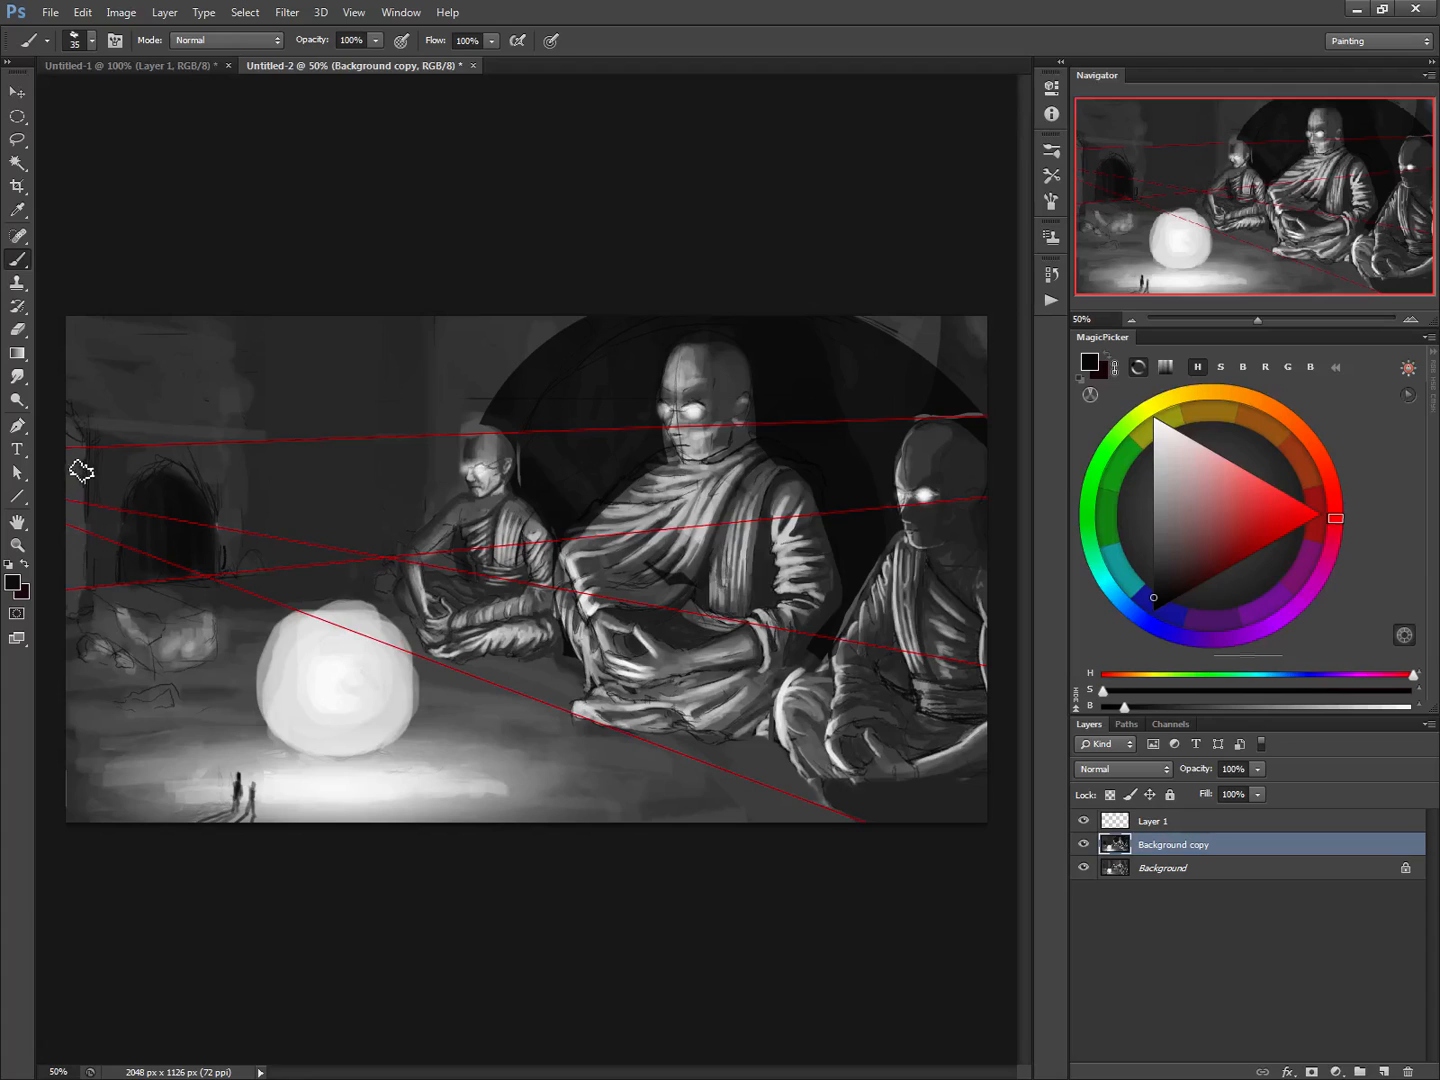
key(bracketleft)
key(bracketleft)
drag(68, 447, 430, 432)
drag(281, 448, 458, 432)
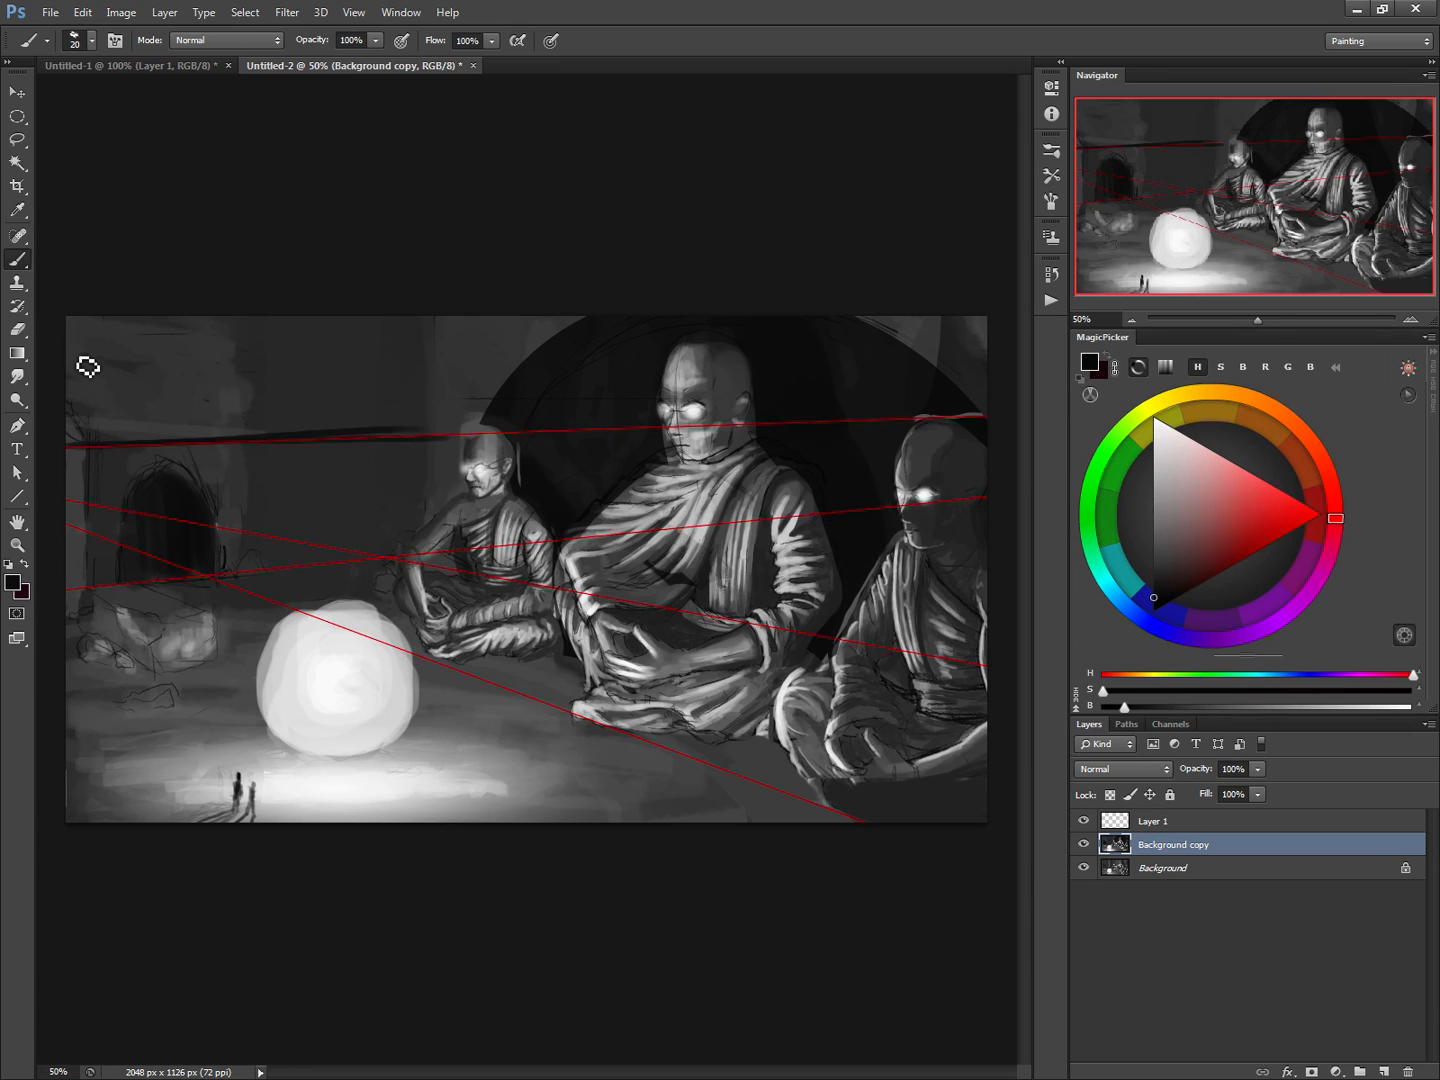
Paint a second near-black line across the upper back wall as far as the dark circle, and extend the lower line towards the small monk
drag(77, 374, 439, 354)
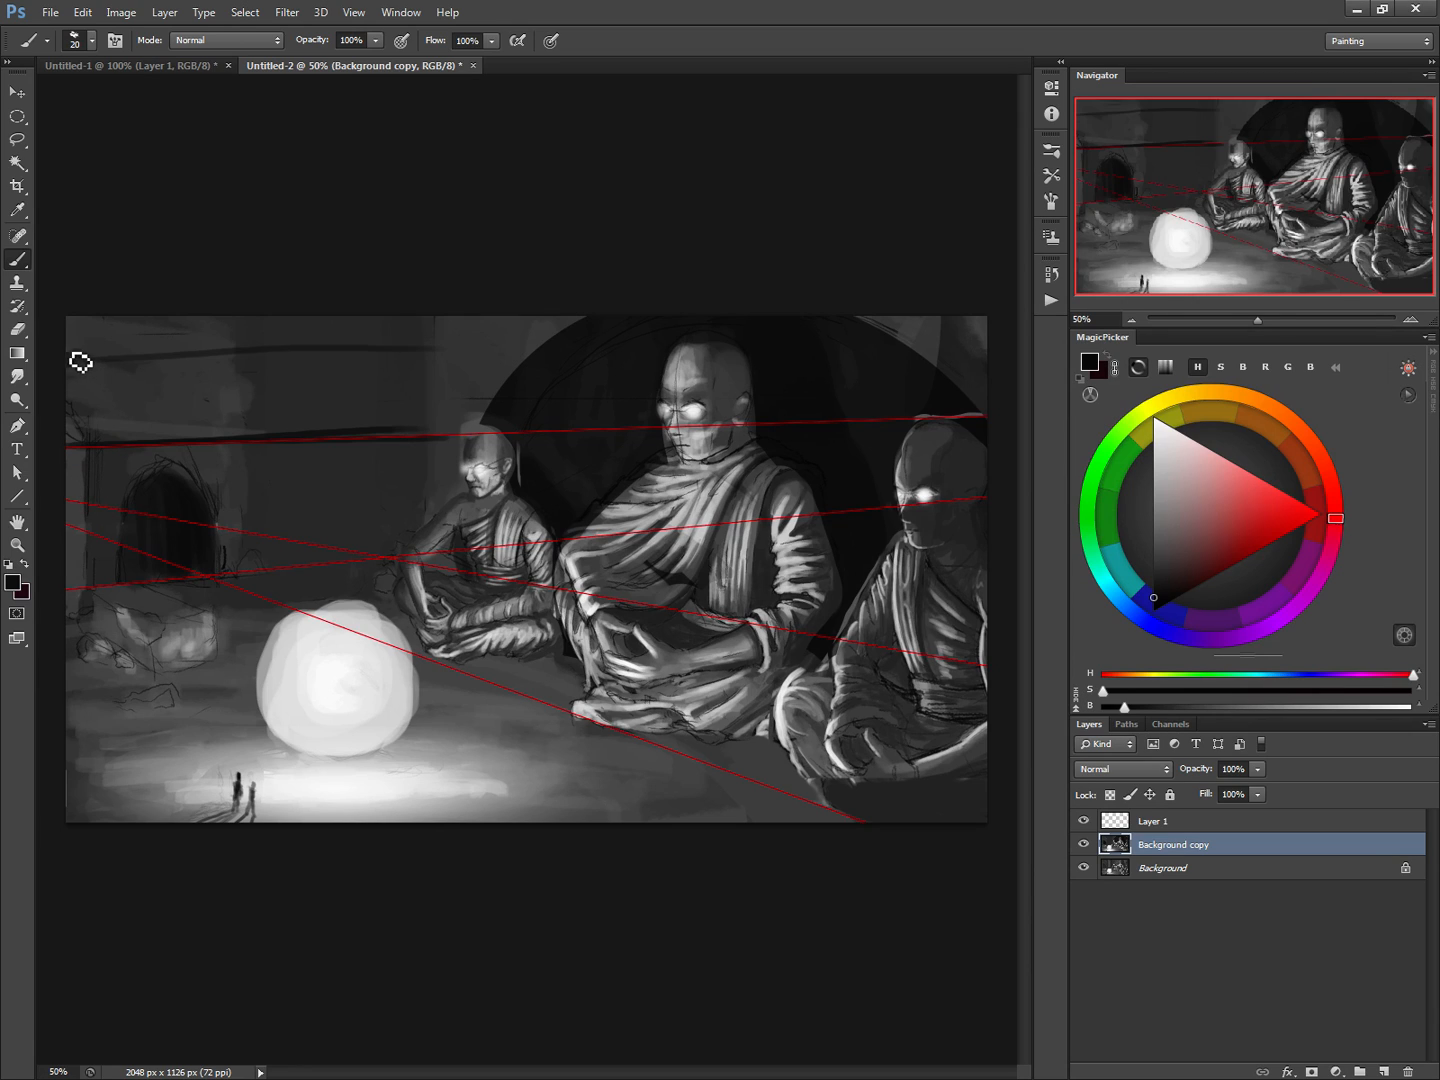
drag(76, 363, 466, 366)
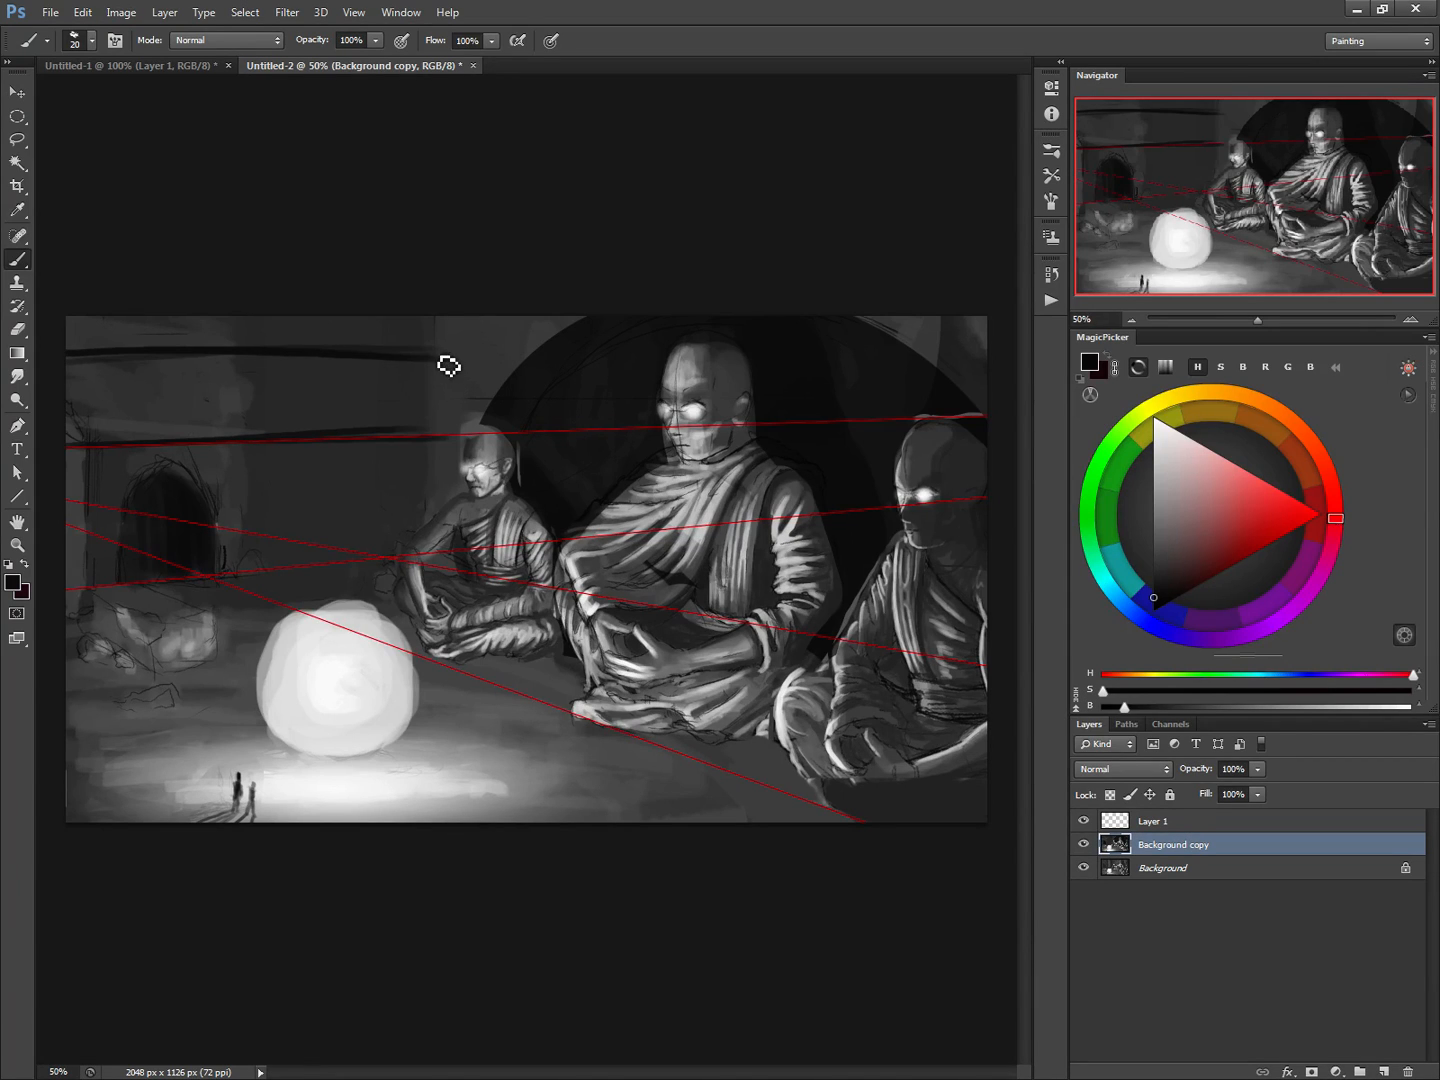
drag(454, 356, 529, 354)
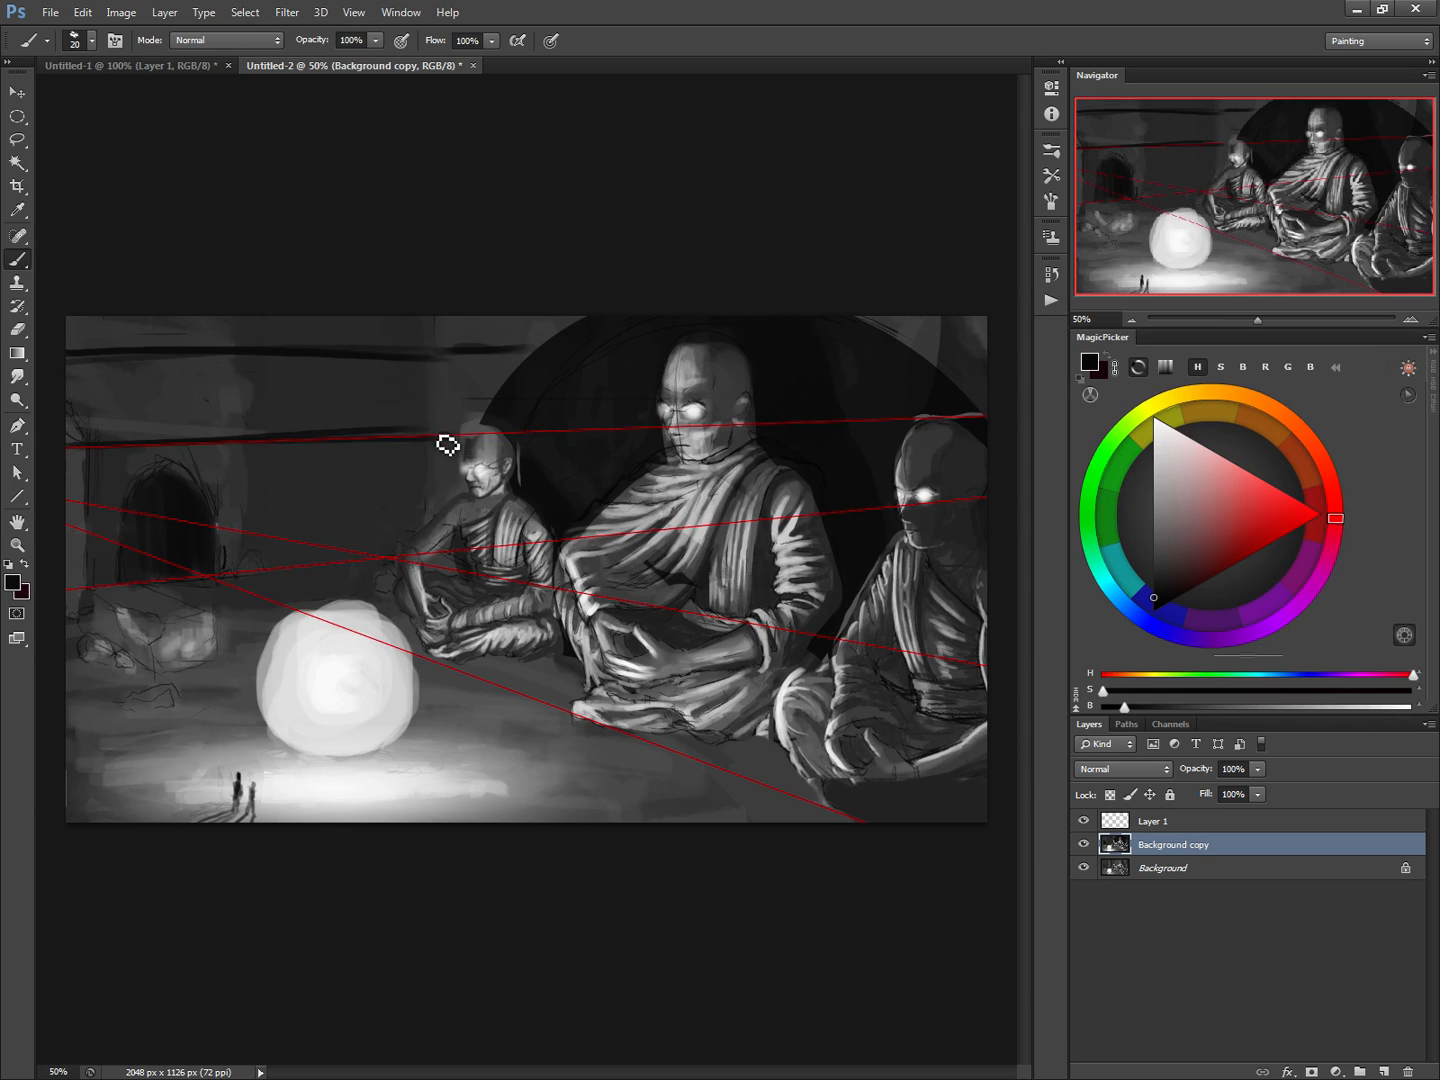
drag(447, 445, 471, 446)
drag(459, 359, 528, 363)
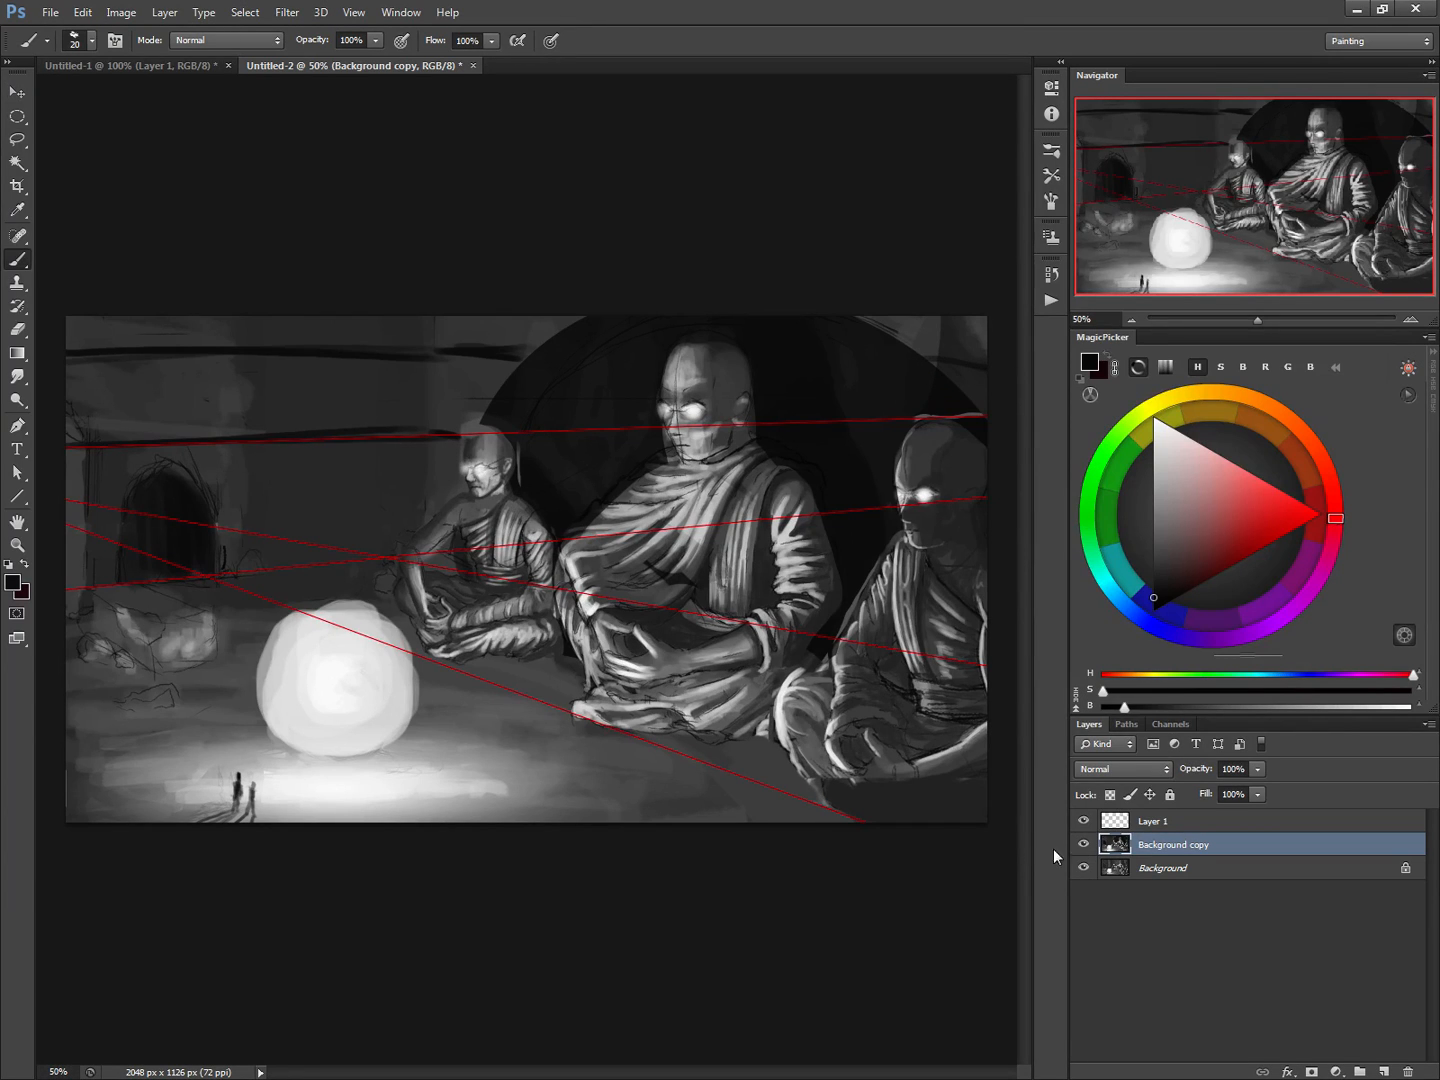
Try a light grey highlight sampled from the orb's edge along the lower wall line, and undo it
alt+click(345, 612)
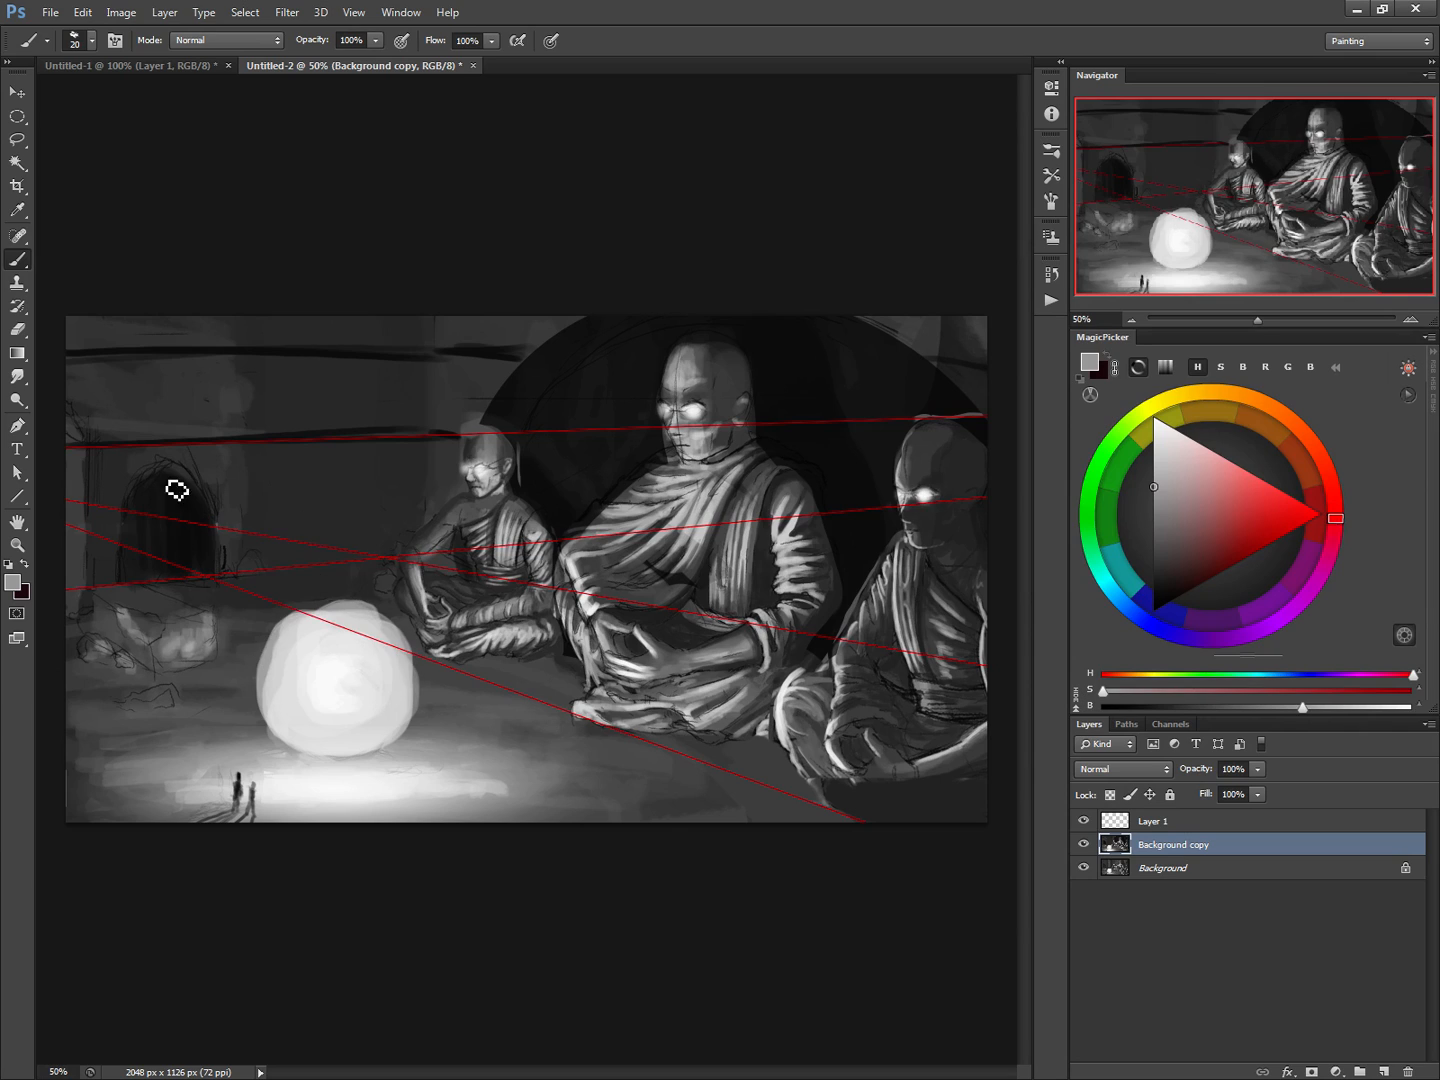
drag(73, 446, 446, 434)
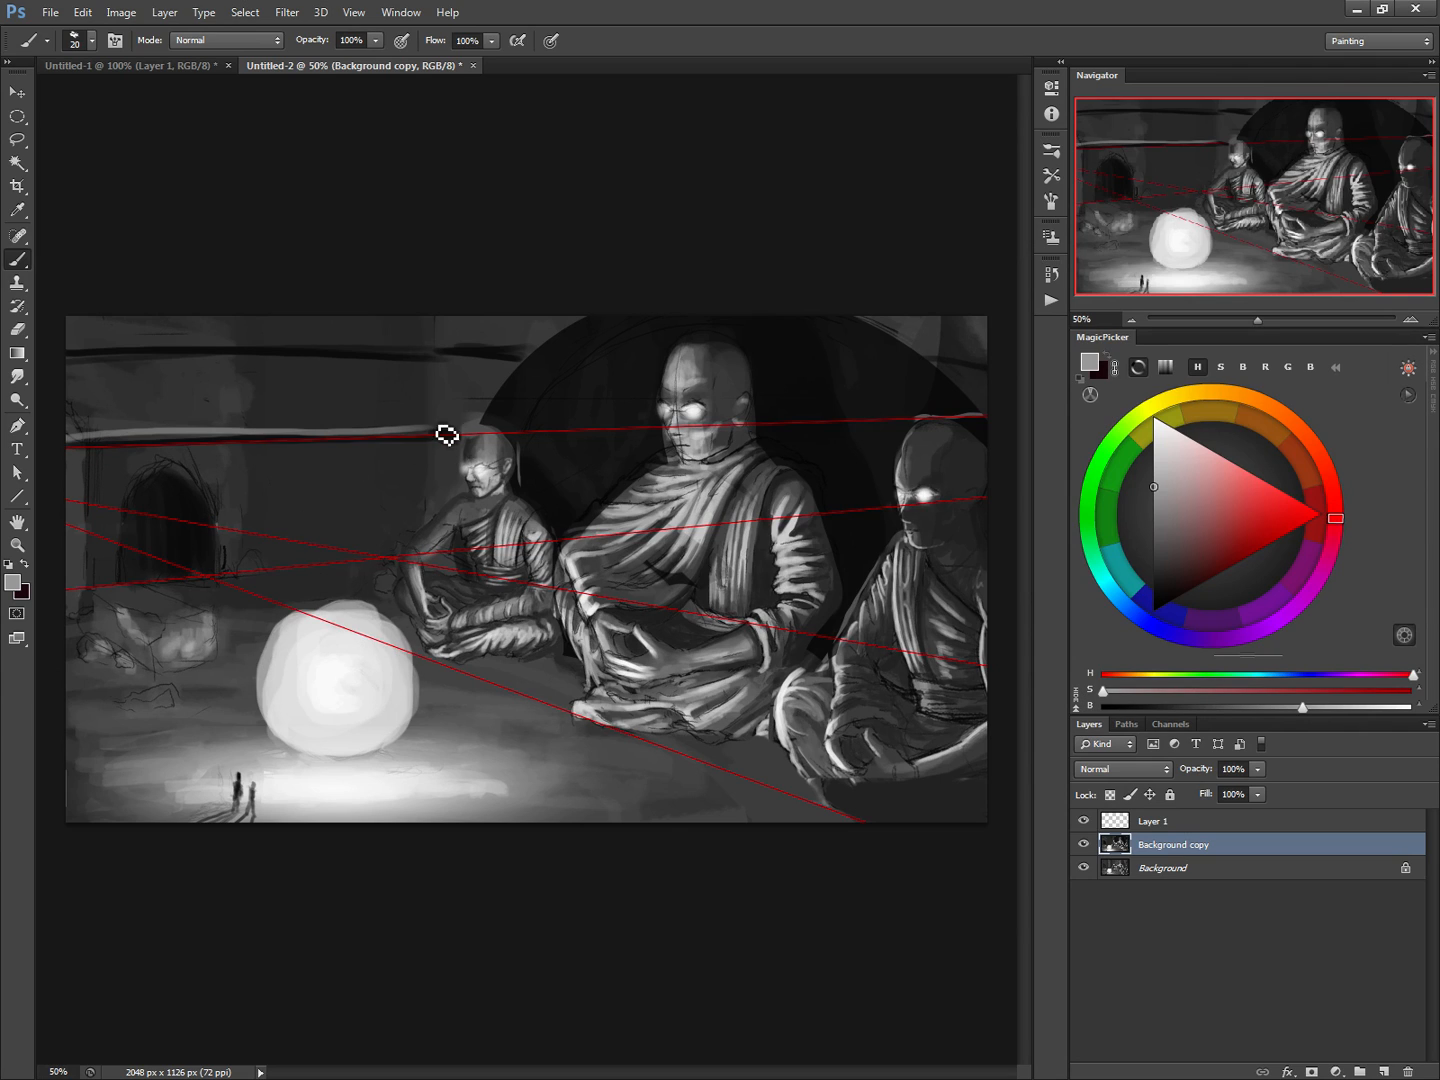
mouse_move(243, 436)
mouse_down()
mouse_move(94, 440)
mouse_move(322, 422)
mouse_up()
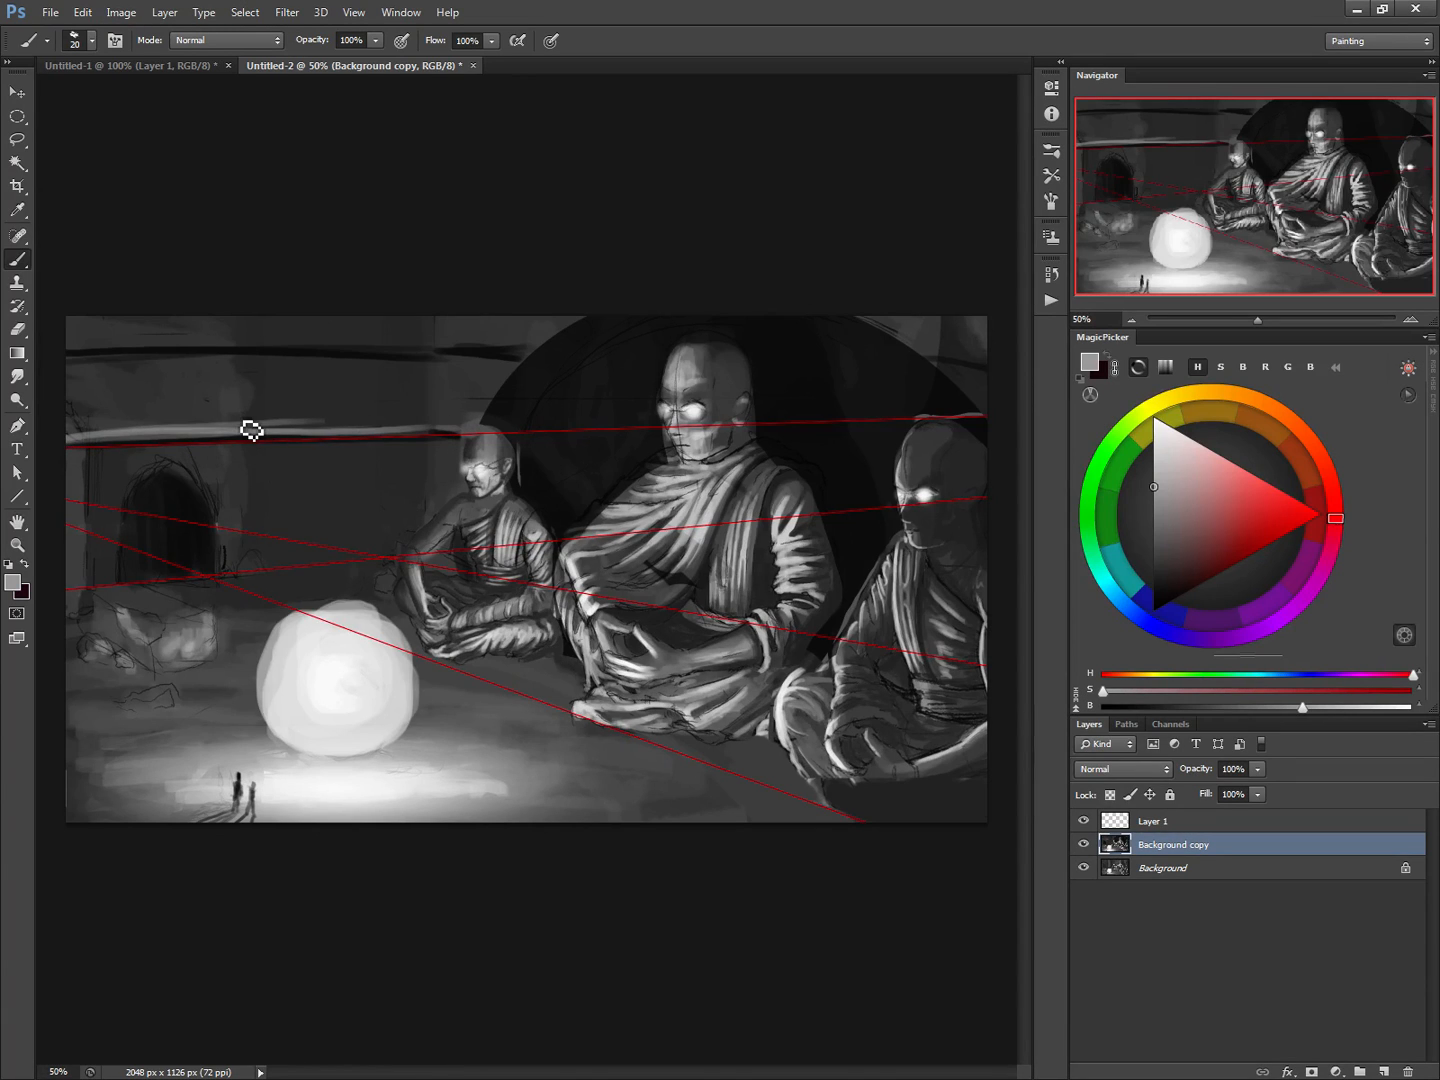
key(ctrl+alt+z)
key(ctrl+alt+z)
key(ctrl+alt+z)
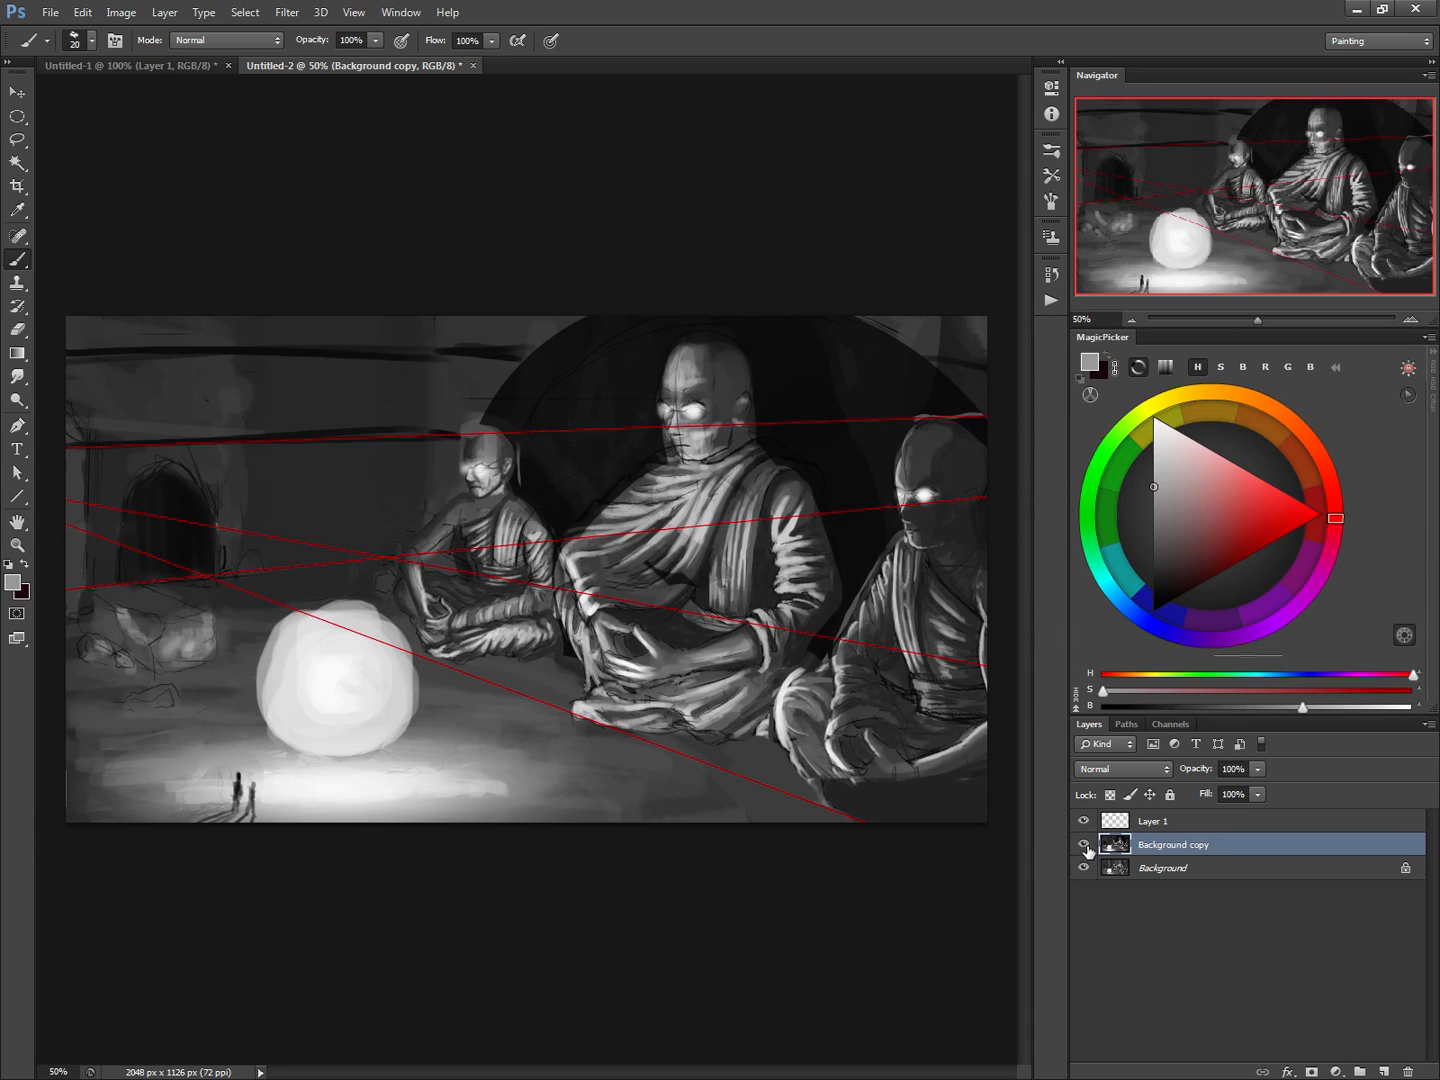
Hide the Layer 1 perspective guides and sample a mid-grey from the painting for the wall highlights
click(1083, 822)
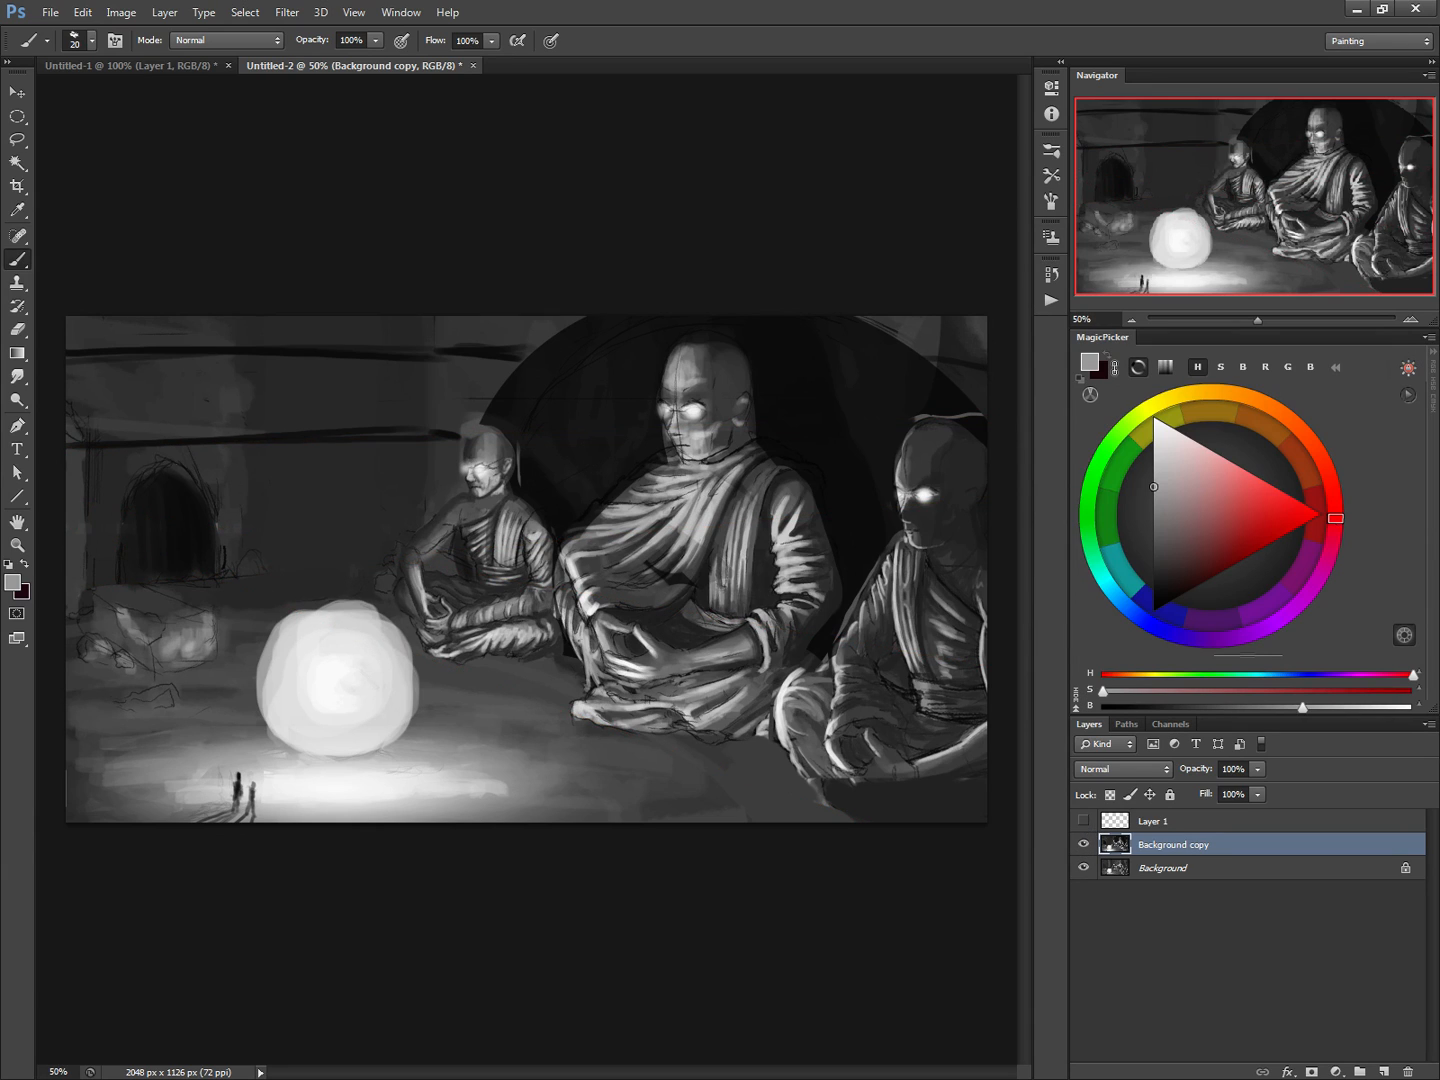
alt+click(275, 643)
alt+click(88, 440)
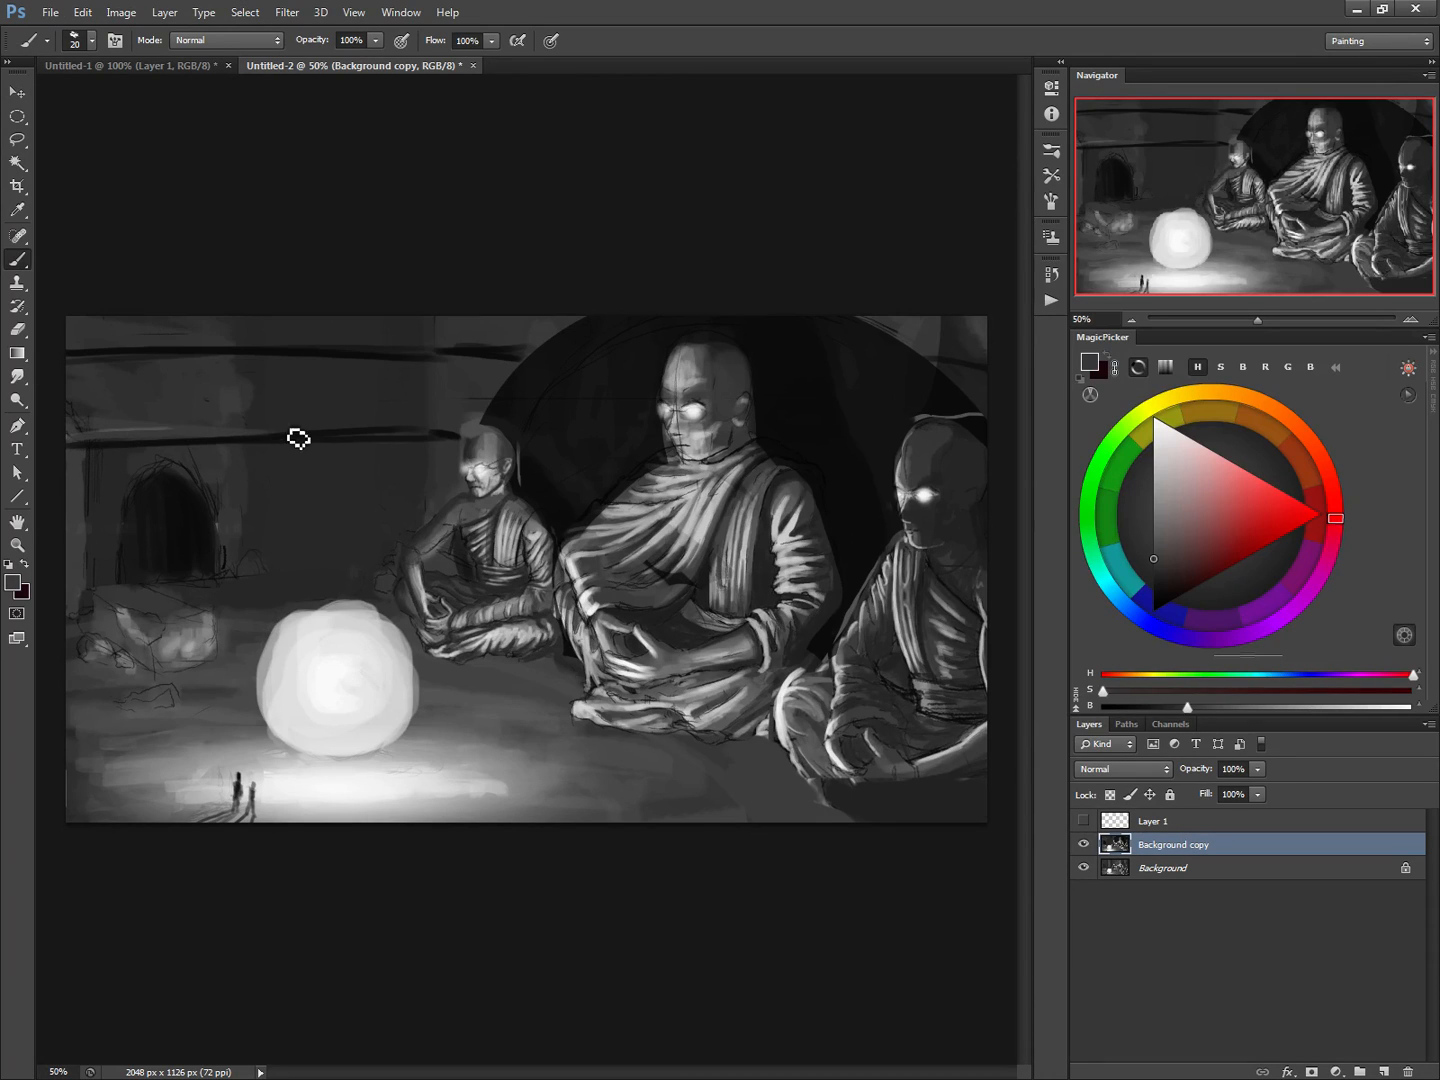
alt+click(122, 427)
Try mid-grey highlights along the top edges of both dark wall lines
mouse_move(88, 446)
mouse_down()
mouse_move(450, 440)
mouse_move(413, 419)
mouse_move(468, 443)
mouse_up()
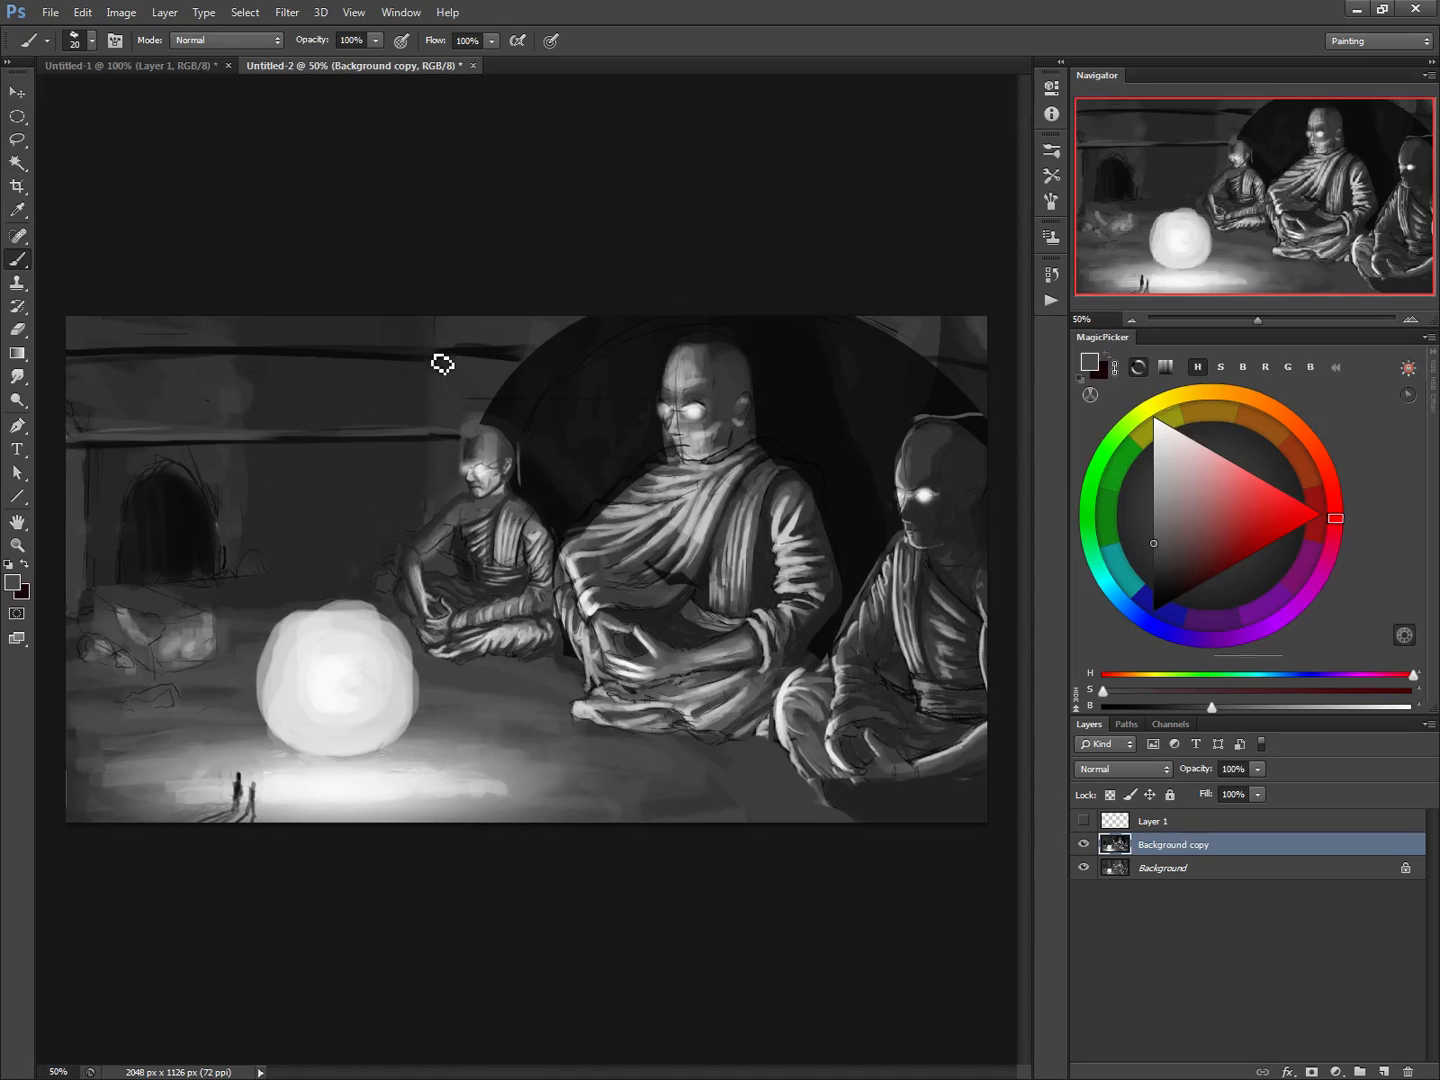
drag(375, 356, 21, 355)
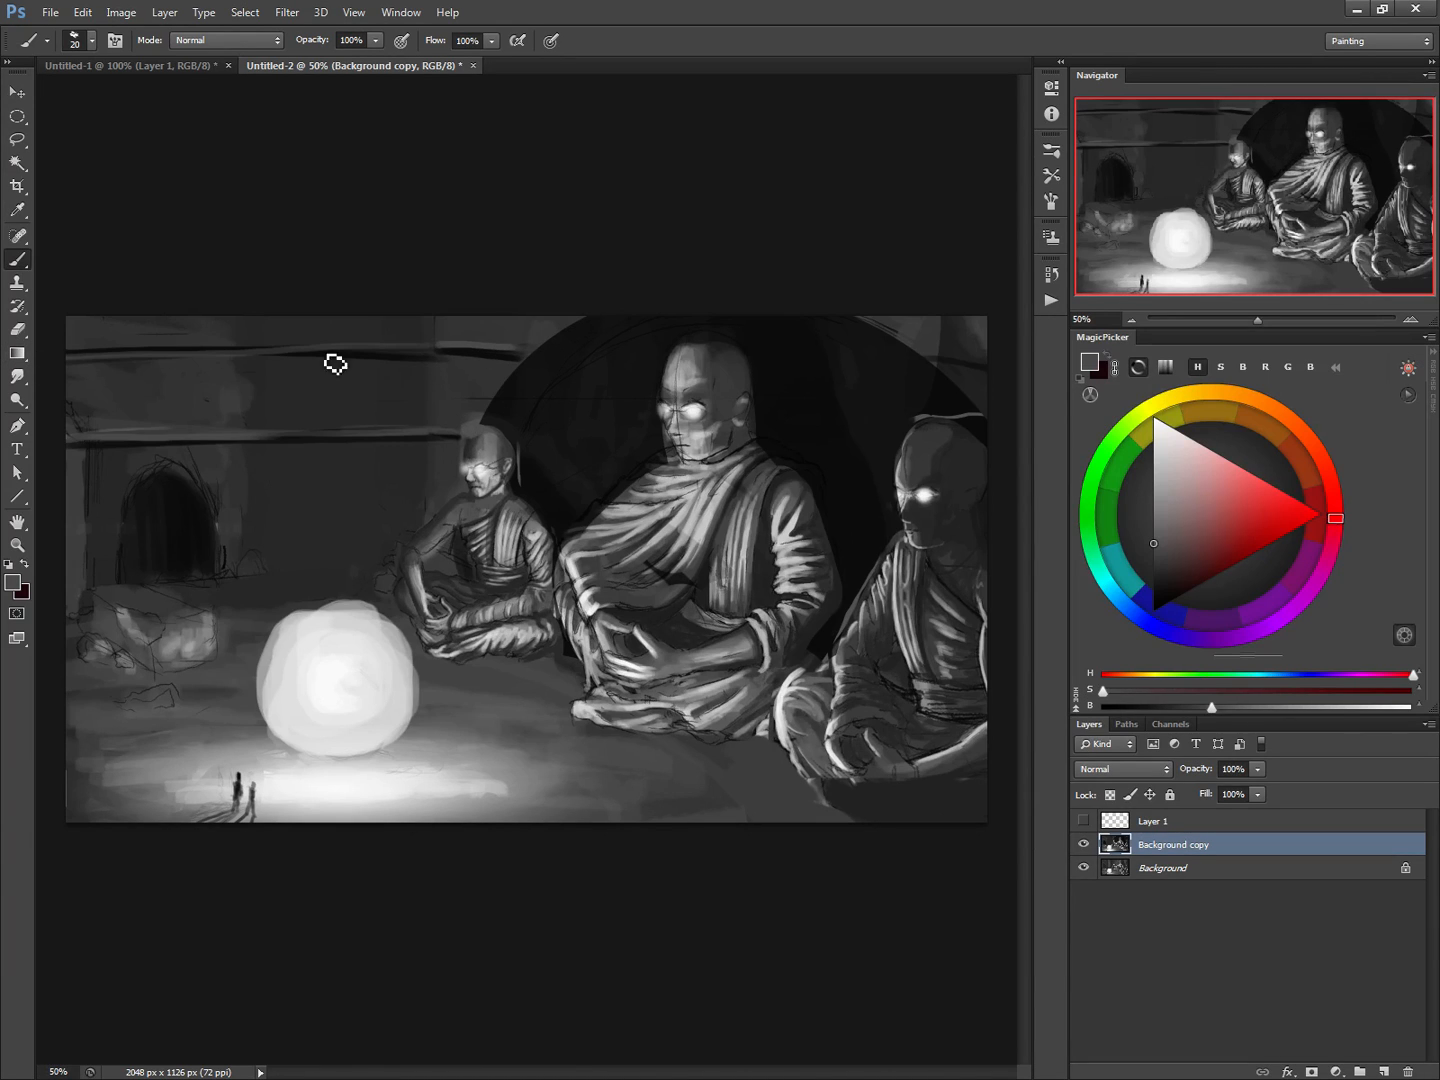
key(ctrl+z)
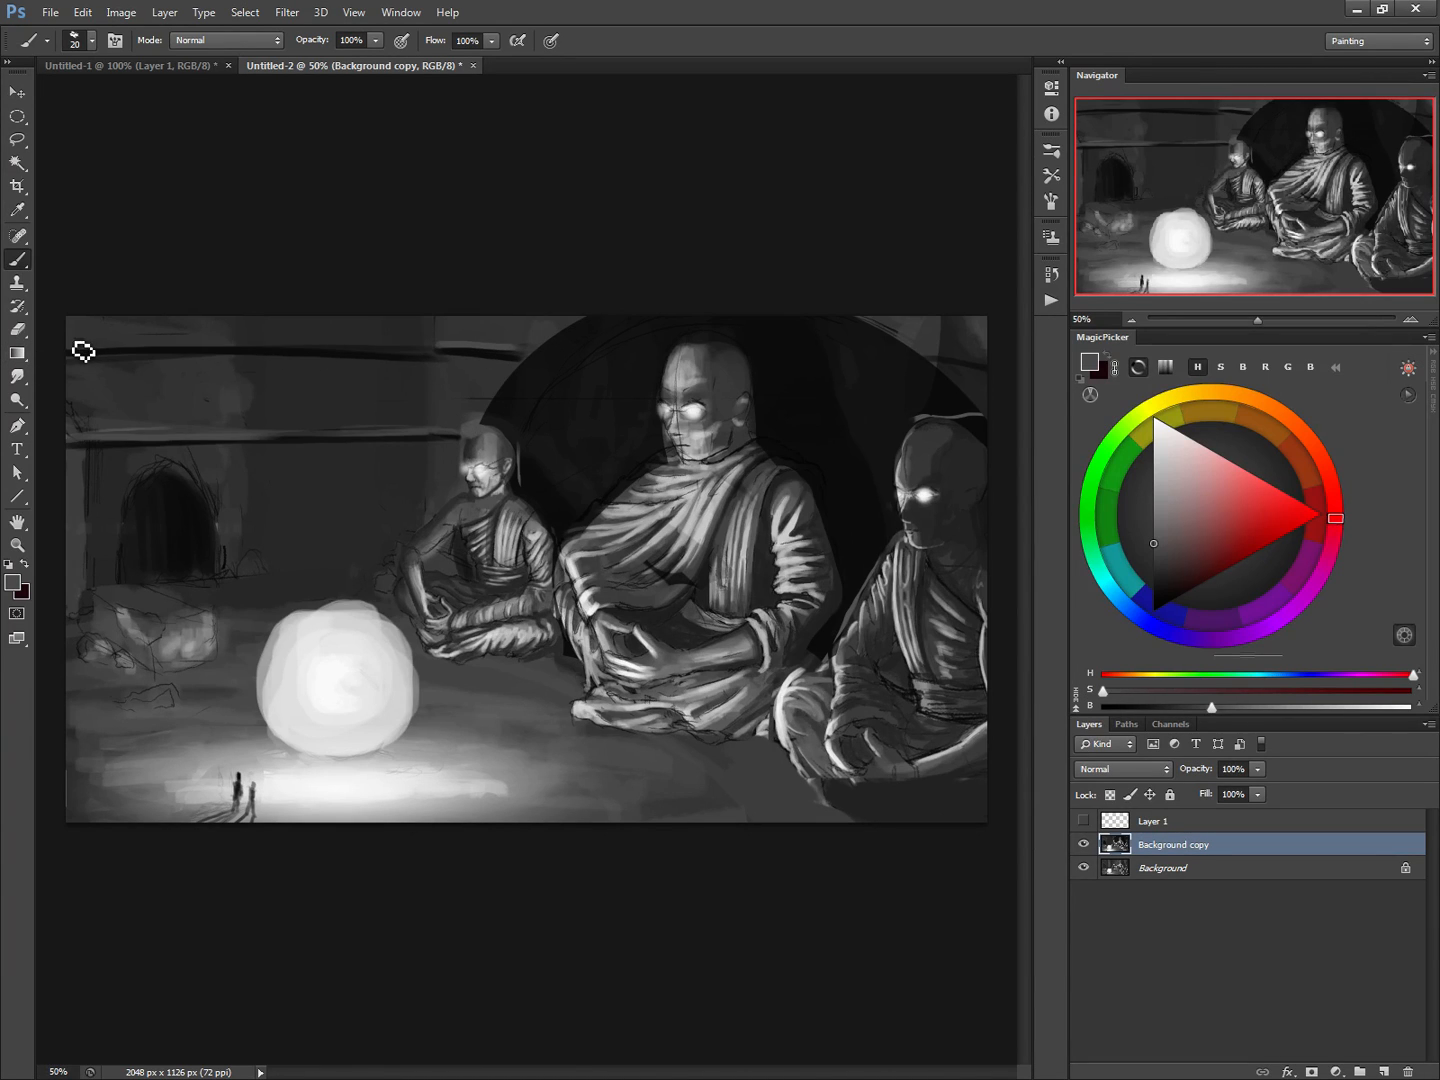
drag(77, 346, 425, 356)
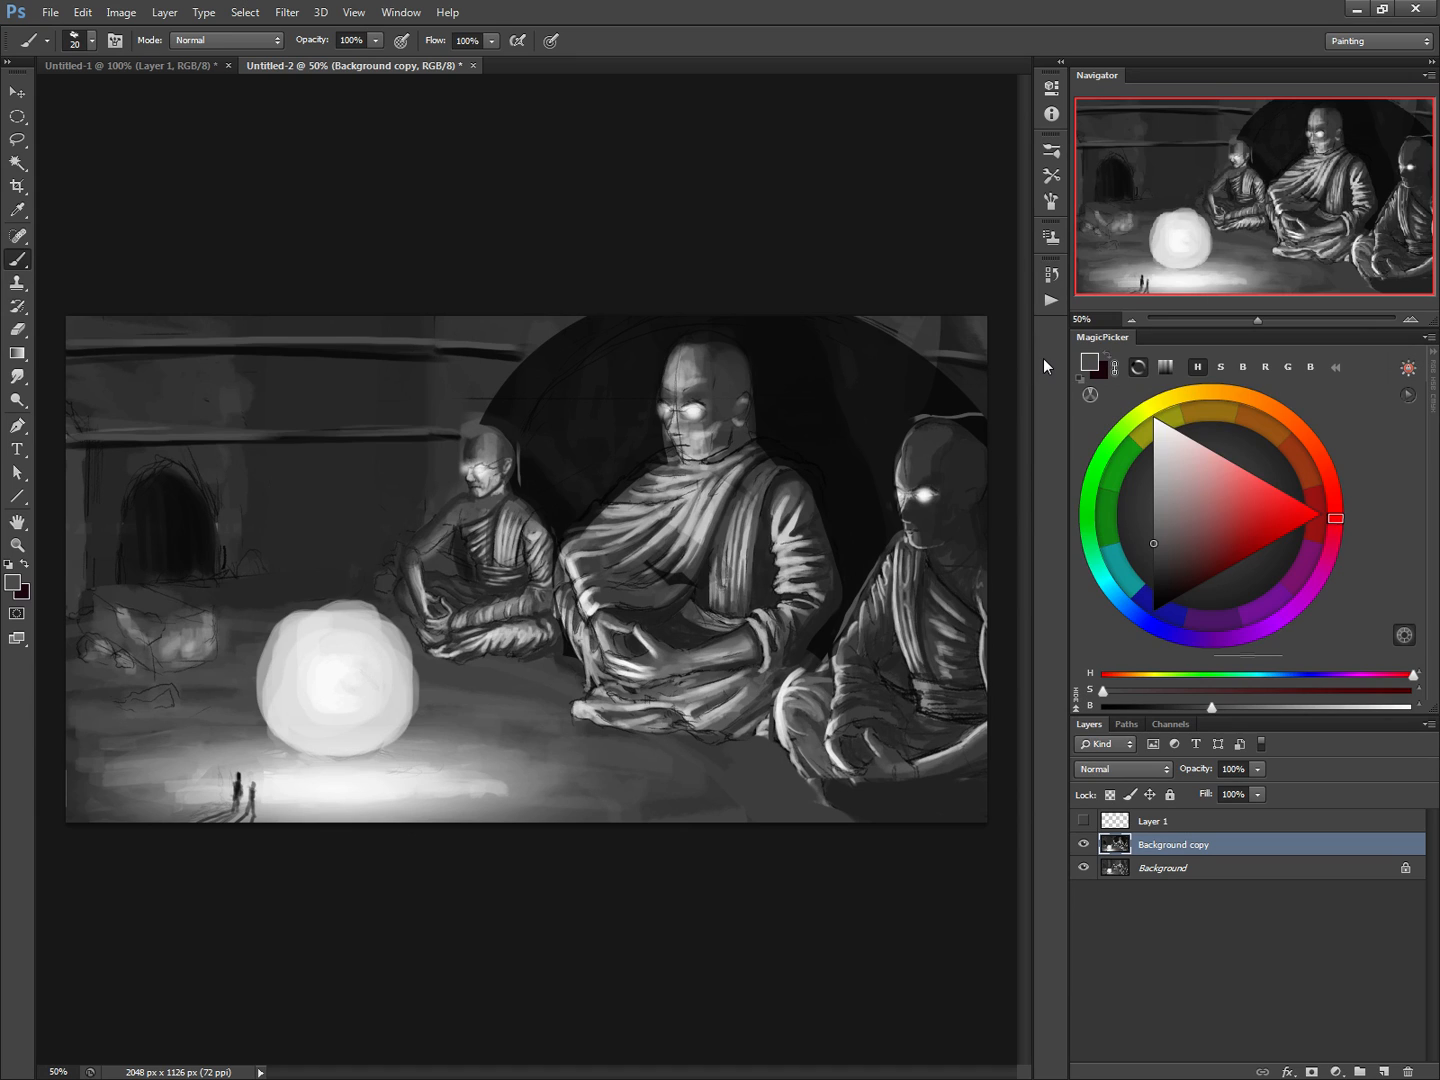
alt+click(365, 356)
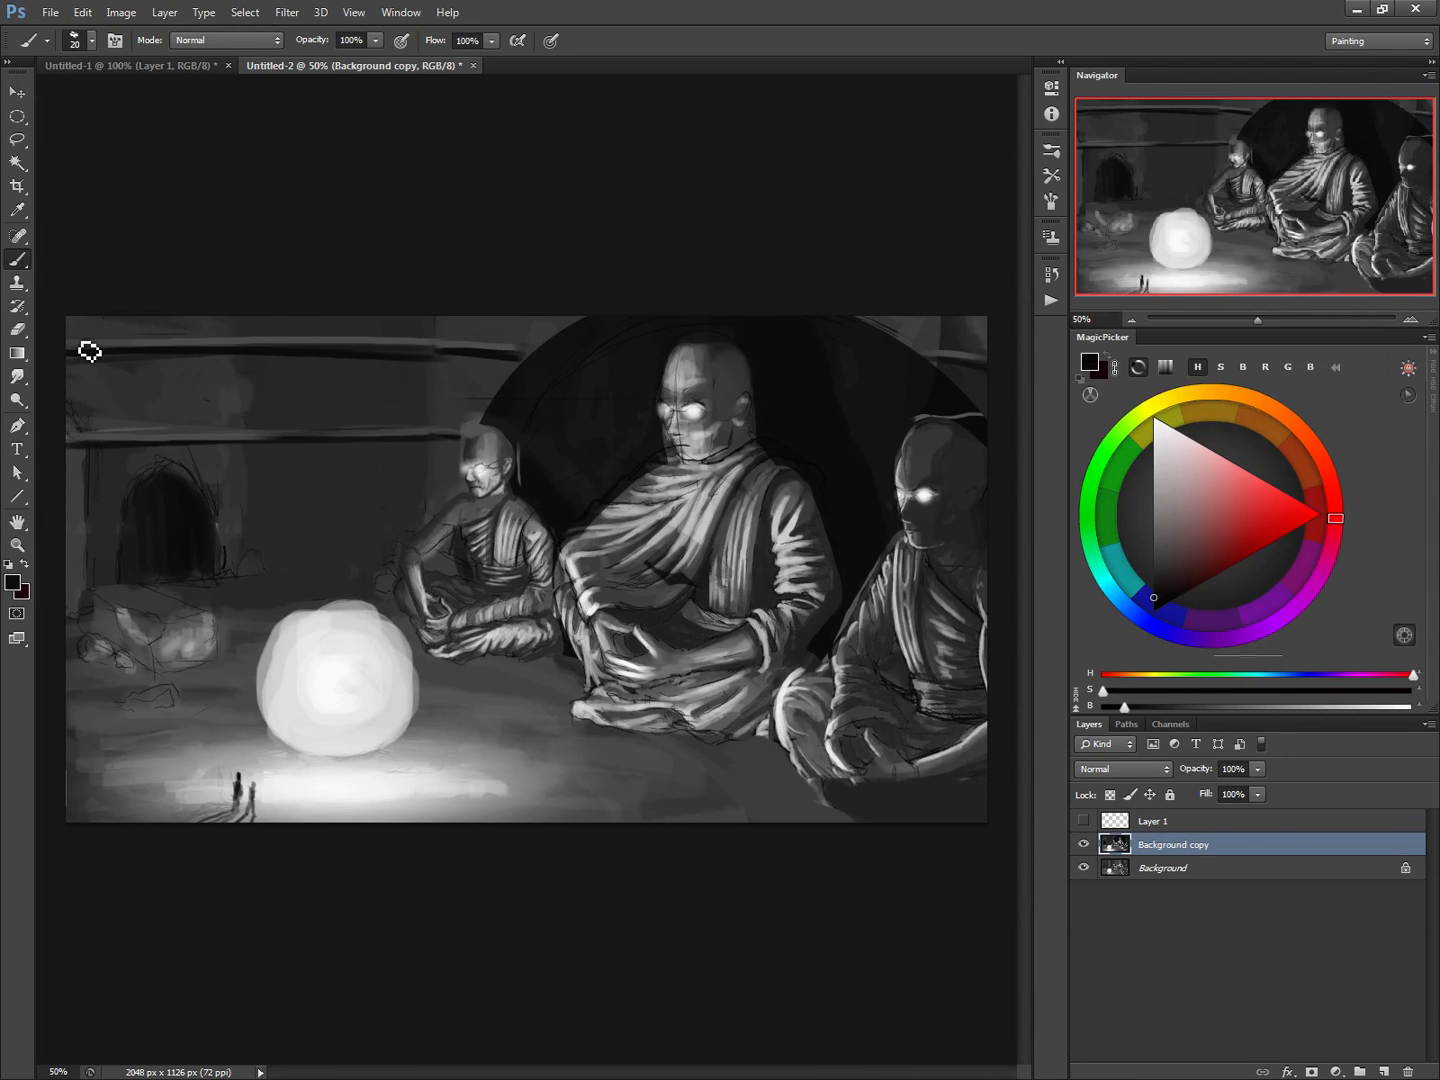
alt+click(341, 336)
Undo the grey highlight strokes on both dark wall lines
key(ctrl+alt+z)
key(ctrl+alt+z)
key(ctrl+alt+z)
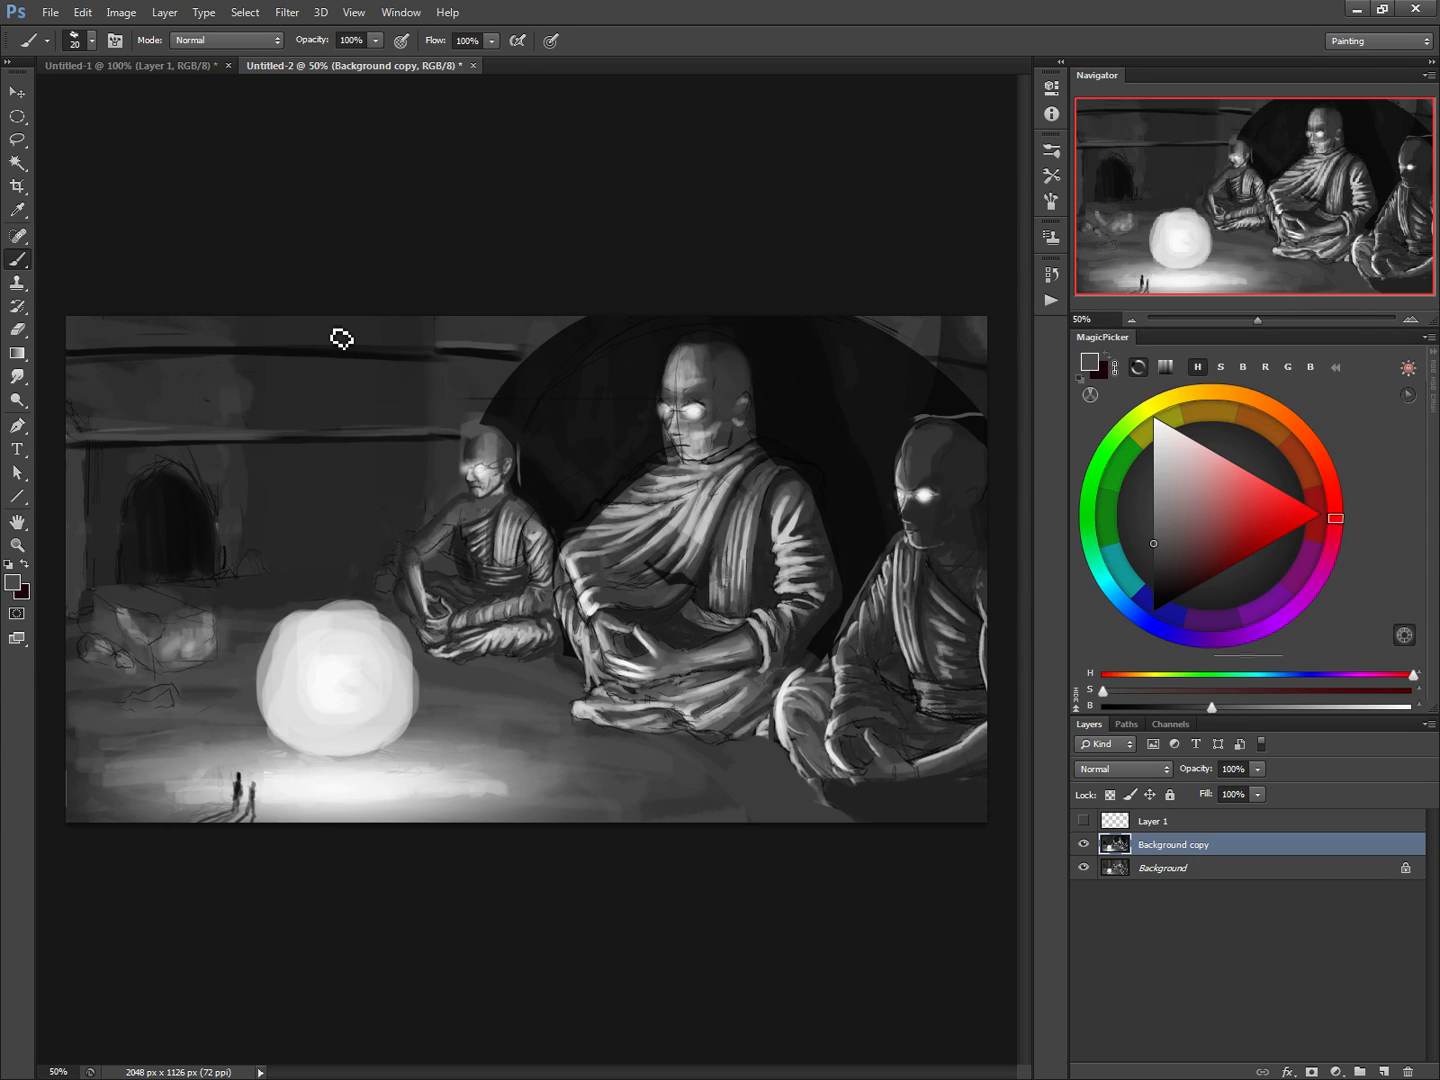
key(ctrl+alt+z)
key(ctrl+alt+z)
key(ctrl+alt+z)
key(ctrl+alt+z)
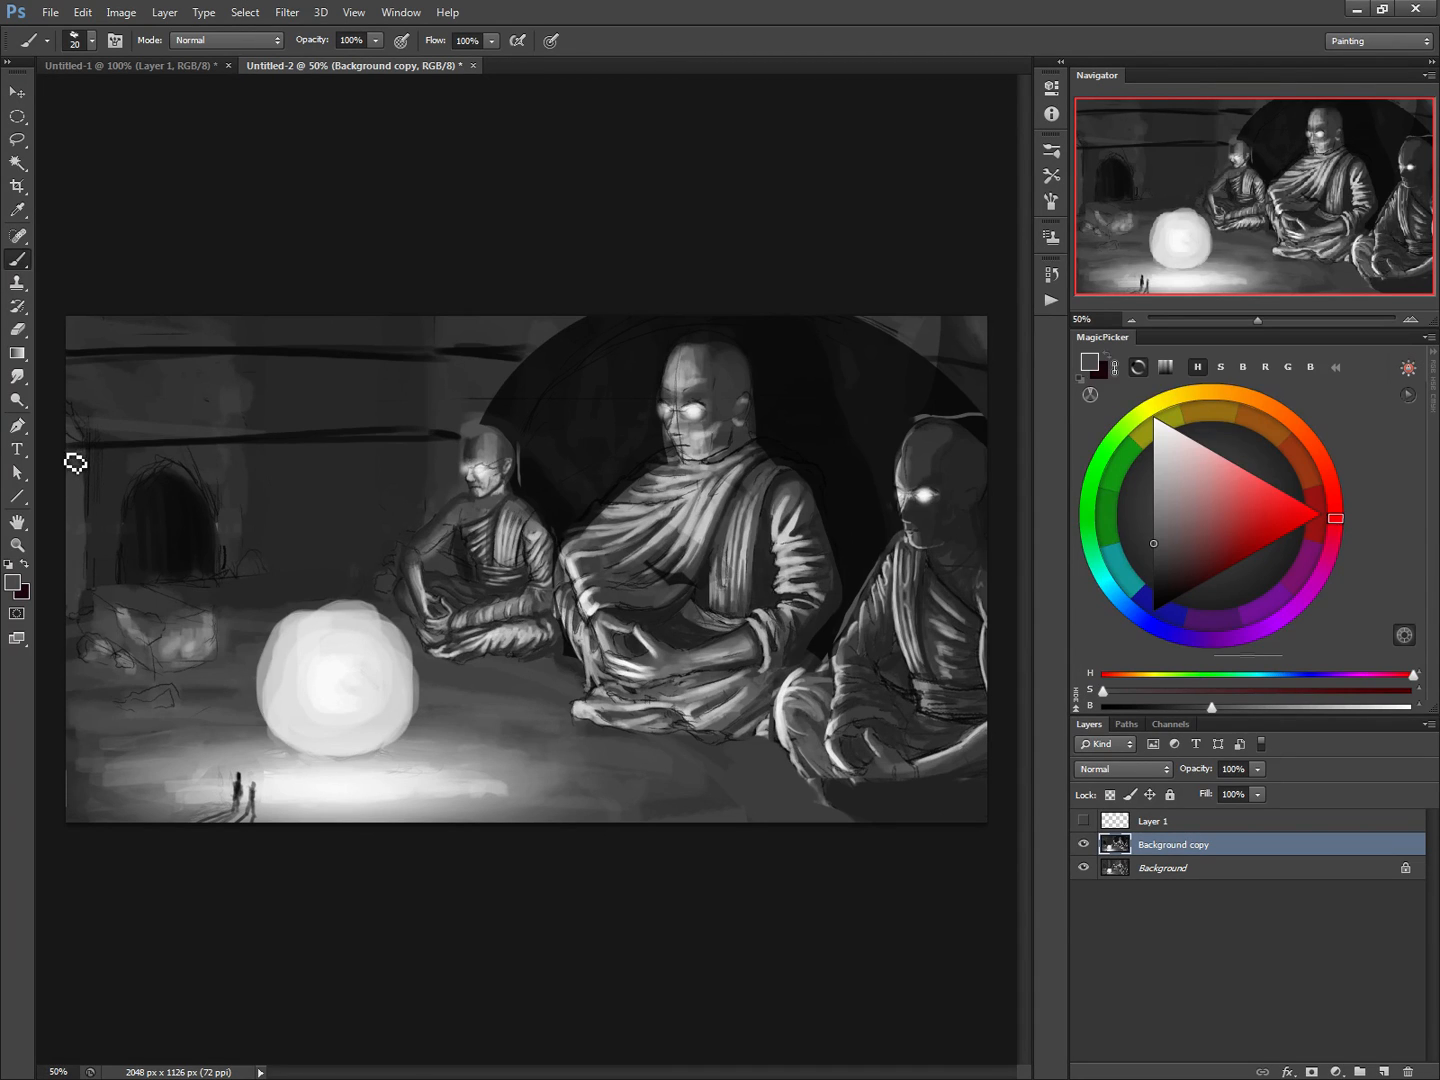
Paint 20 px mid-grey highlights along the undersides of the lower and upper dark wall lines
drag(71, 458, 453, 446)
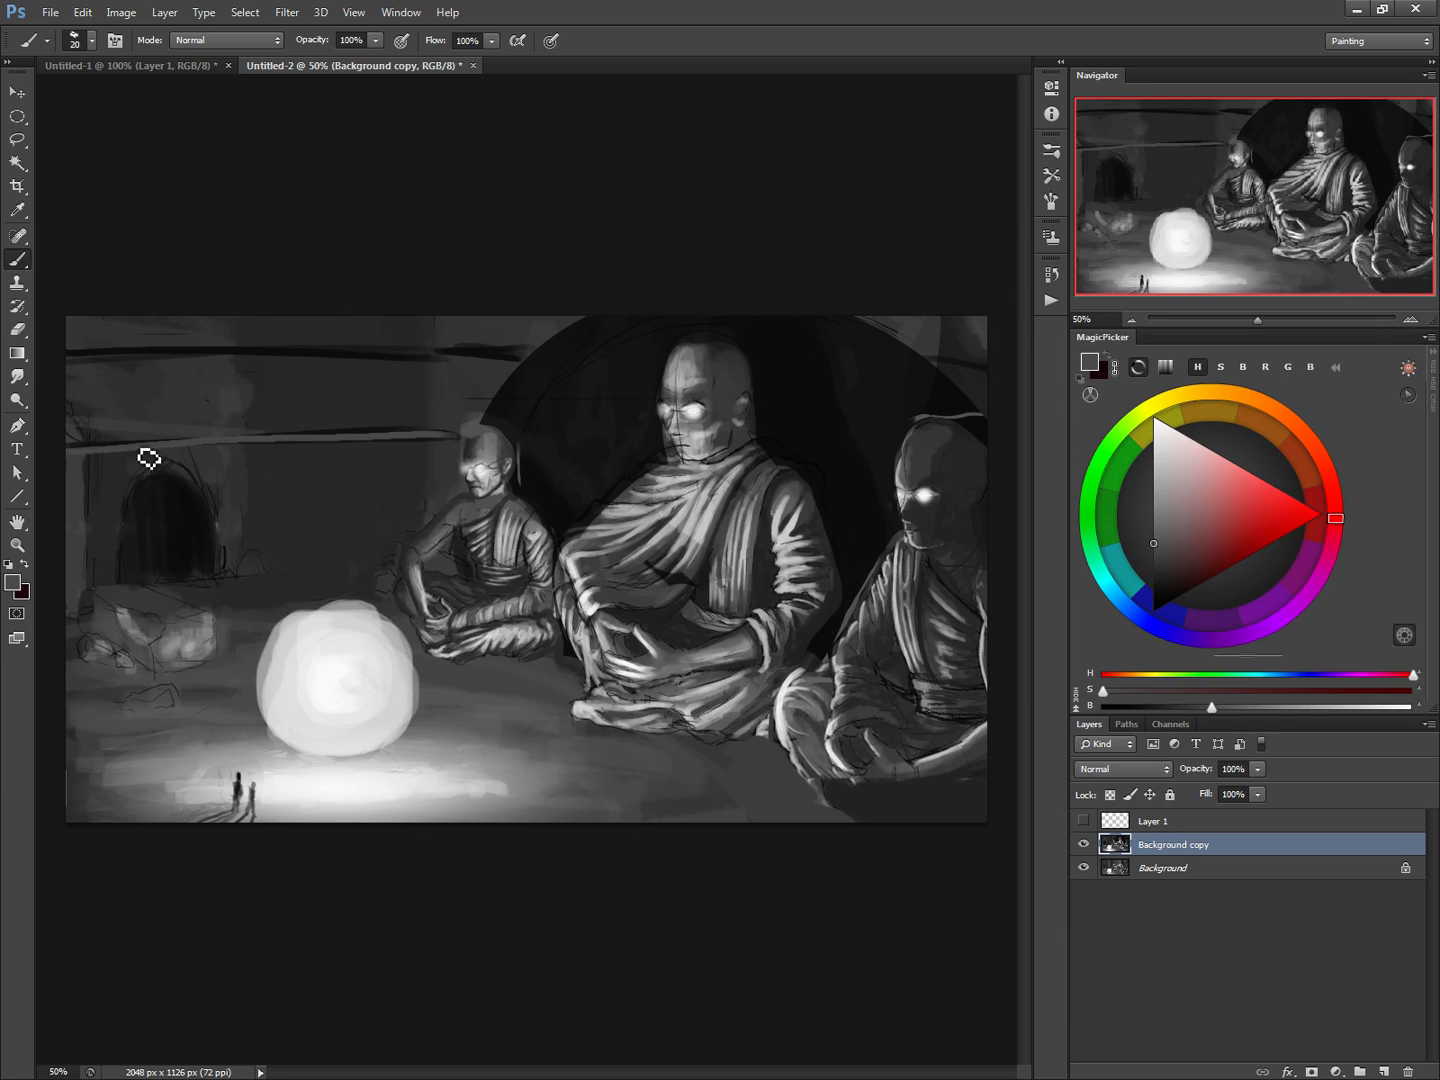
drag(175, 454, 405, 446)
drag(75, 372, 540, 360)
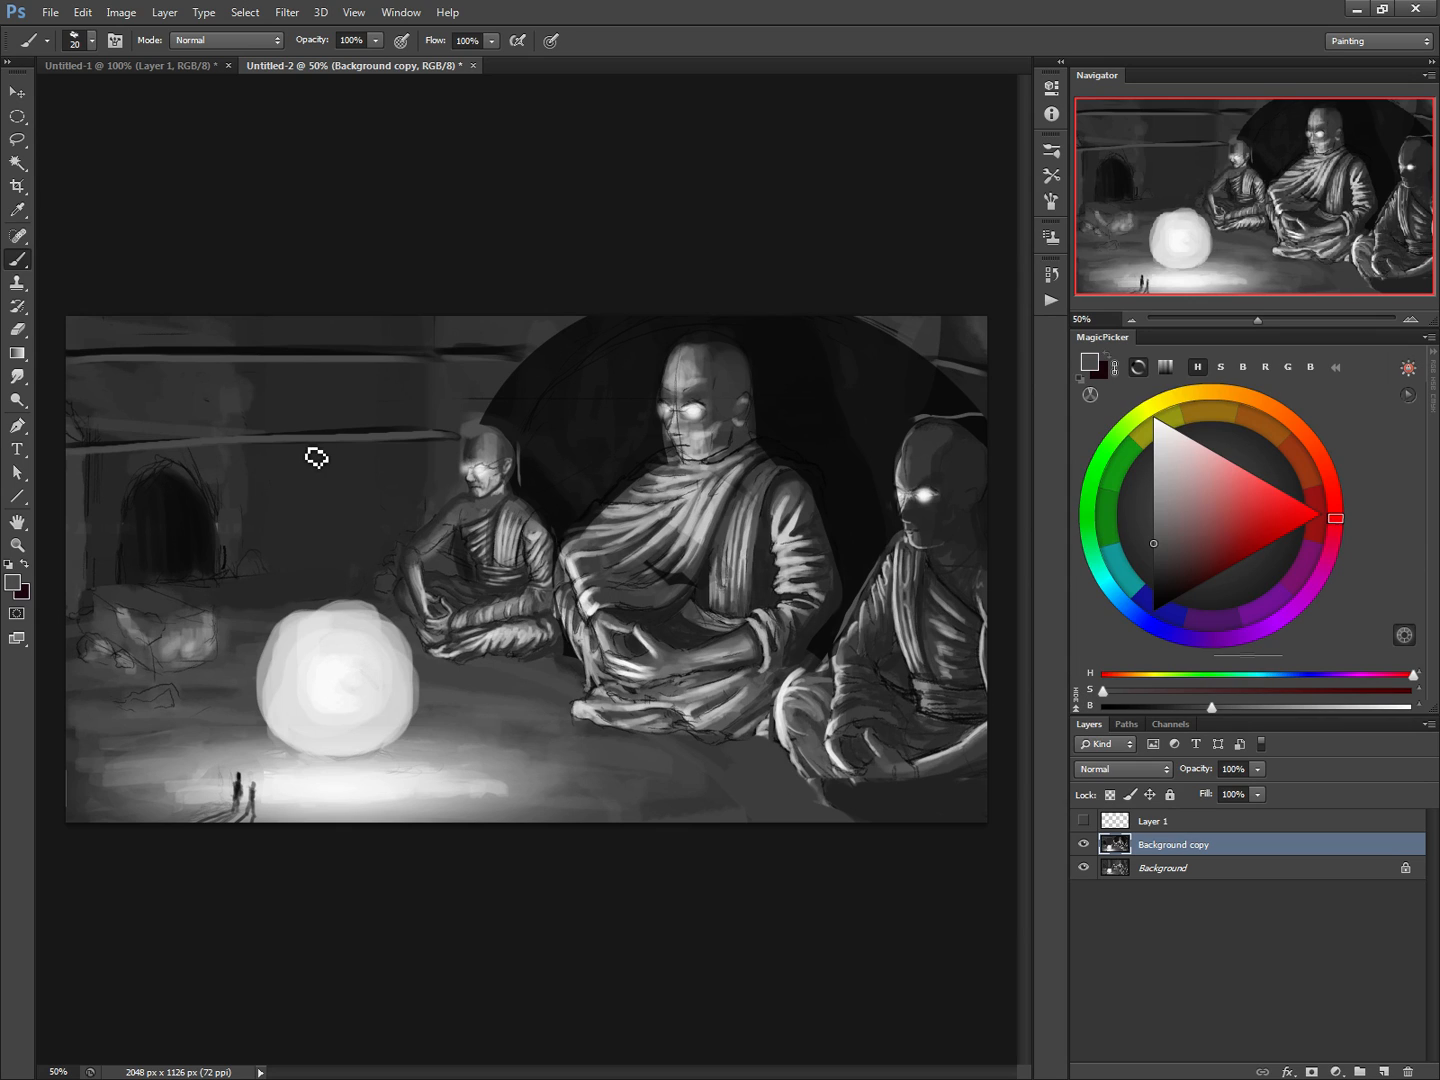
Select a narrow vertical rectangular strip of wall between the doorway and the small monk, extending down to the glowing orb
click(17, 353)
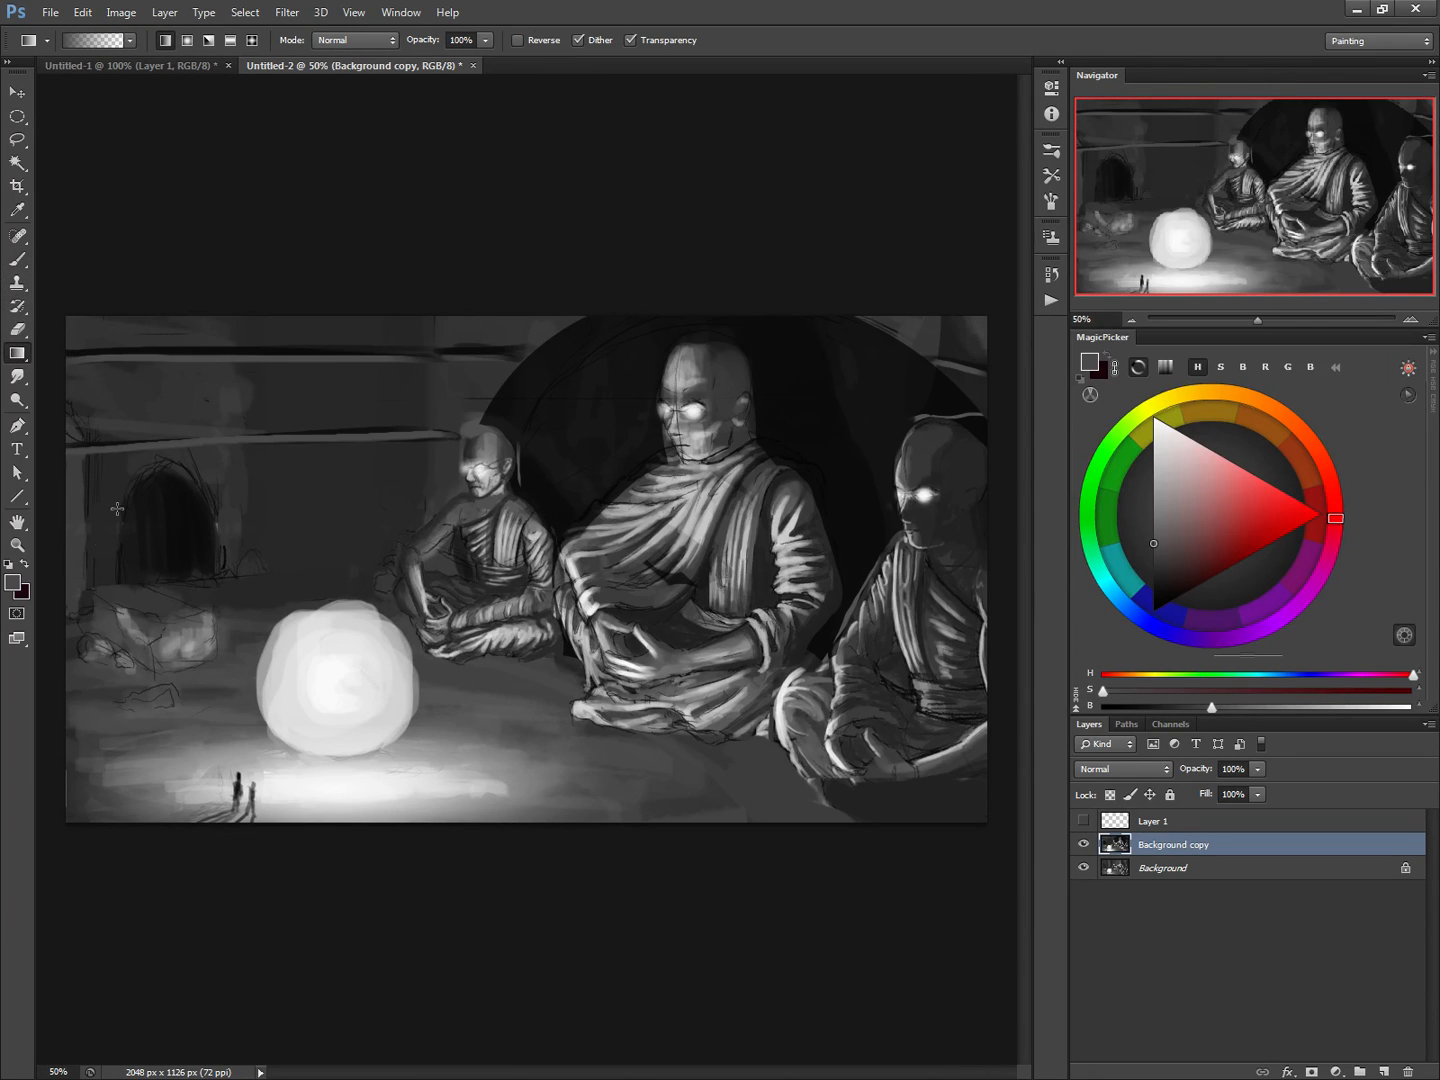
click(130, 42)
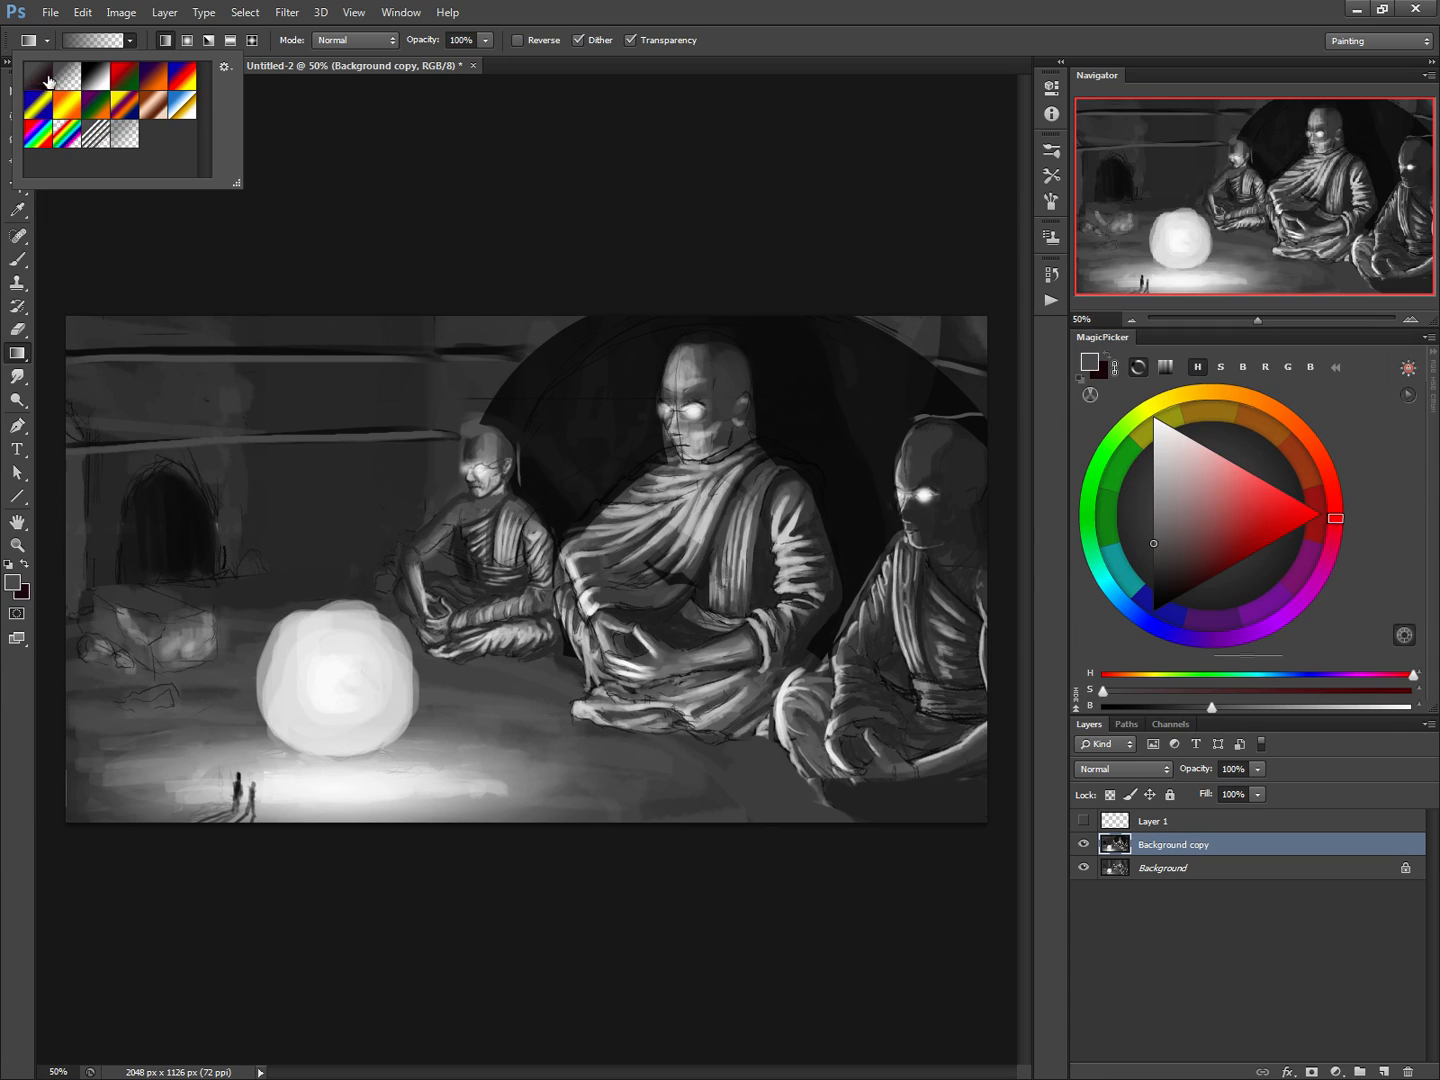
click(253, 413)
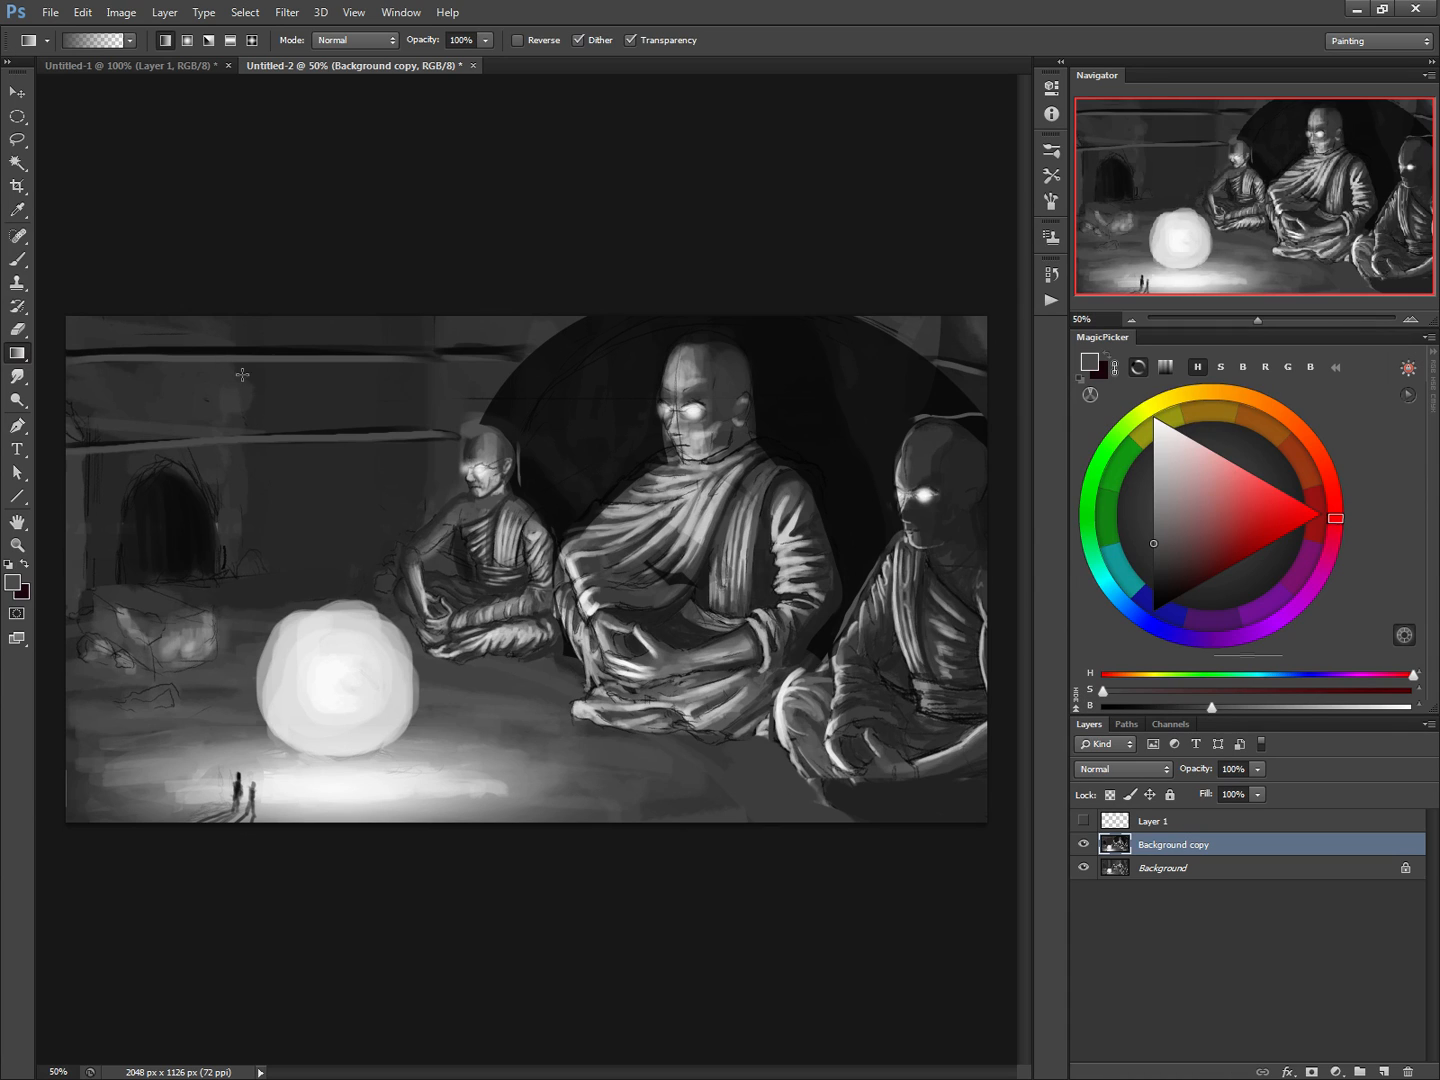
click(17, 117)
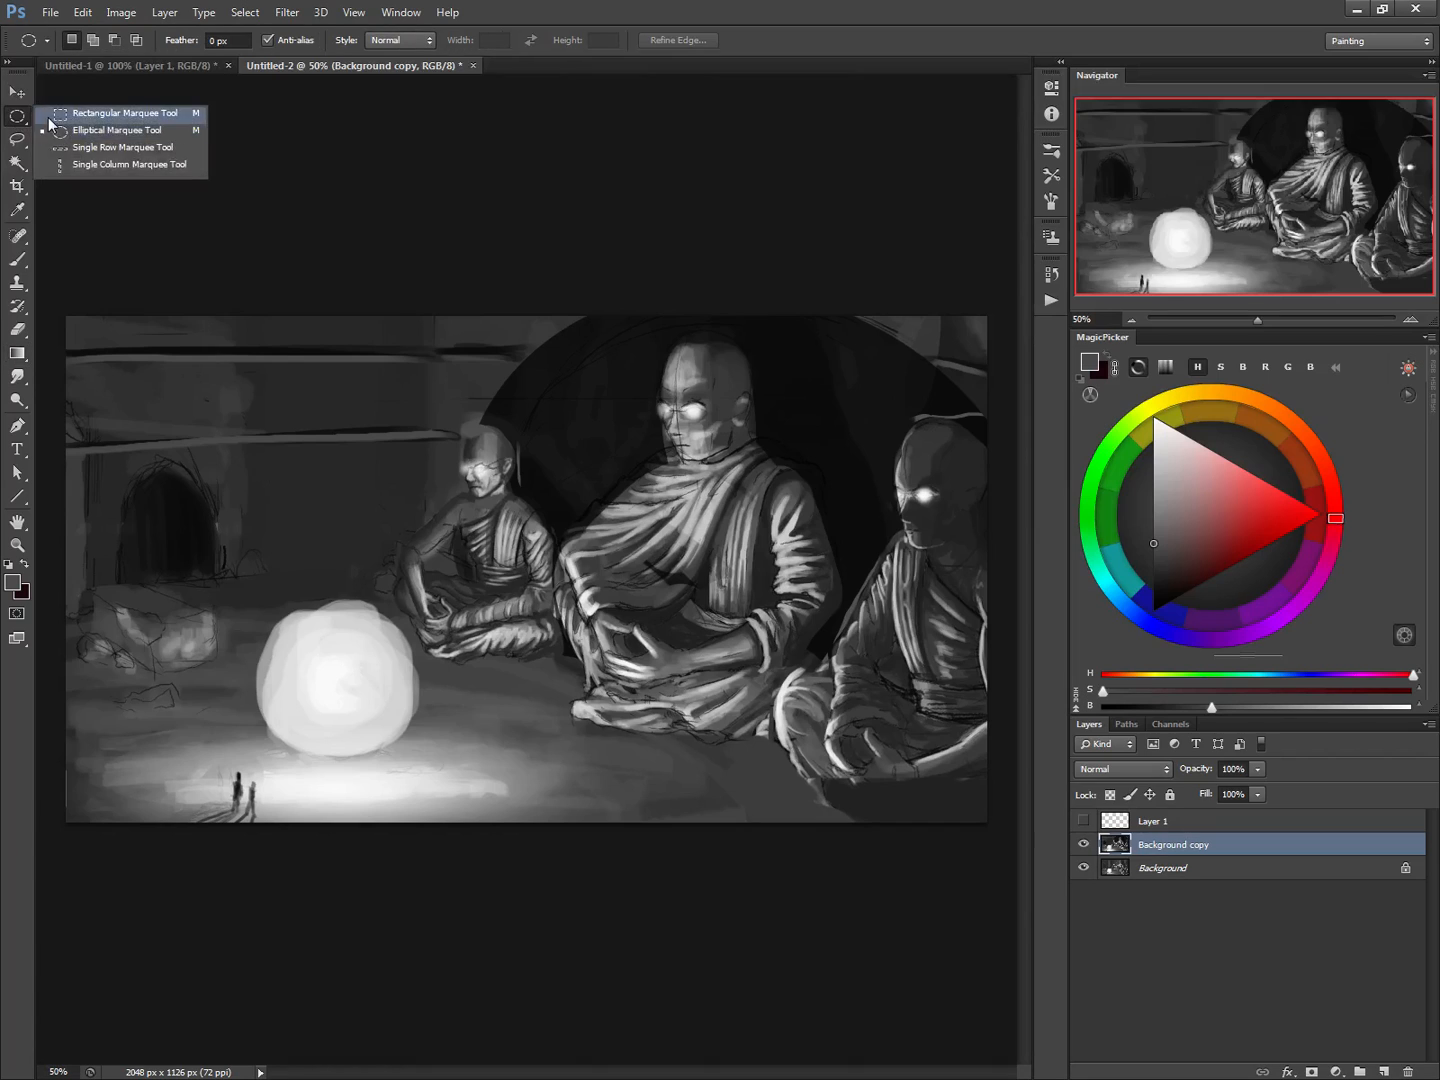
click(59, 113)
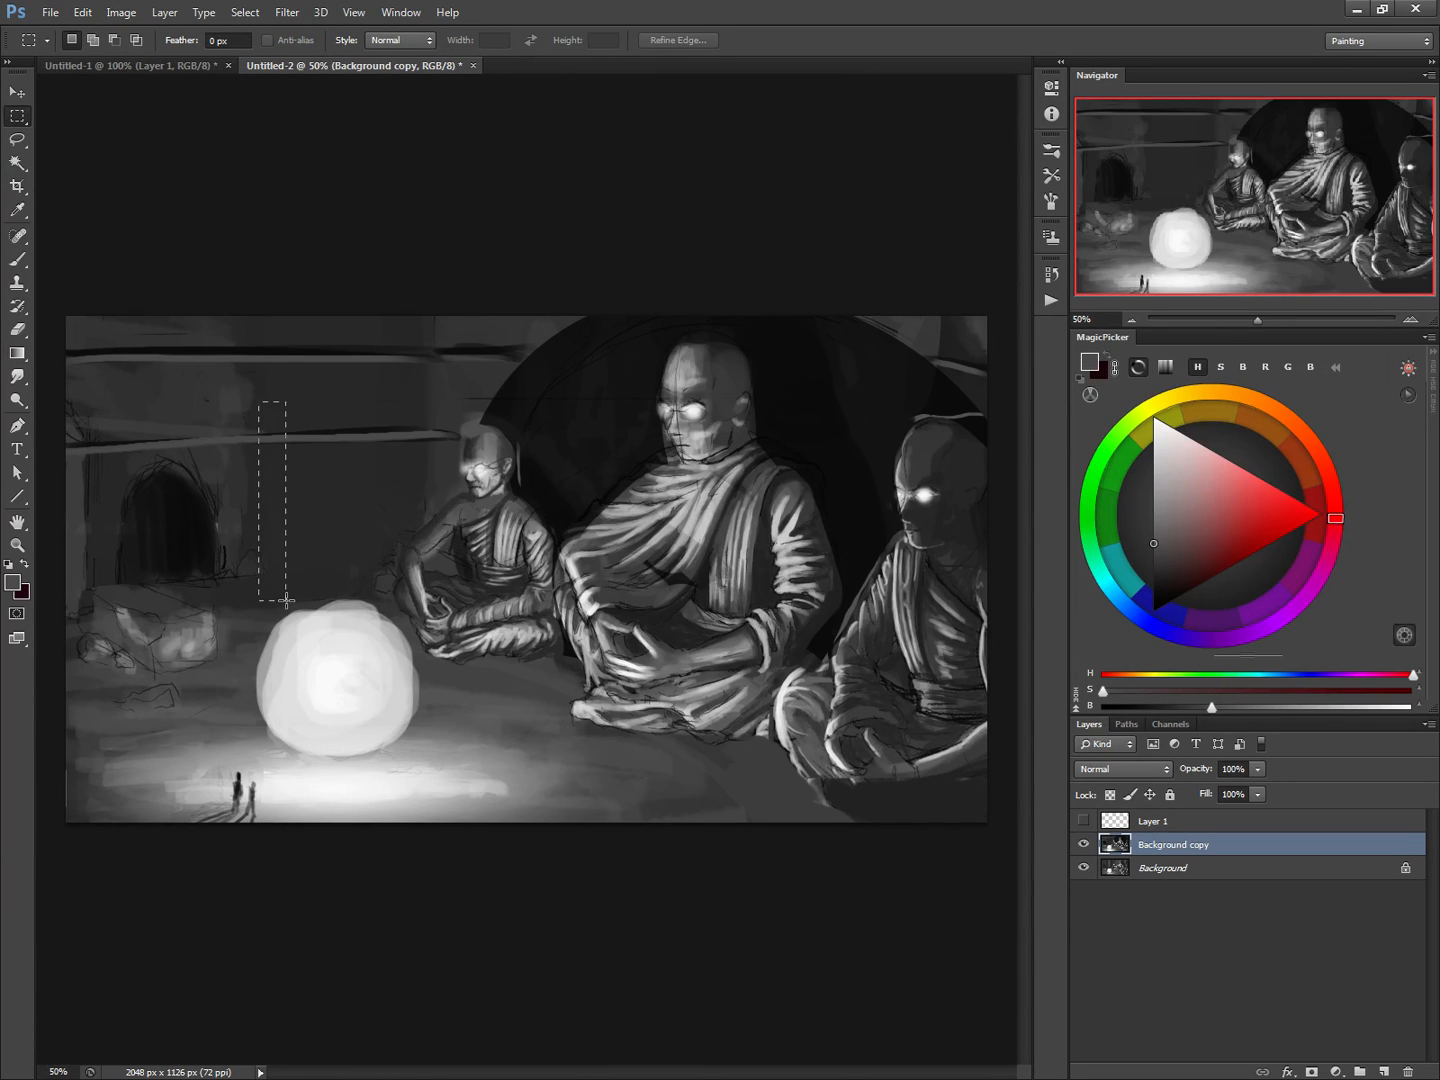
drag(285, 600, 290, 602)
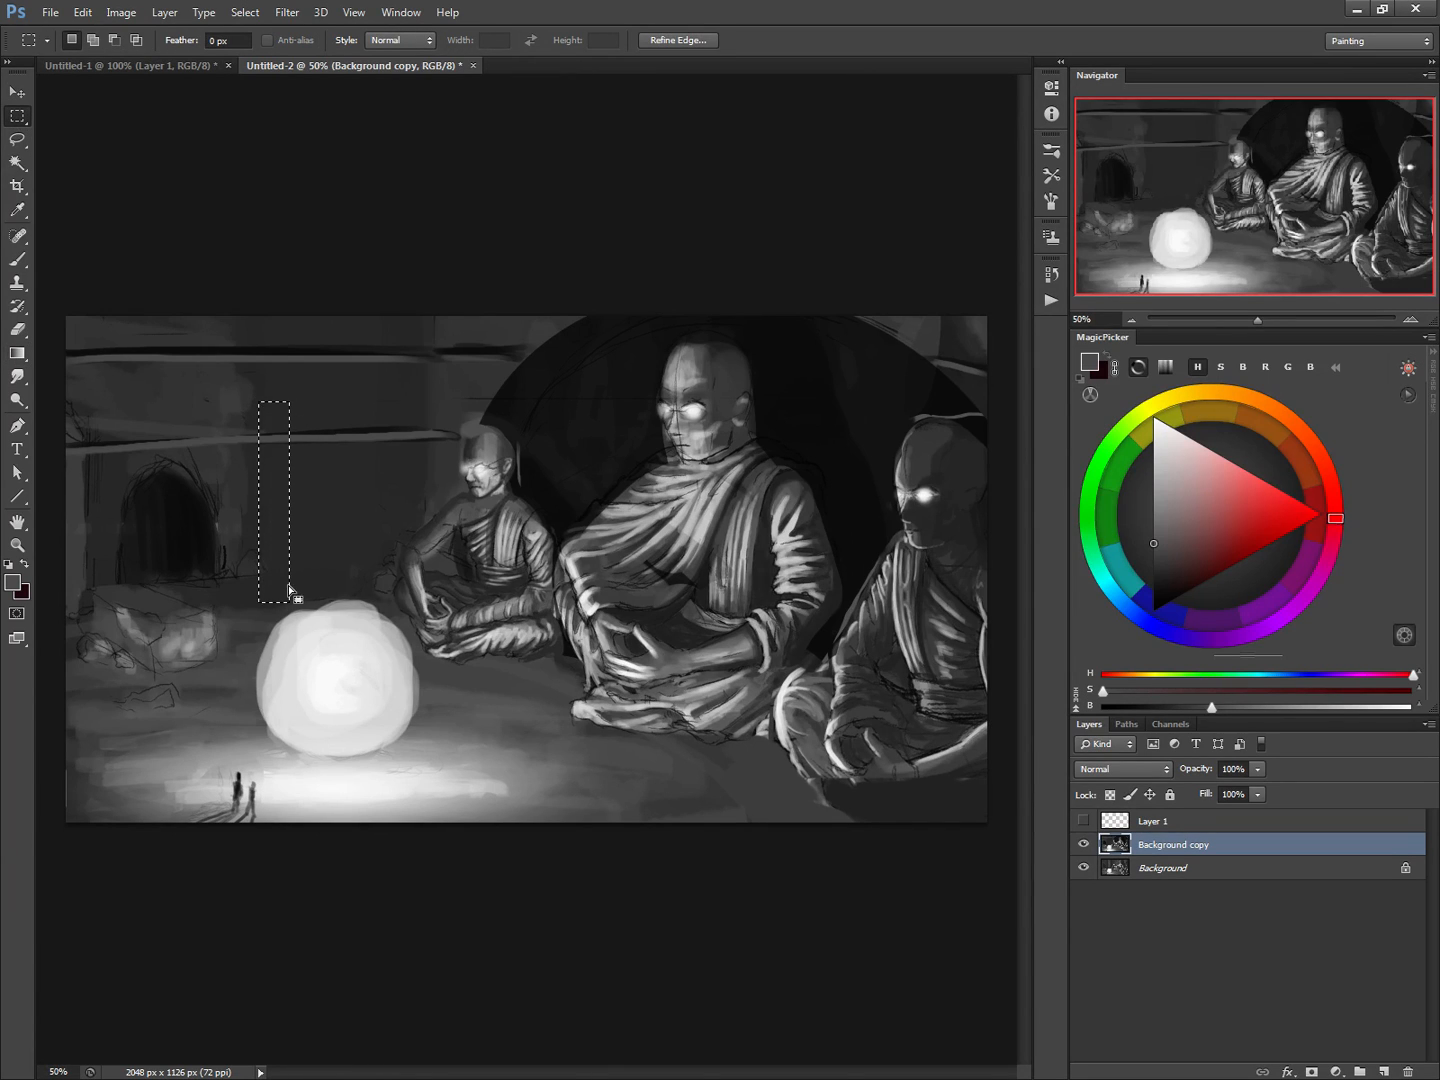
Sample near-black from the doorway and shade the selected strip with a horizontal foreground-to-transparent linear gradient
click(17, 356)
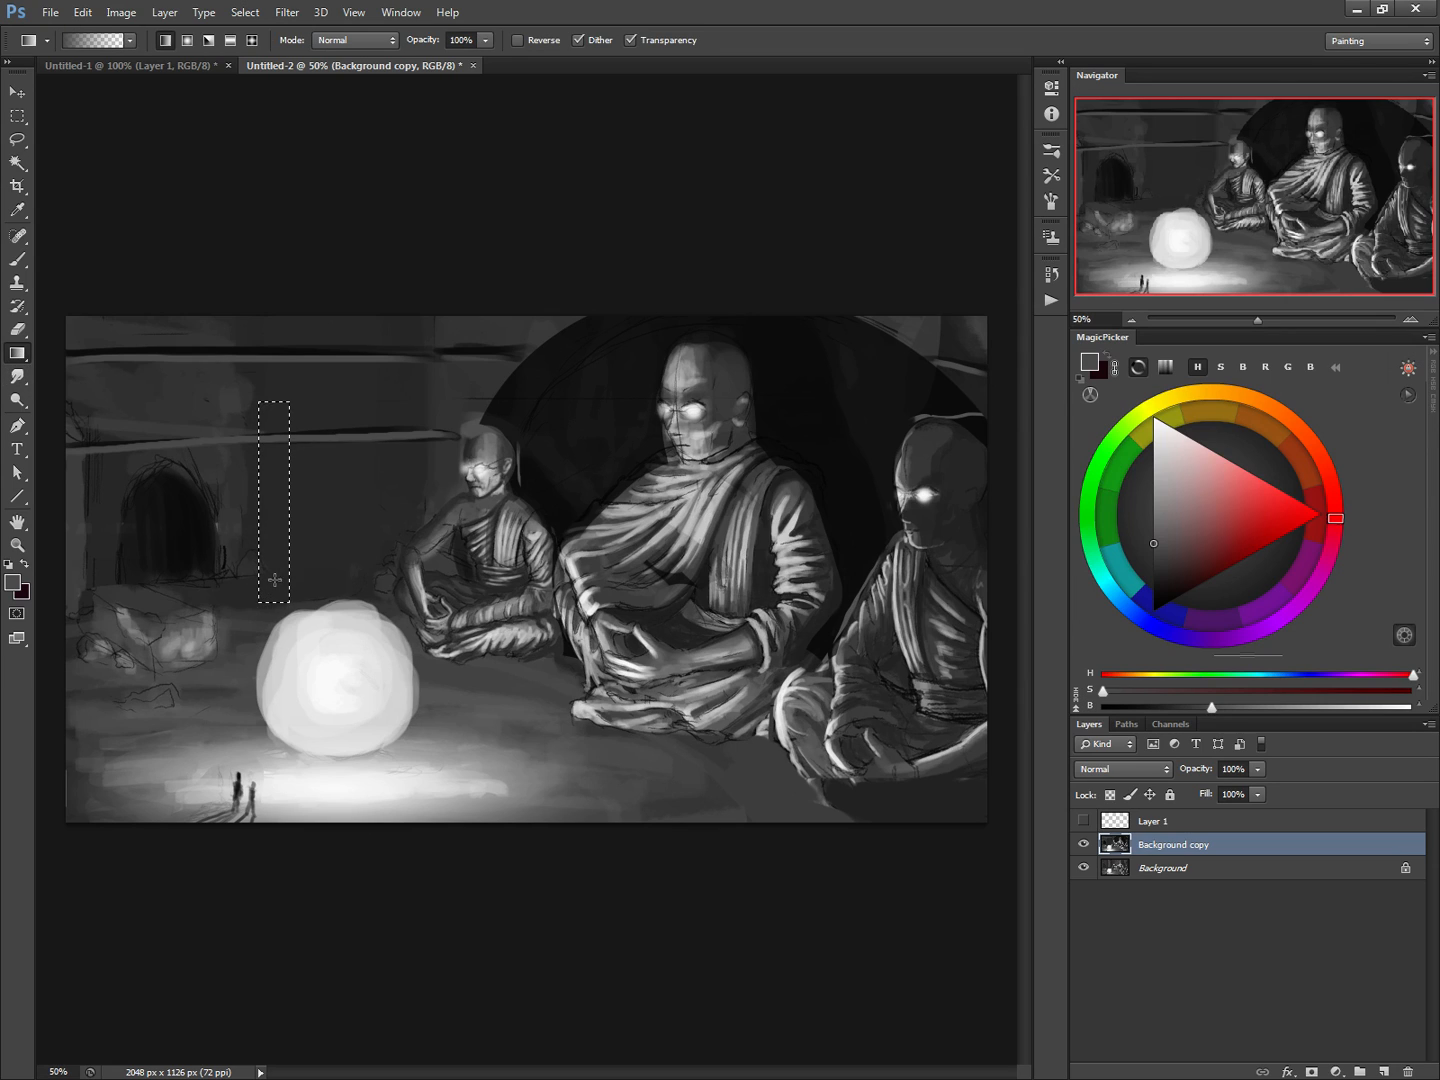
alt+click(192, 552)
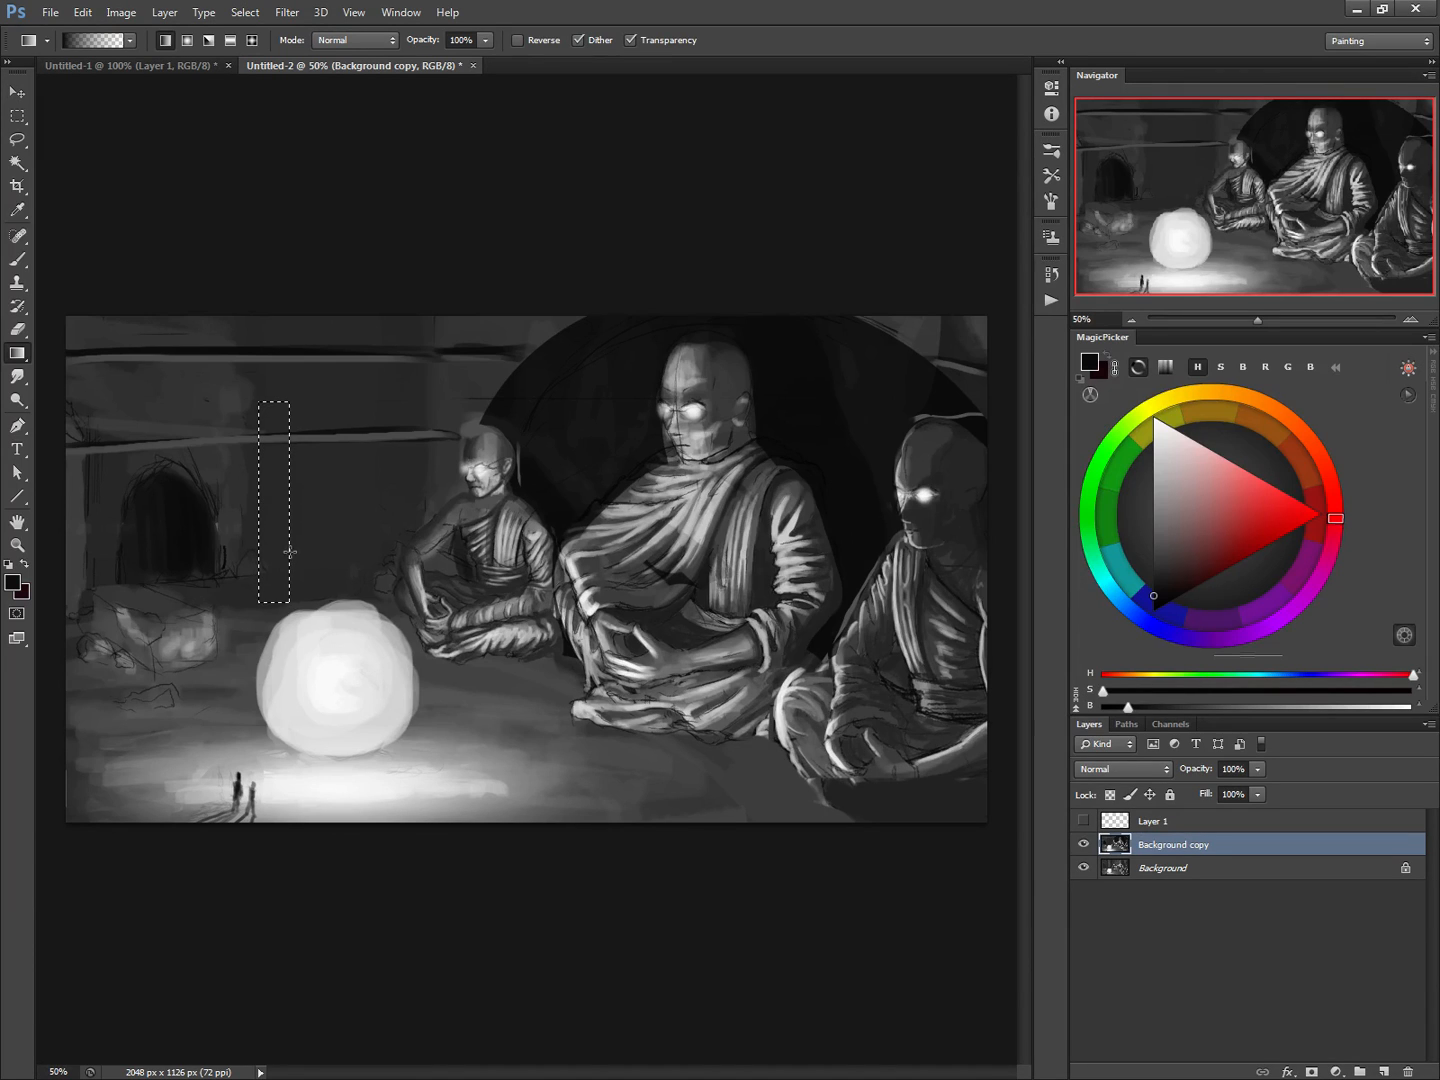
drag(290, 552, 241, 536)
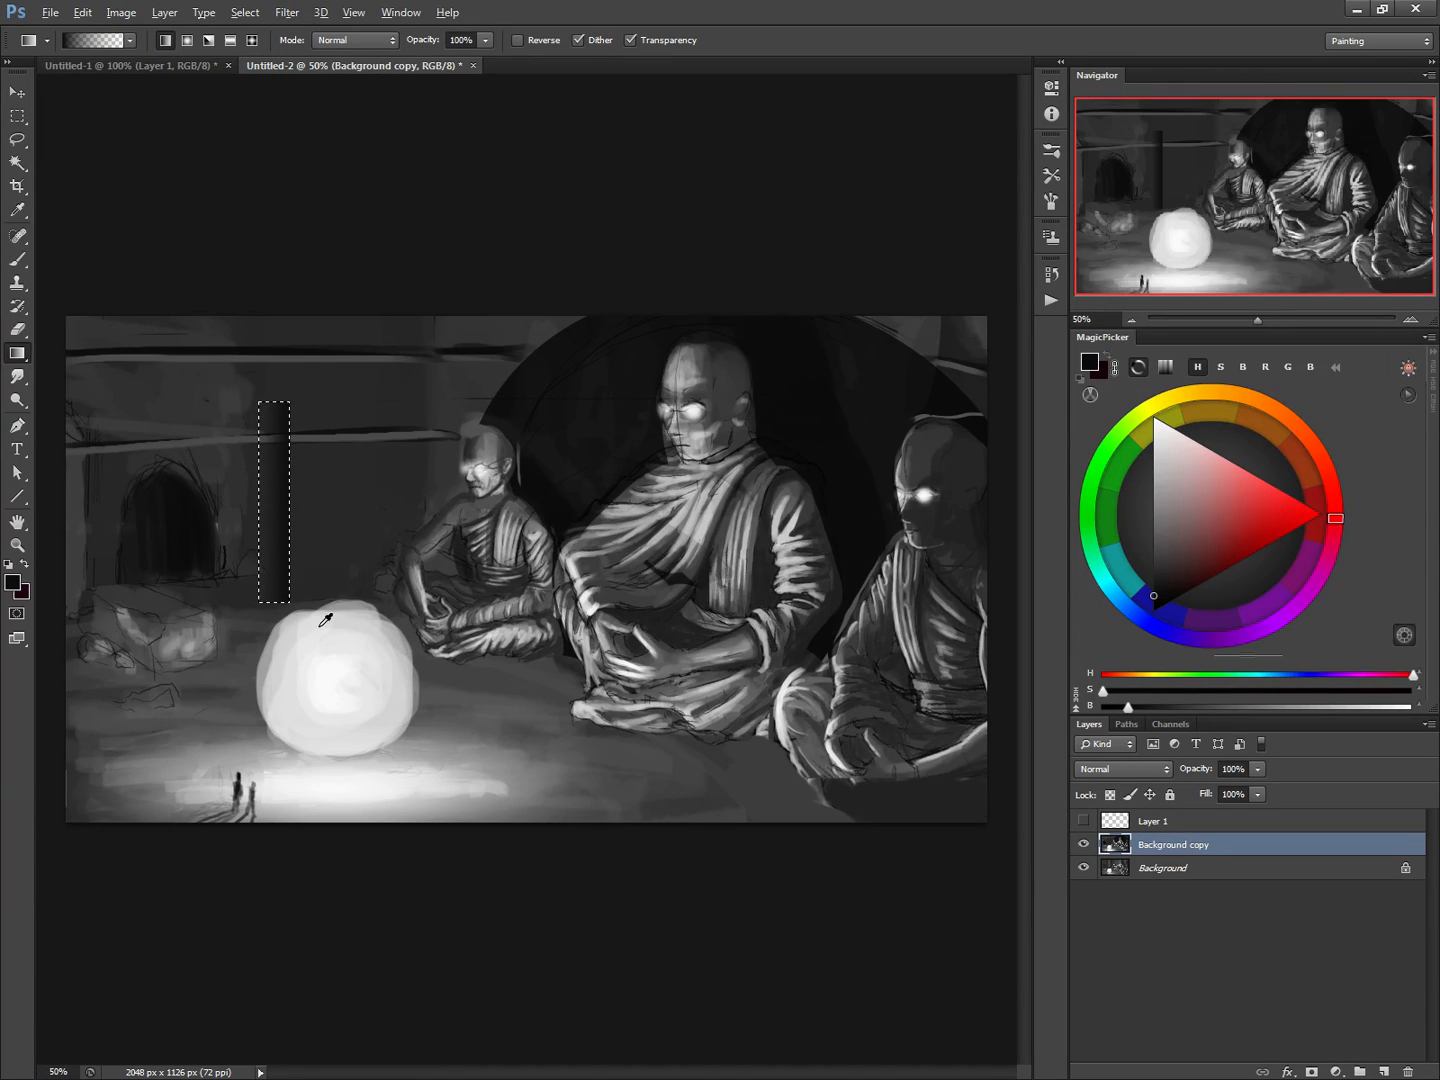
Try a near-white linear gradient across the selected strip, using a tone sampled from the orb
alt+click(331, 566)
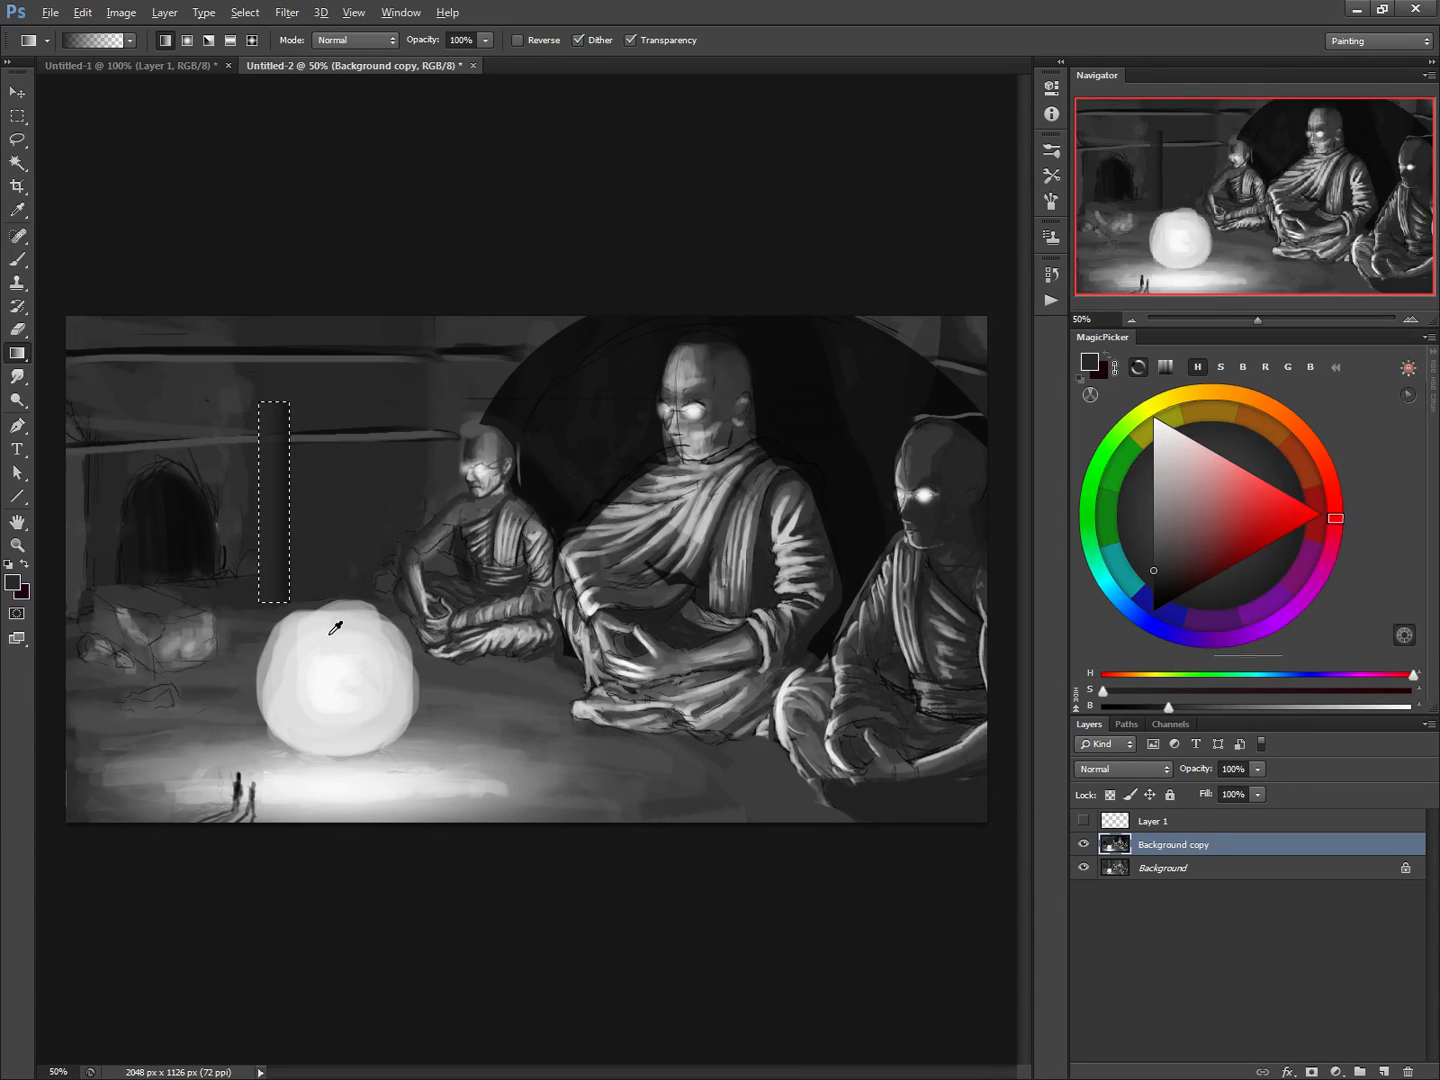
alt+click(334, 632)
click(226, 42)
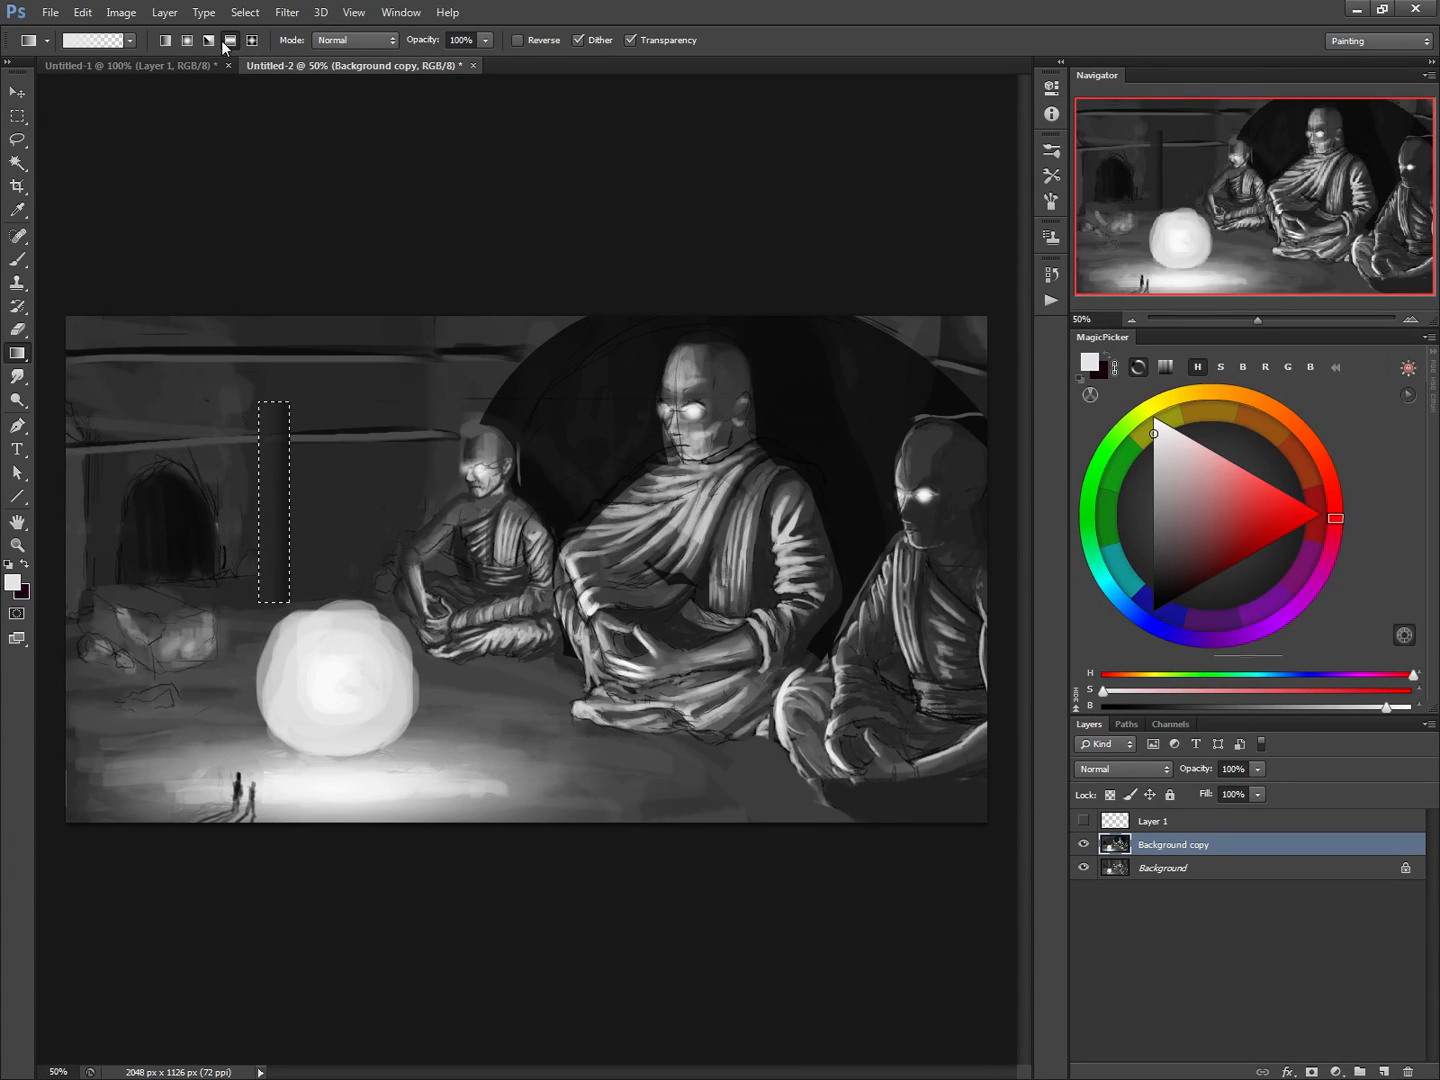
key(bracketleft)
key(bracketleft)
key(bracketleft)
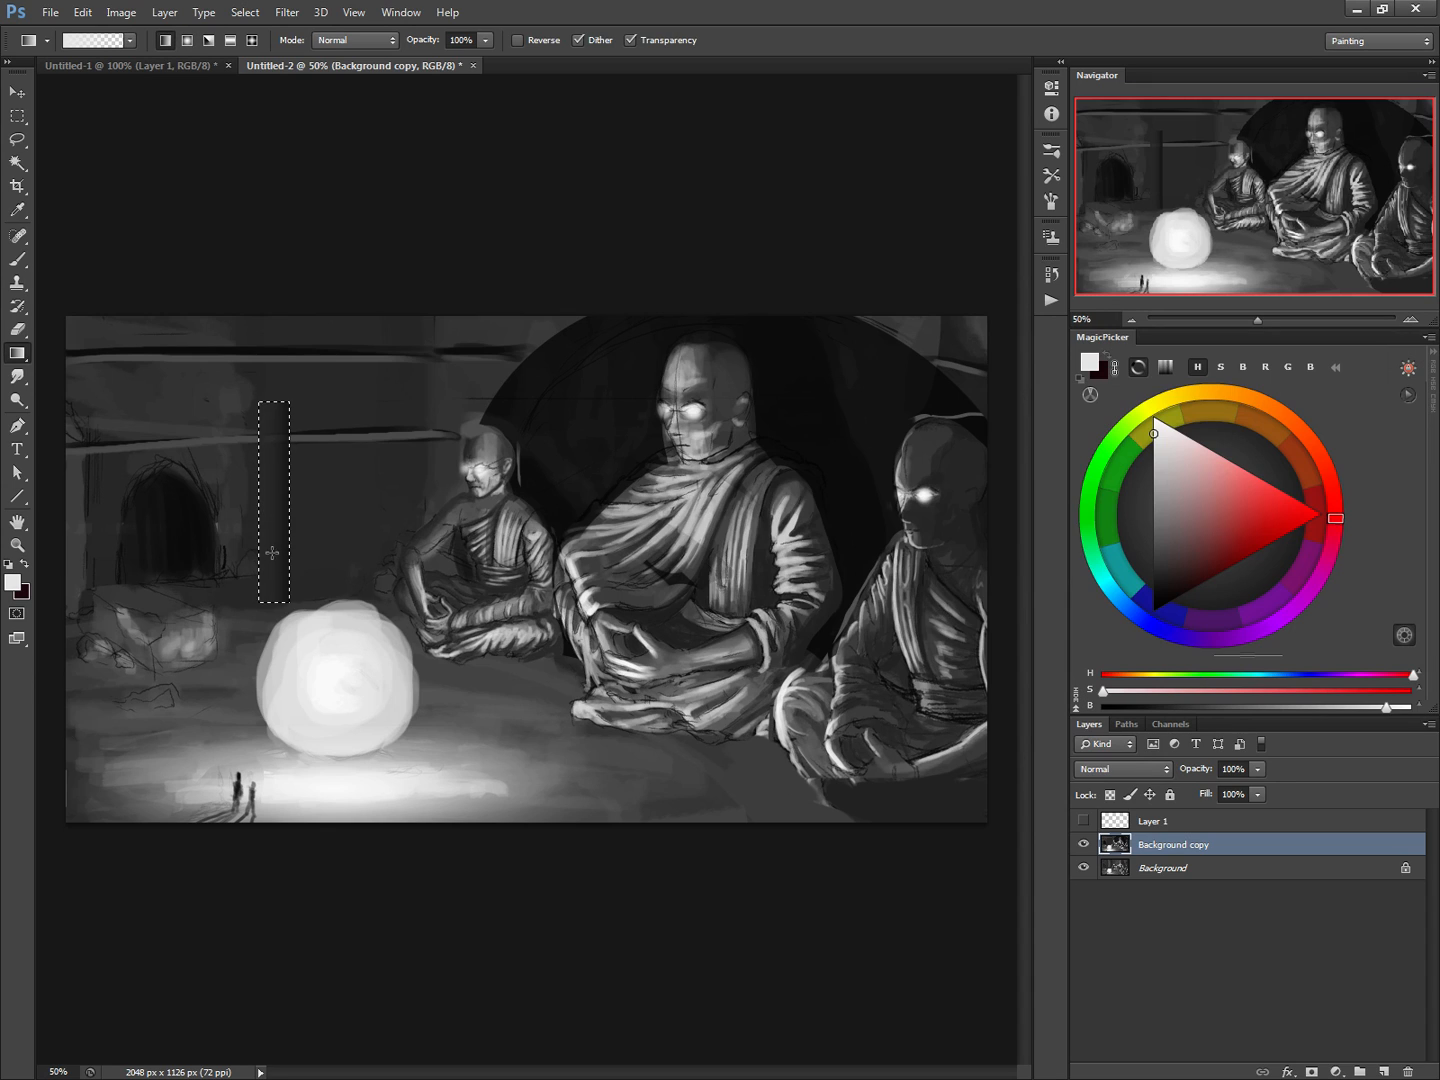
drag(272, 553, 242, 551)
scroll(236, 533, up, 2)
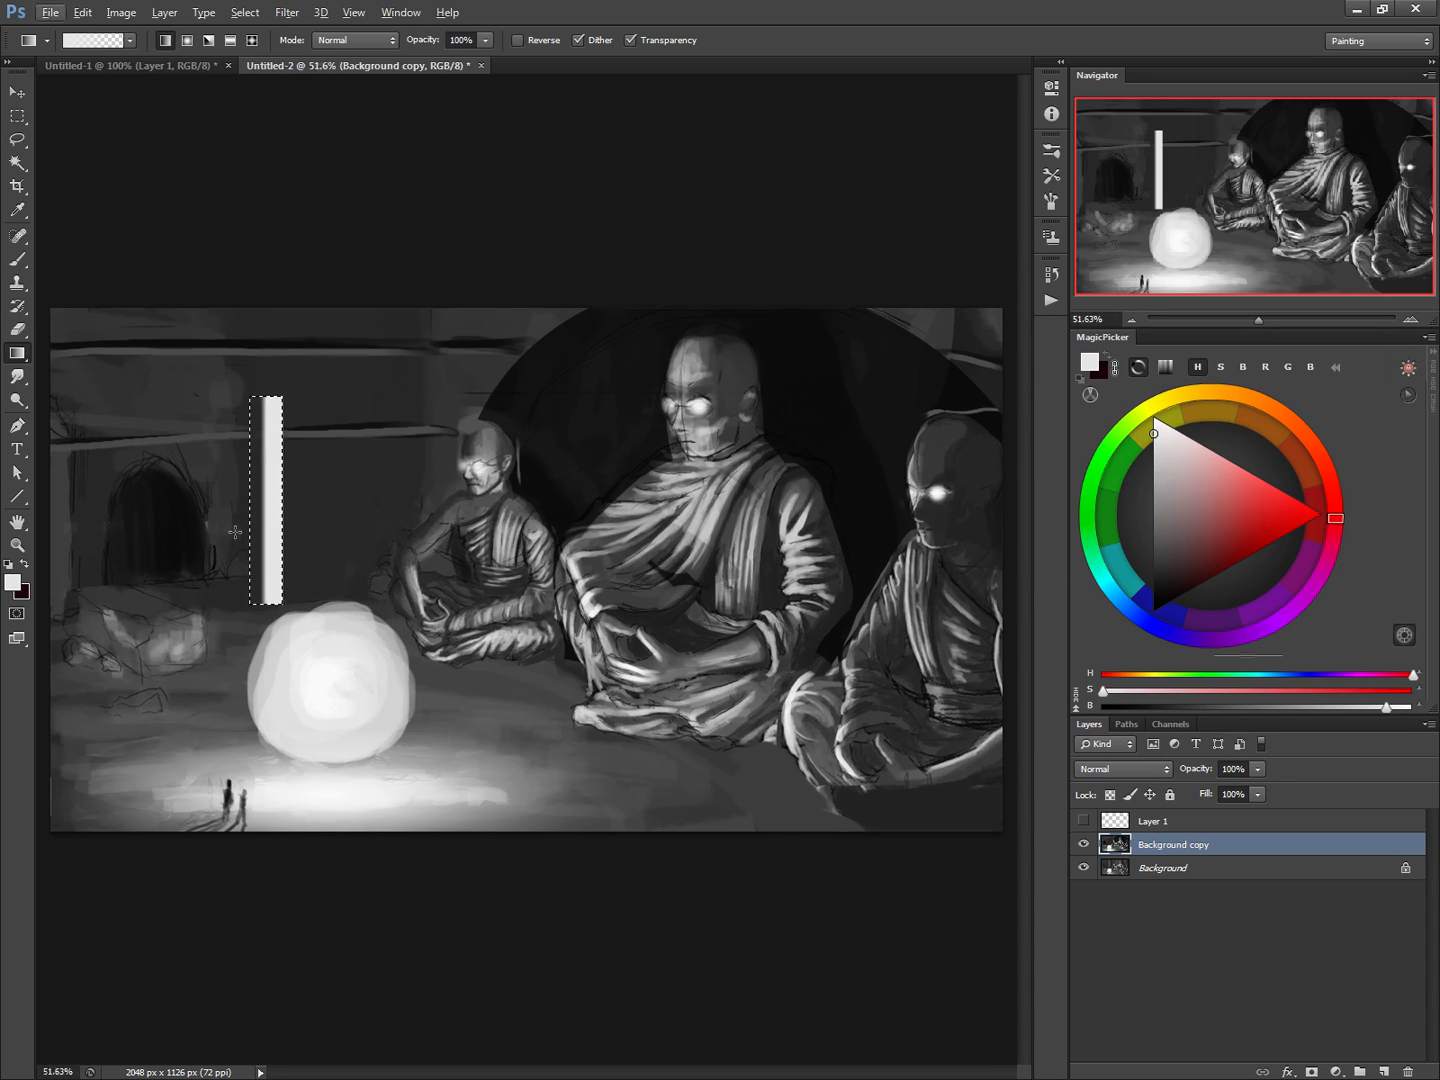
key(ctrl+z)
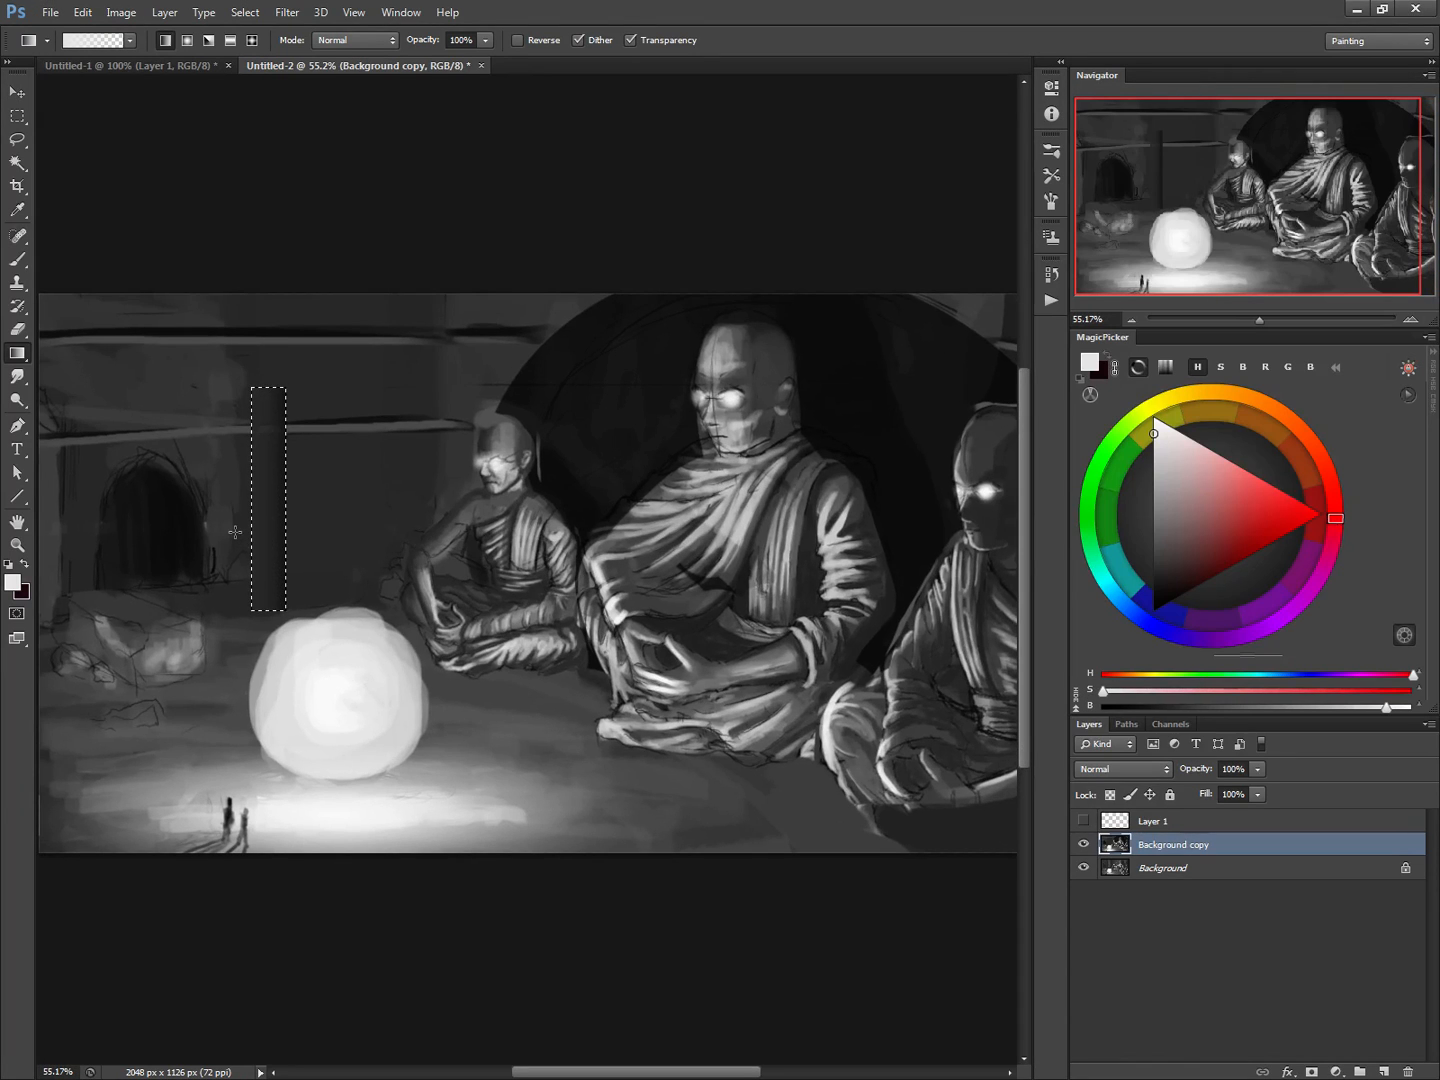
Fill the selected strip with a light grey reflected gradient so it reads as a round pillar
key(bracketleft)
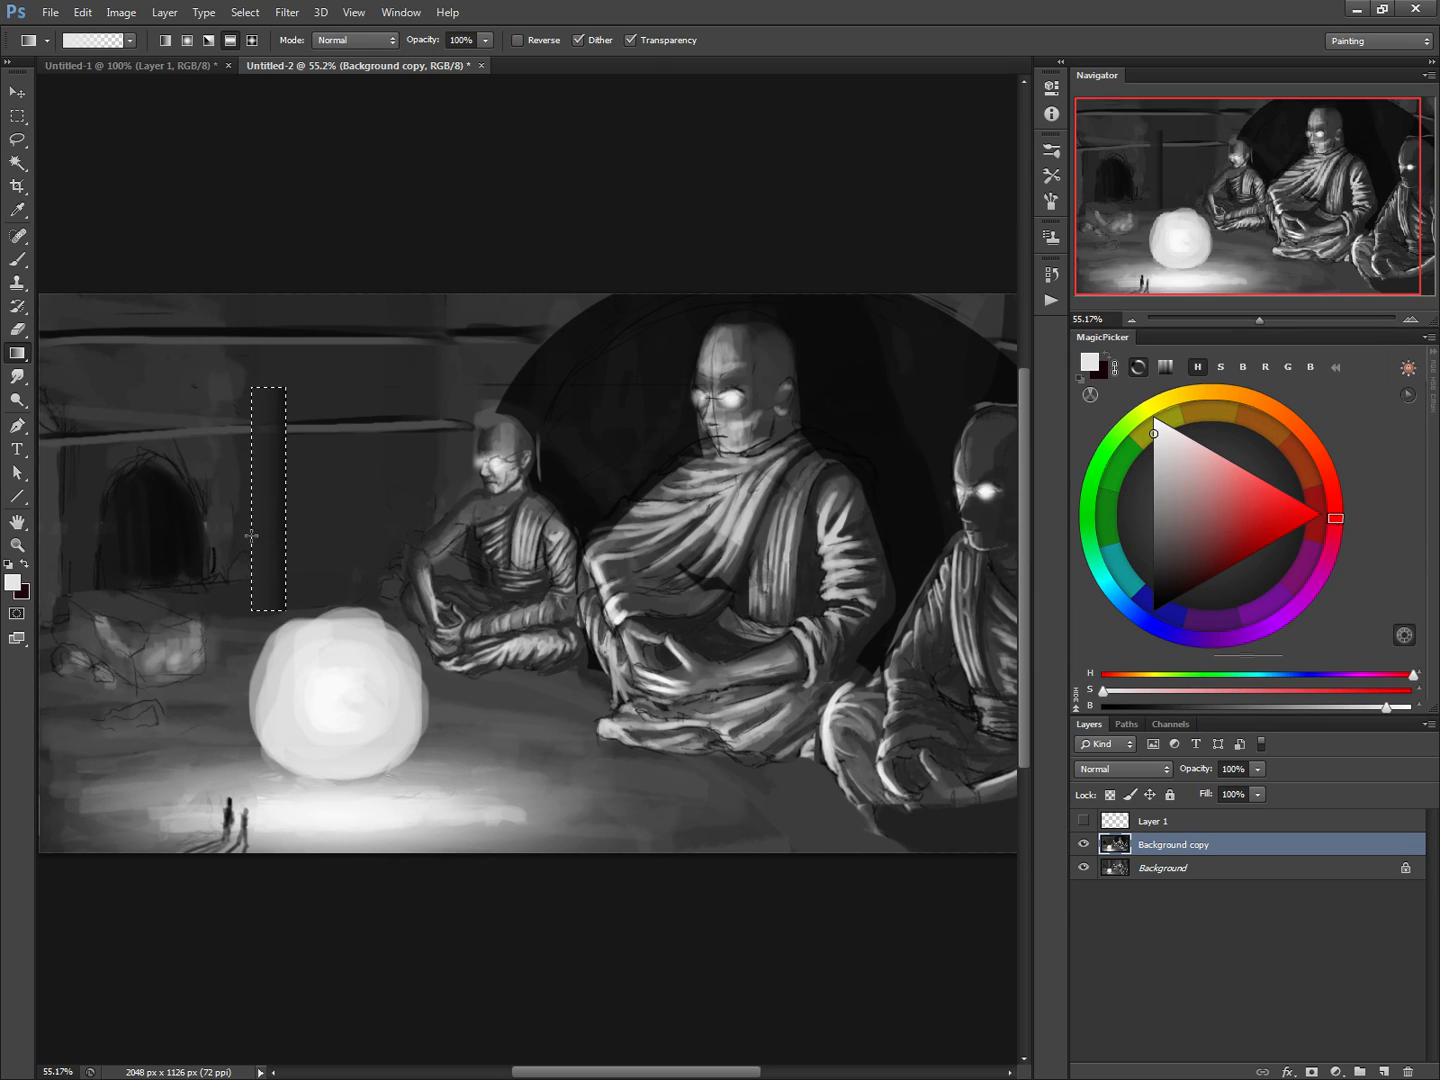
drag(267, 530, 251, 530)
key(ctrl+z)
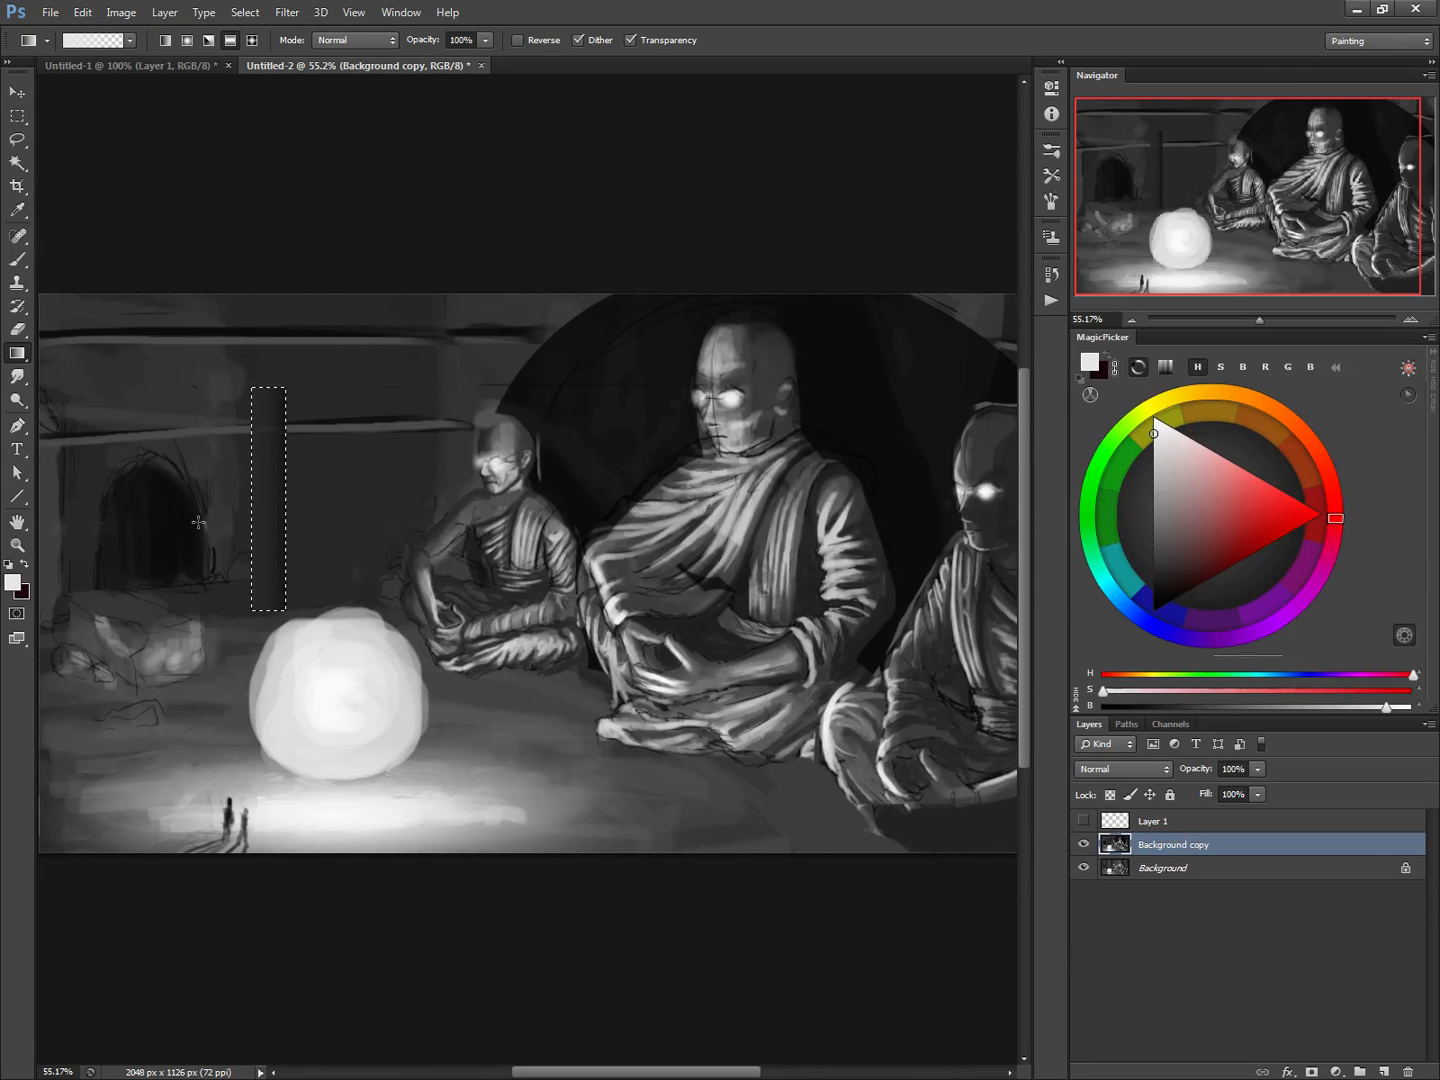
click(1148, 460)
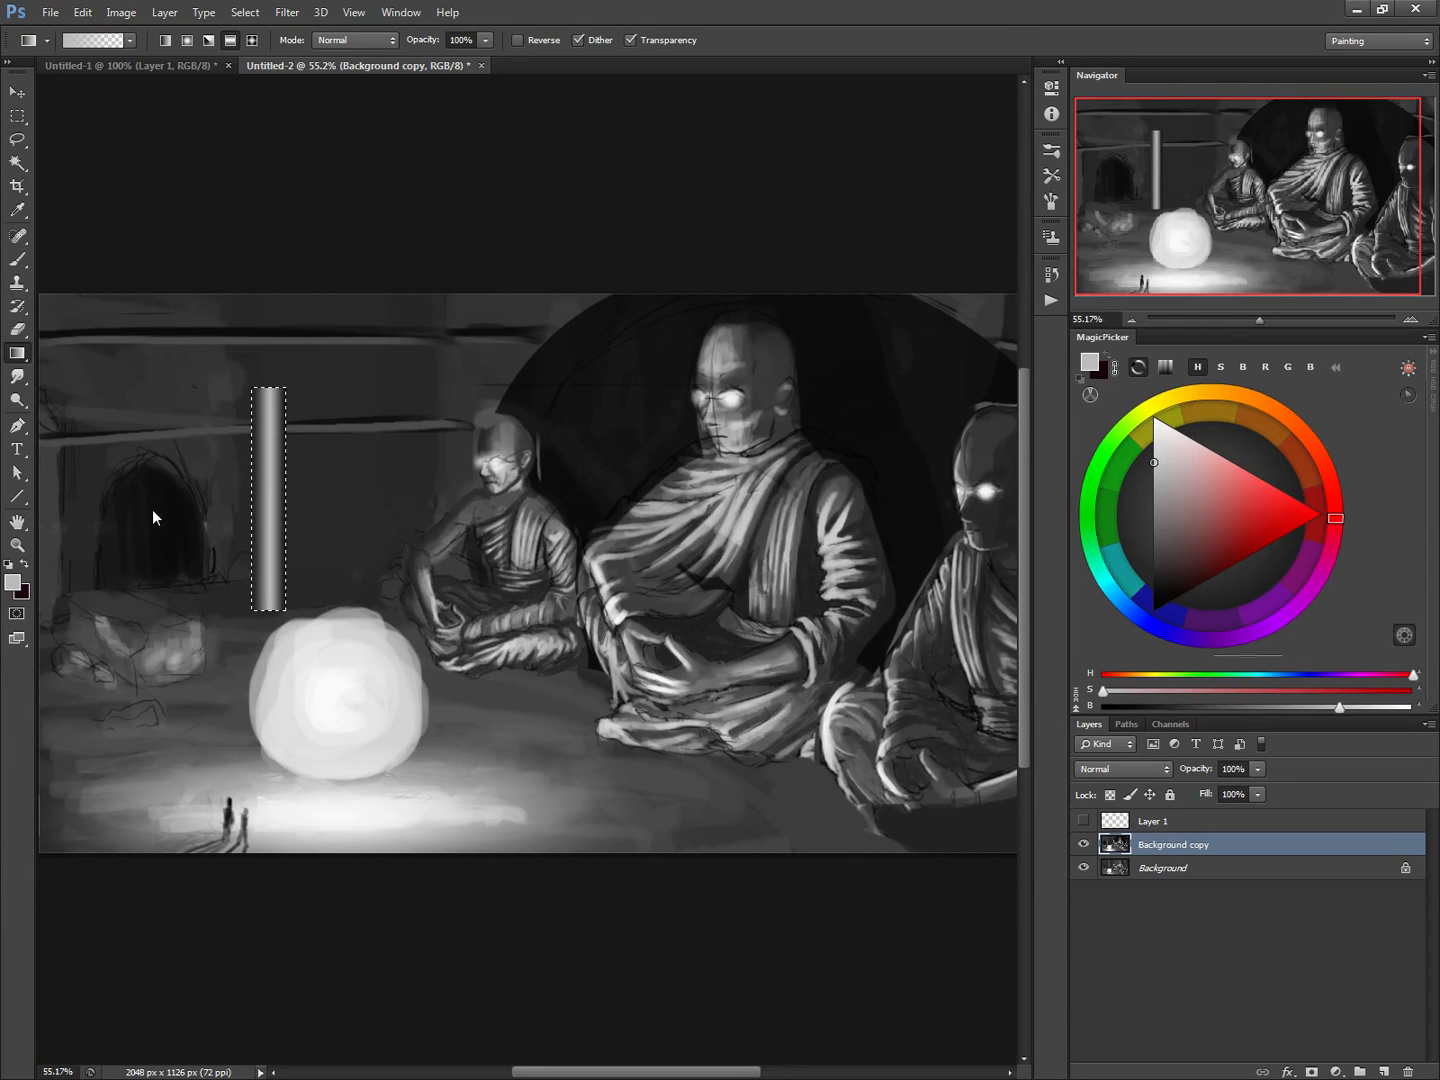
Cut the selected pillar out of the painting onto its own layer with Layer Via Cut
right_click(270, 540)
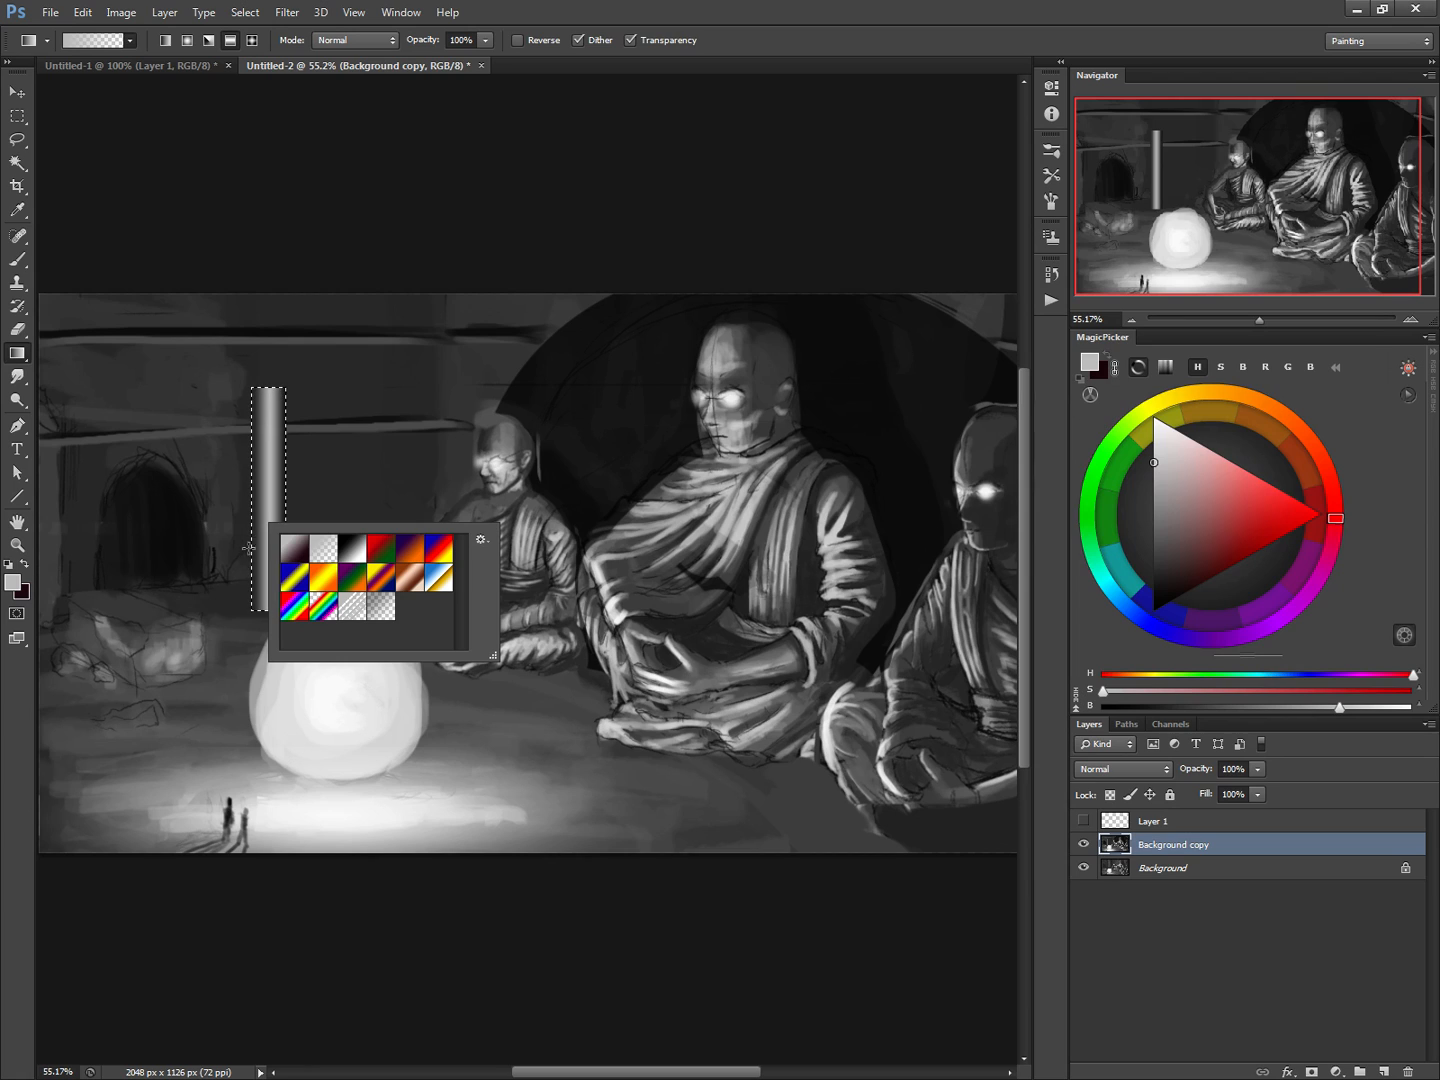
key(l)
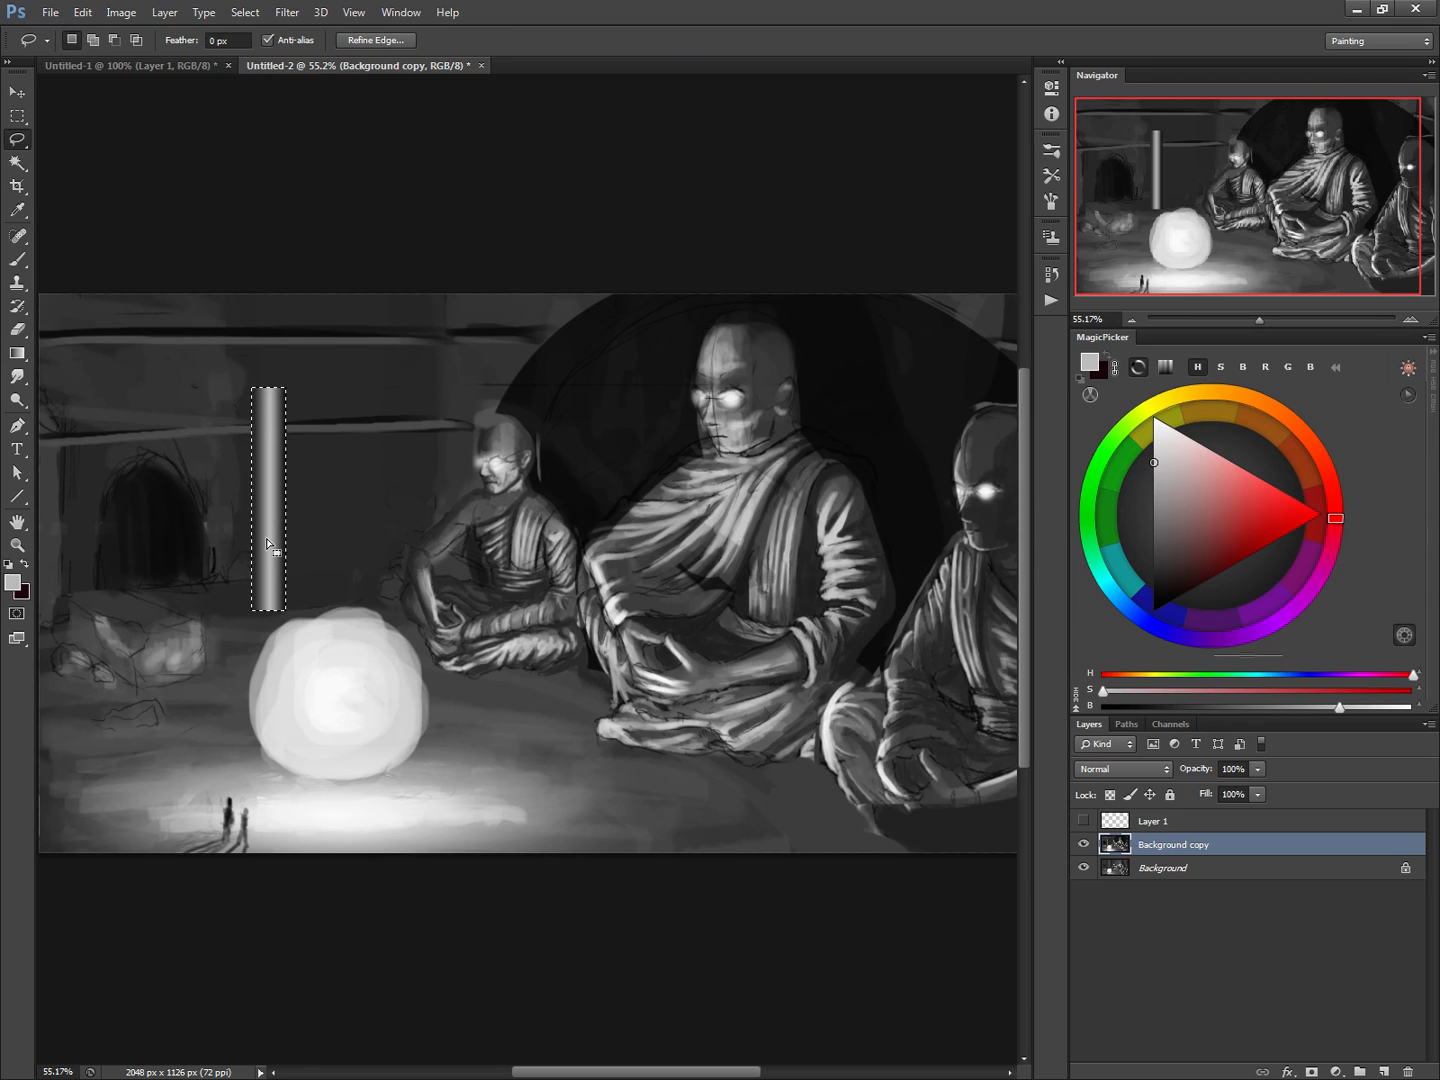
right_click(271, 541)
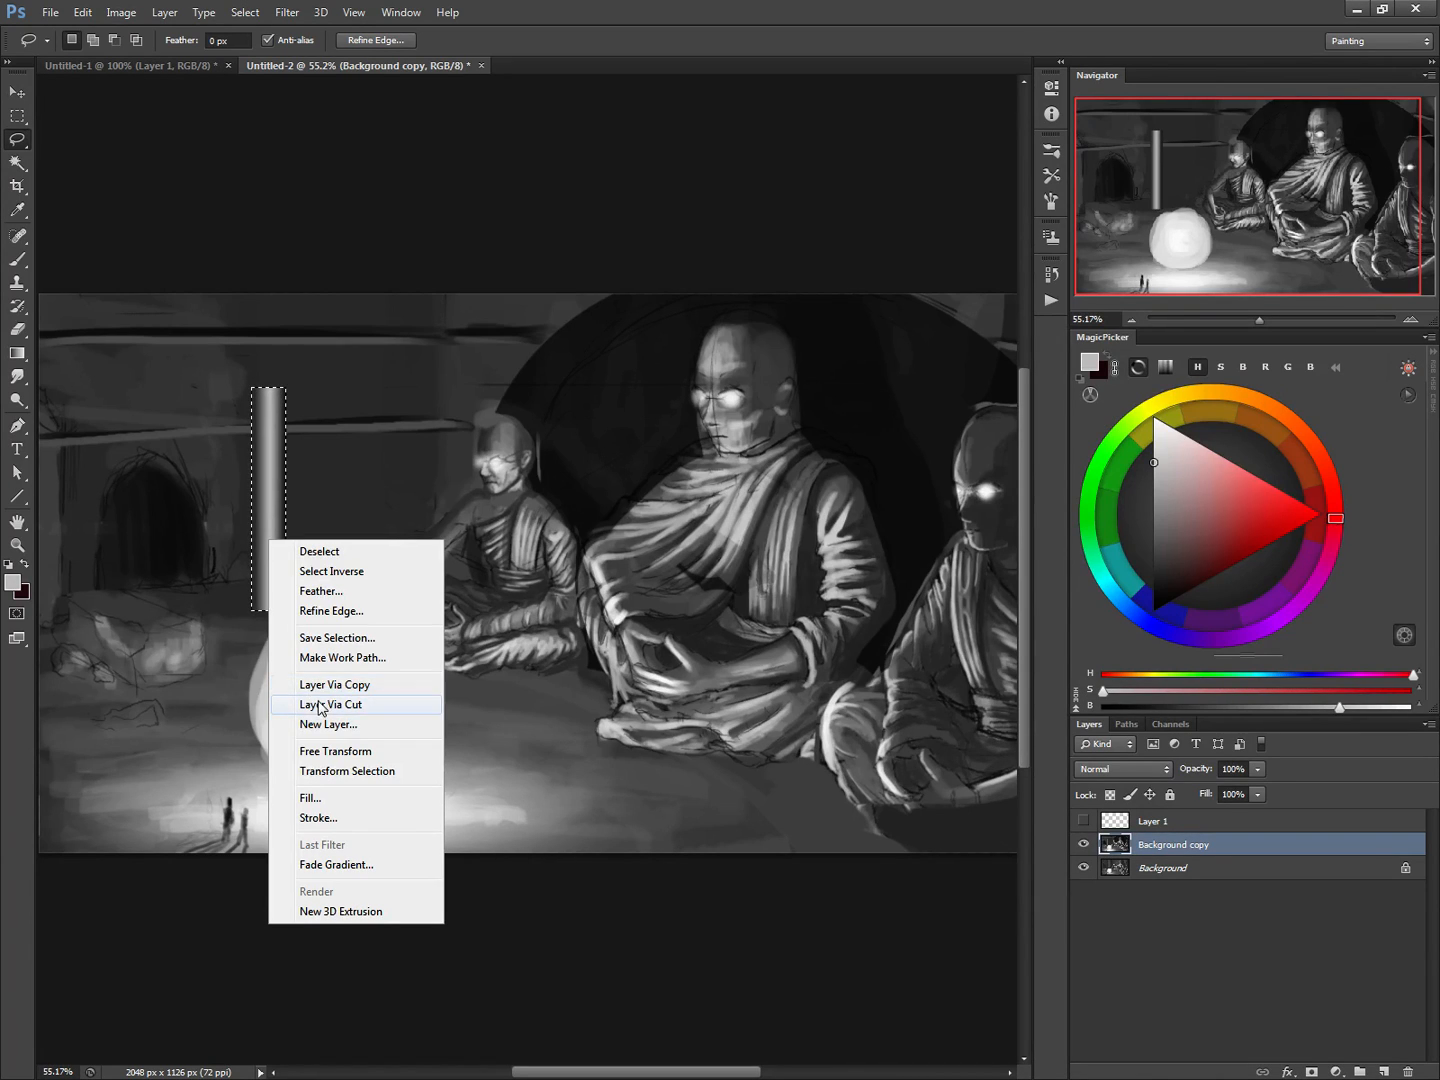
click(319, 705)
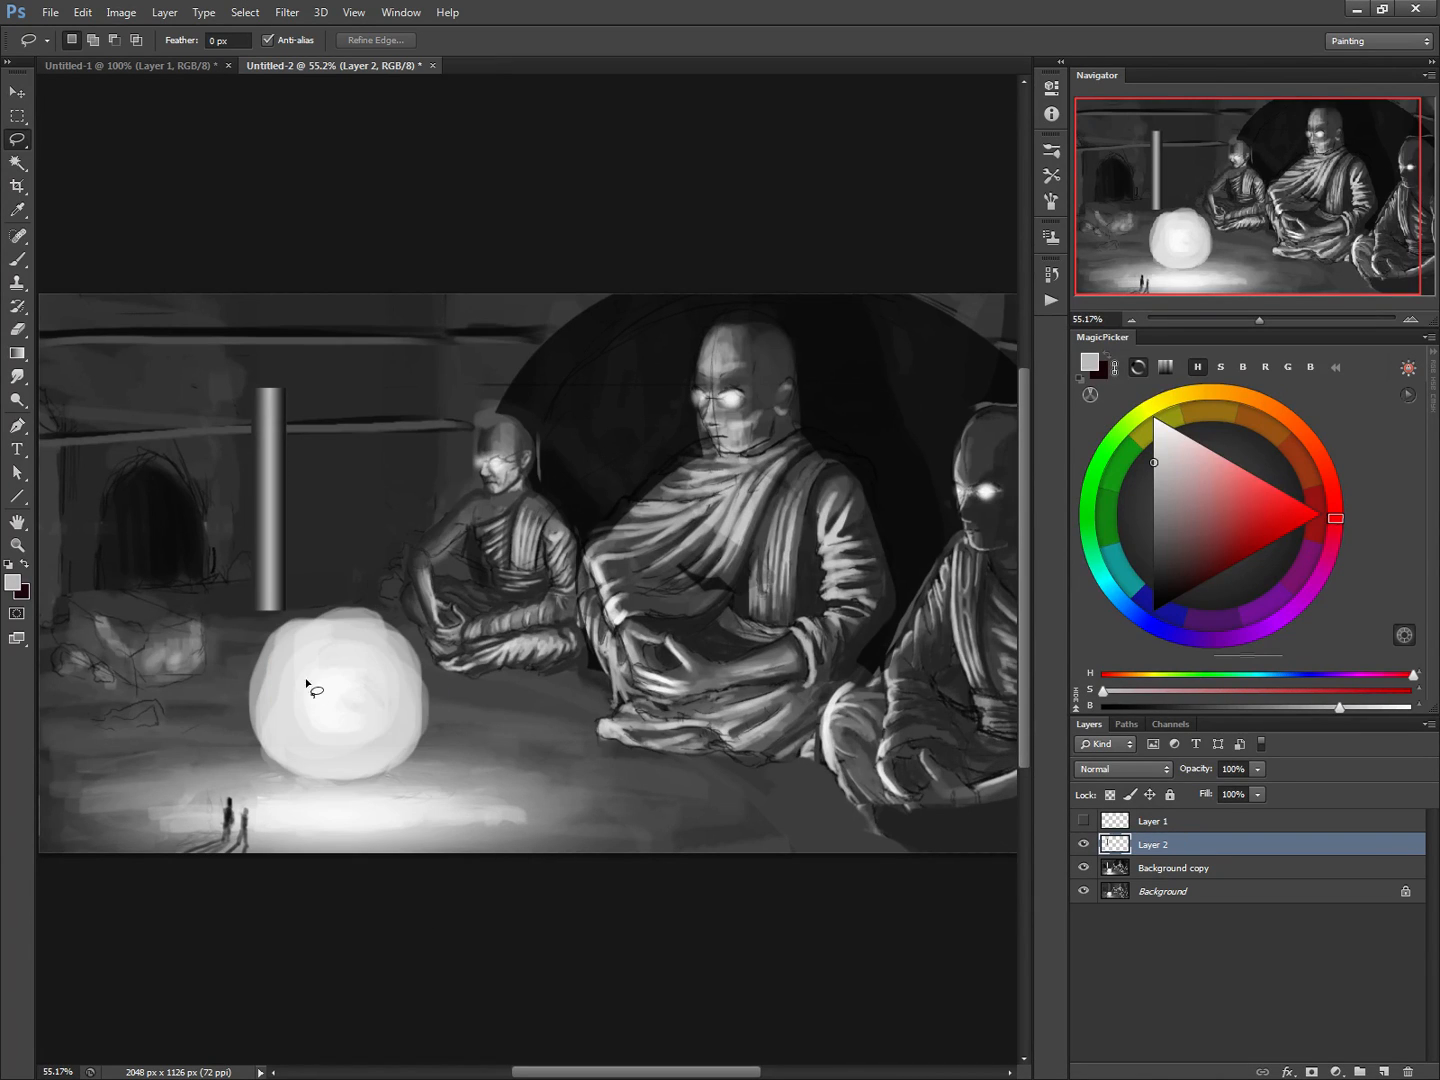
Hide the pillar layer and paint over the leftover gap on Background copy with a 45 px brush in sampled dark wall grey
click(1085, 846)
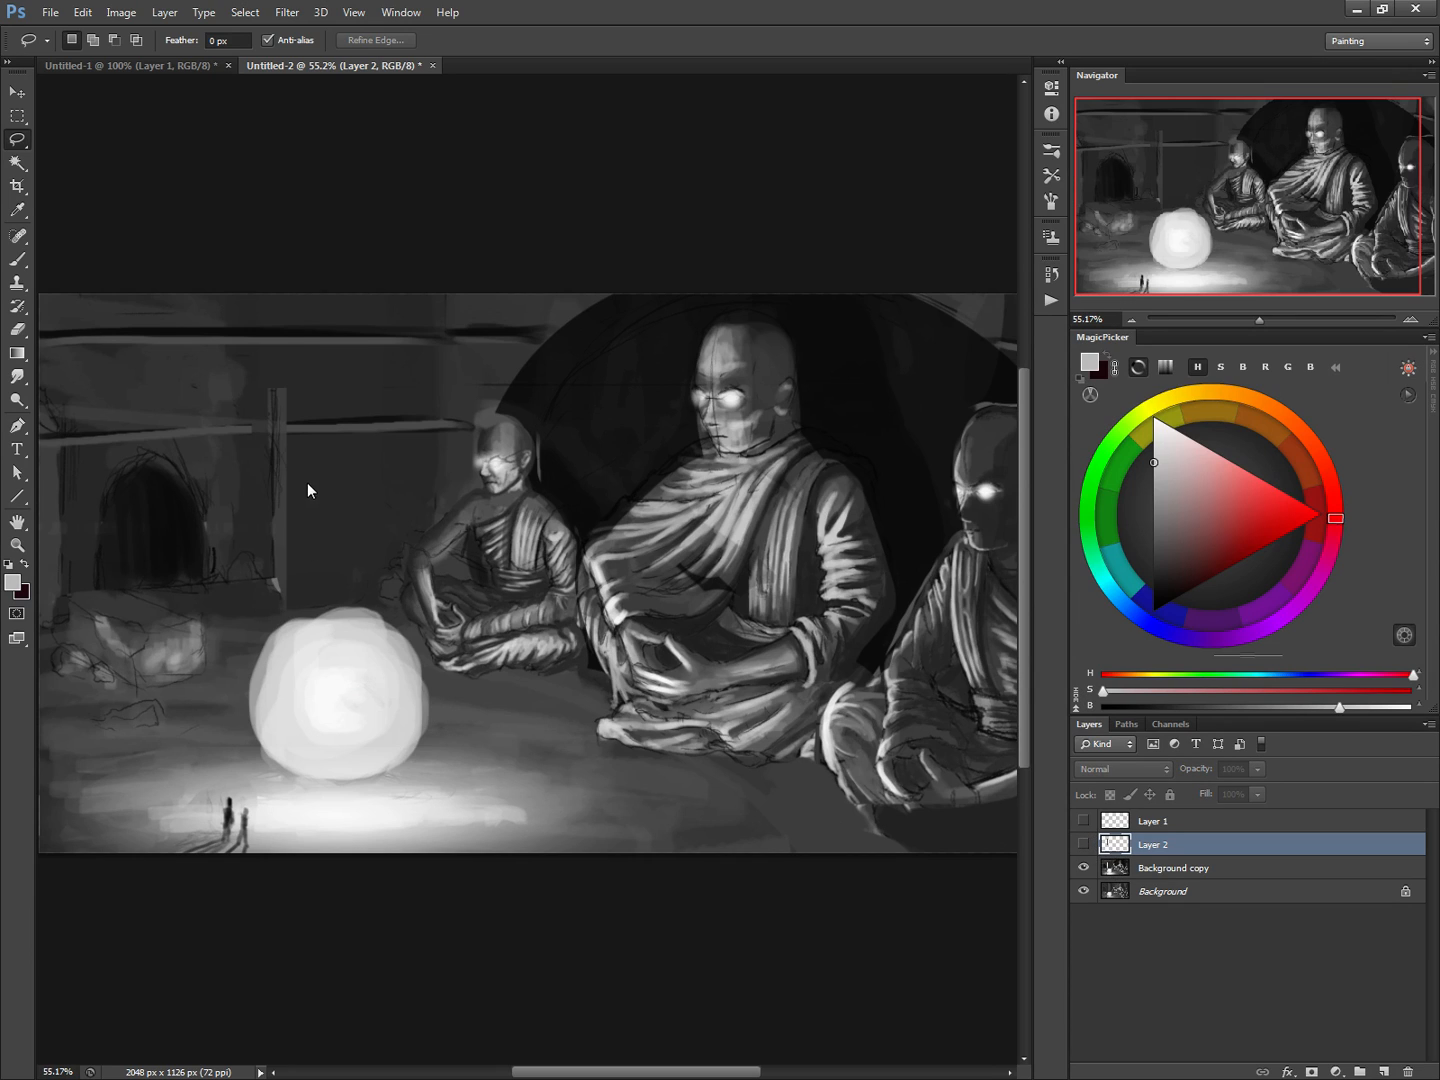
key(b)
key(alt+bracketleft)
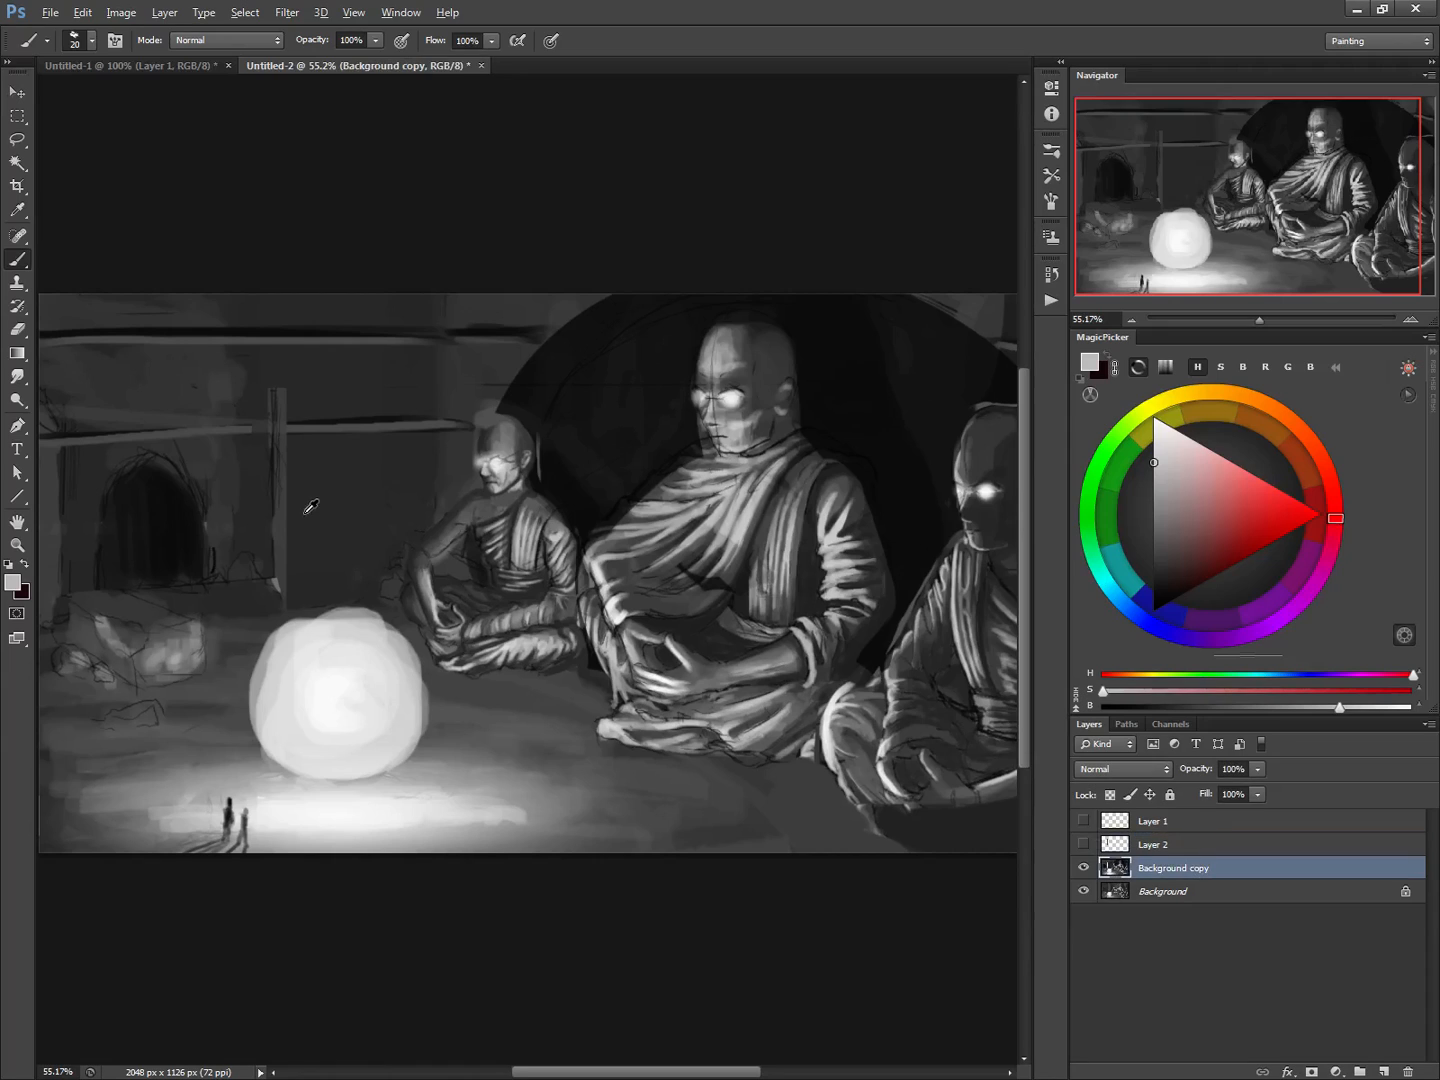
alt+click(279, 464)
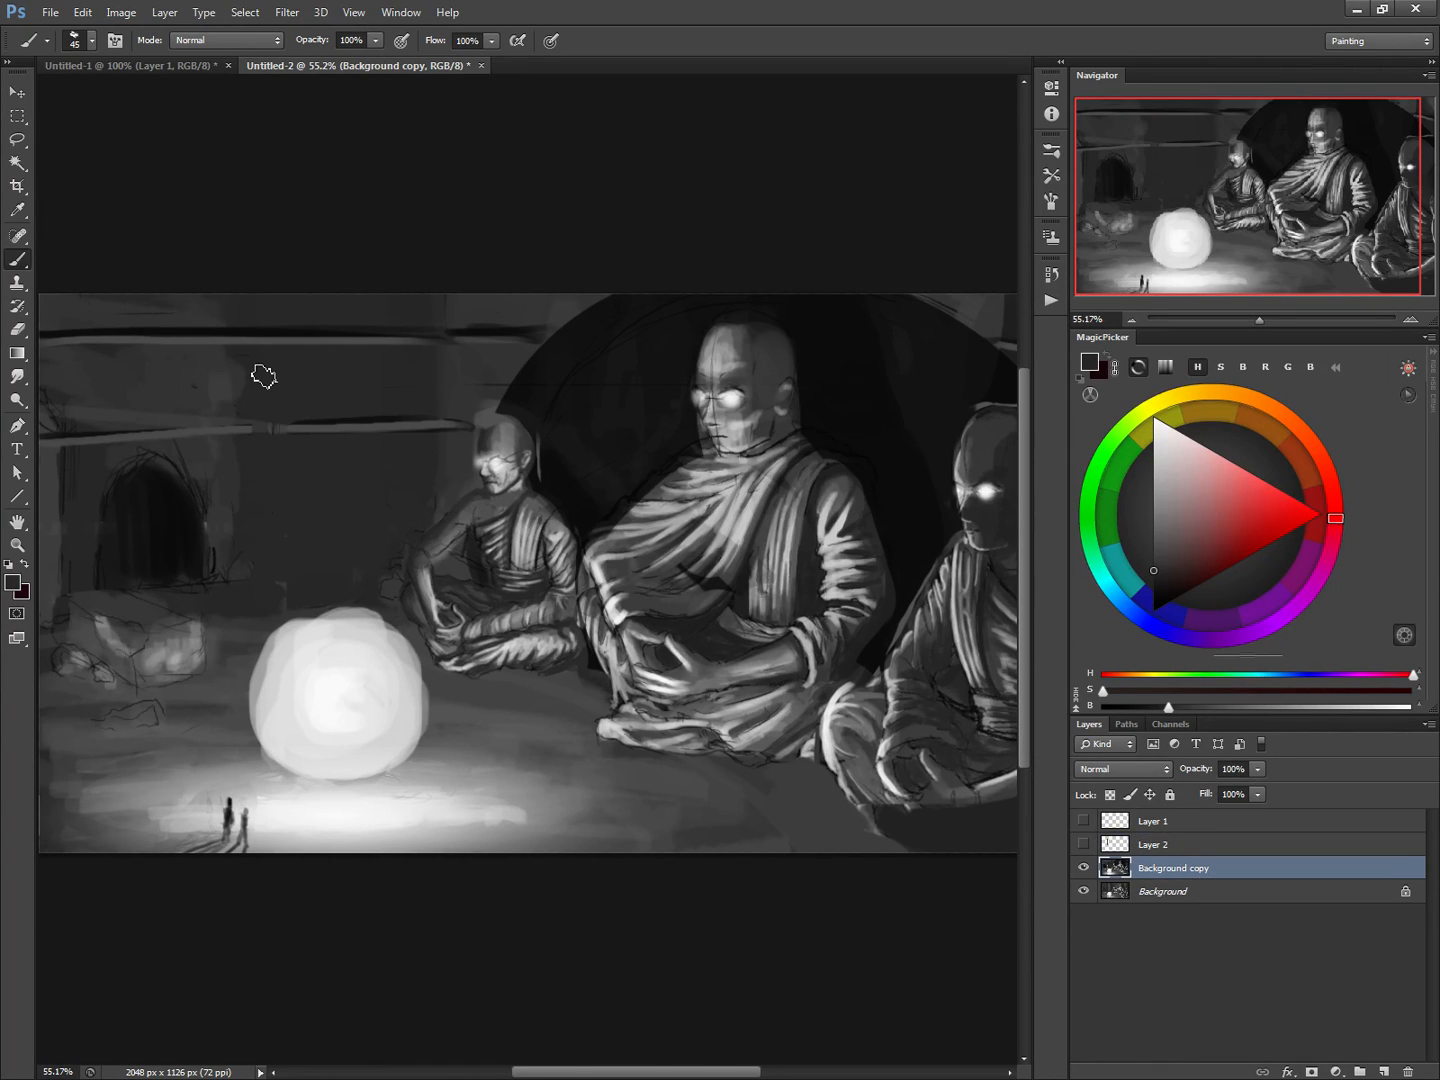
Show Layer 2 again and stretch the pillar upward past the canvas's upper edge, to about 146% height
click(1101, 838)
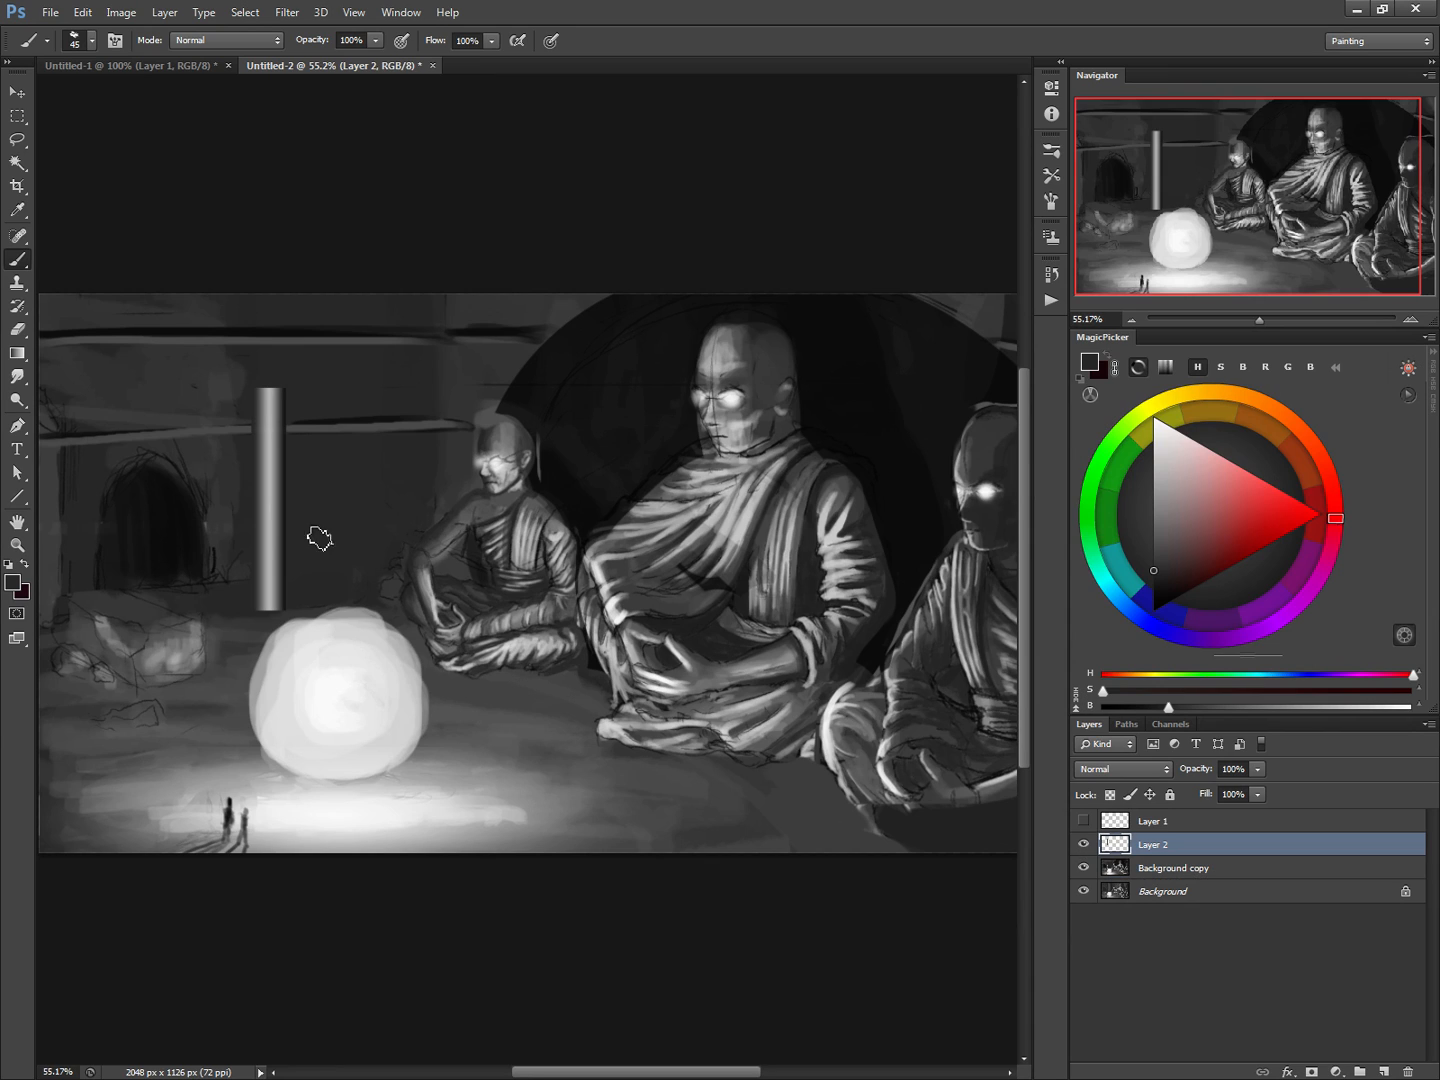
key(ctrl+t)
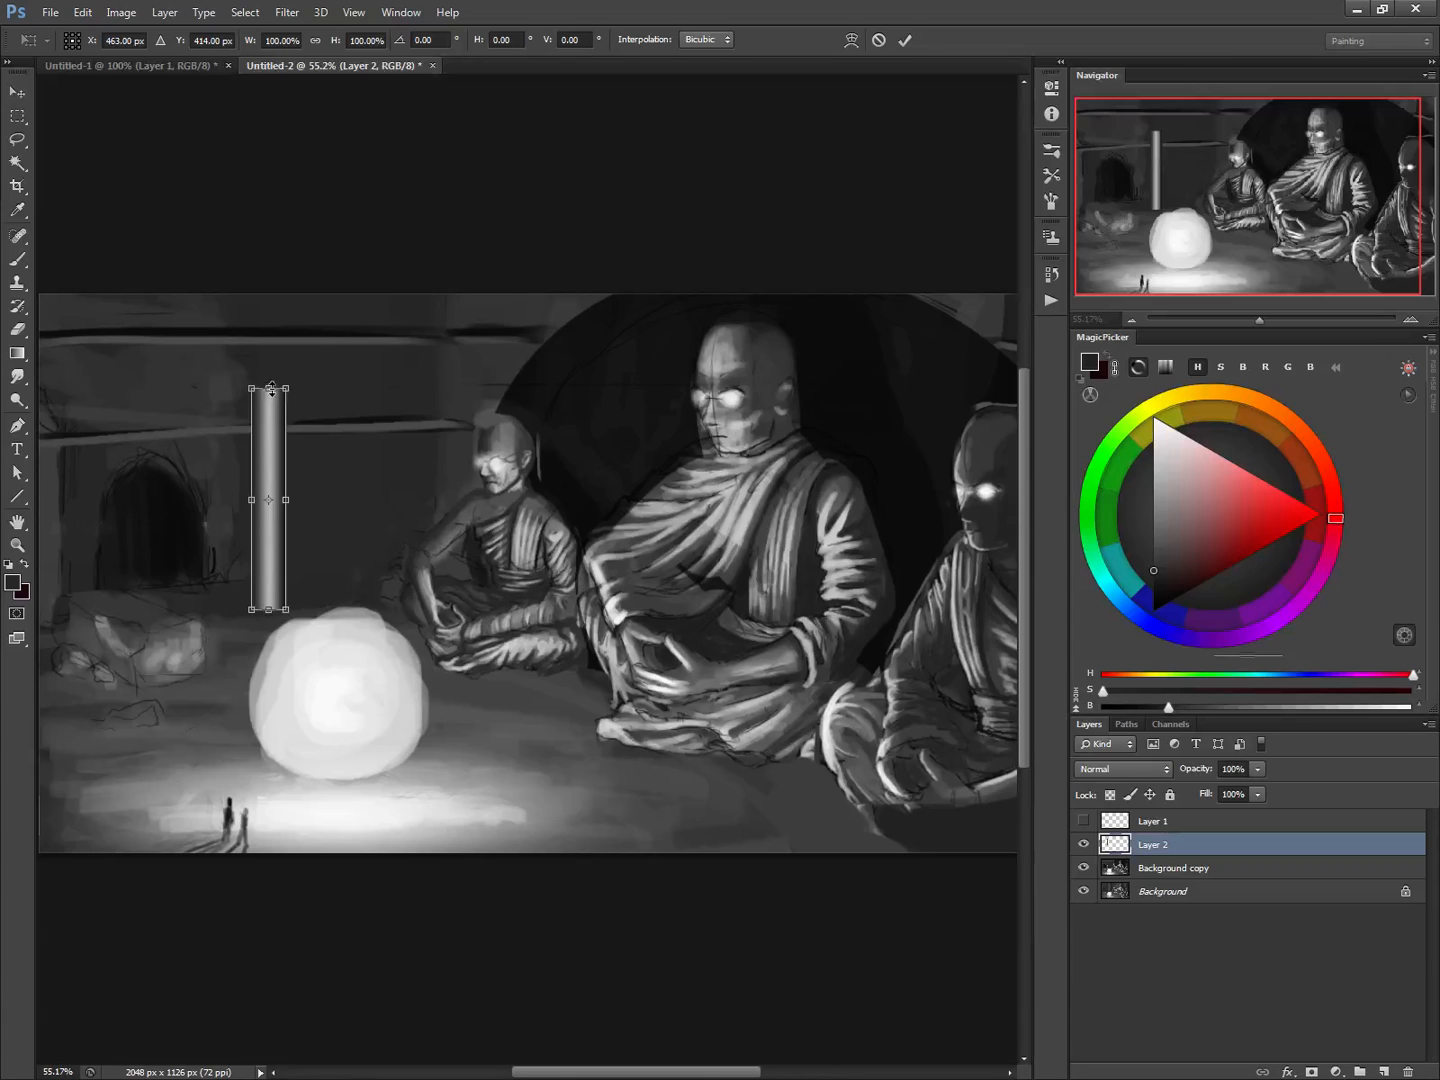
drag(268, 391, 269, 287)
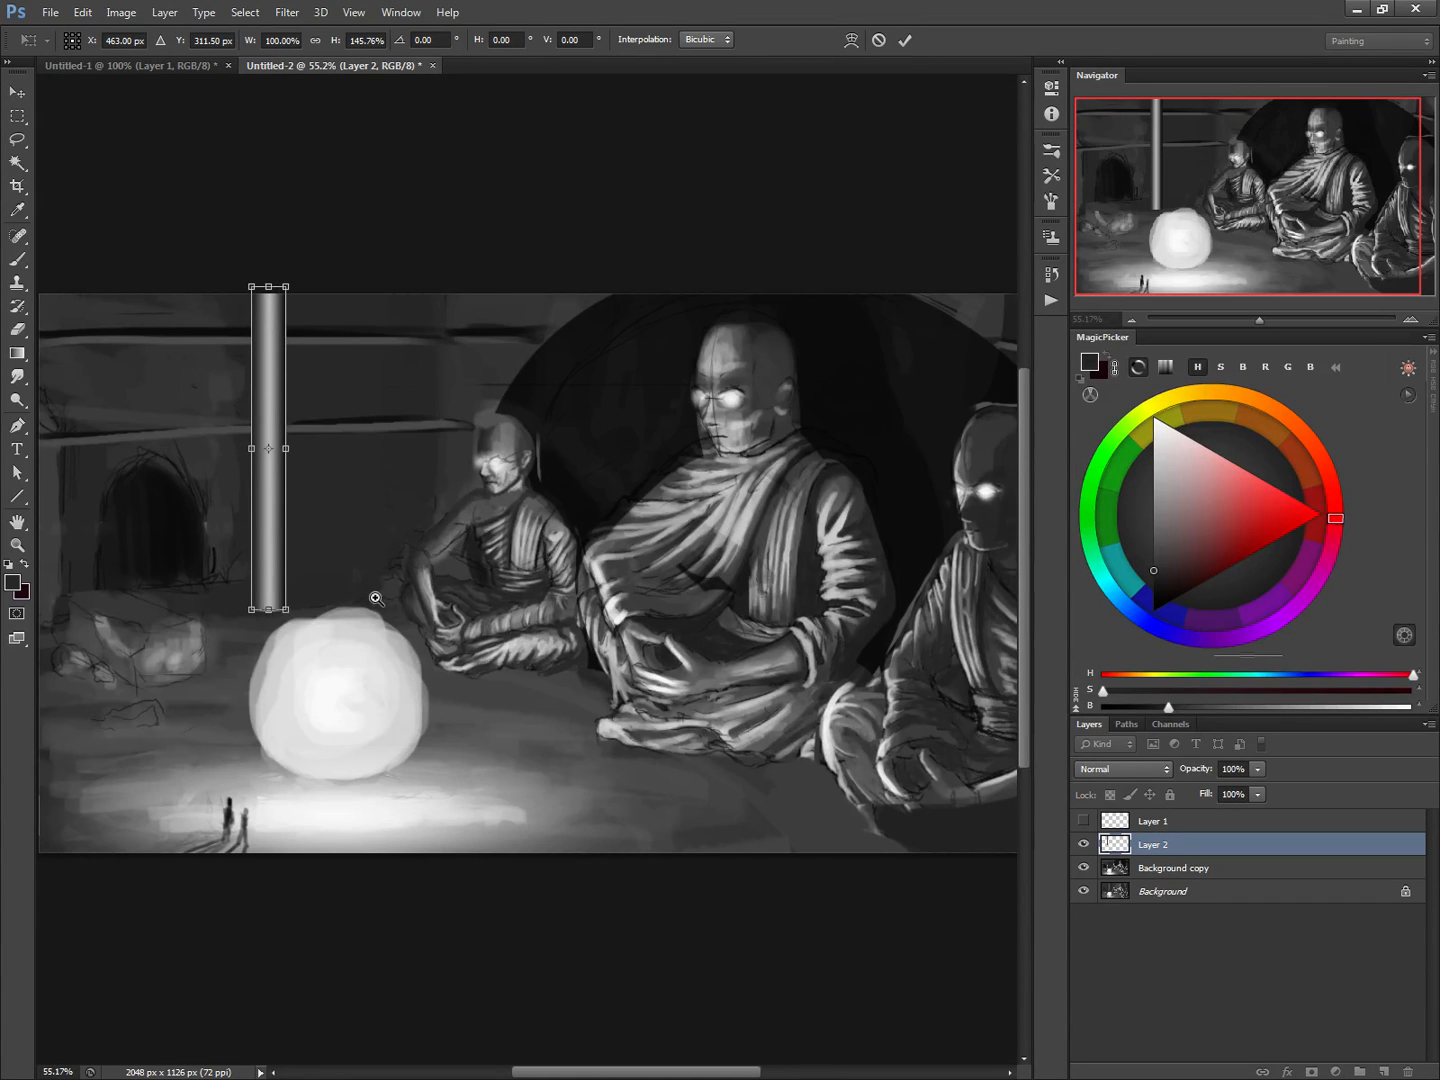
drag(375, 598, 357, 598)
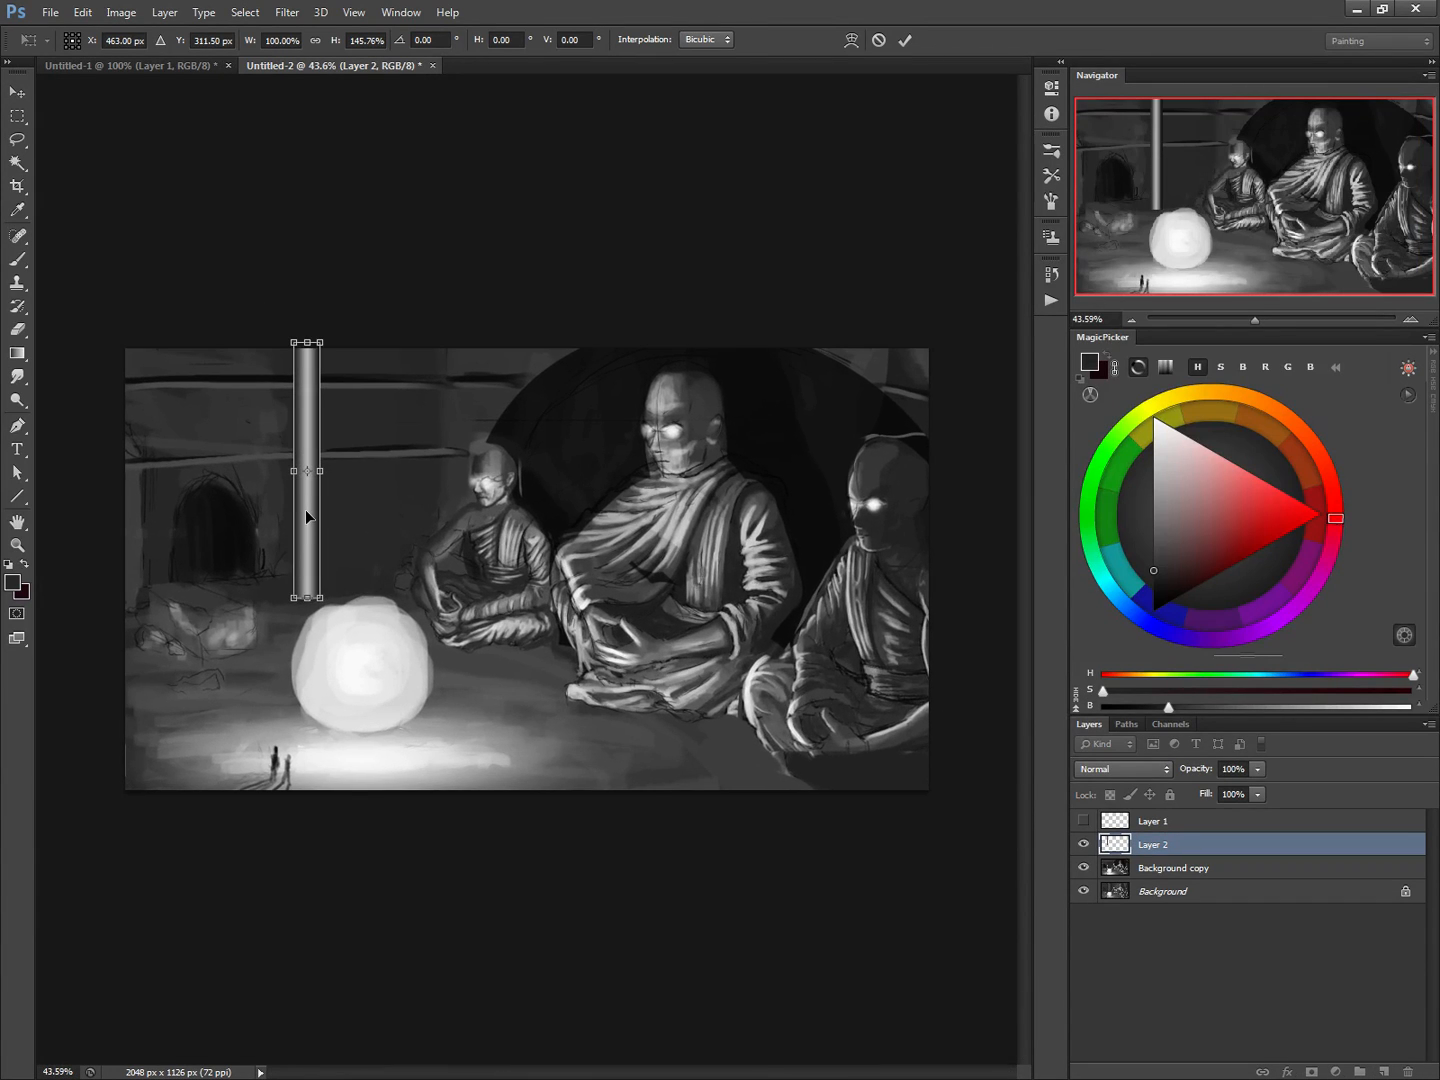
key(Return)
Duplicate the pillar six times across the scene and merge all seven pillar layers into one
key(b)
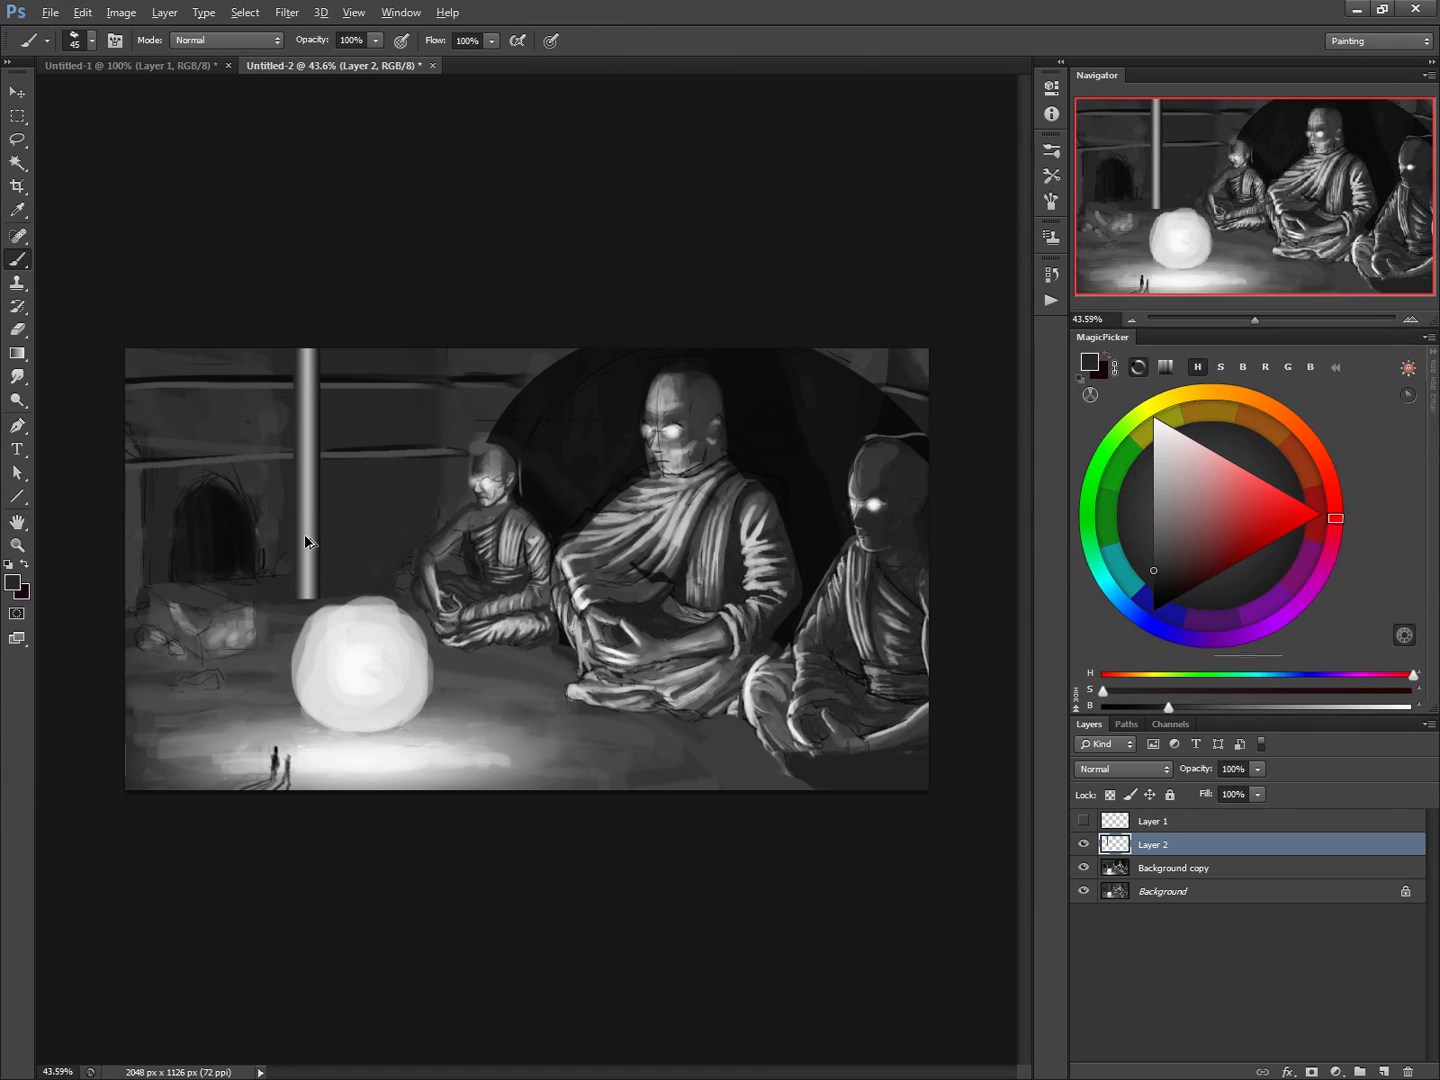
drag(306, 545, 894, 526)
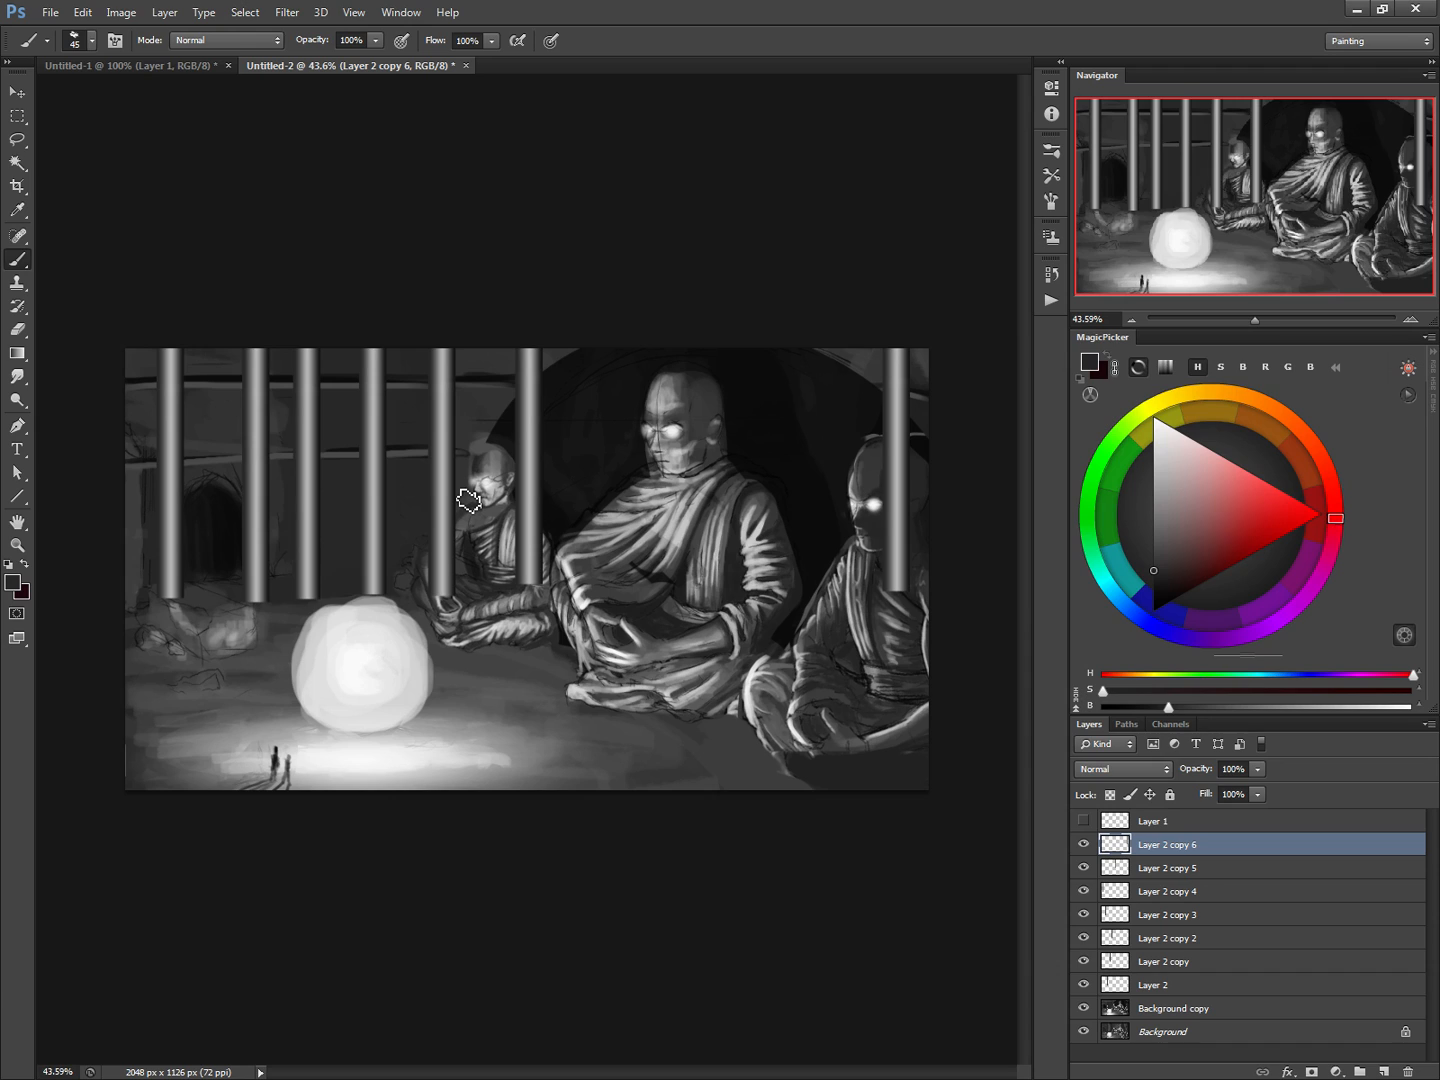
shift+click(1119, 986)
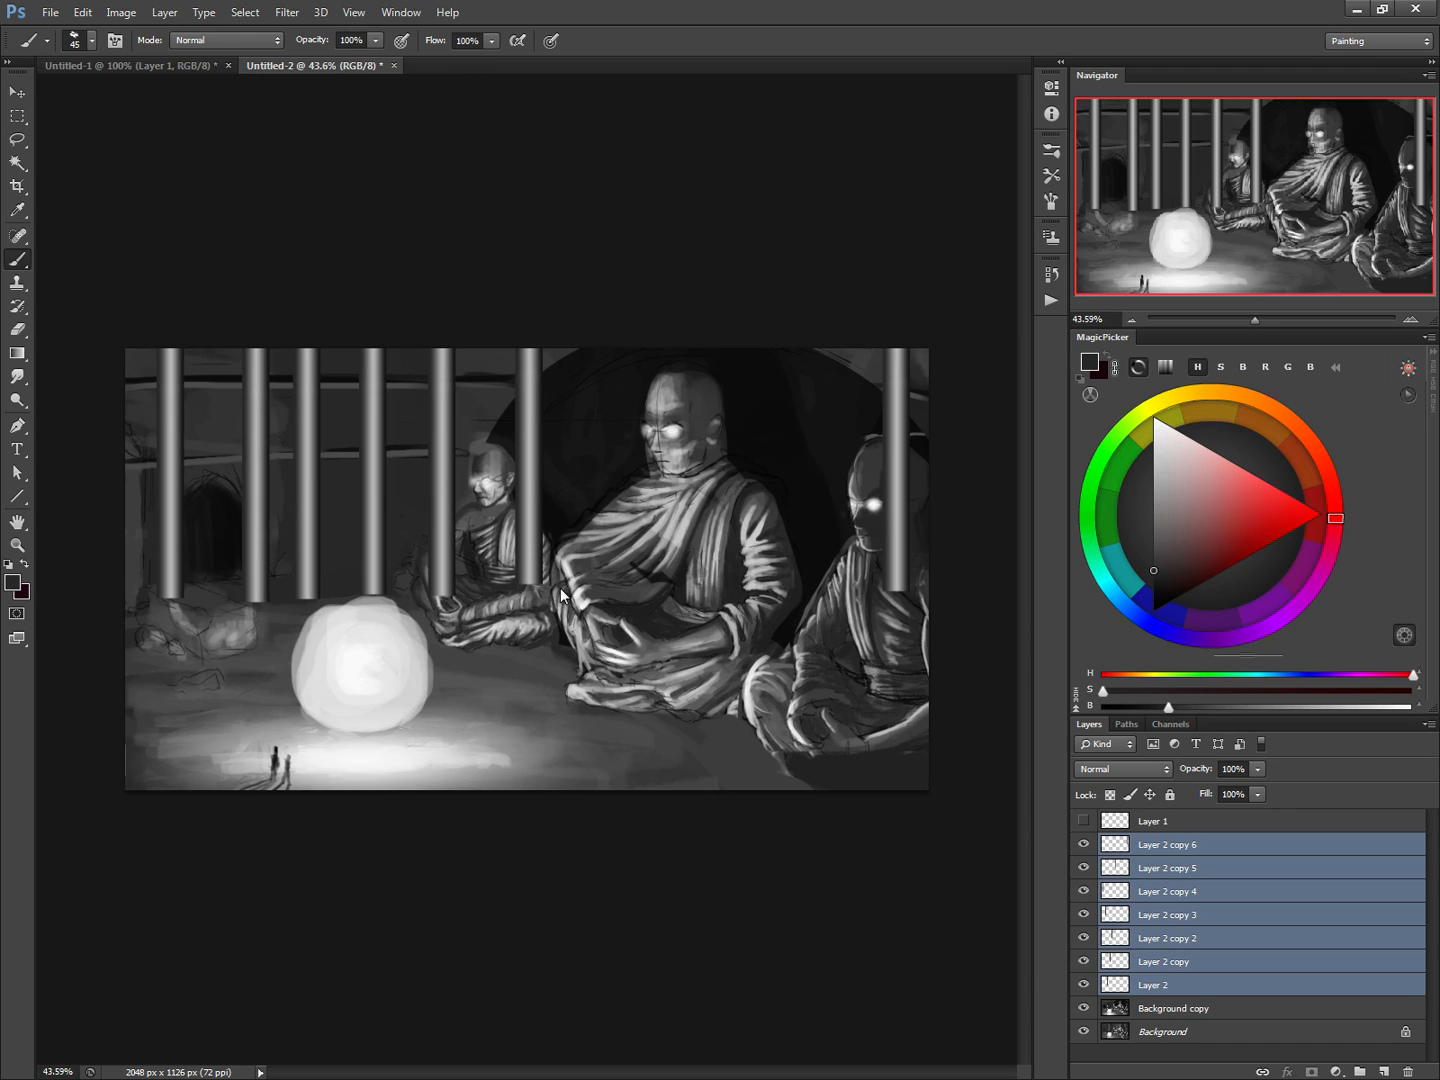
key(ctrl+e)
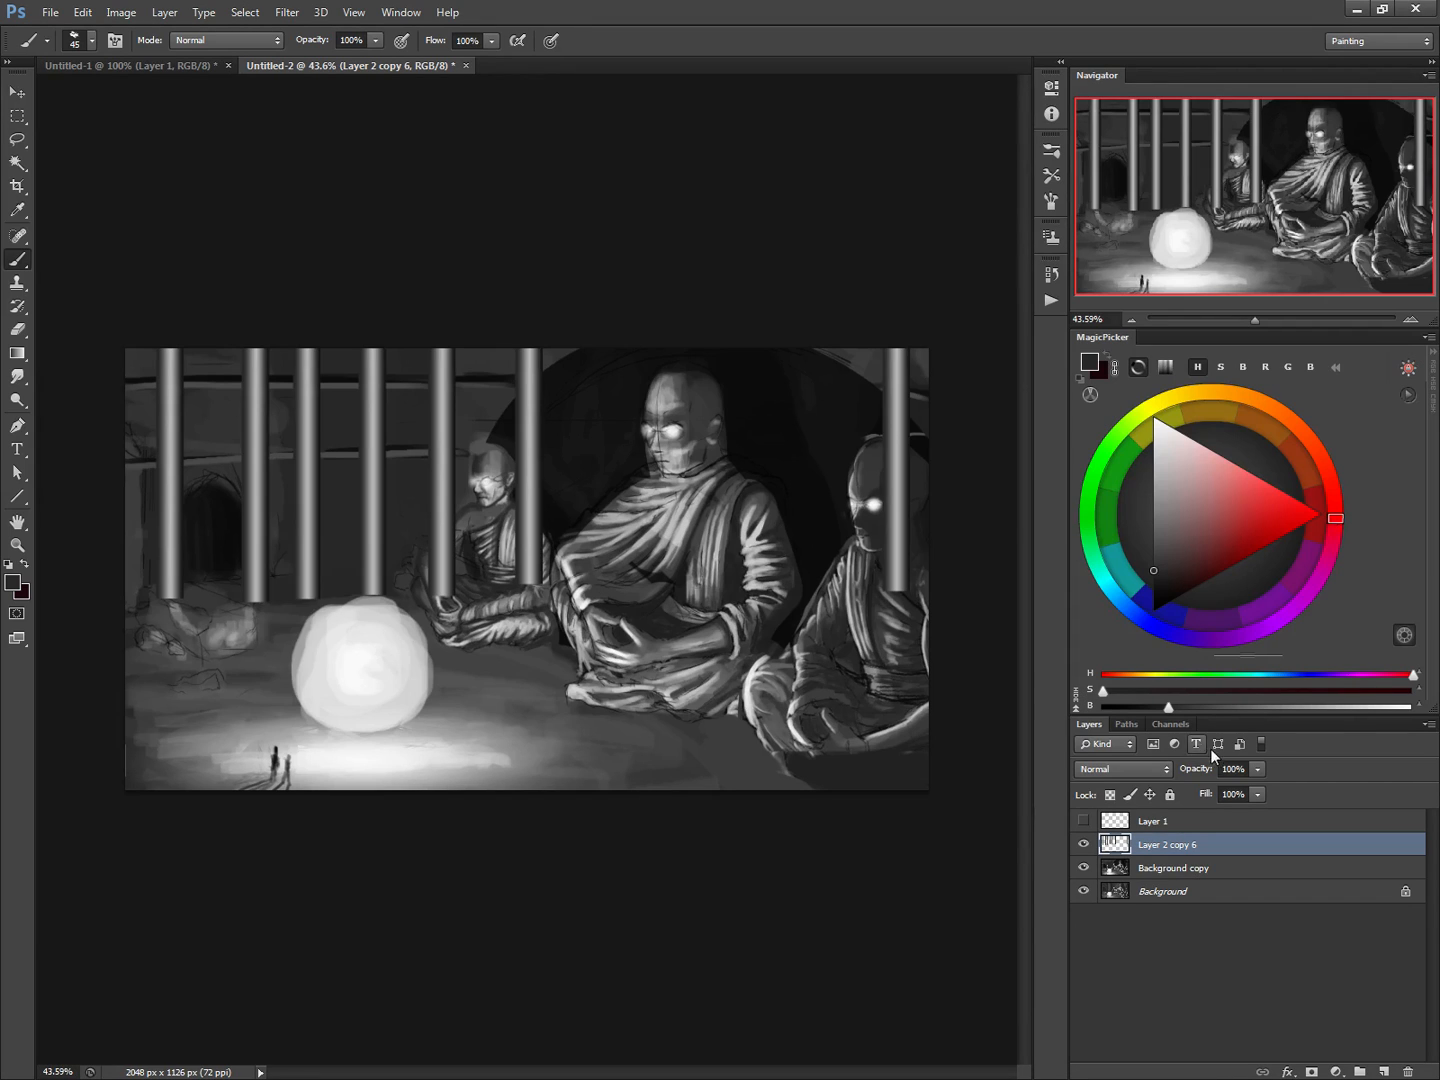
Lower the merged pillar layer's opacity to 25% and remove the pillar parts overlapping the small monk and the far-right monk
drag(1200, 777, 1189, 771)
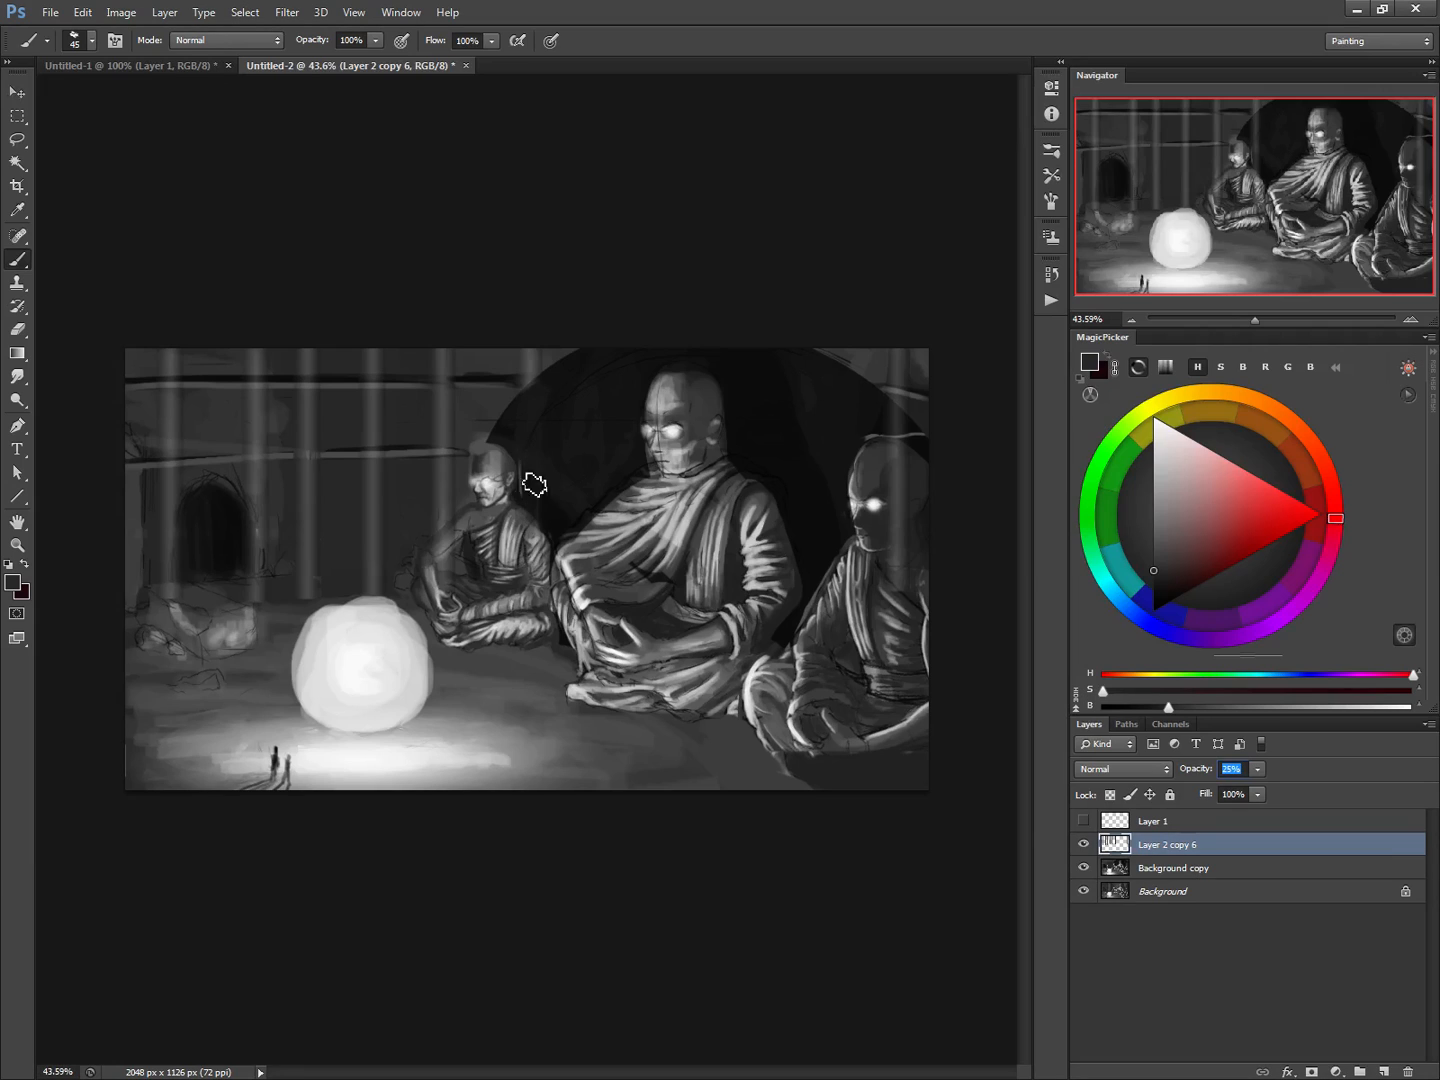
drag(534, 485, 535, 573)
mouse_move(902, 425)
mouse_down()
mouse_move(904, 586)
mouse_move(902, 440)
mouse_move(887, 622)
mouse_up()
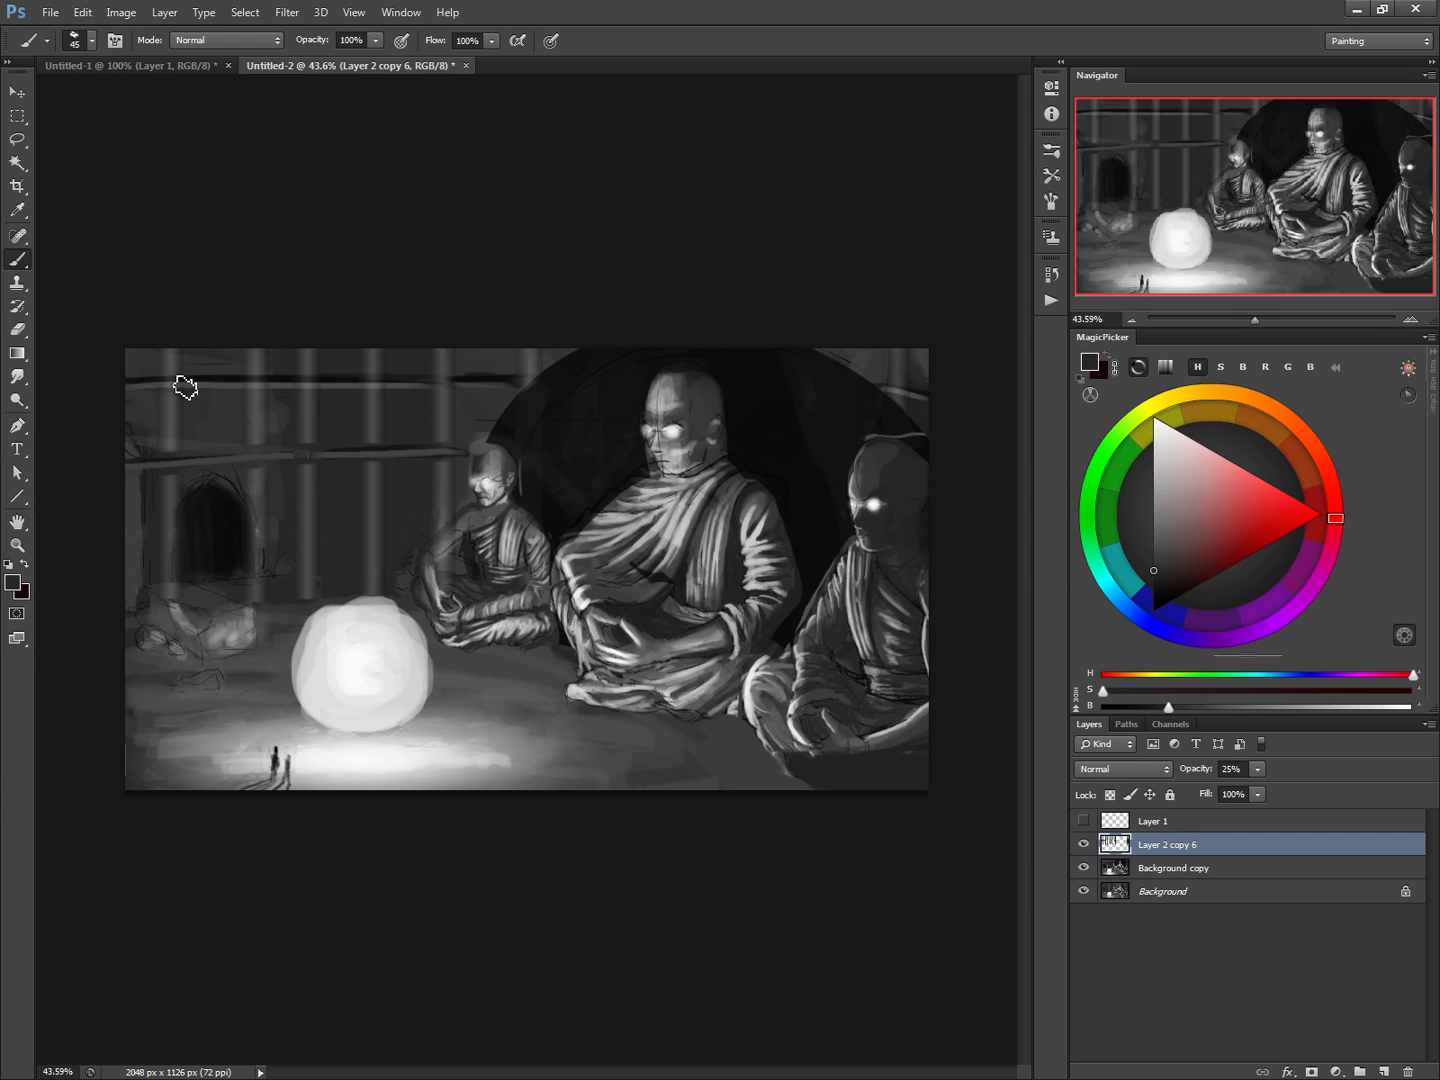
Touch up the far-left pillar between the wall ledges on the merged pillar layer with a 35 px brush in sampled near-black
alt+click(469, 373)
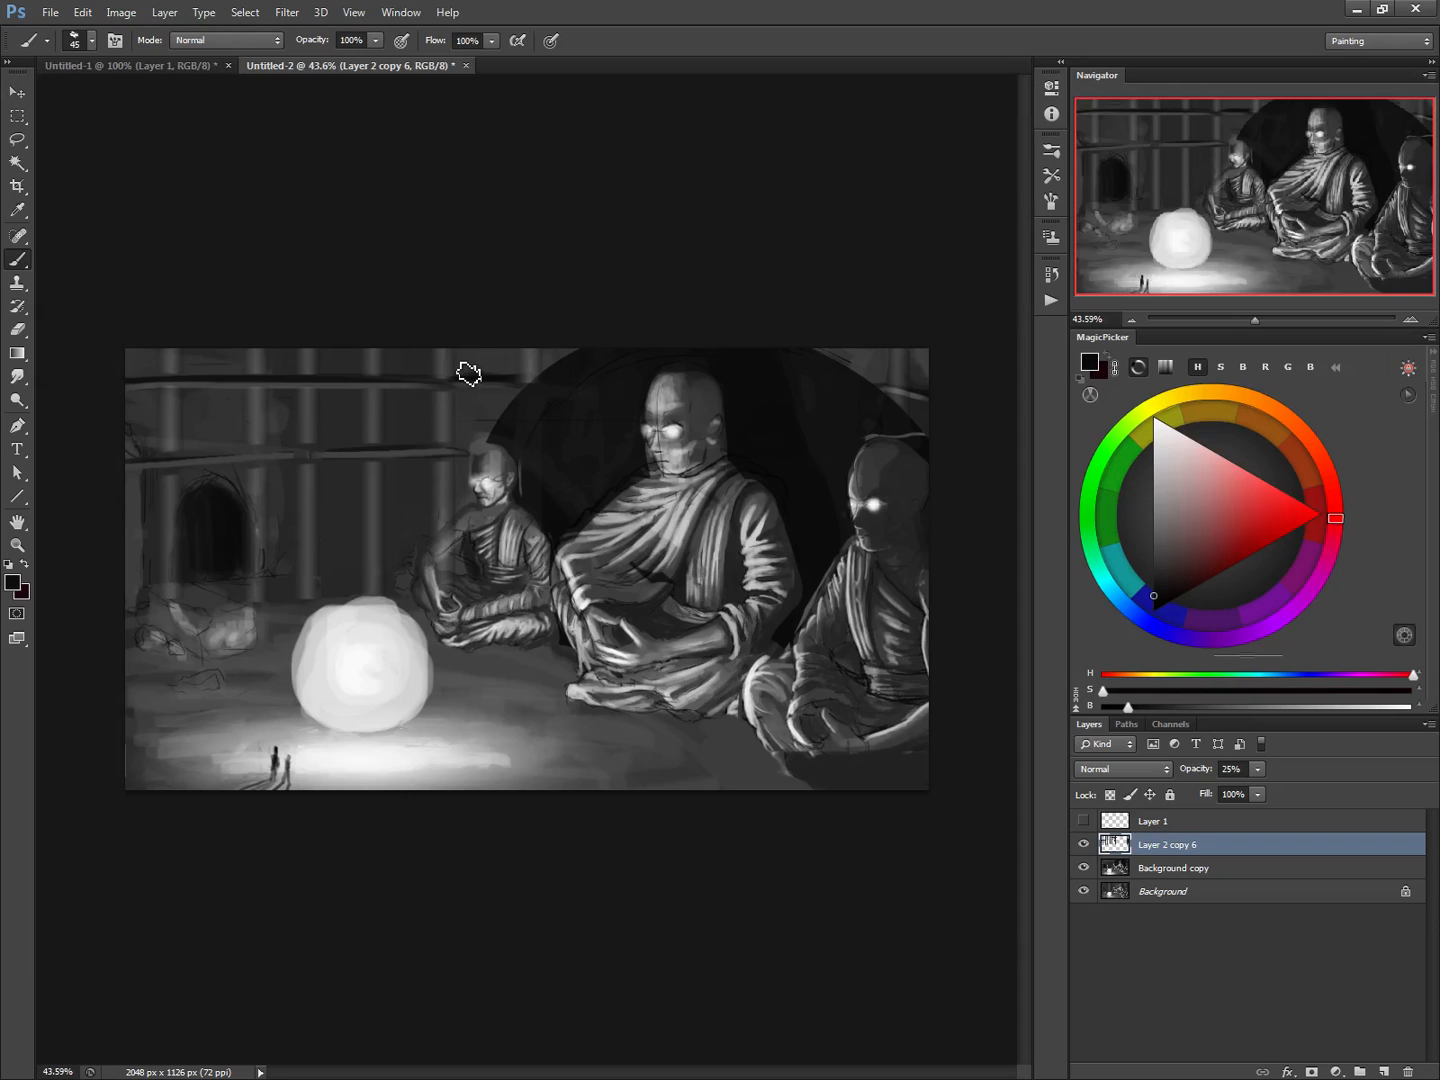
key(bracketleft)
key(bracketleft)
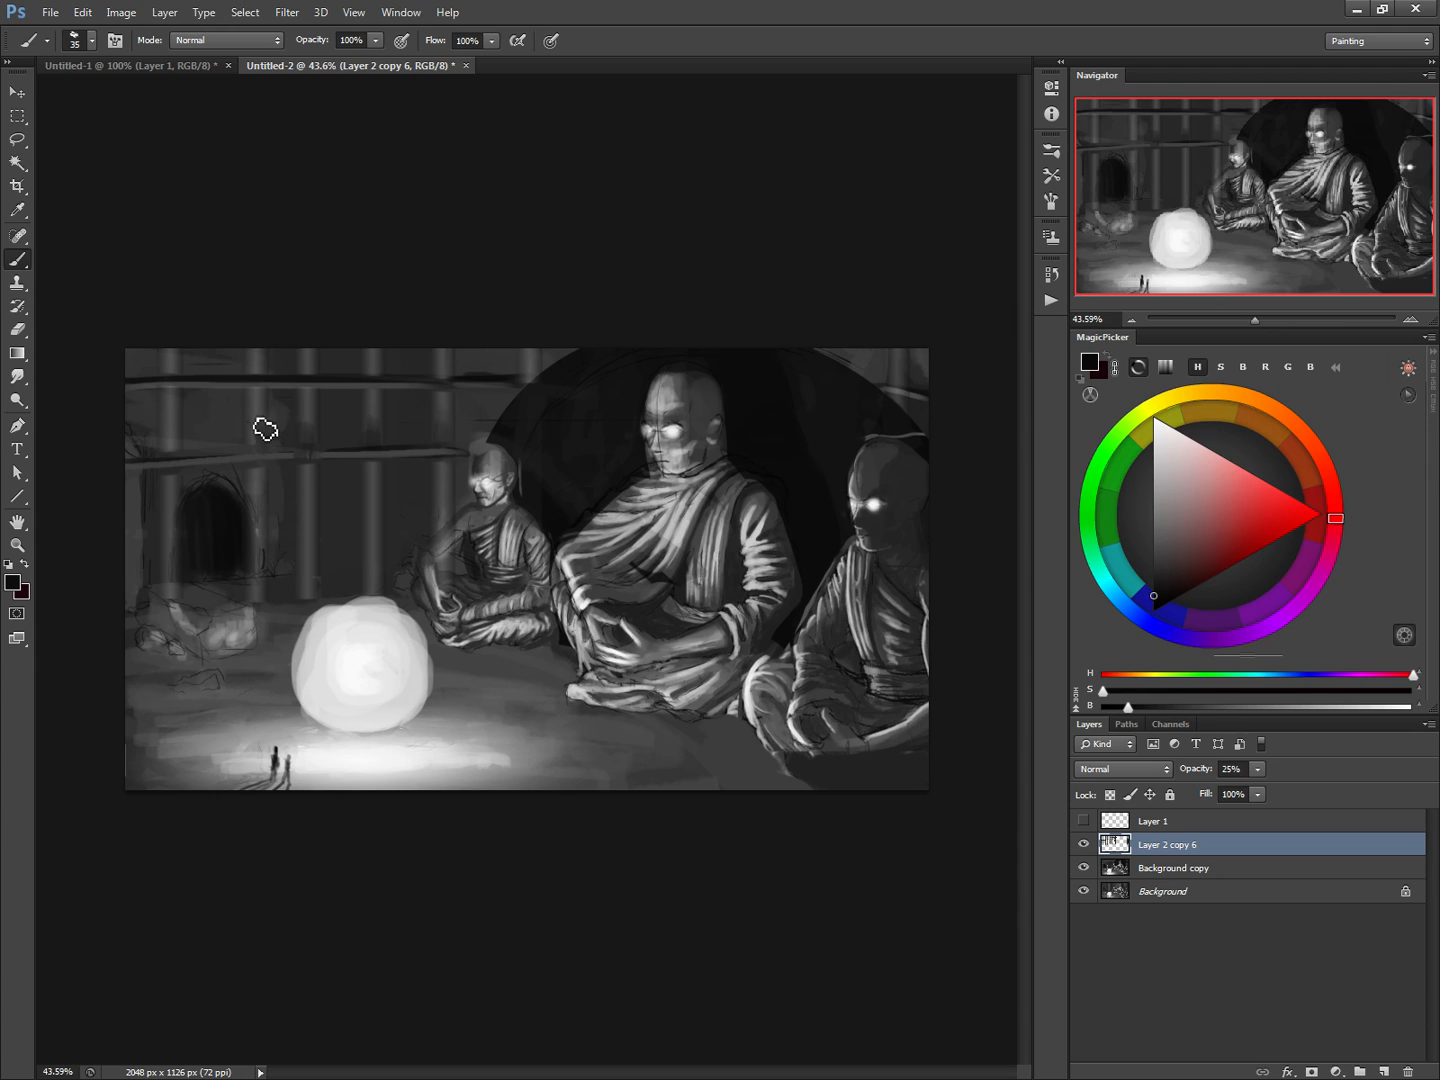
drag(182, 431, 172, 467)
Compare the wall with and without the merged pillar layer, Layer 2 copy 6, and leave that layer hidden
click(1083, 846)
click(1084, 846)
click(1084, 846)
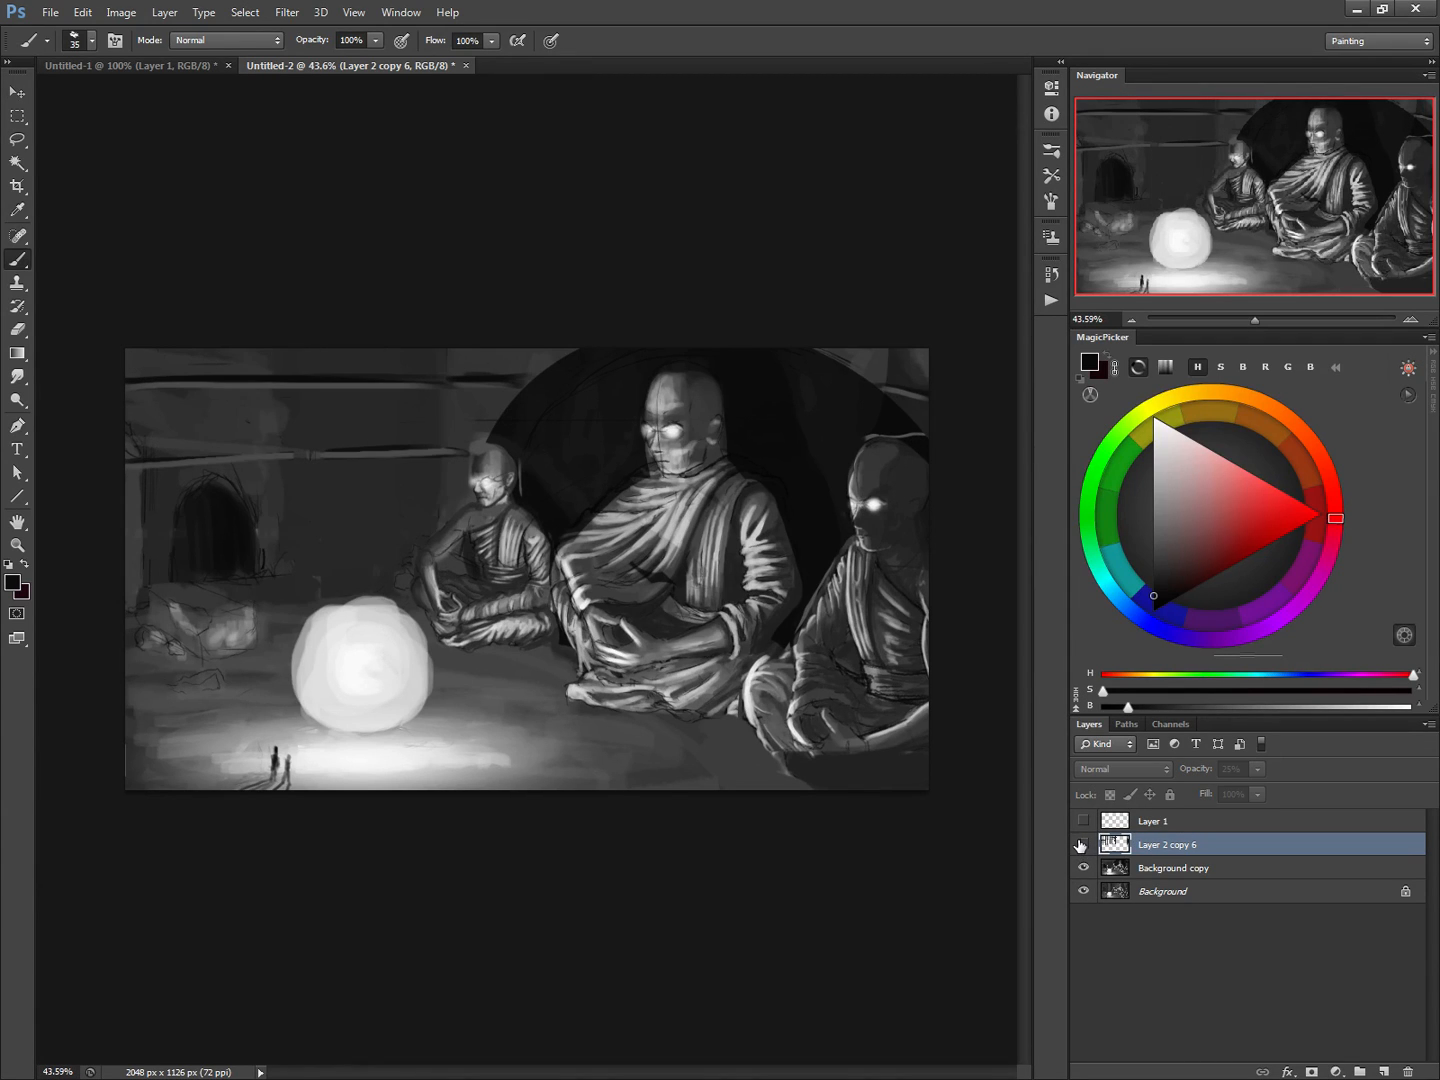
click(1084, 846)
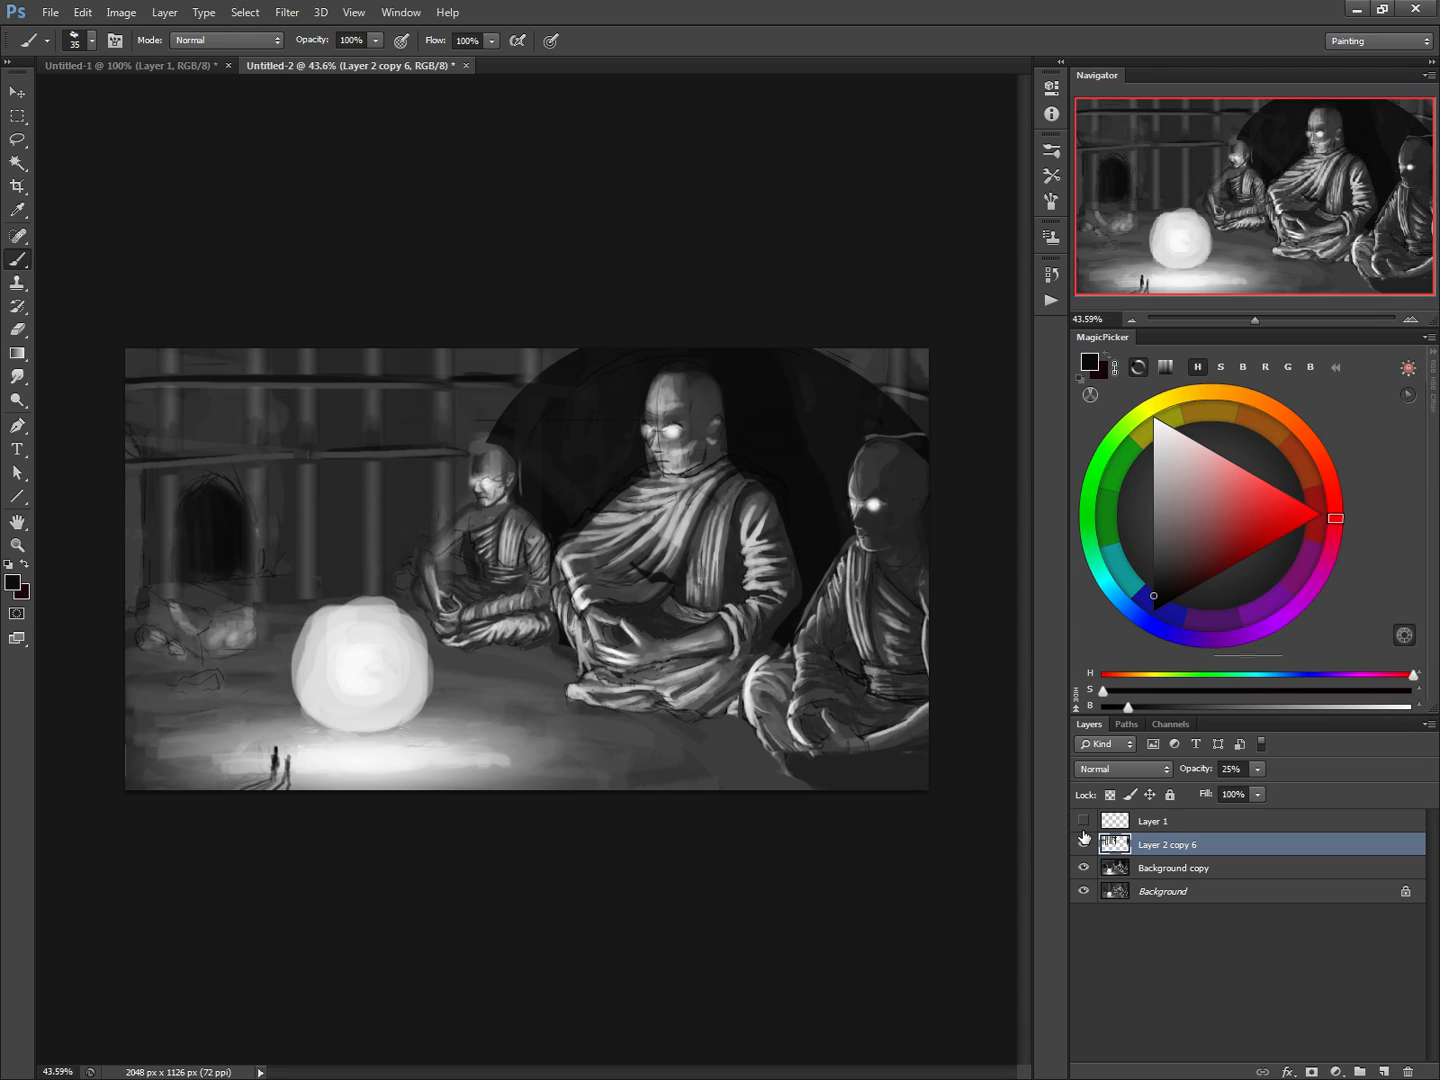
click(1083, 846)
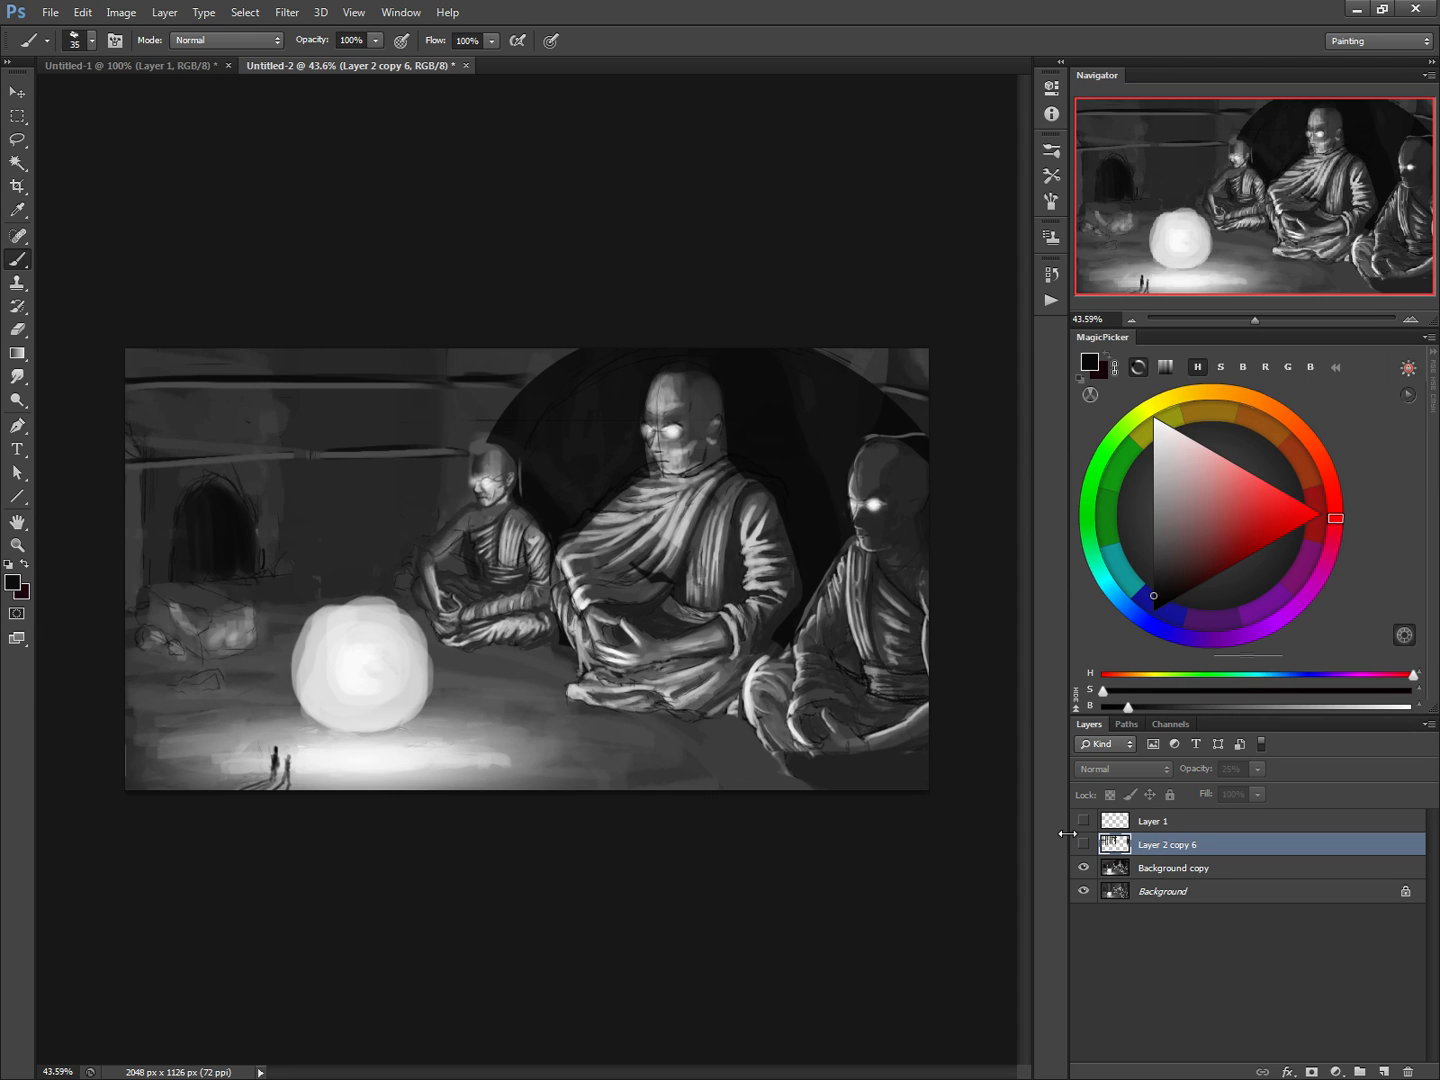
click(1084, 846)
click(1084, 847)
click(1084, 846)
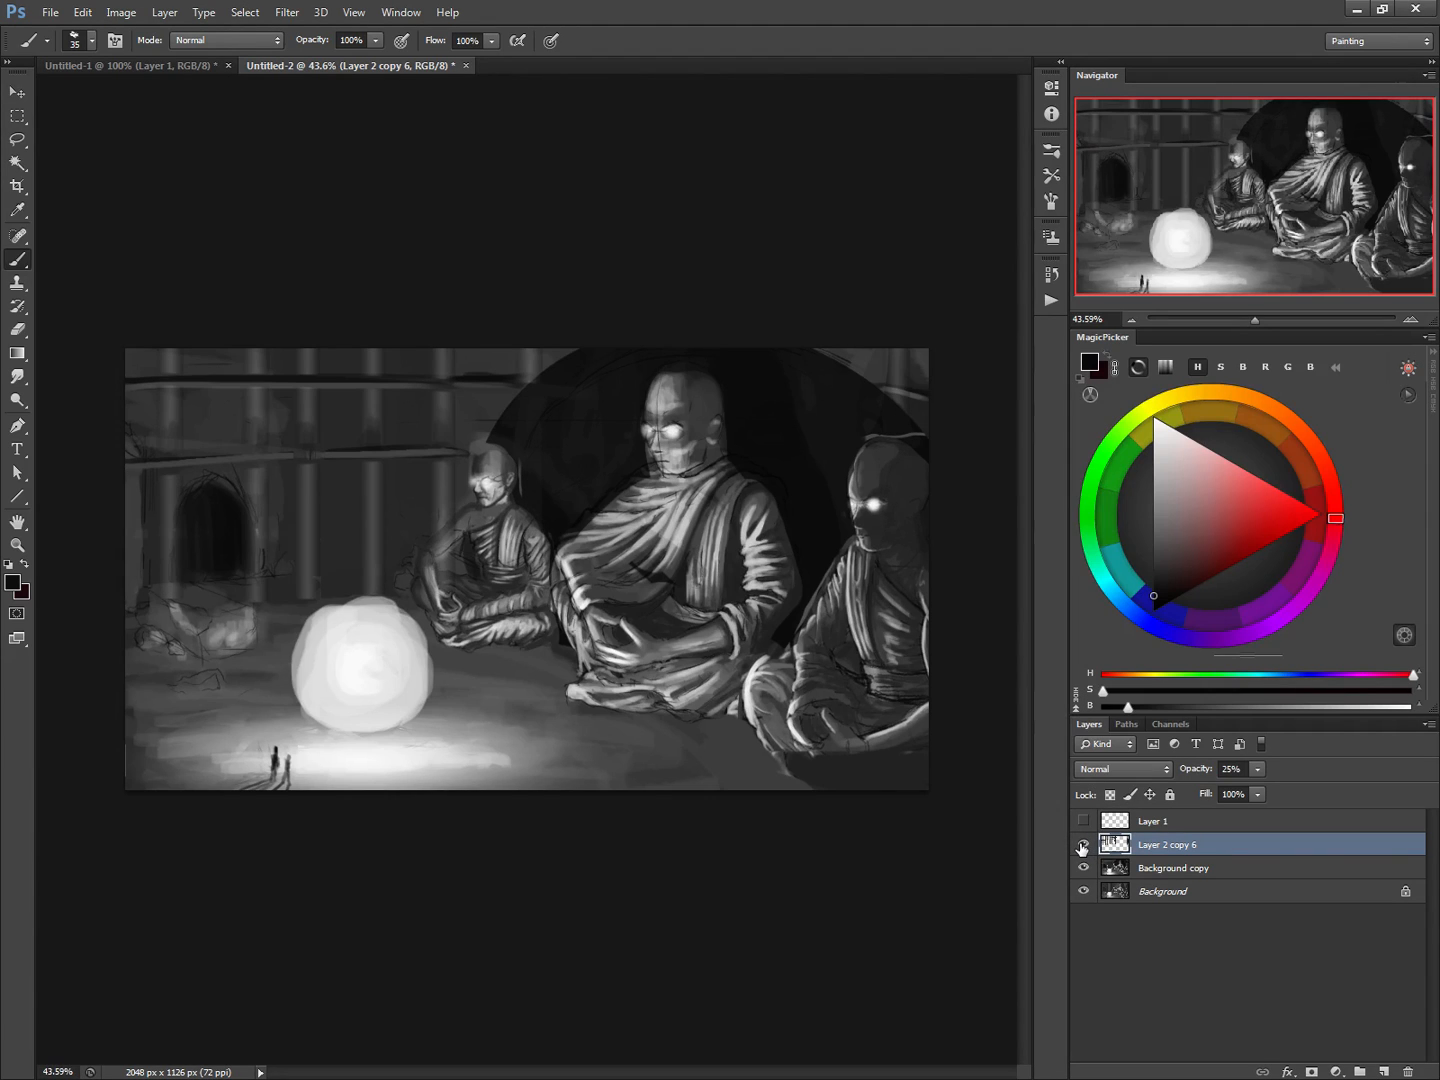
click(1082, 846)
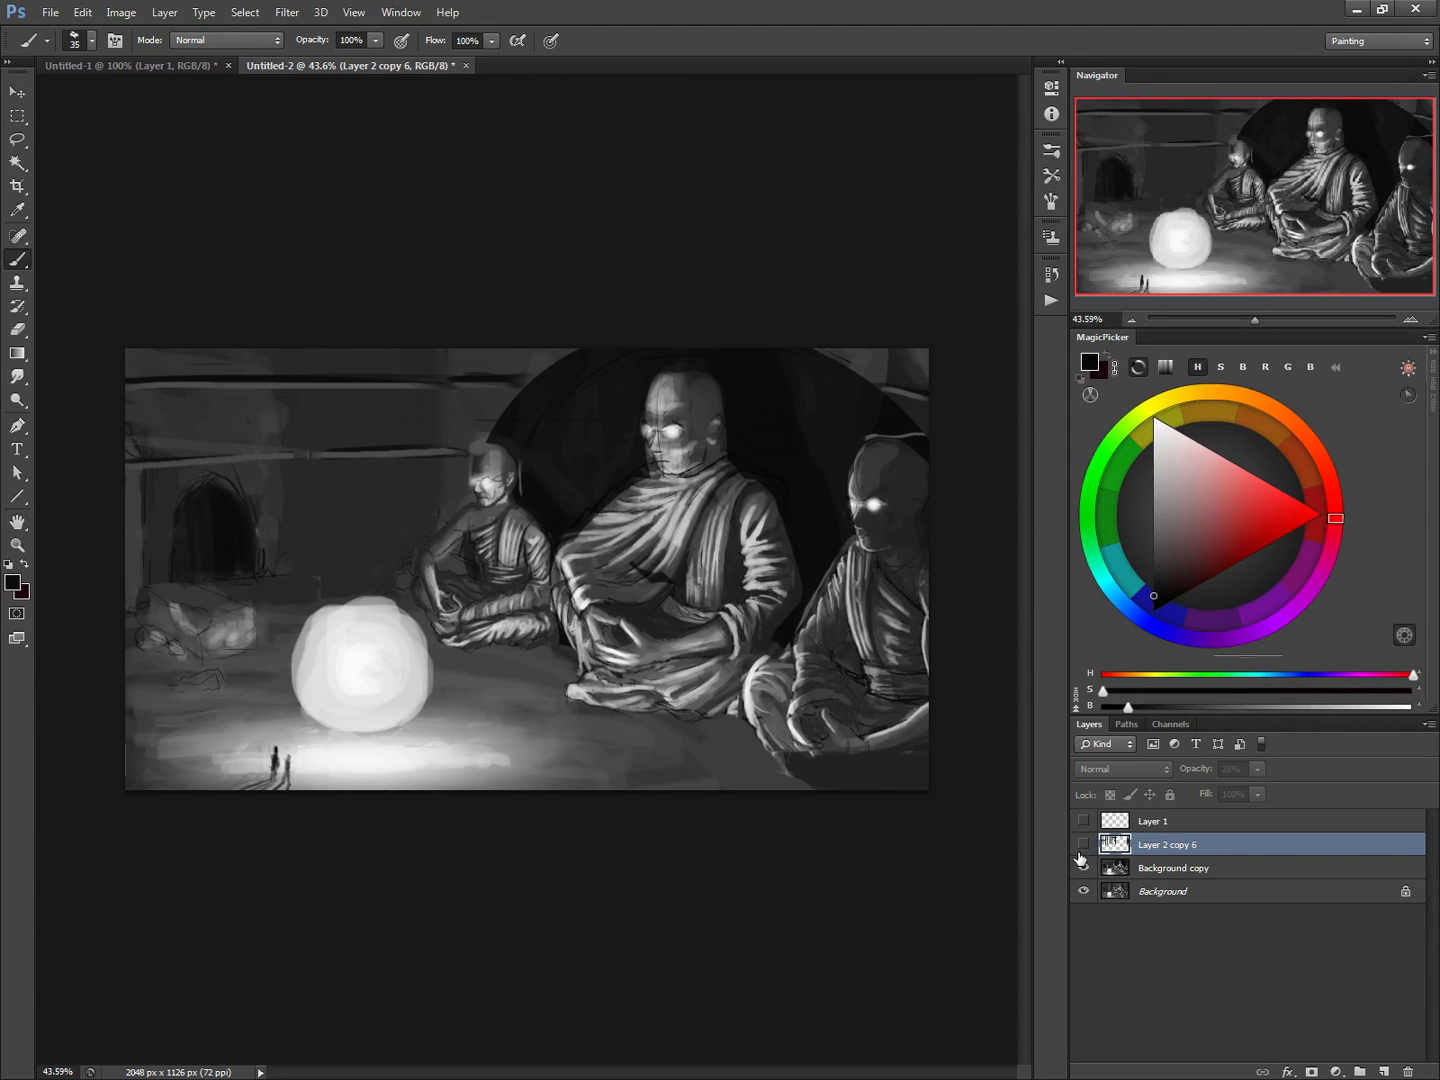
Paint out the dark arched doorway on Background copy with an 80 px brush in sampled wall grey
alt+click(254, 473)
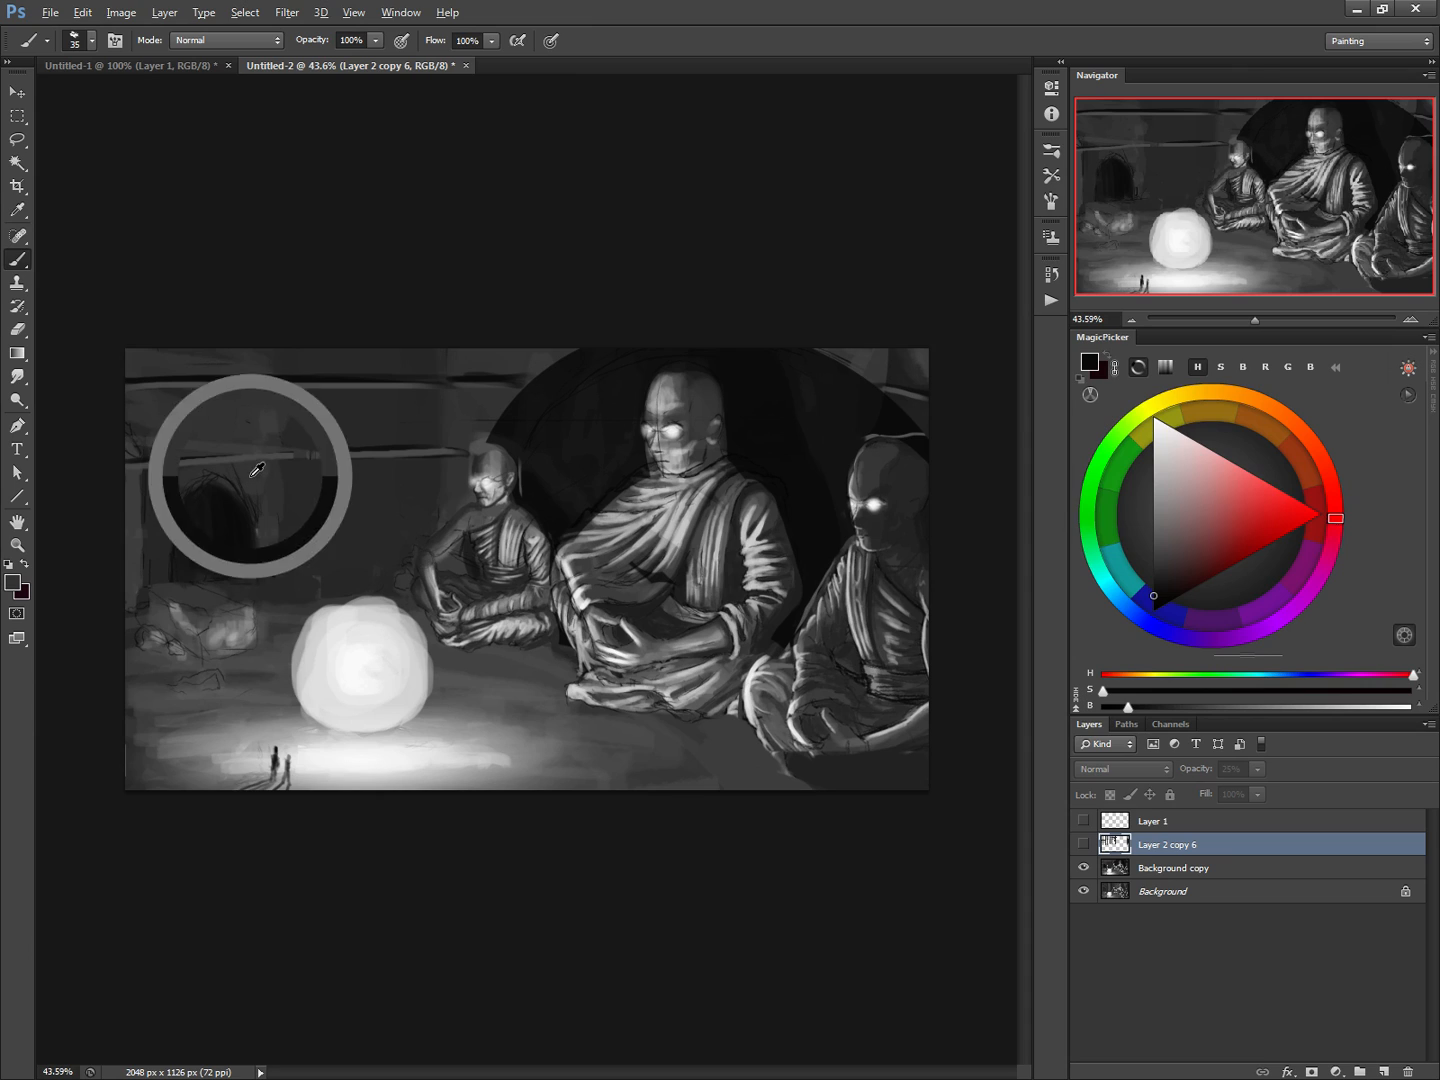
key(bracketright)
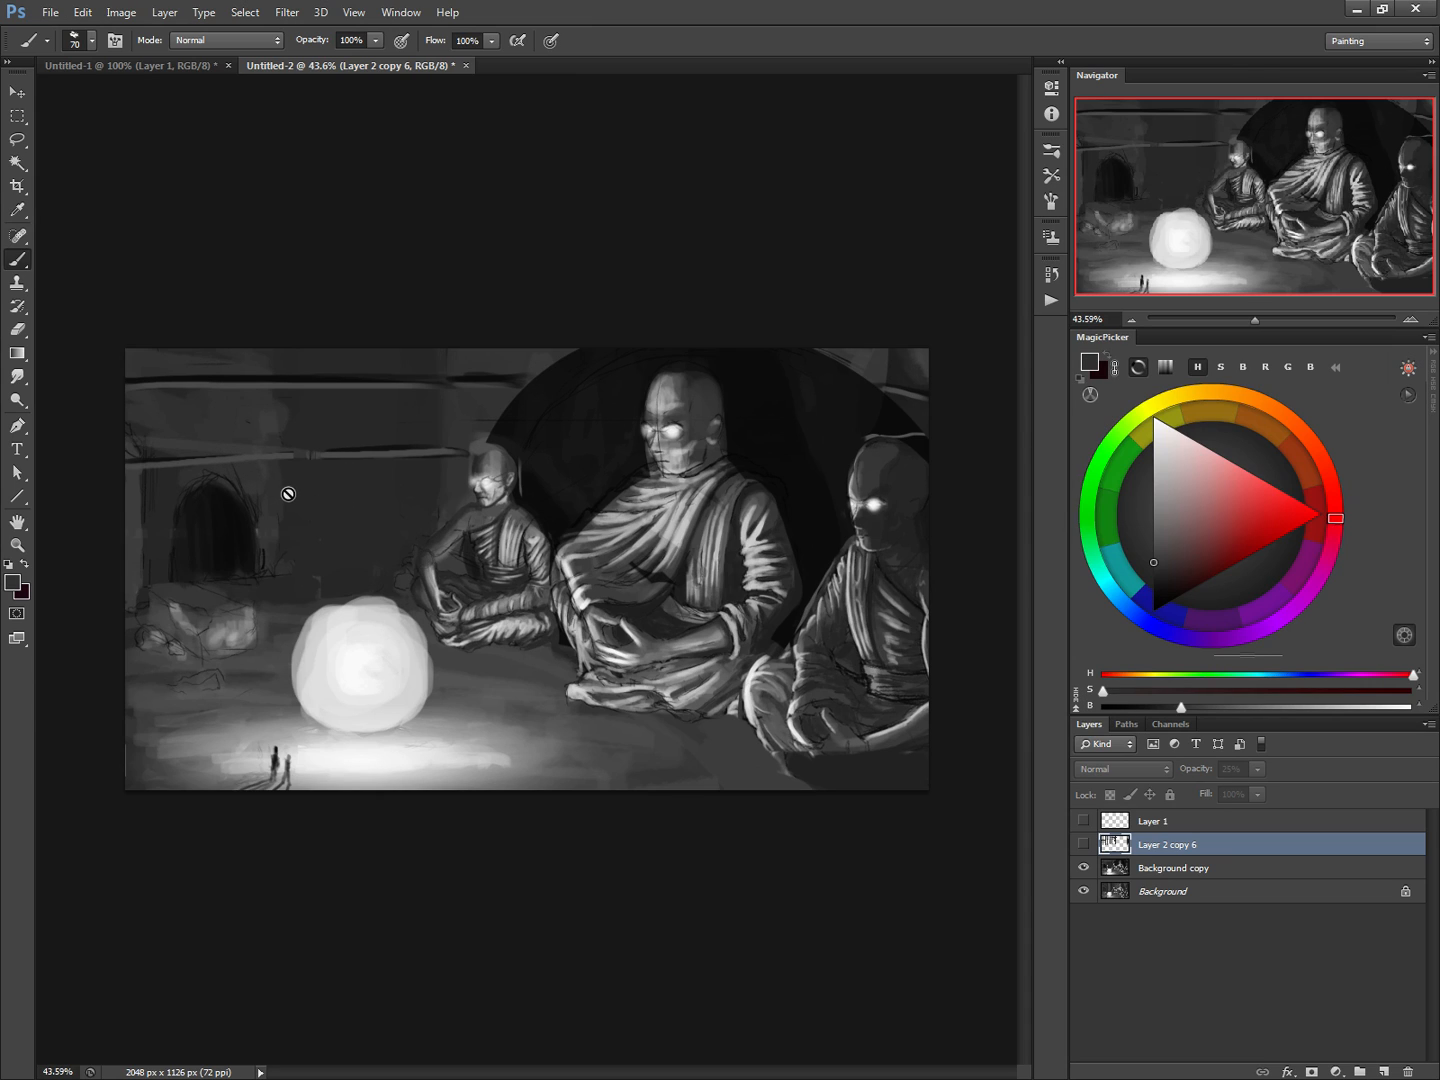
click(1108, 866)
key(bracketright)
key(bracketright)
key(bracketright)
key(bracketright)
key(bracketright)
alt+click(292, 497)
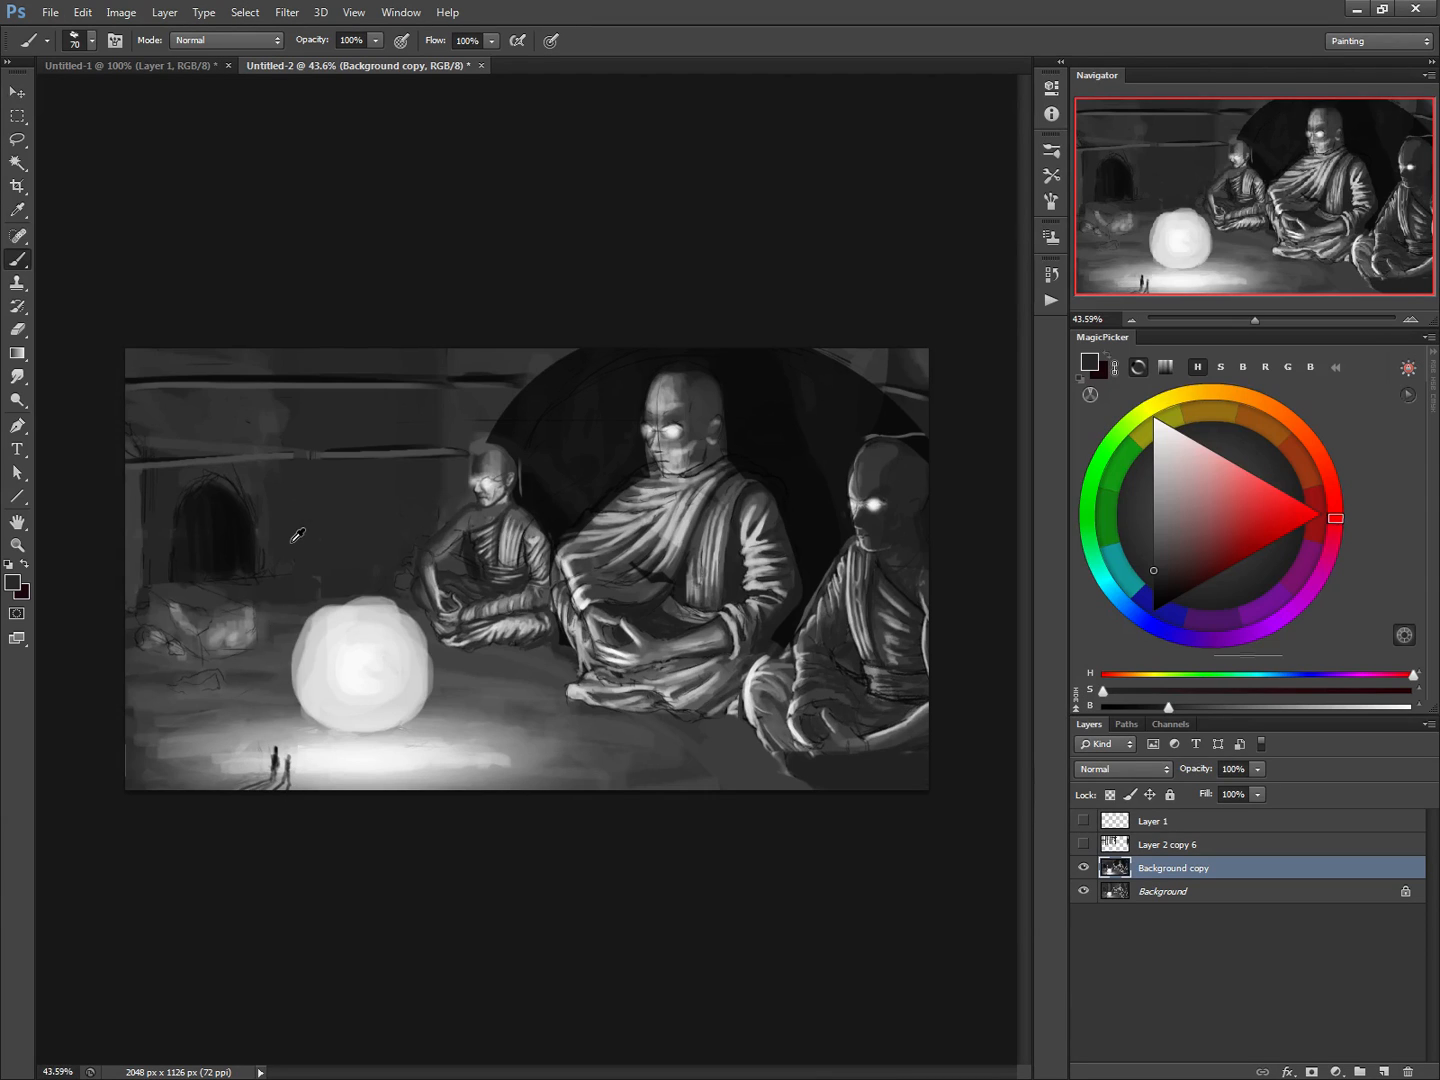
key(])
mouse_move(262, 566)
mouse_down()
mouse_move(155, 572)
mouse_move(283, 563)
mouse_move(176, 549)
mouse_move(185, 490)
mouse_up()
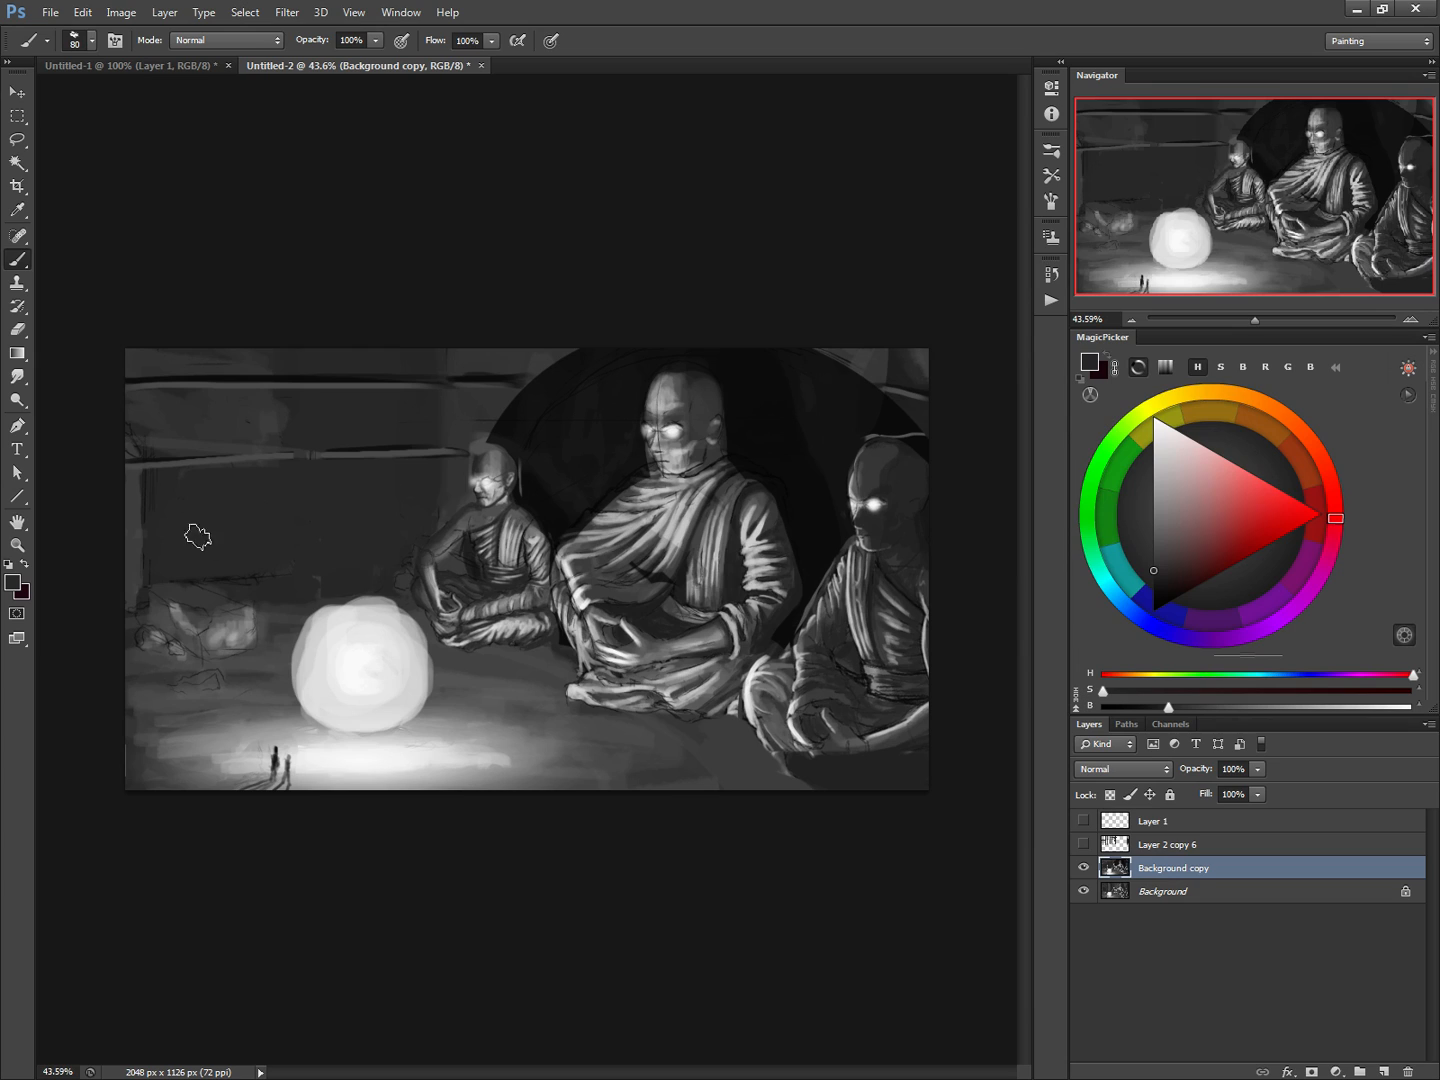
Block in slanted rubble pieces behind the glowing orb with a 45 px brush in mid grey sampled from the rocks
alt+click(226, 623)
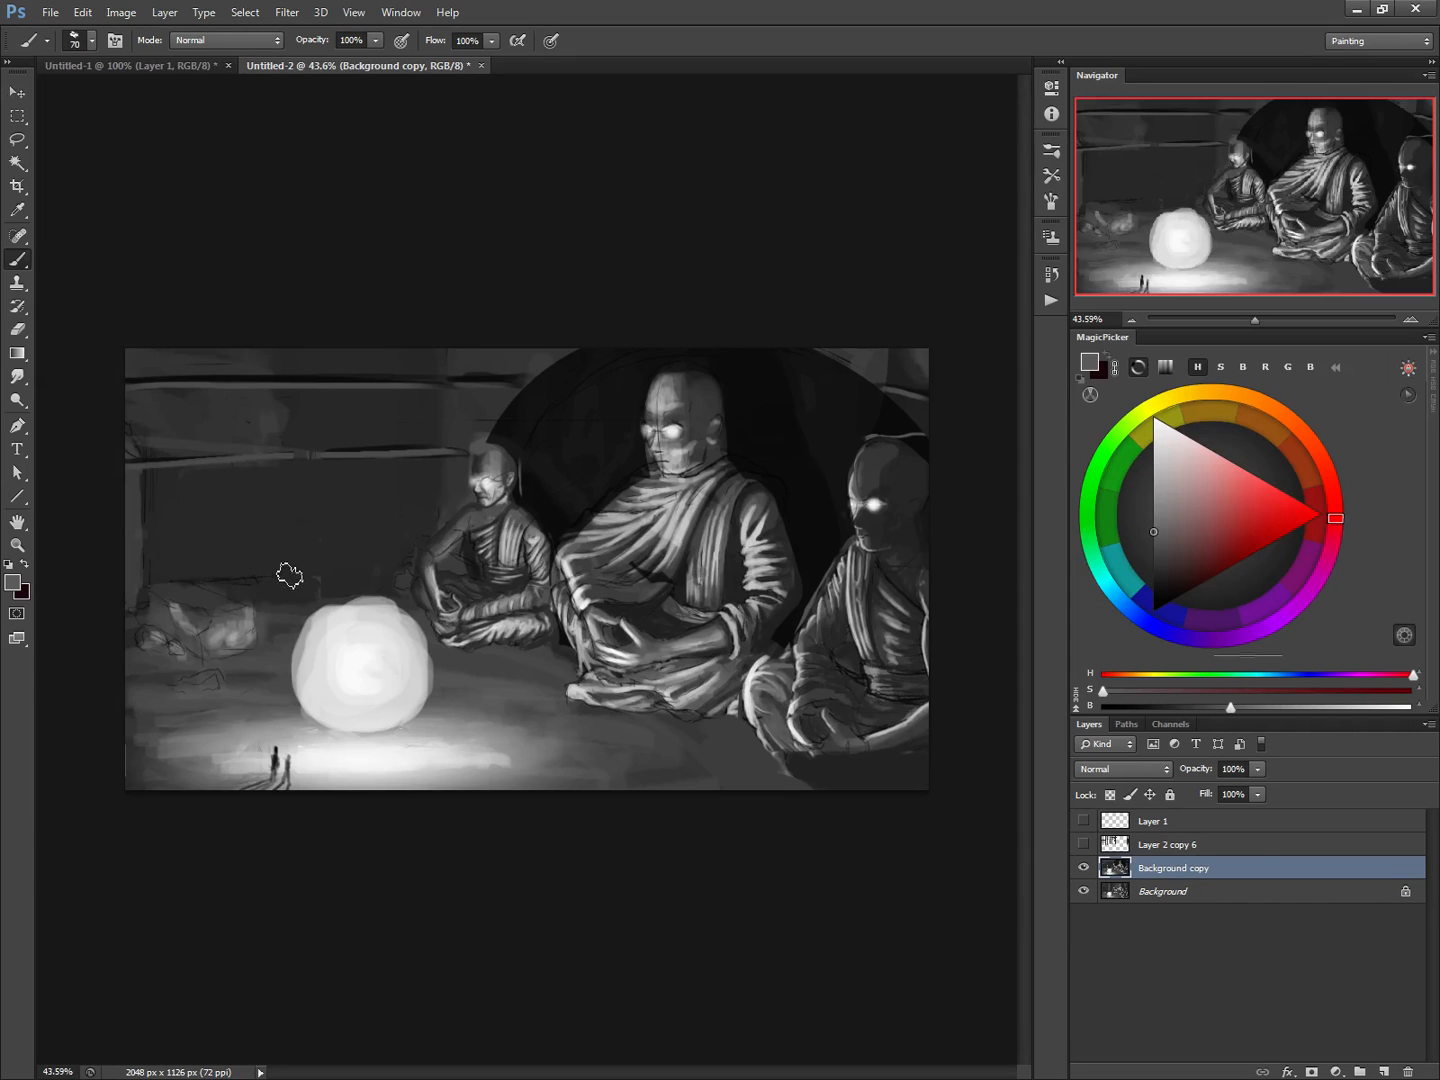
key([)
key([)
key([)
mouse_move(262, 559)
mouse_down()
mouse_move(251, 553)
mouse_move(280, 551)
mouse_move(305, 595)
mouse_move(293, 599)
mouse_up()
mouse_move(381, 545)
mouse_down()
mouse_move(356, 588)
mouse_move(365, 545)
mouse_move(316, 580)
mouse_move(331, 547)
mouse_move(298, 458)
mouse_move(312, 527)
mouse_move(396, 588)
mouse_up()
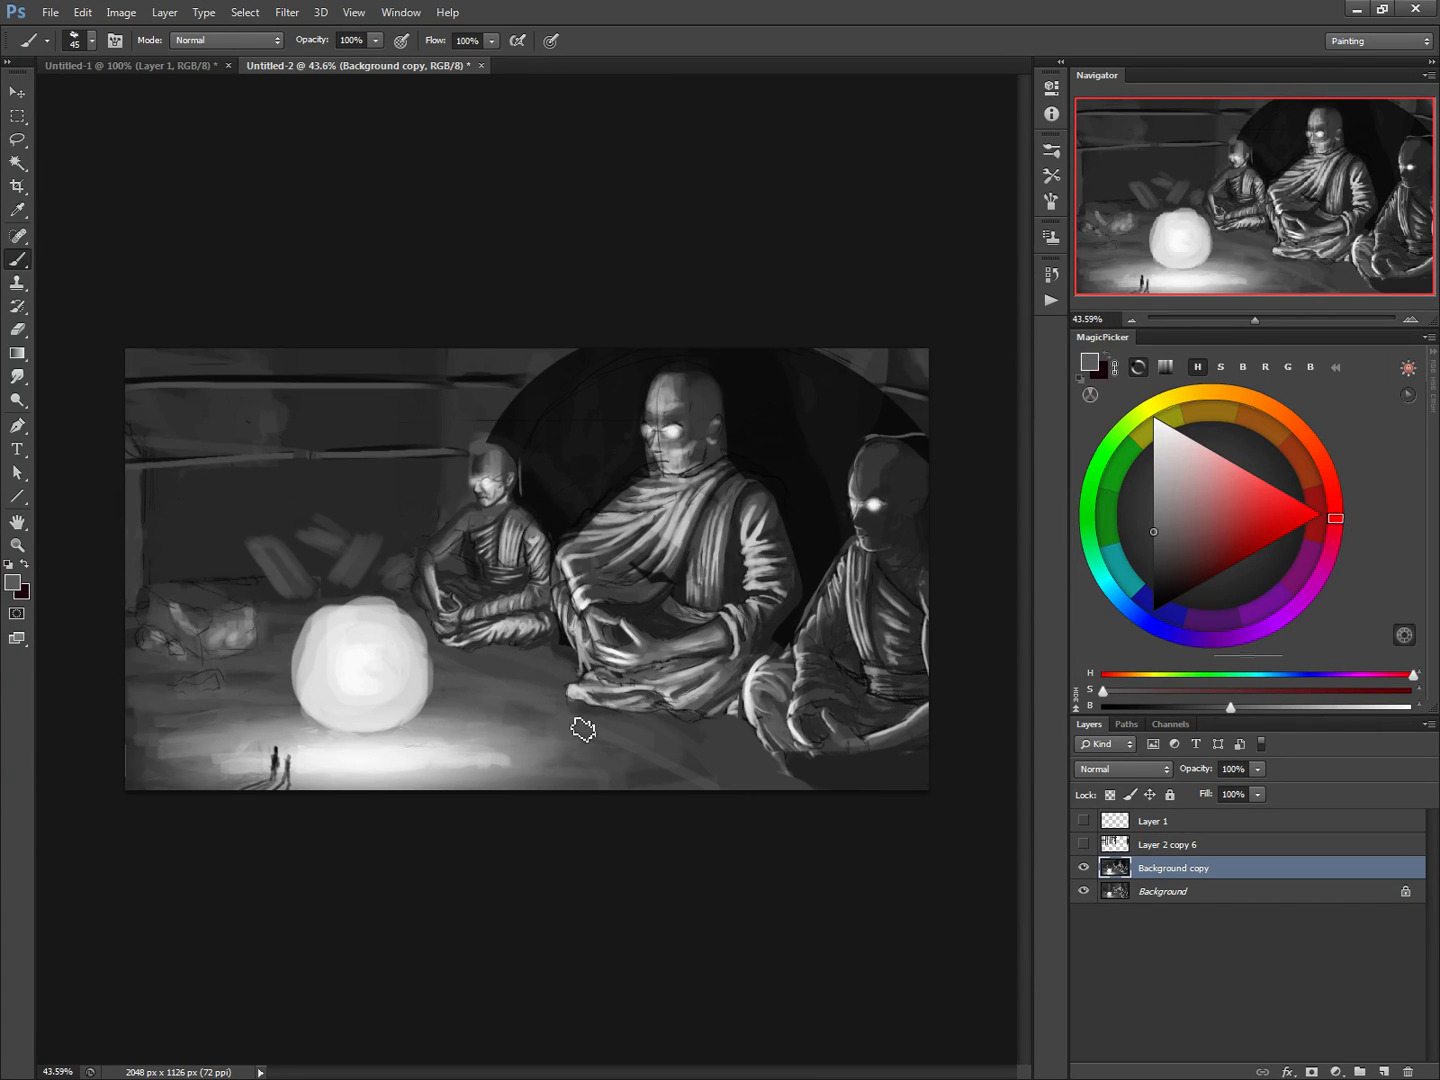
Paint a straight diagonal line across the floor from the orb to the canvas's lower edge in light grey sampled from the orb
alt+click(428, 670)
click(433, 659)
shift+click(813, 843)
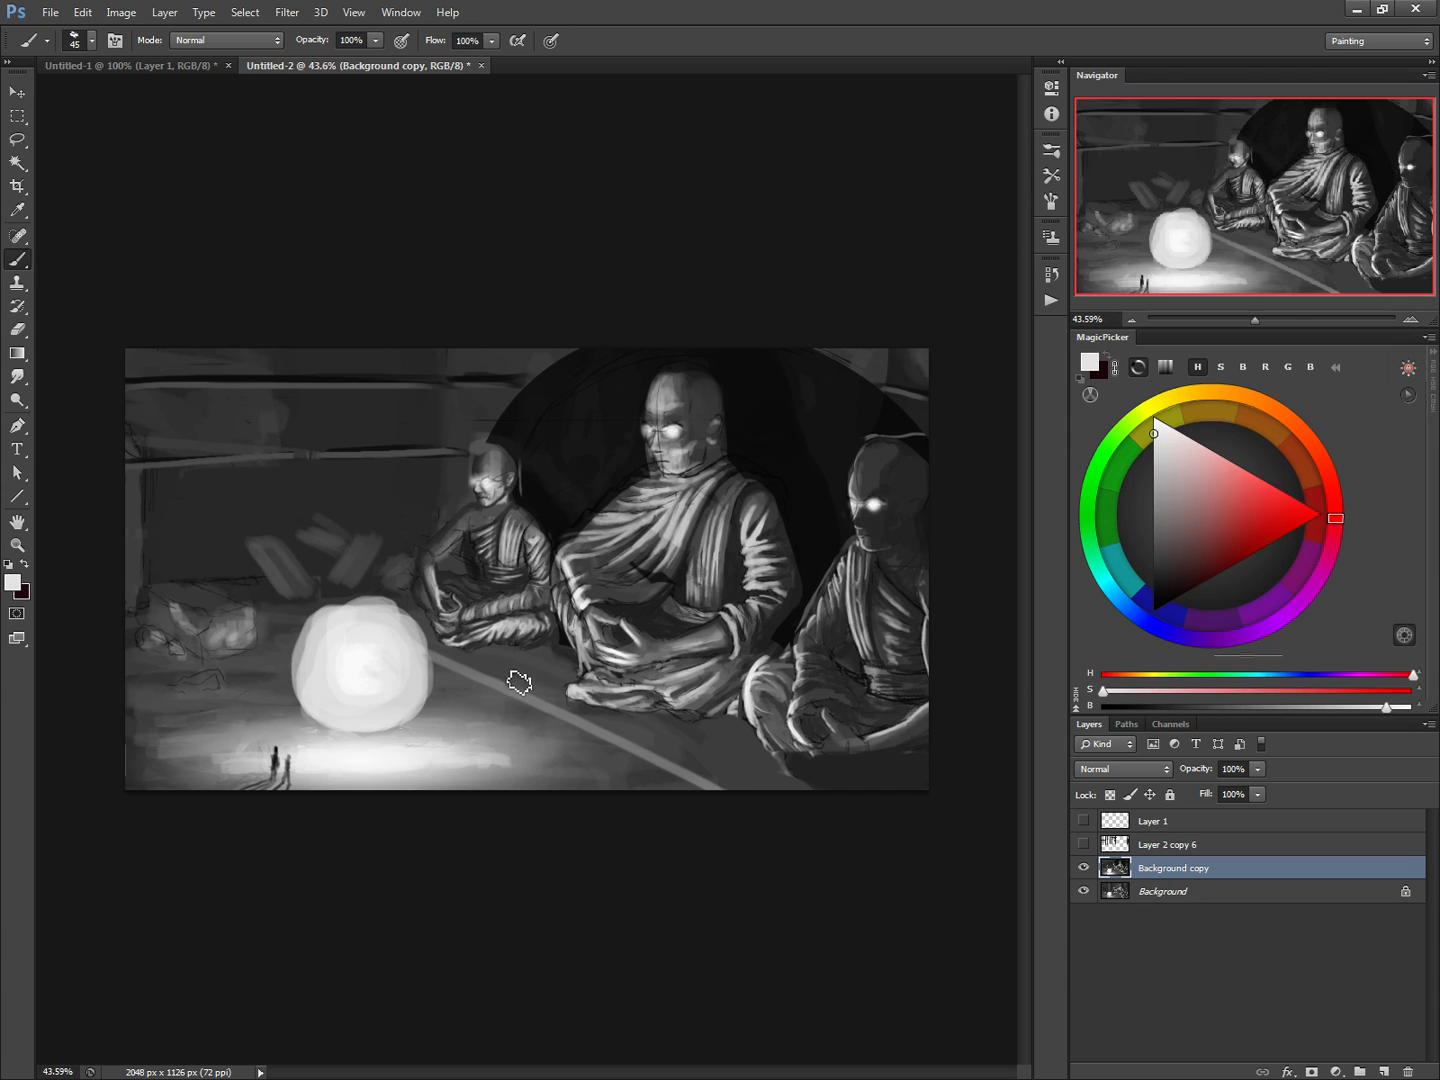
Paint two dark shadow strokes from the seated monks to the floor line with a 25 px brush in sampled near-black
key(bracketleft)
alt+click(557, 629)
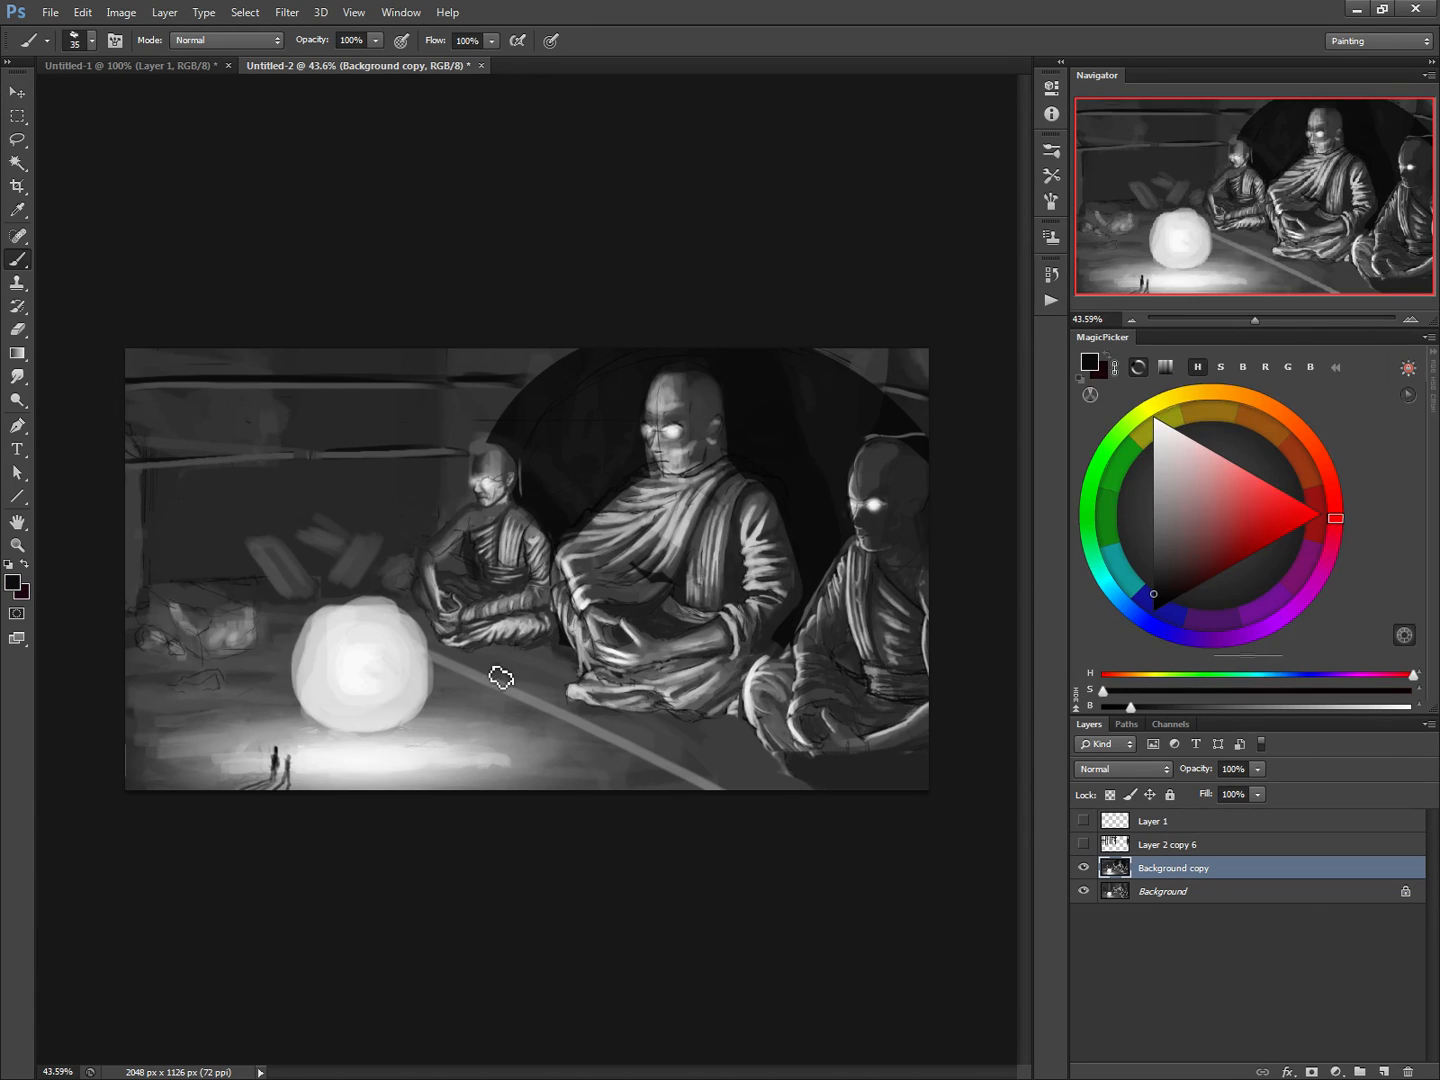
key(bracketleft)
mouse_move(585, 661)
mouse_down()
mouse_move(485, 678)
mouse_move(505, 678)
mouse_move(464, 664)
mouse_up()
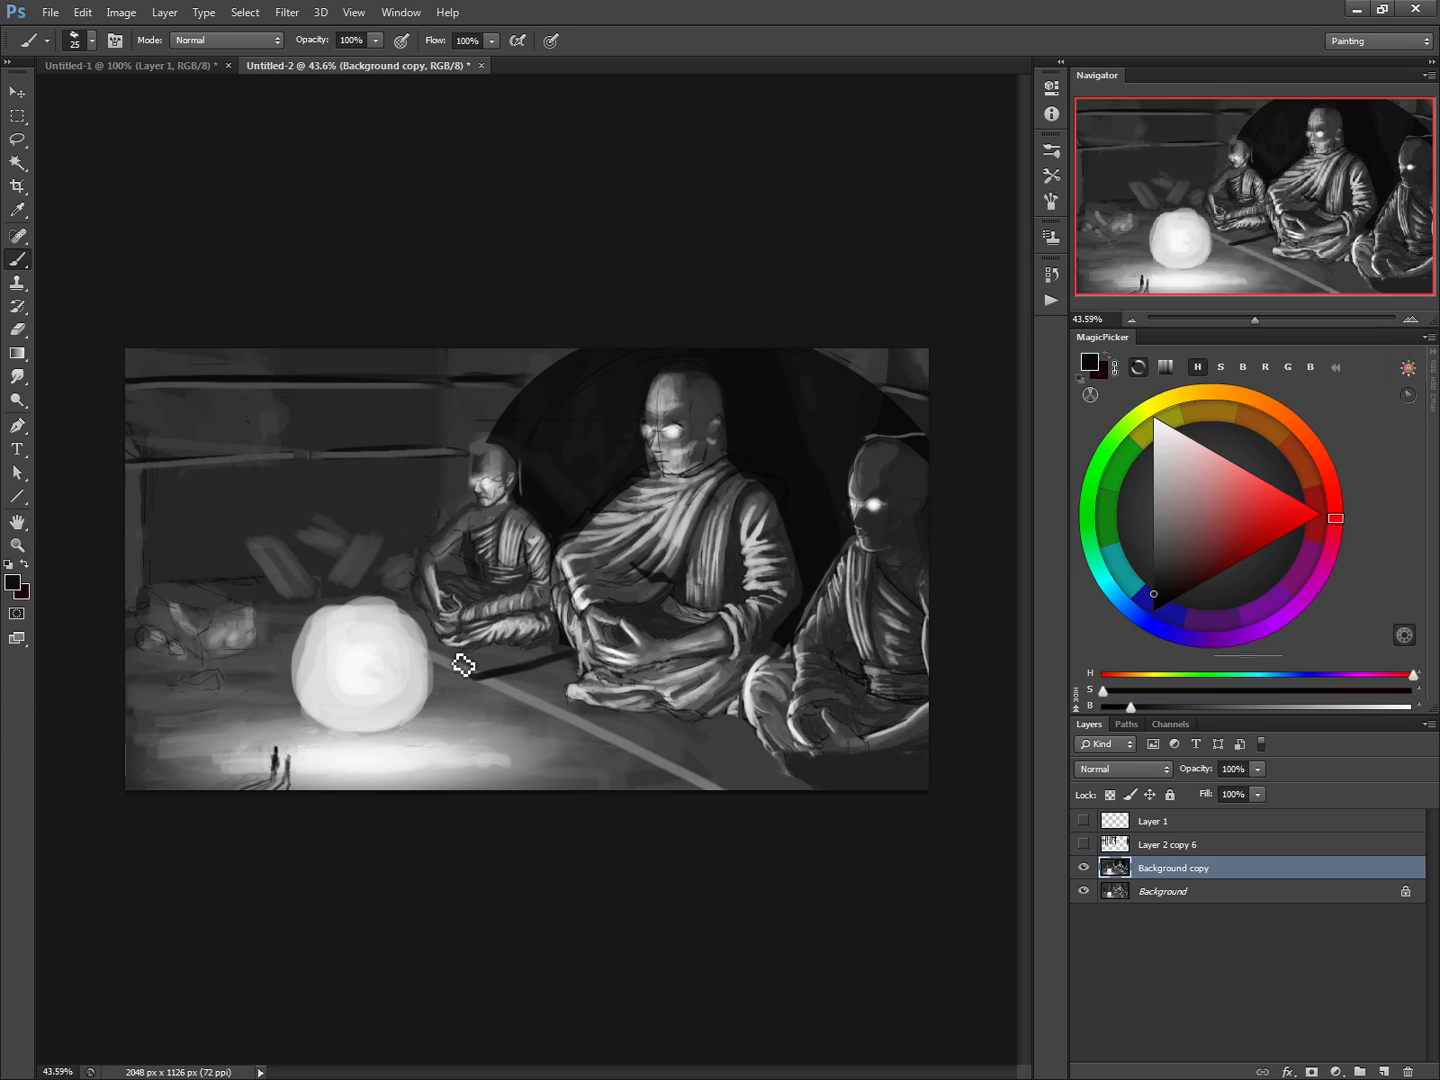
drag(762, 742, 682, 762)
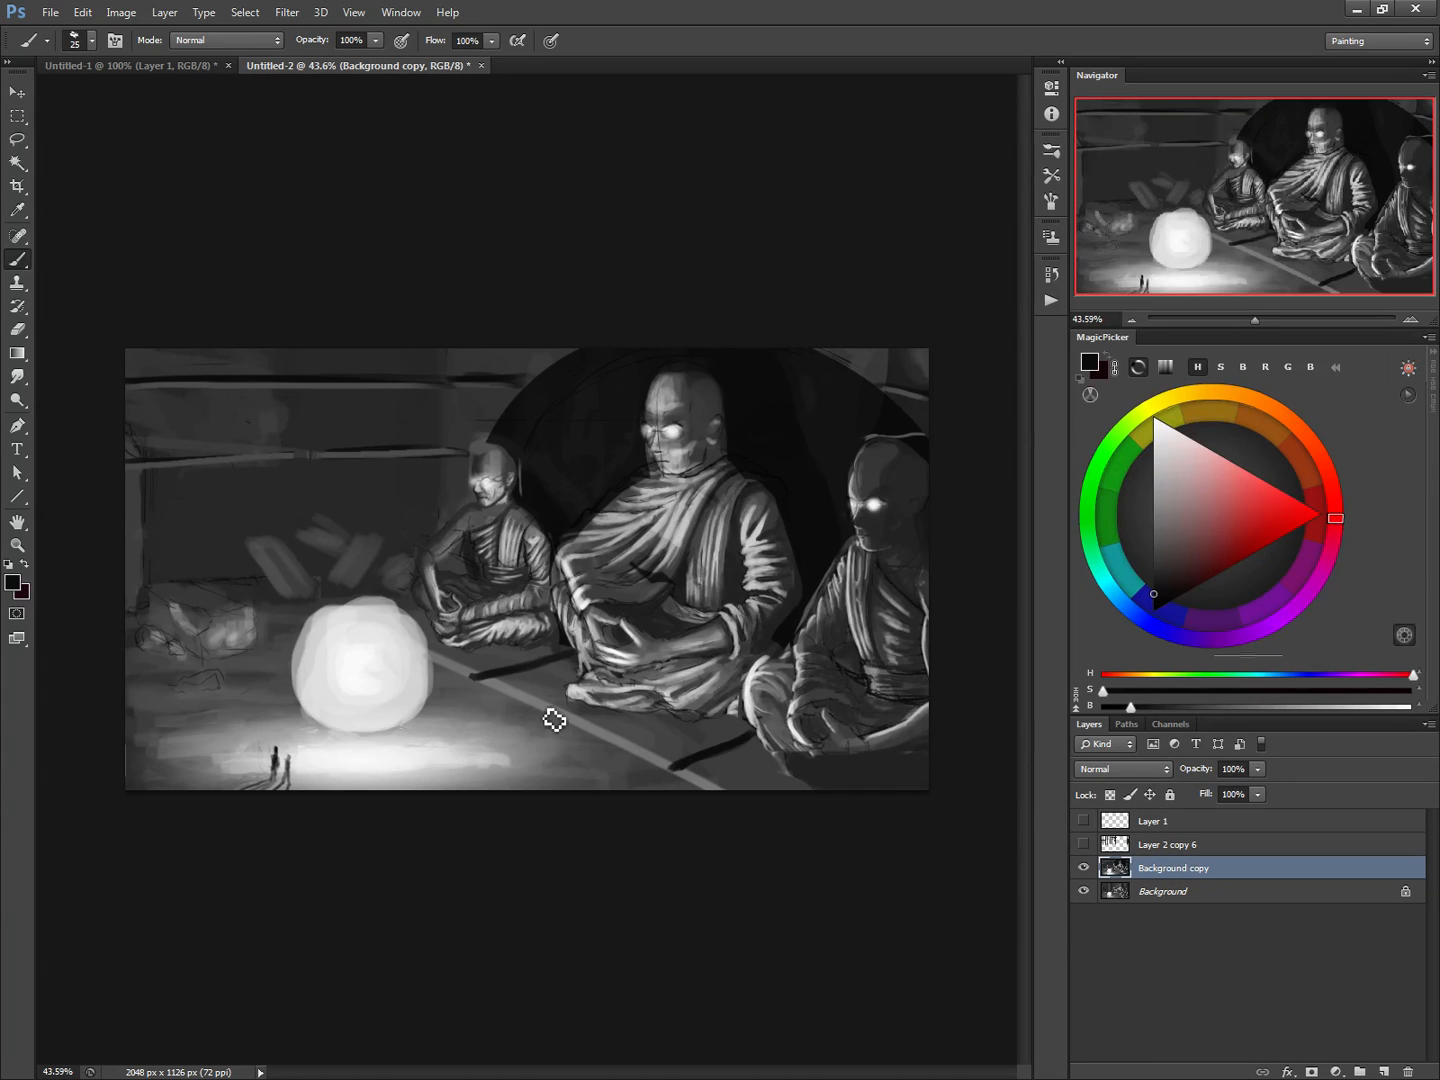
Break up the middle of the diagonal floor line with a 50 px brush in sampled floor grey
key(alt)
alt+click(557, 708)
key(bracketright)
key(bracketright)
key(bracketright)
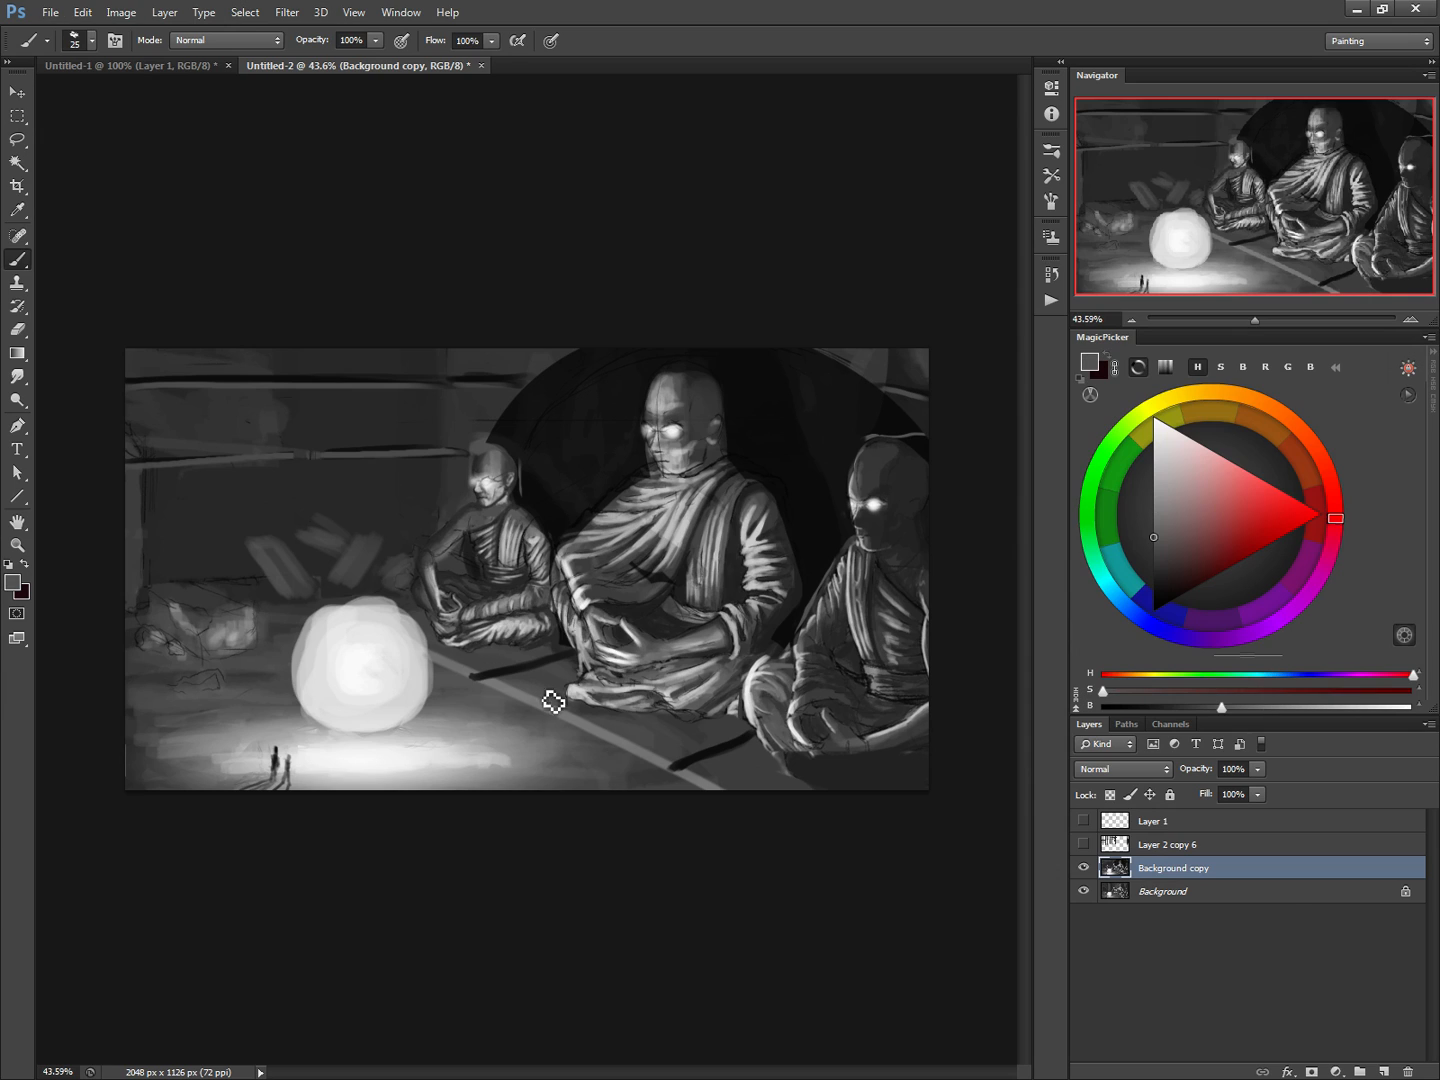
mouse_move(542, 708)
mouse_down()
mouse_move(581, 732)
mouse_move(544, 725)
mouse_up()
alt+click(628, 742)
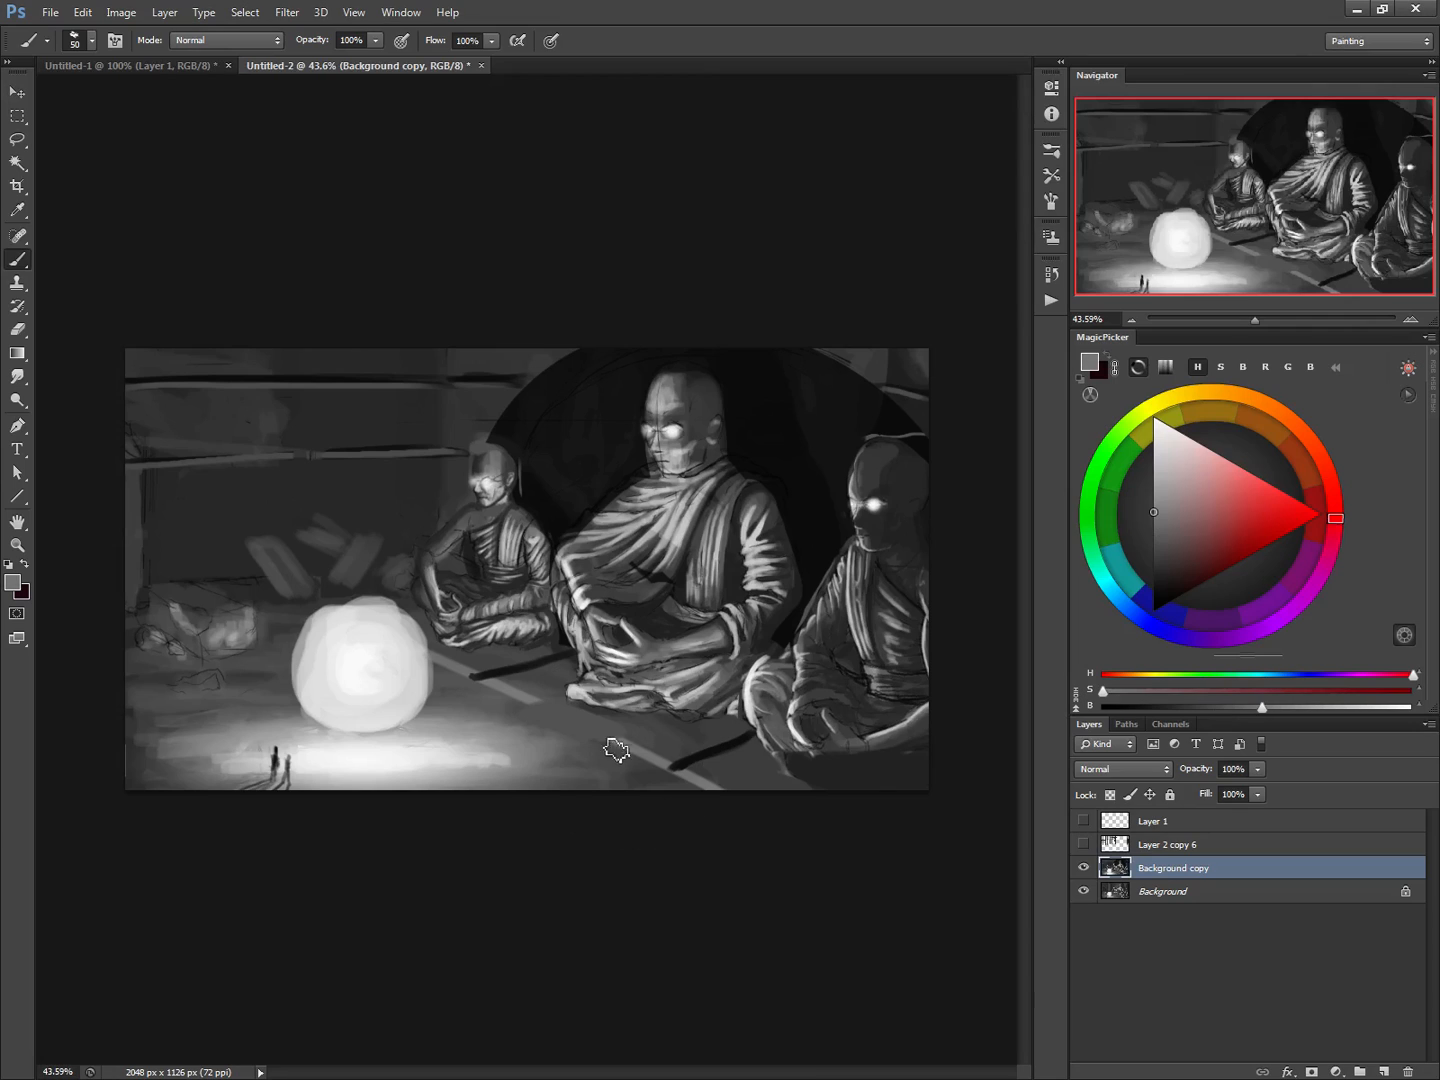
Paint a raised slab in front of the middle monk with a 40 px brush, giving it a dark side and a light edge
alt+click(688, 763)
key(bracketleft)
mouse_move(615, 740)
mouse_down()
mouse_move(595, 755)
mouse_move(565, 745)
mouse_move(580, 761)
mouse_move(505, 725)
mouse_move(545, 749)
mouse_move(517, 736)
mouse_up()
alt+click(639, 749)
alt+click(412, 684)
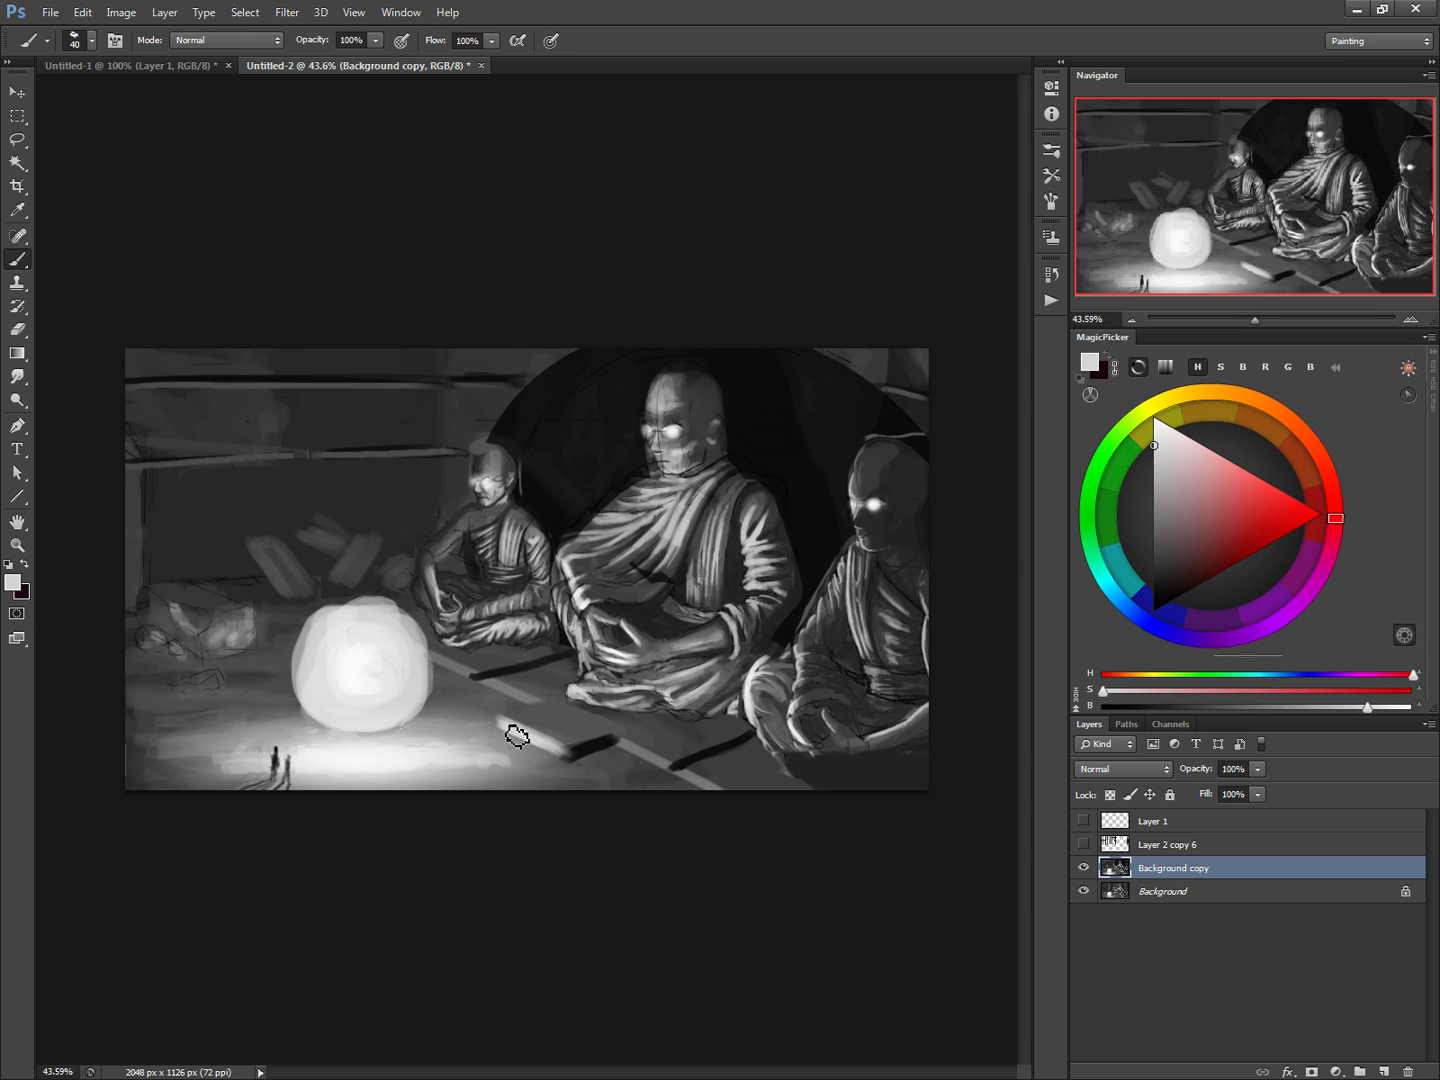
Refine the front slab's lit edge with a 15 px brush, adding dark gaps and light highlights in sampled tones
key(bracketleft)
key(bracketleft)
key(bracketleft)
alt+click(560, 754)
key(bracketleft)
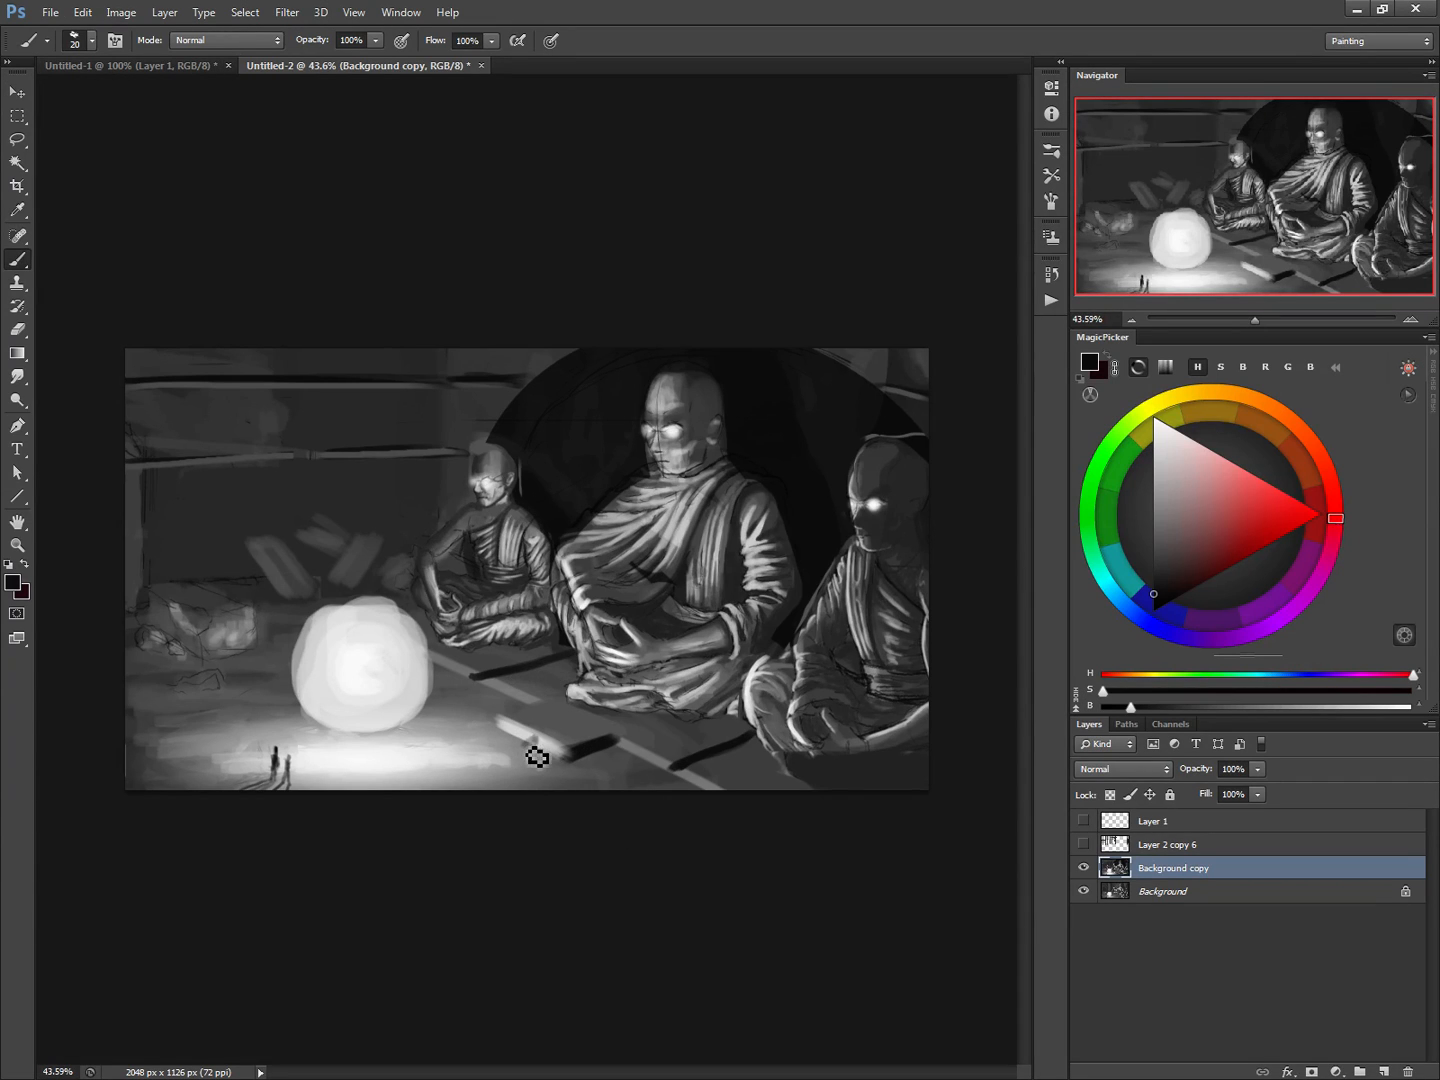
key(bracketleft)
alt+click(523, 746)
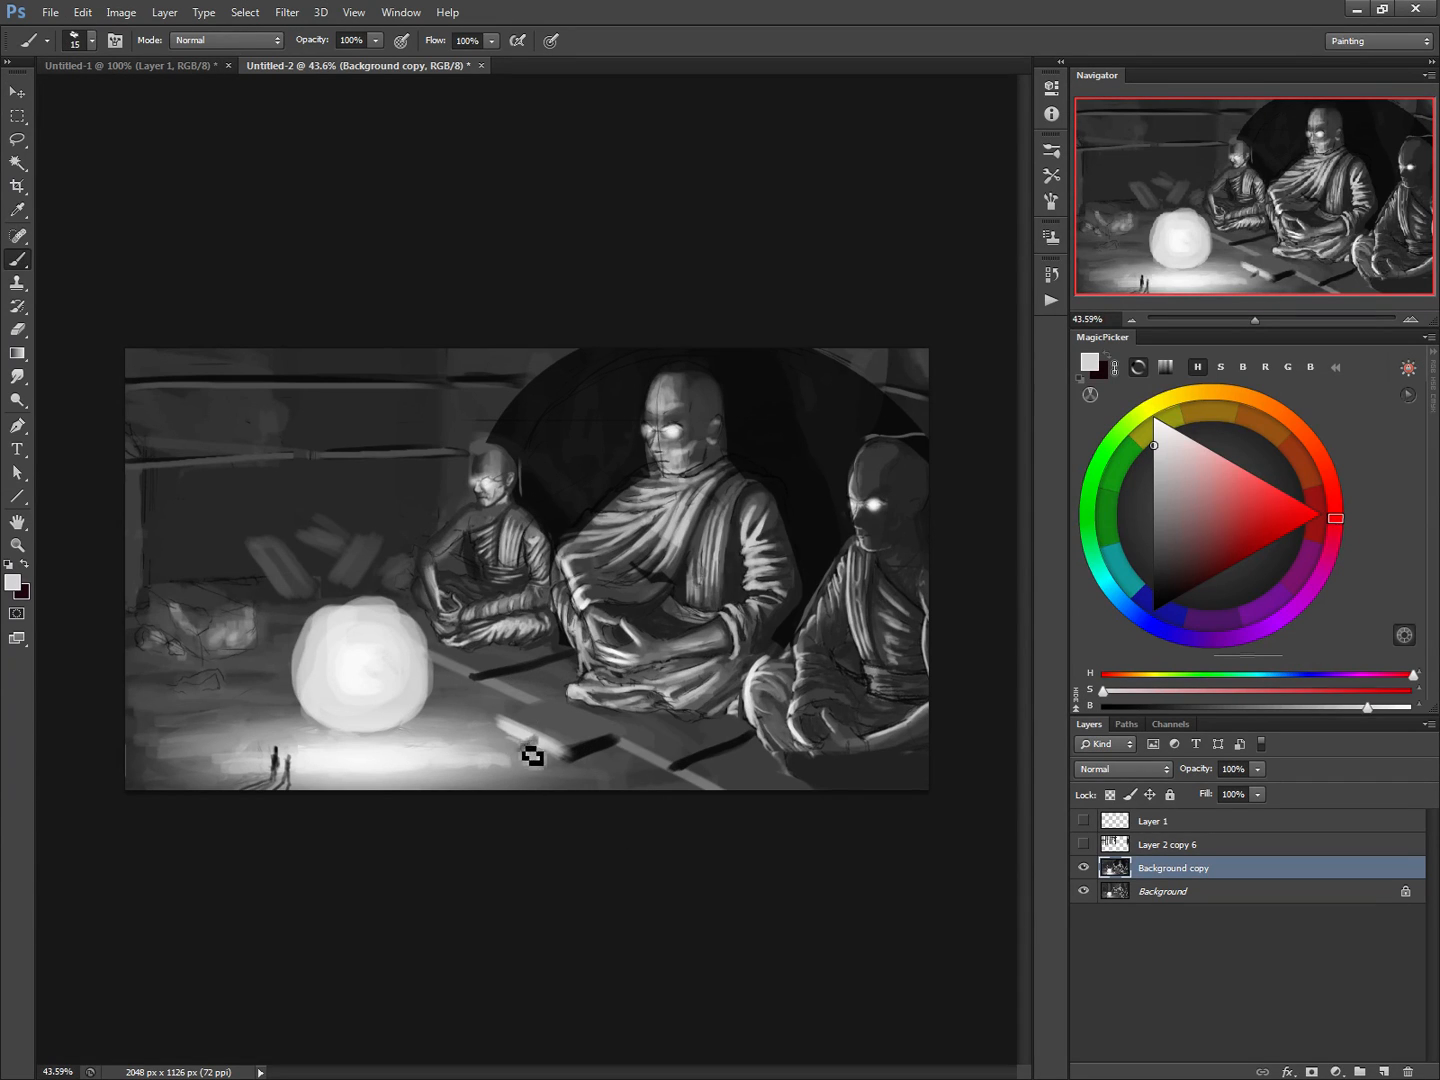
drag(512, 743, 537, 742)
Define the edges and shadowed sides of the floor slabs below the monks with a 15 px brush in sampled greys
alt+click(498, 677)
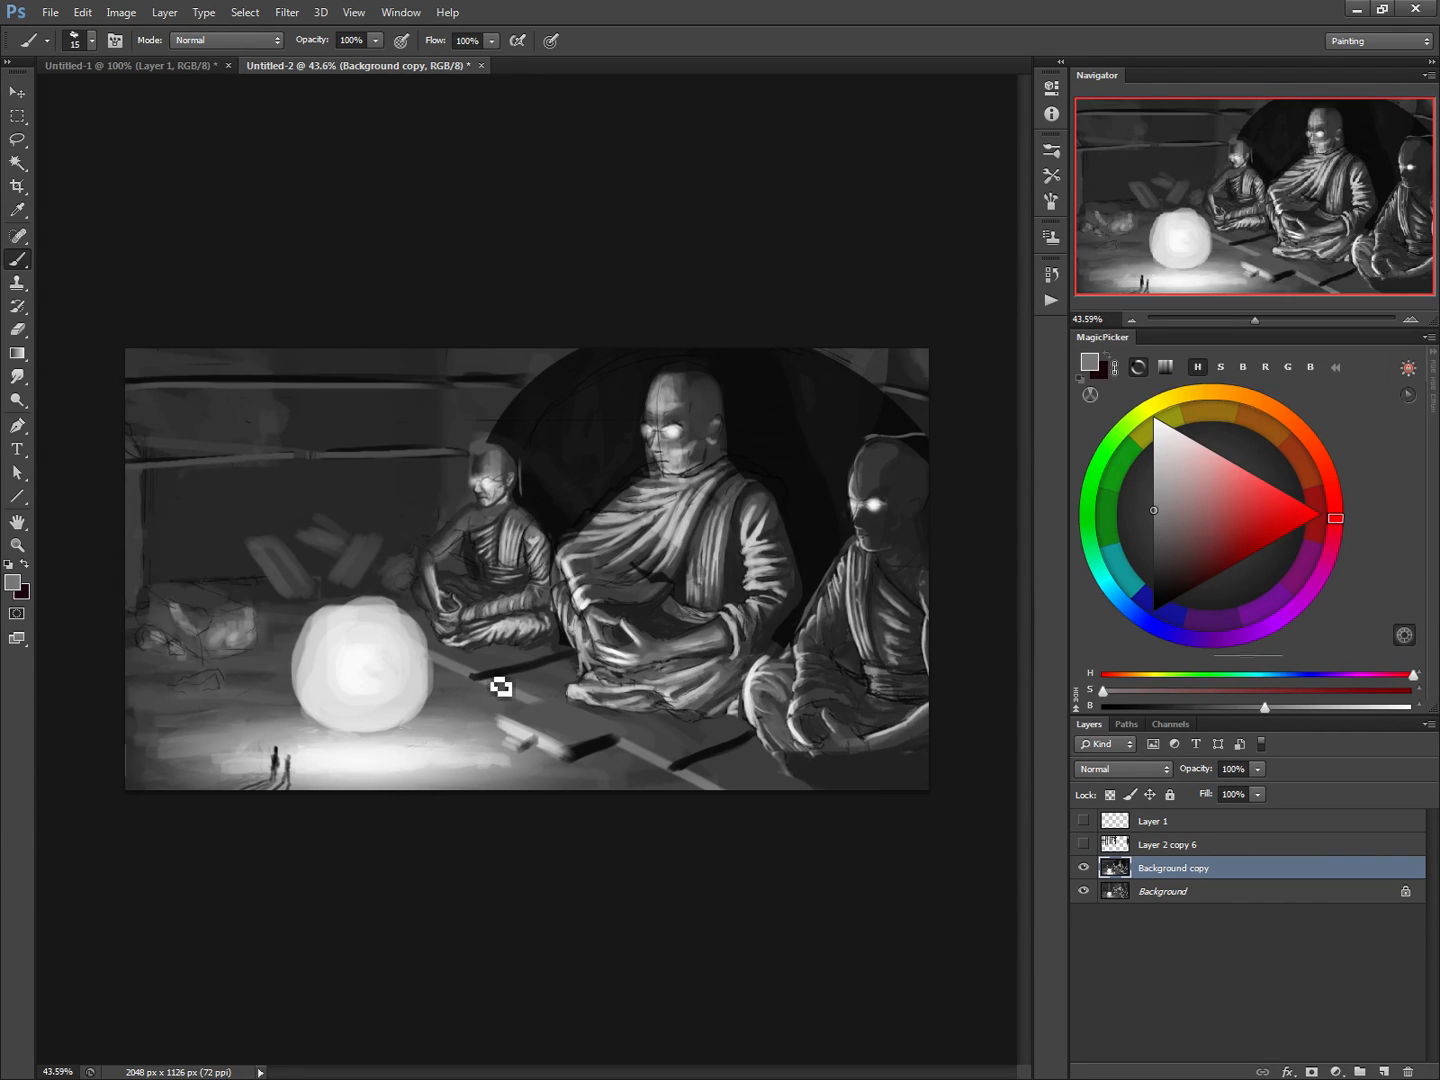
alt+click(495, 689)
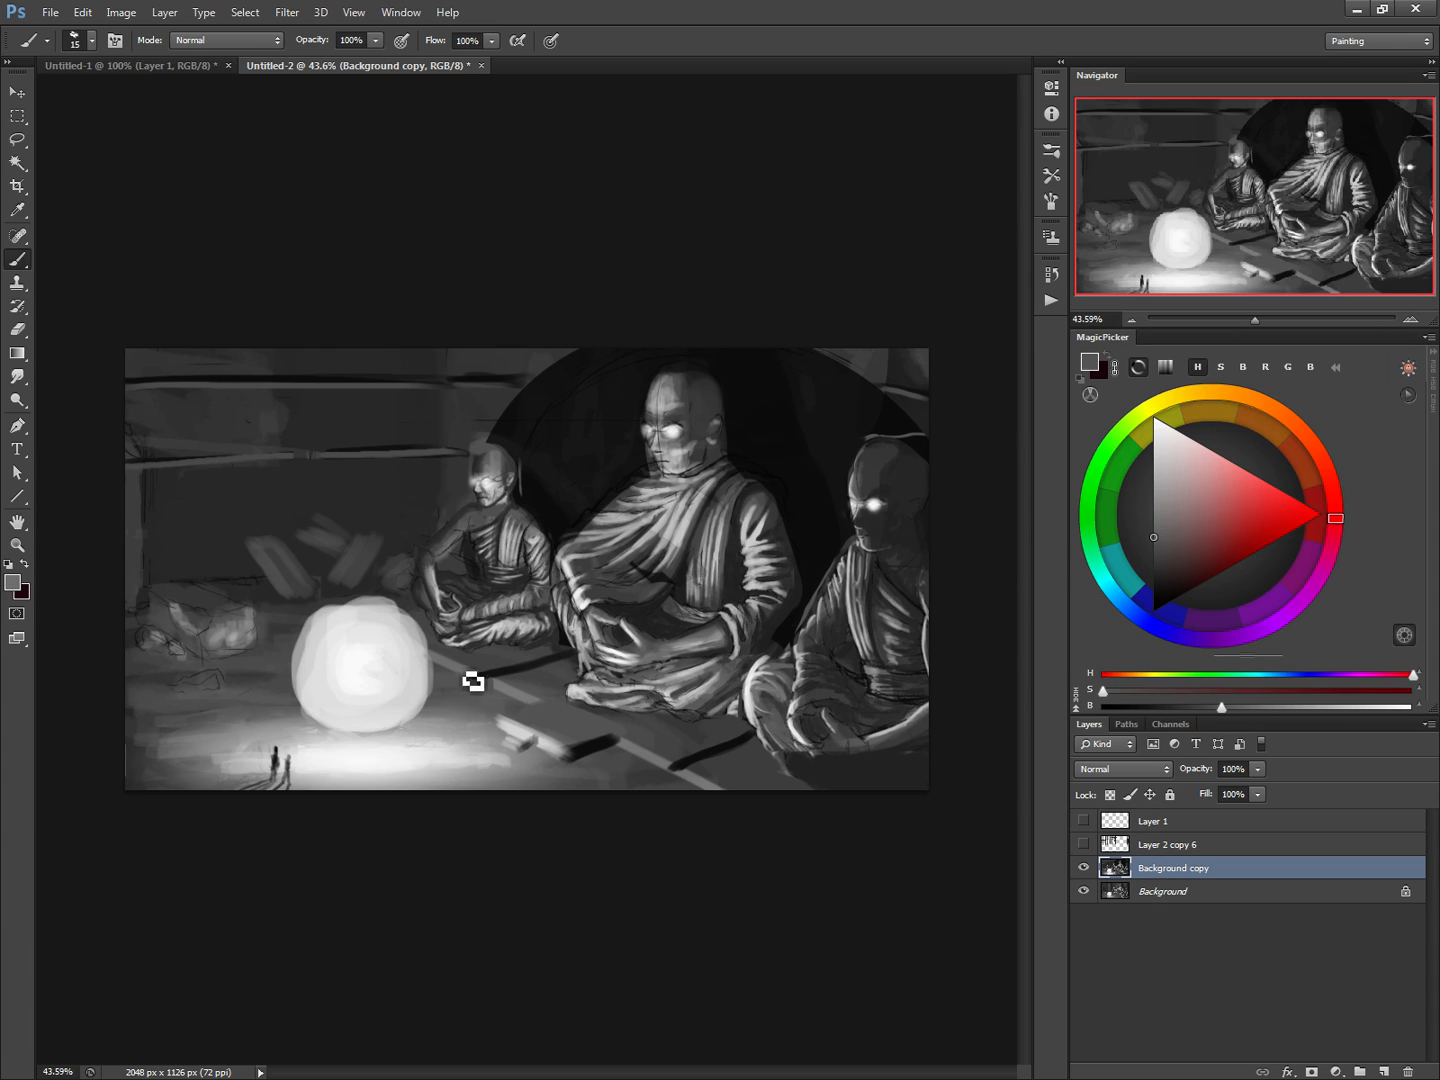
alt+click(480, 684)
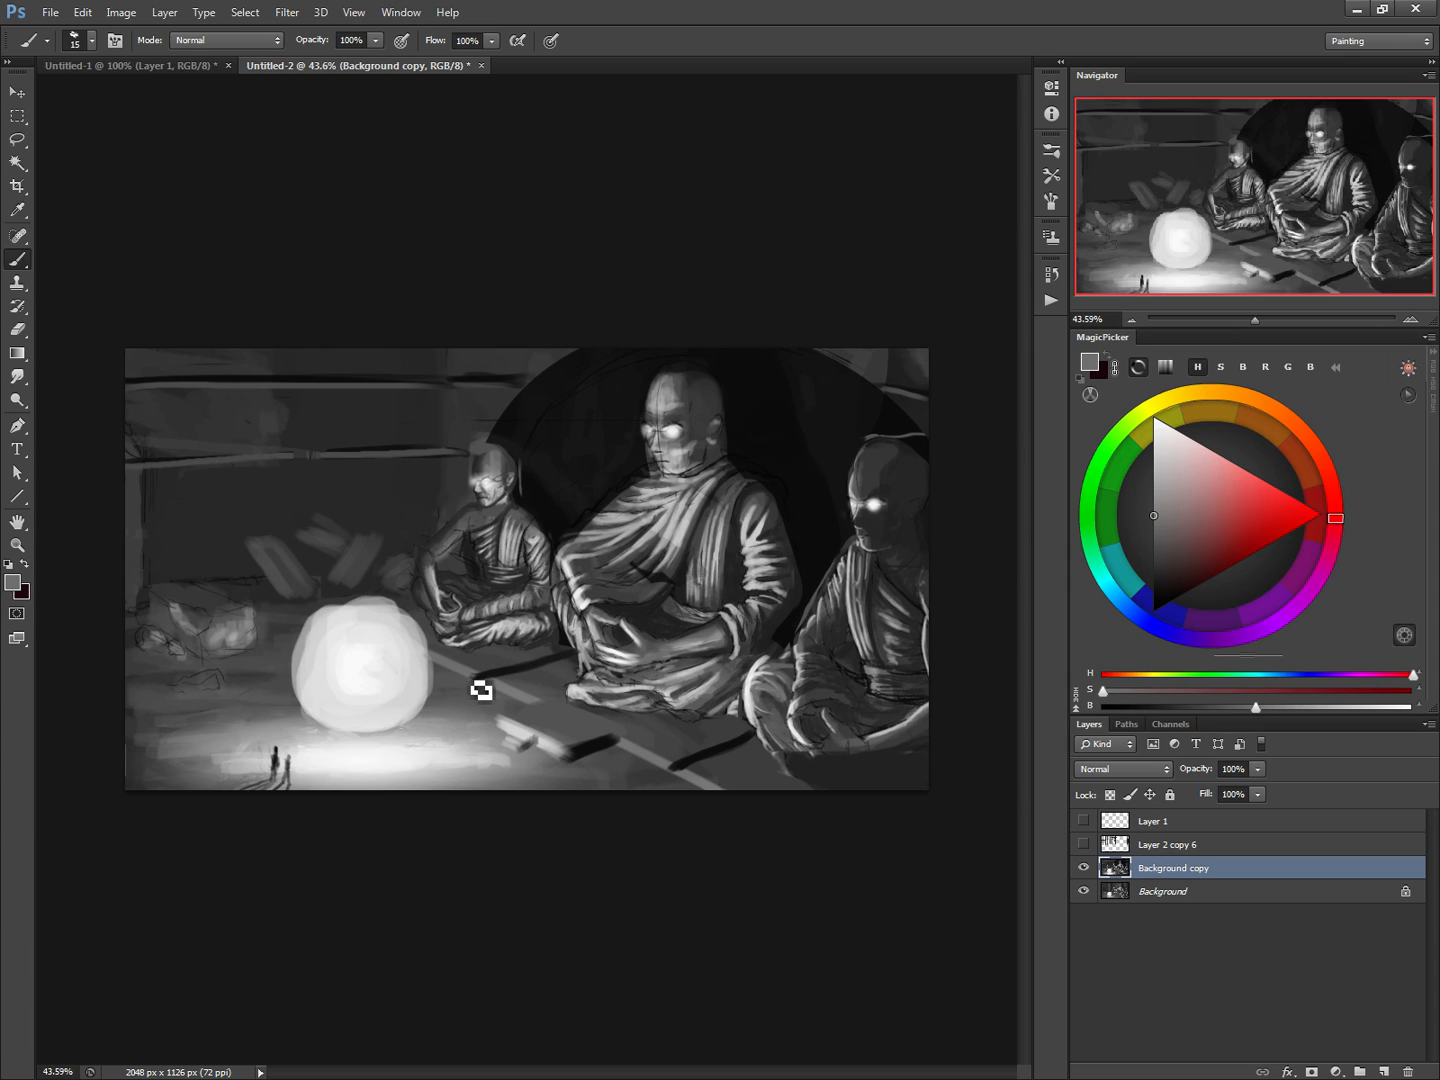
alt+click(624, 740)
alt+click(688, 776)
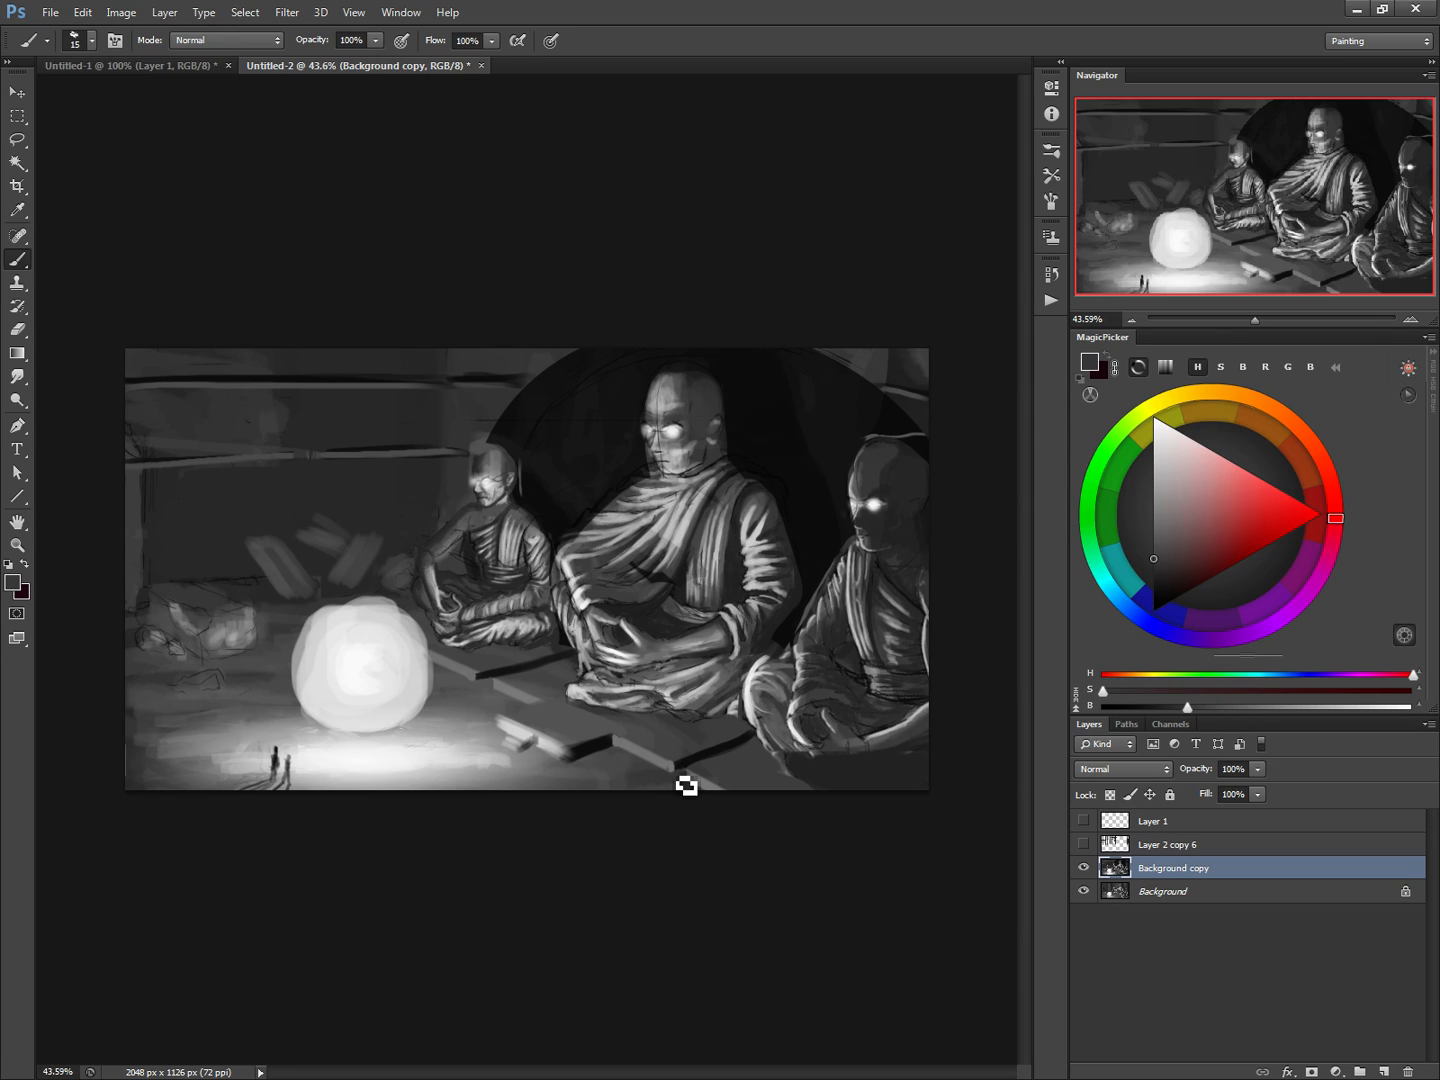
Highlight the rocks and rubble around the orb in sampled white and shade between the pieces in near-black with a 40 px brush
alt+click(358, 665)
key(bracketright)
key(bracketright)
key(bracketright)
key(bracketright)
key(bracketright)
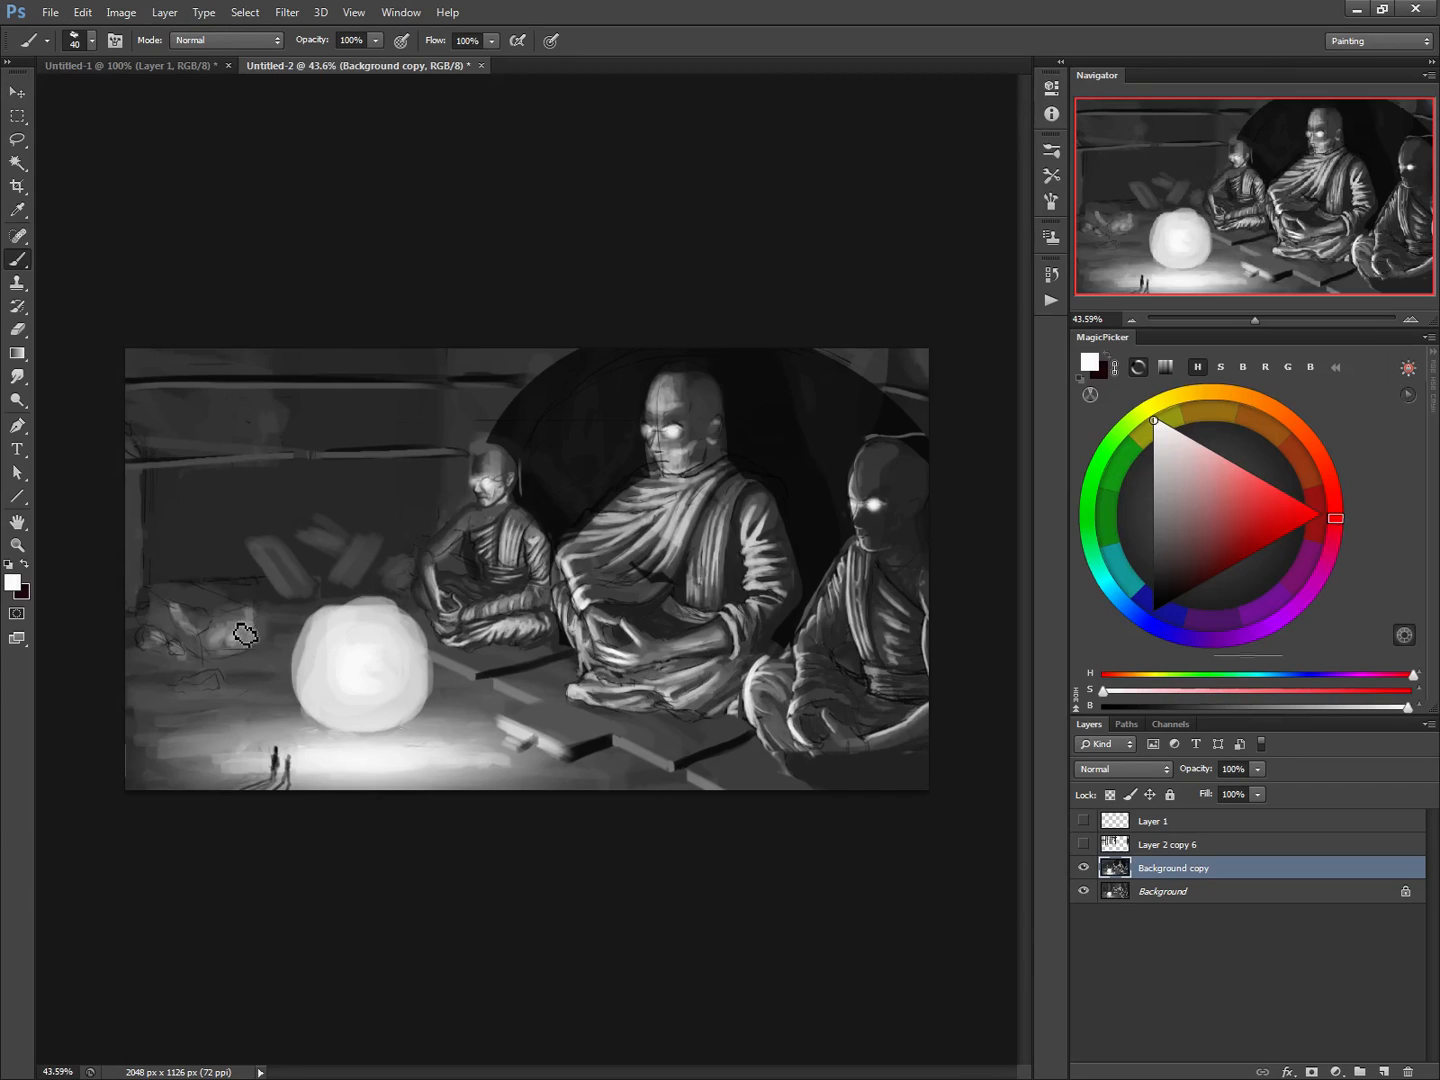
drag(245, 634, 208, 661)
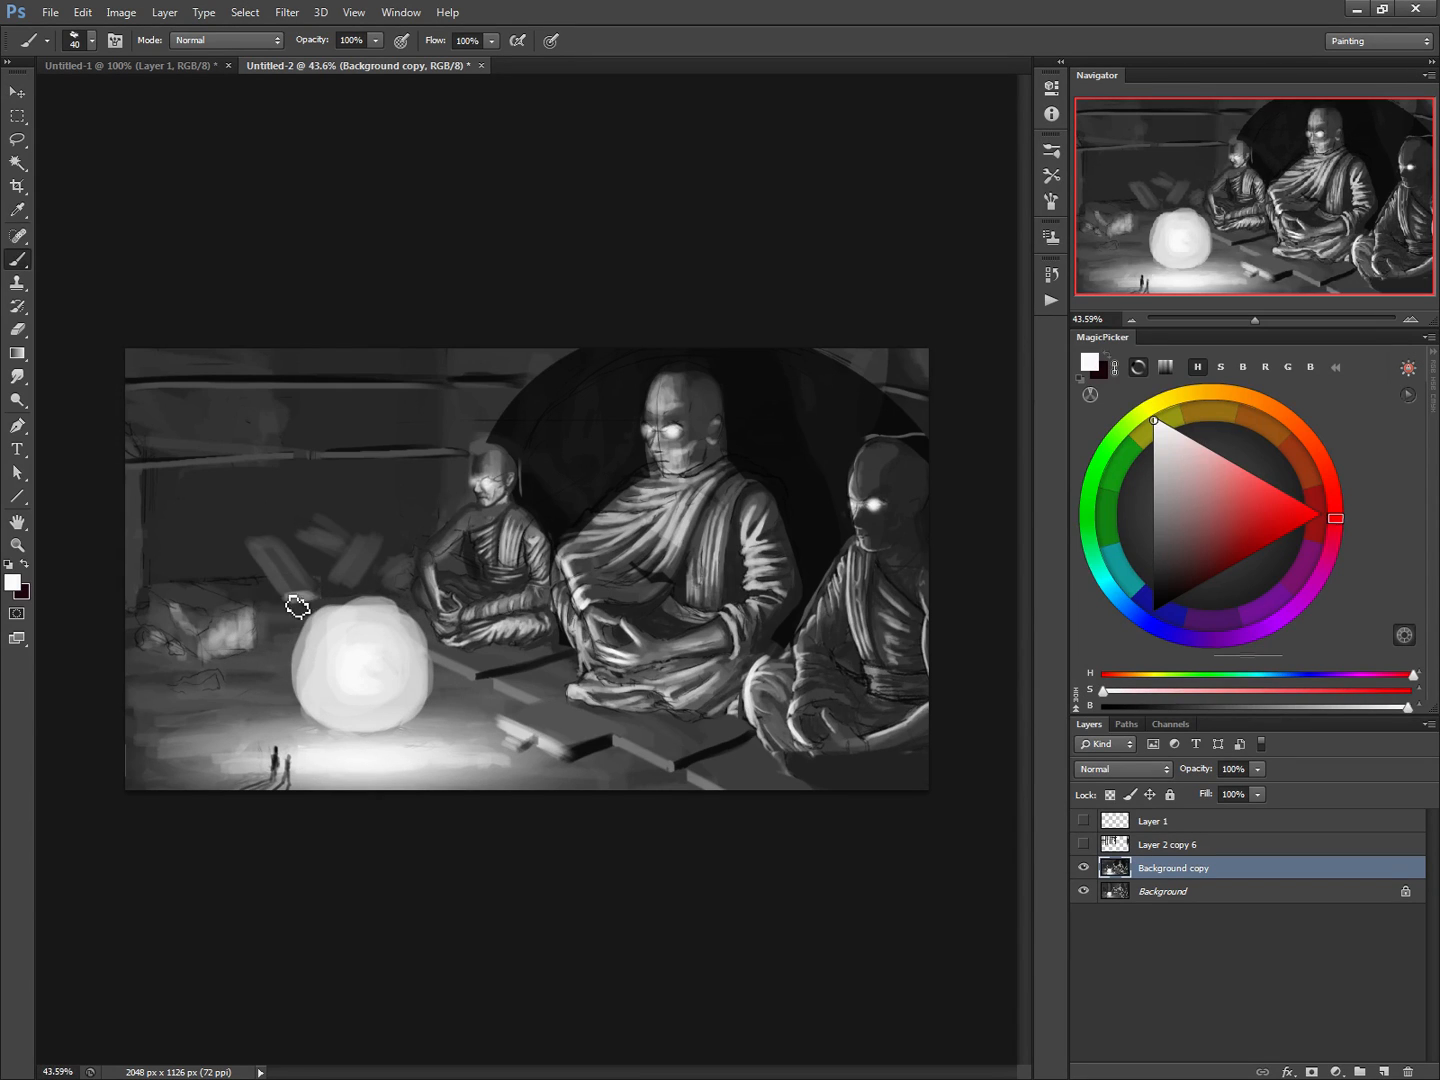
mouse_move(297, 608)
mouse_down()
mouse_move(341, 591)
mouse_move(329, 589)
mouse_move(541, 484)
mouse_move(391, 556)
mouse_move(368, 595)
mouse_move(332, 571)
mouse_move(351, 551)
mouse_move(330, 578)
mouse_move(338, 564)
mouse_move(313, 557)
mouse_move(318, 568)
mouse_move(323, 529)
mouse_move(367, 532)
mouse_move(316, 517)
mouse_up()
alt+click(497, 494)
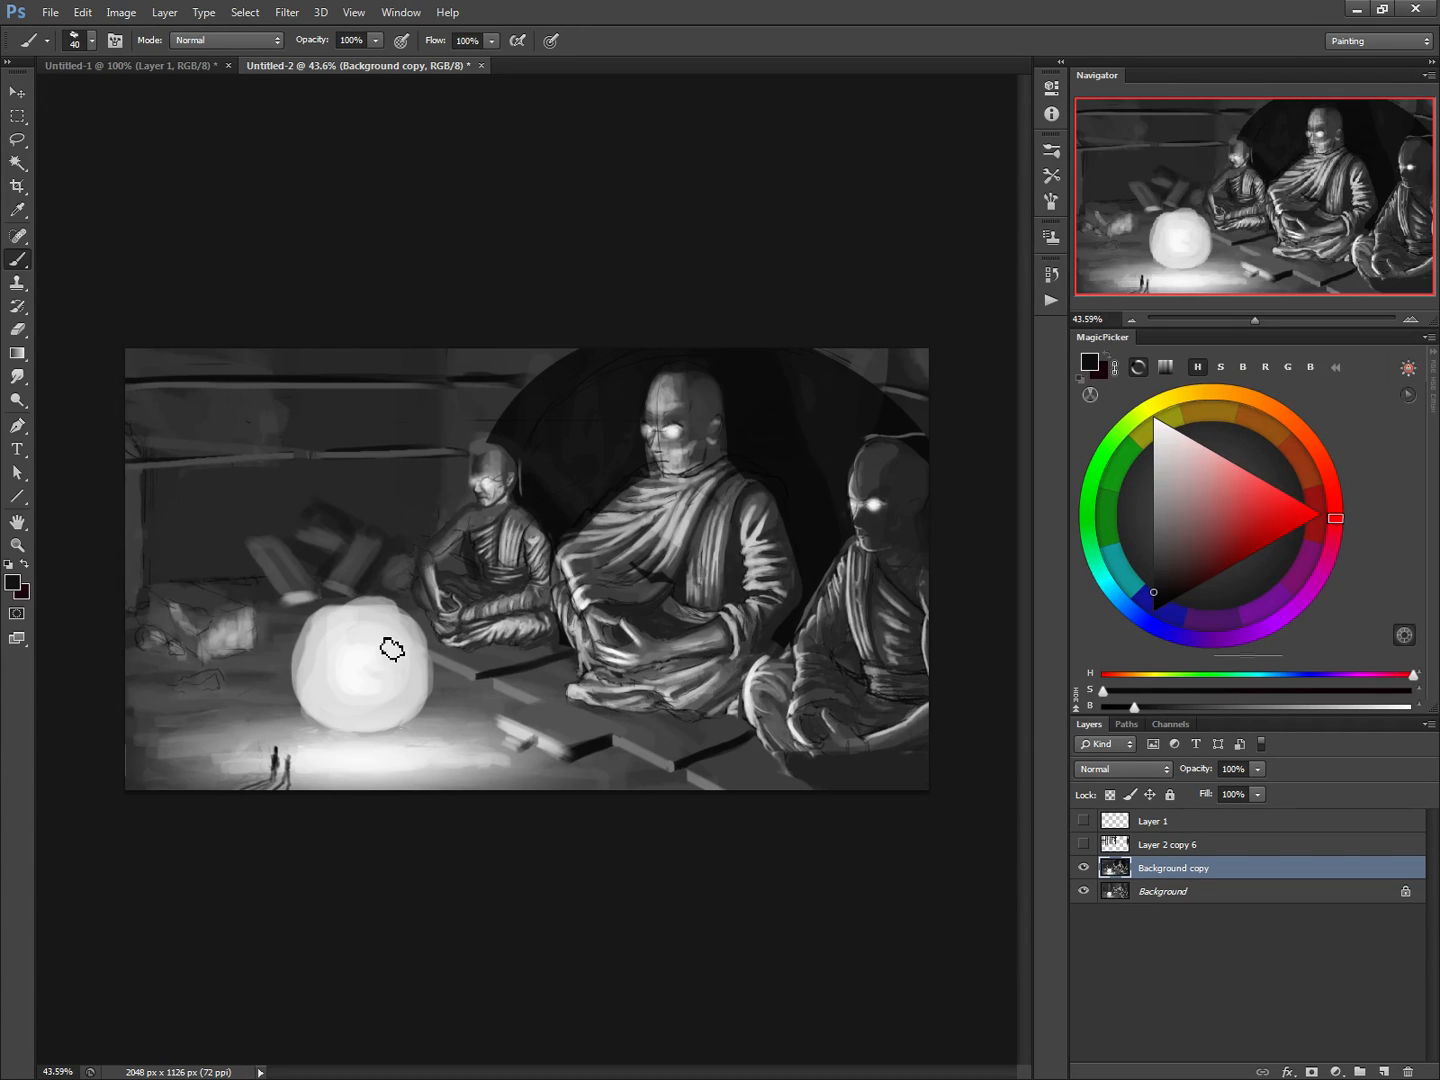
Paint curved bands and a swirling pattern over the glowing orb with a 35 px brush in sampled dark grey
key(bracketleft)
key(bracketleft)
alt+click(426, 590)
key(bracketright)
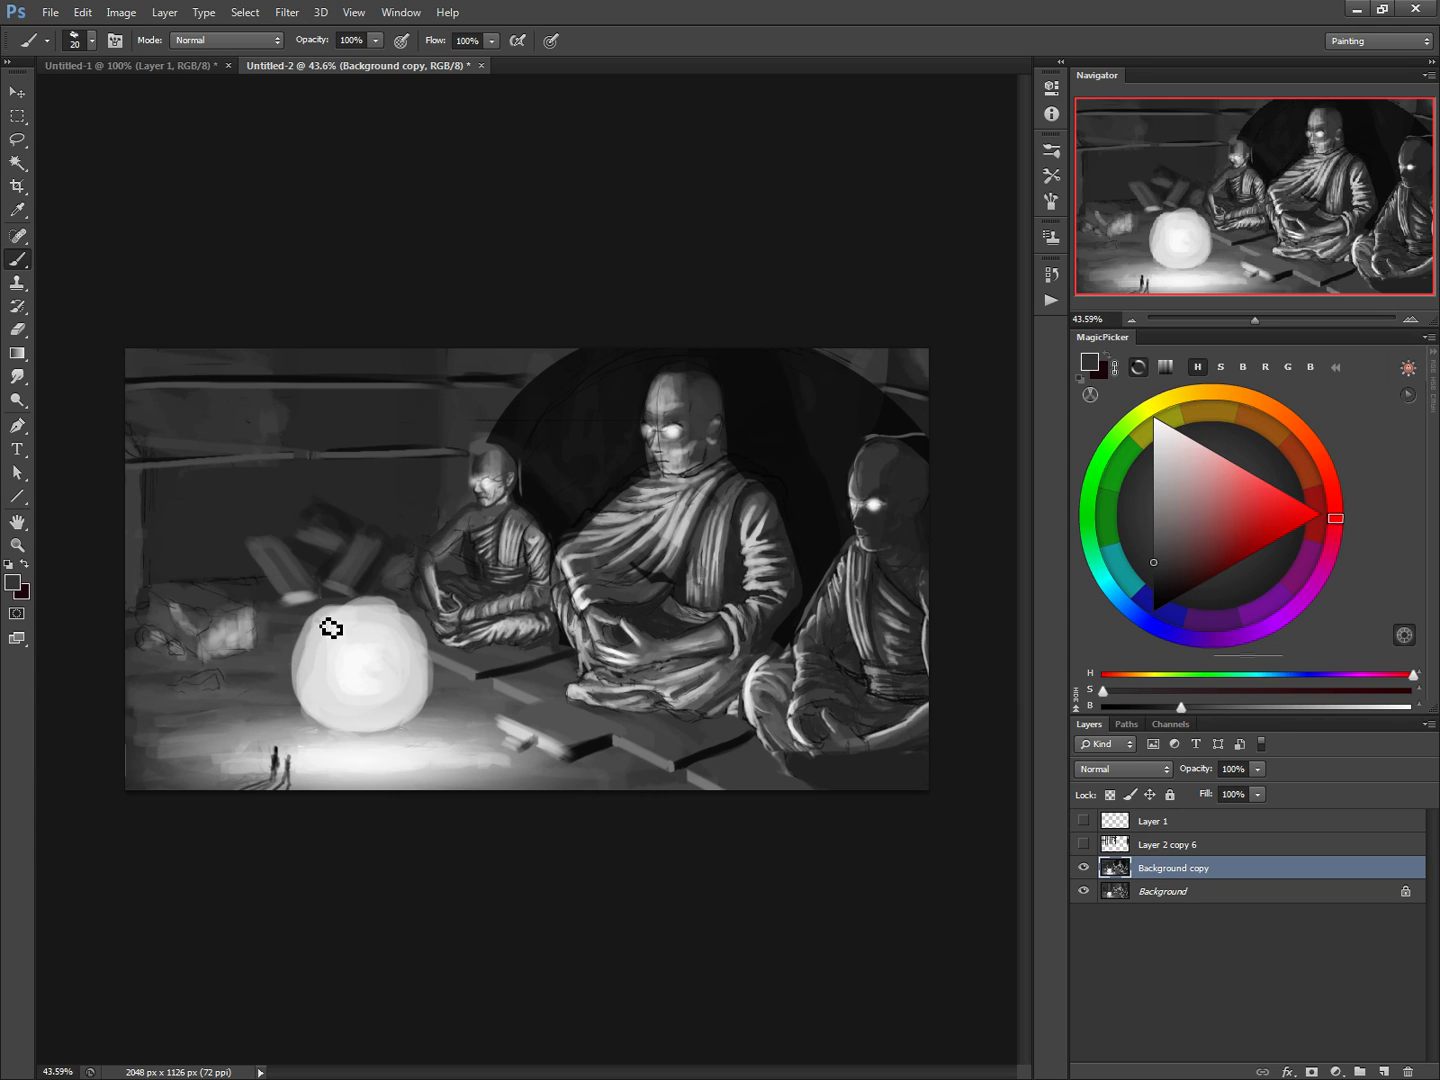
drag(320, 633, 425, 720)
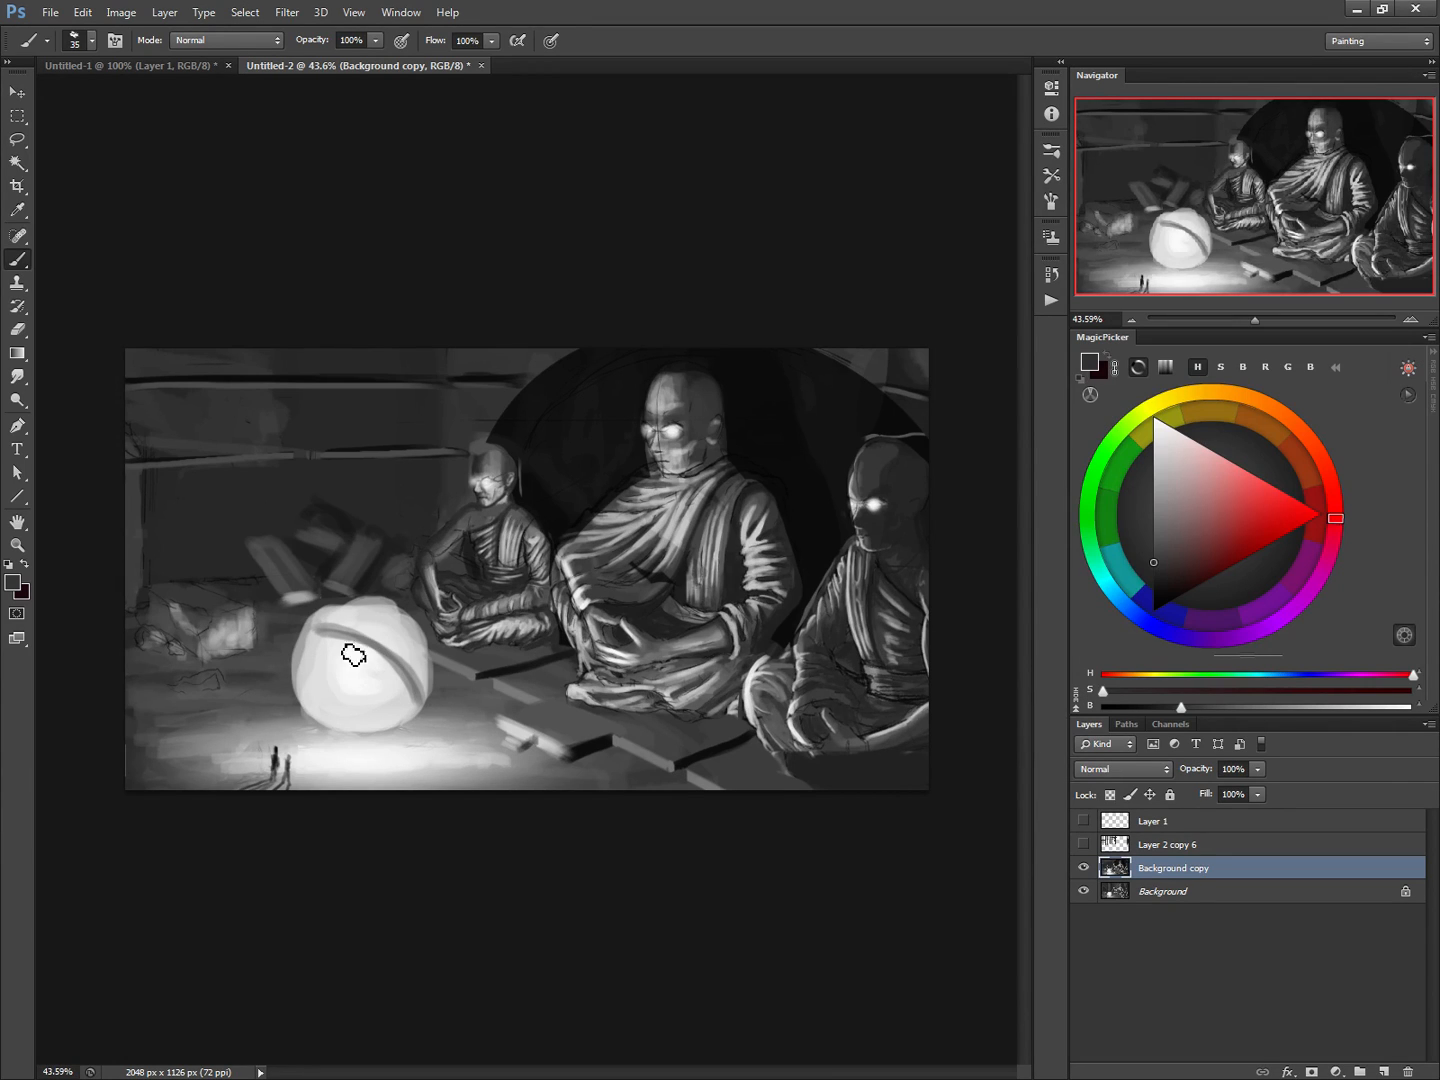
mouse_move(410, 630)
mouse_down()
mouse_move(320, 723)
mouse_move(386, 729)
mouse_move(380, 687)
mouse_move(383, 713)
mouse_move(377, 693)
mouse_move(336, 685)
mouse_move(322, 653)
mouse_move(334, 615)
mouse_move(368, 634)
mouse_move(394, 631)
mouse_move(370, 618)
mouse_move(399, 620)
mouse_move(428, 670)
mouse_move(421, 709)
mouse_move(364, 740)
mouse_move(316, 704)
mouse_move(315, 660)
mouse_move(333, 688)
mouse_up()
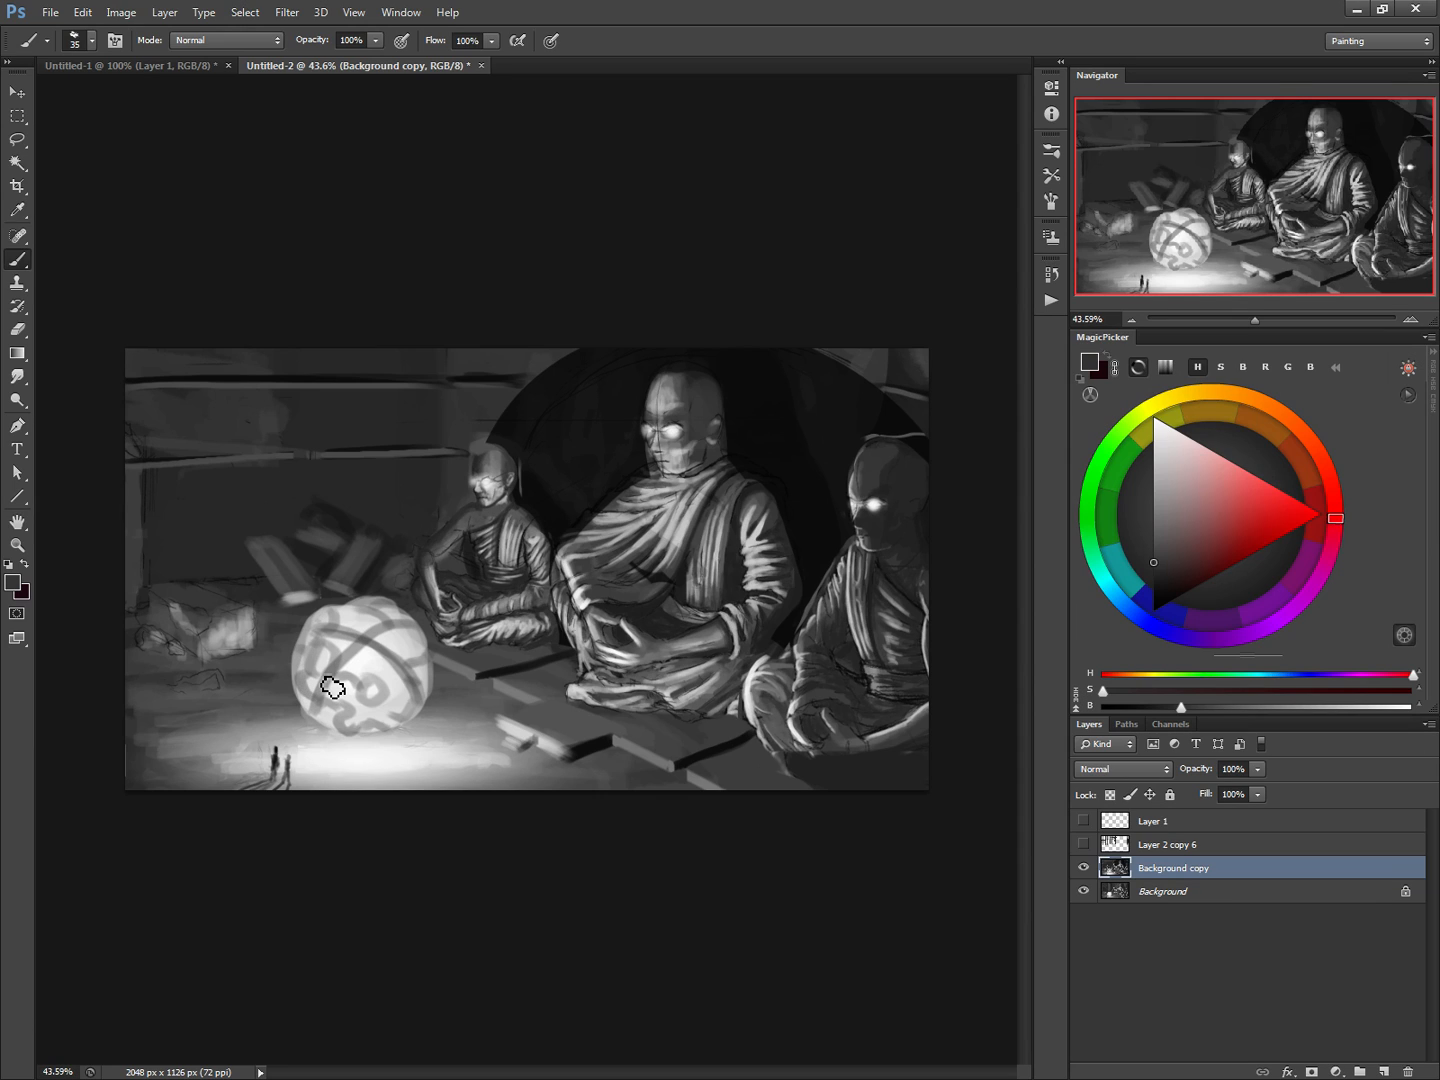